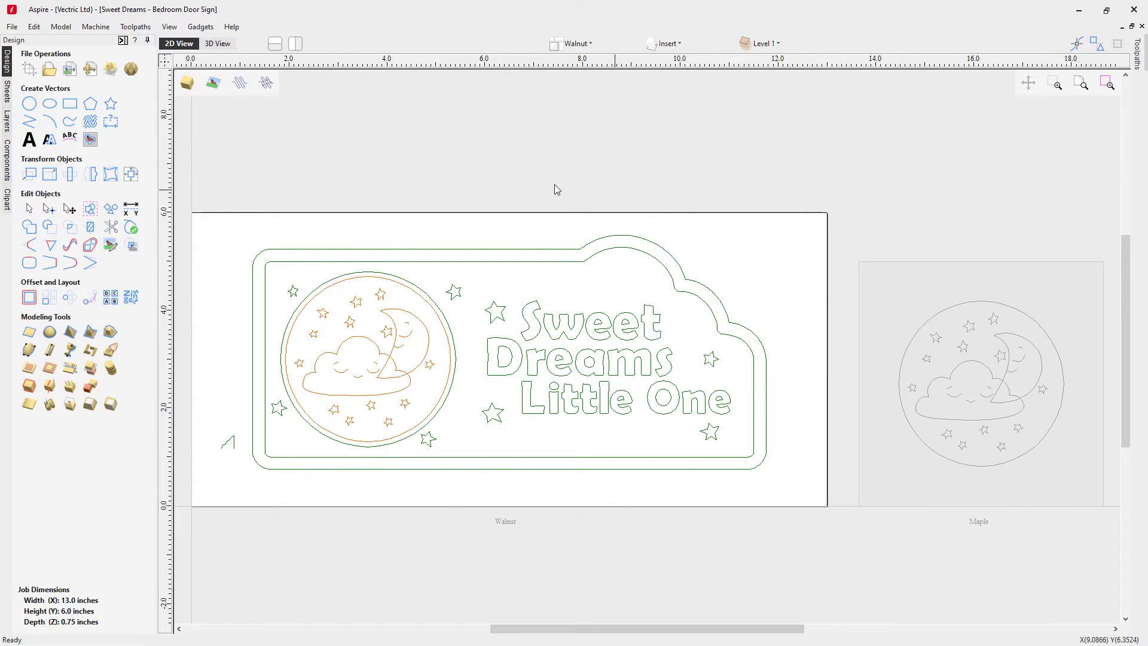
- Review which sheets the door sign job contains
left_click(7, 93)
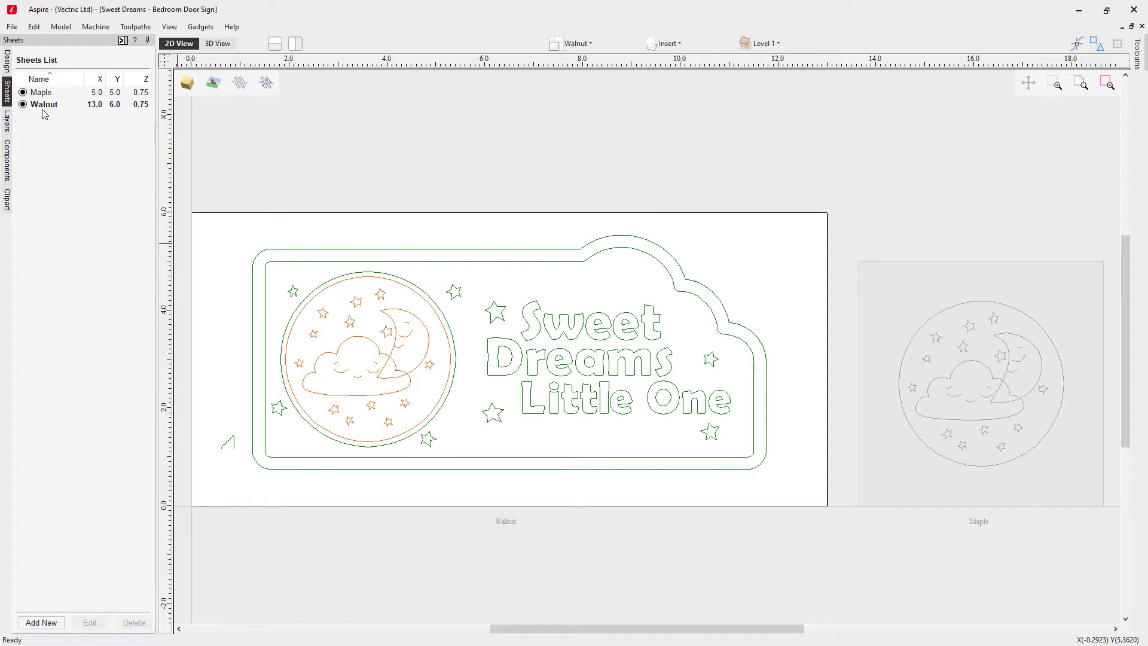
left_click(8, 61)
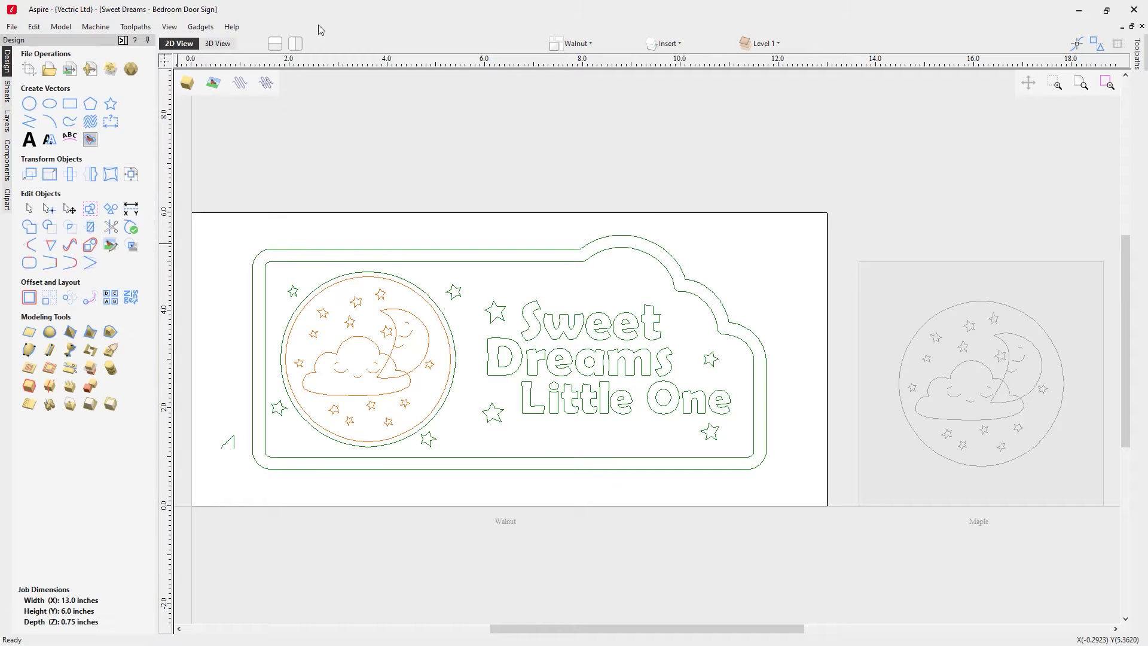
left_click(589, 44)
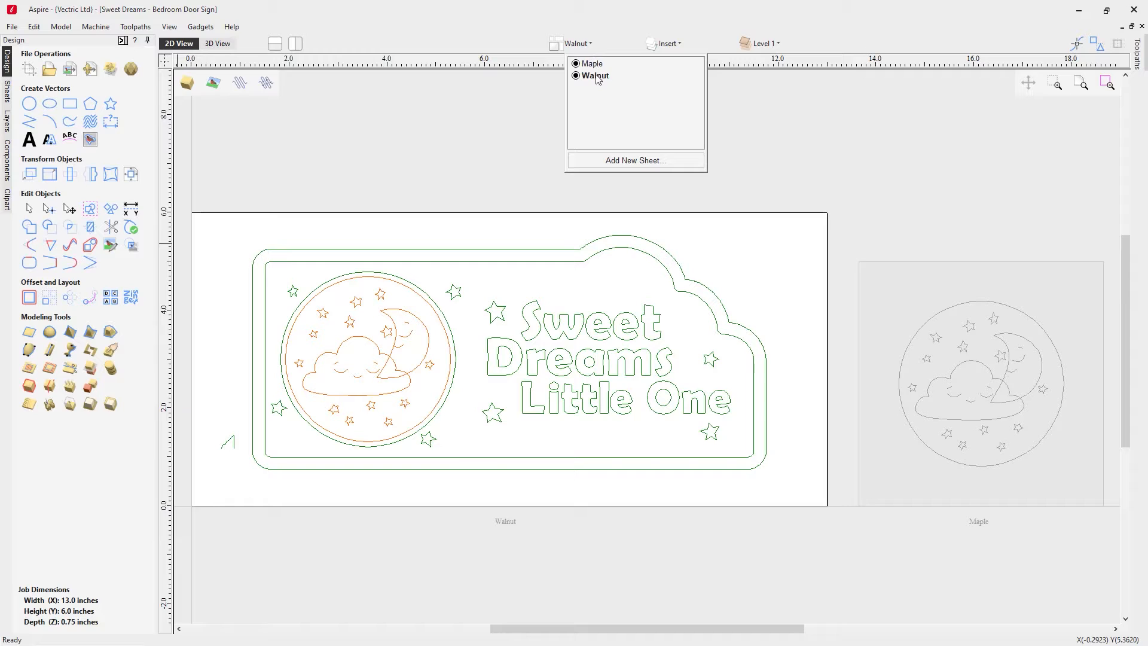
left_click(533, 139)
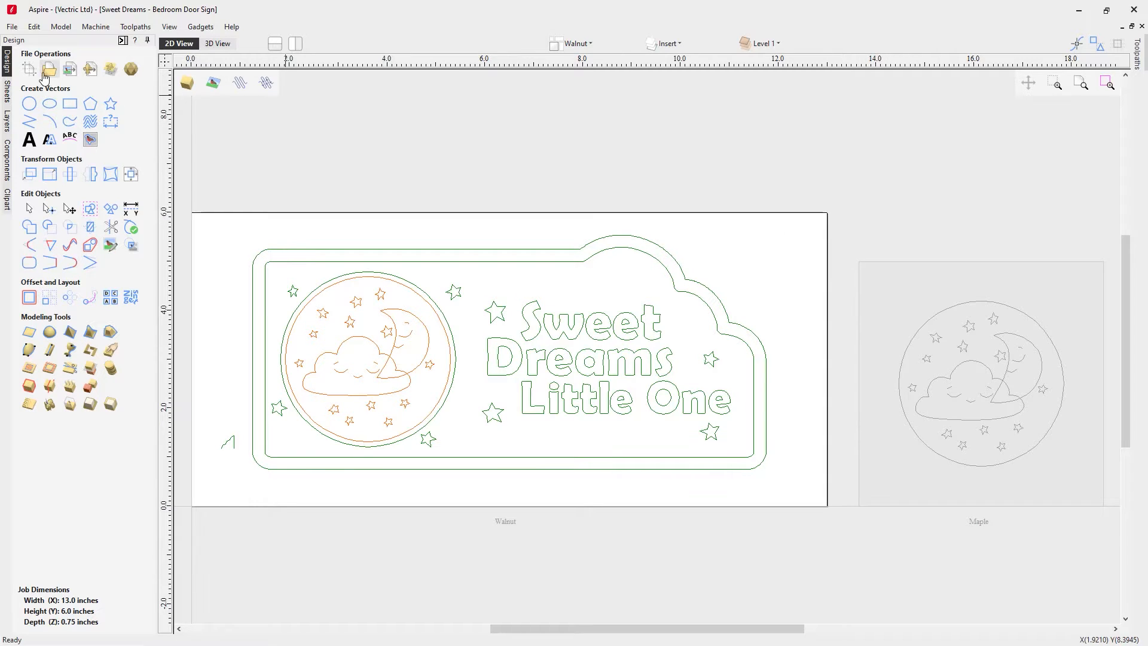
- Check the job setup's size, zero position, datum and modeling resolution, leaving the settings as they are
left_click(25, 69)
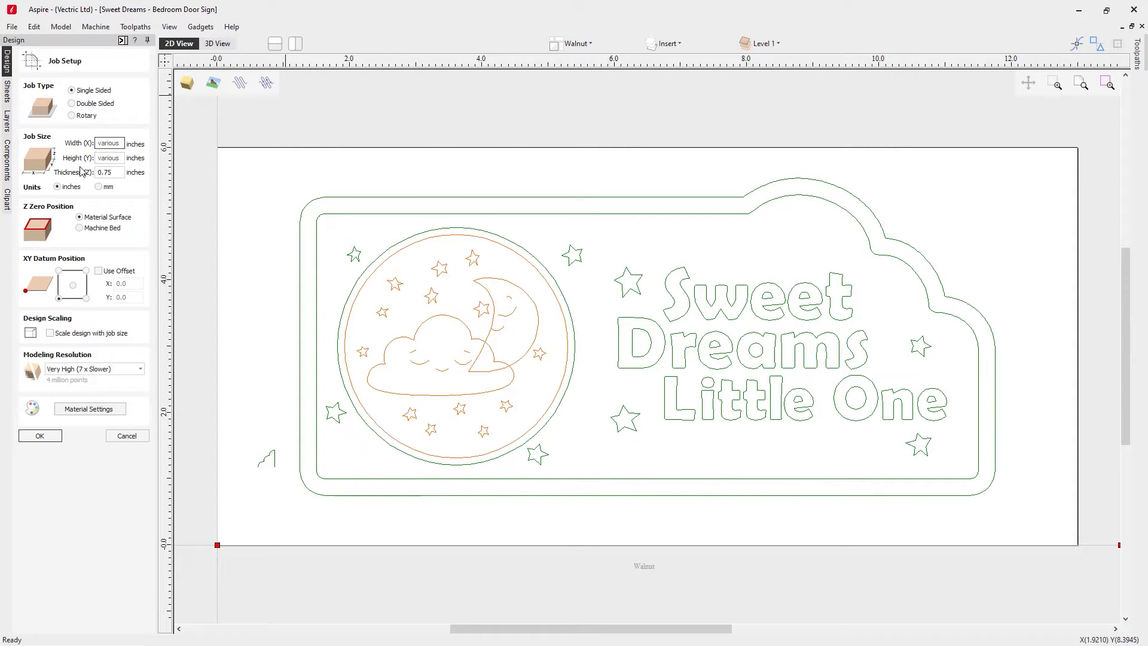
left_click(122, 172)
left_click(115, 438)
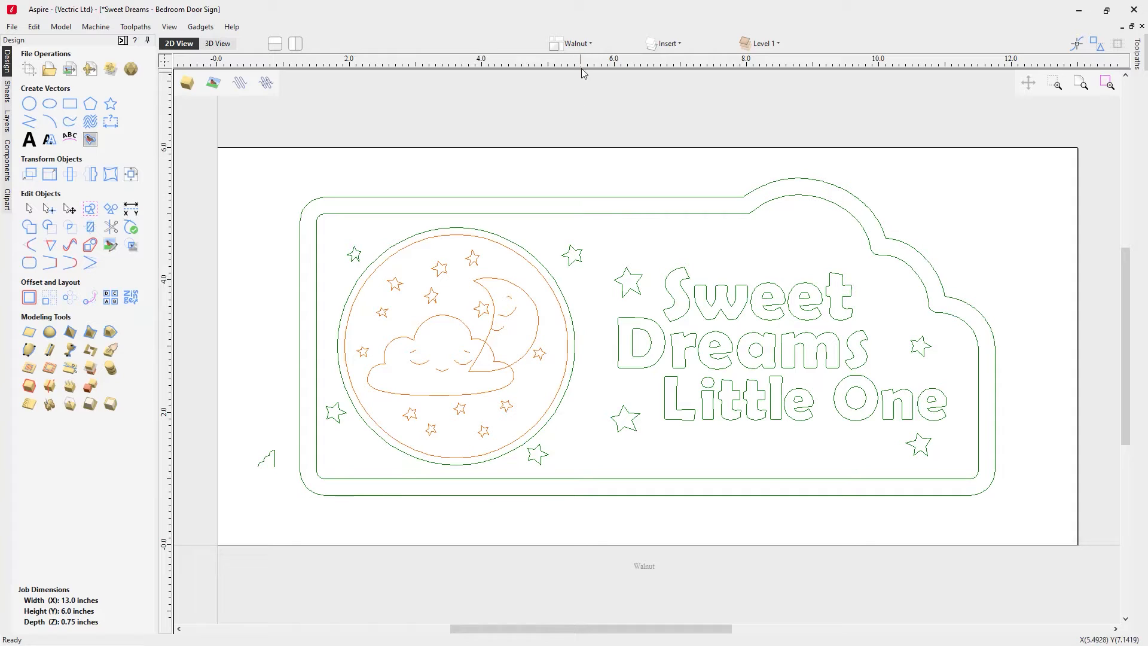
- Examine the Walnut sheet's size, resolution and material settings without changing them
left_click(589, 45)
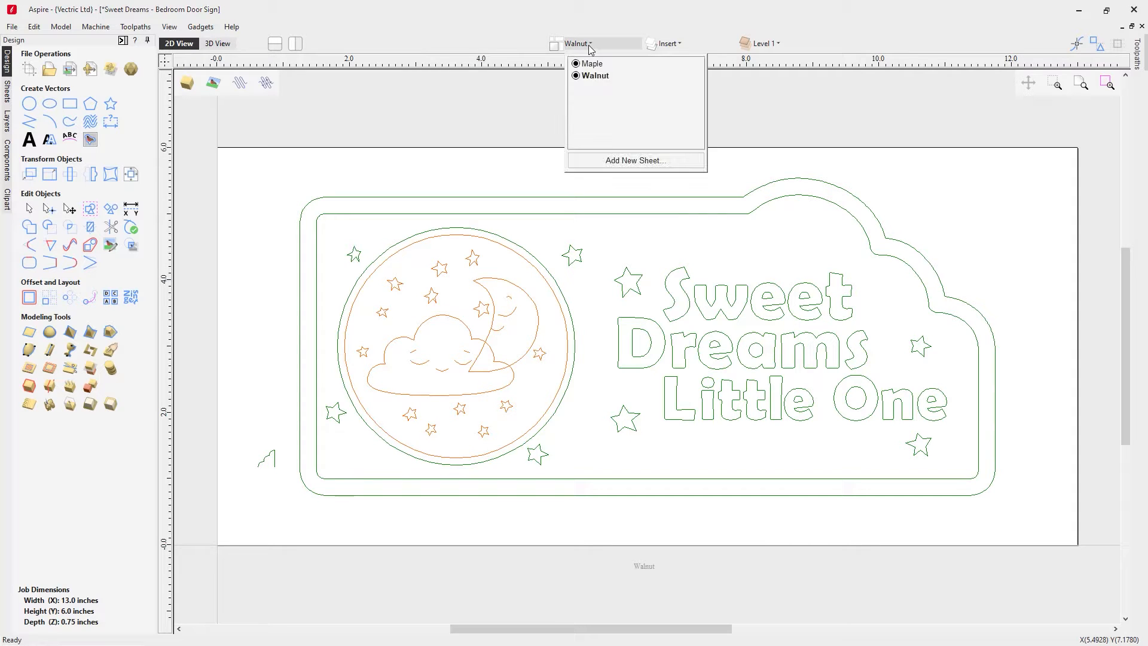
right_click(594, 77)
left_click(617, 82)
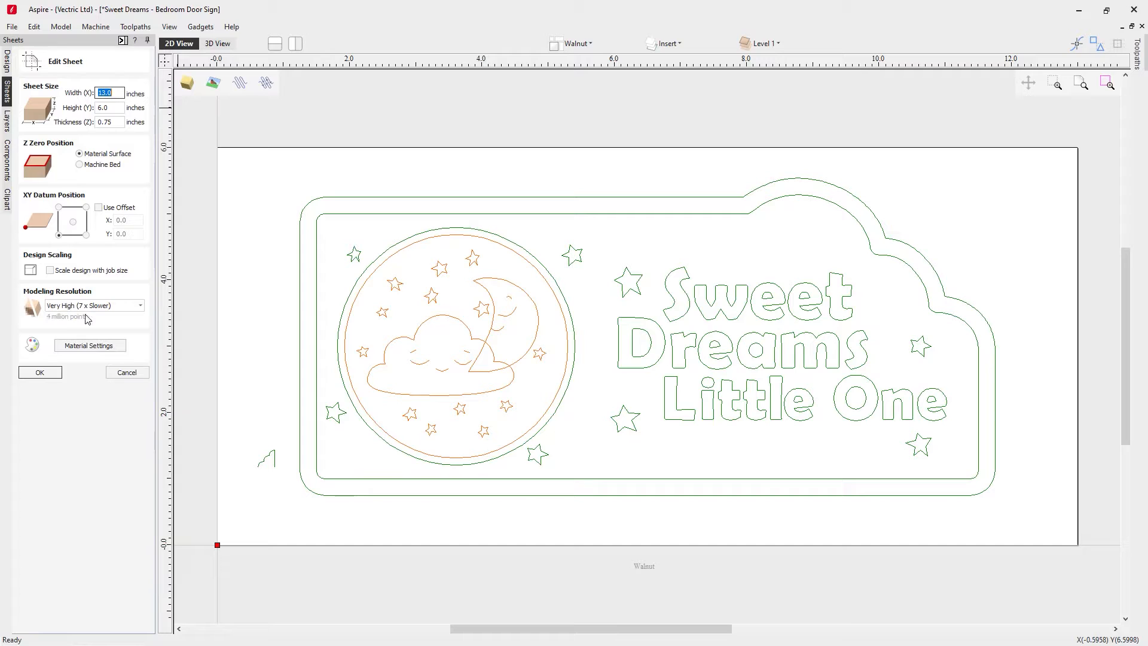
left_click(88, 346)
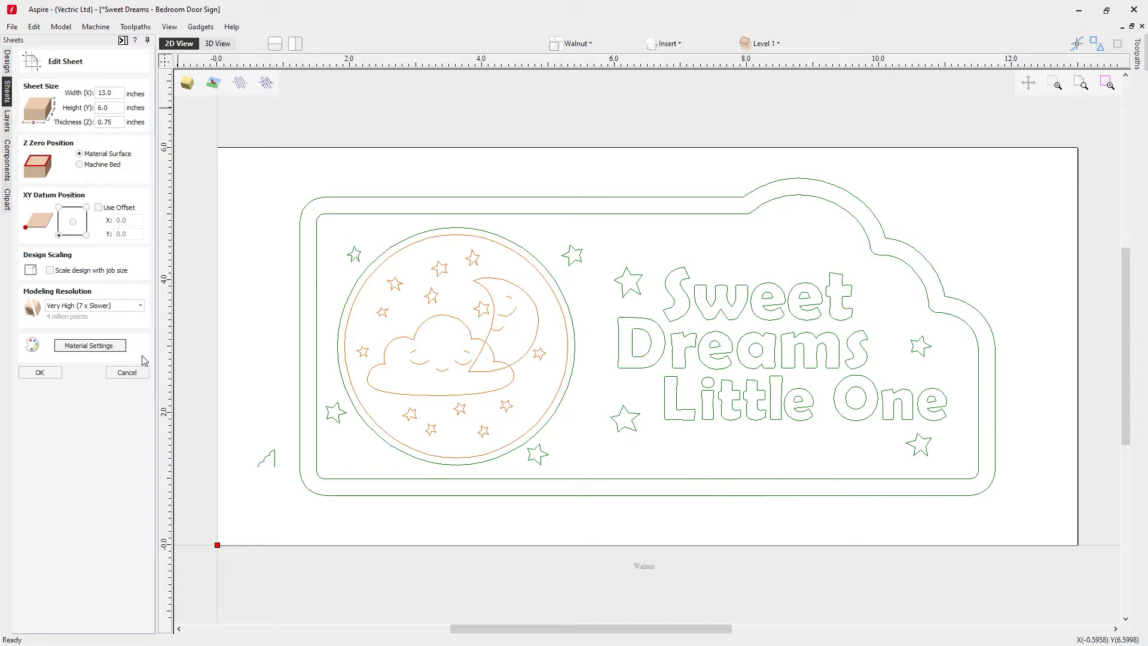
left_click(139, 374)
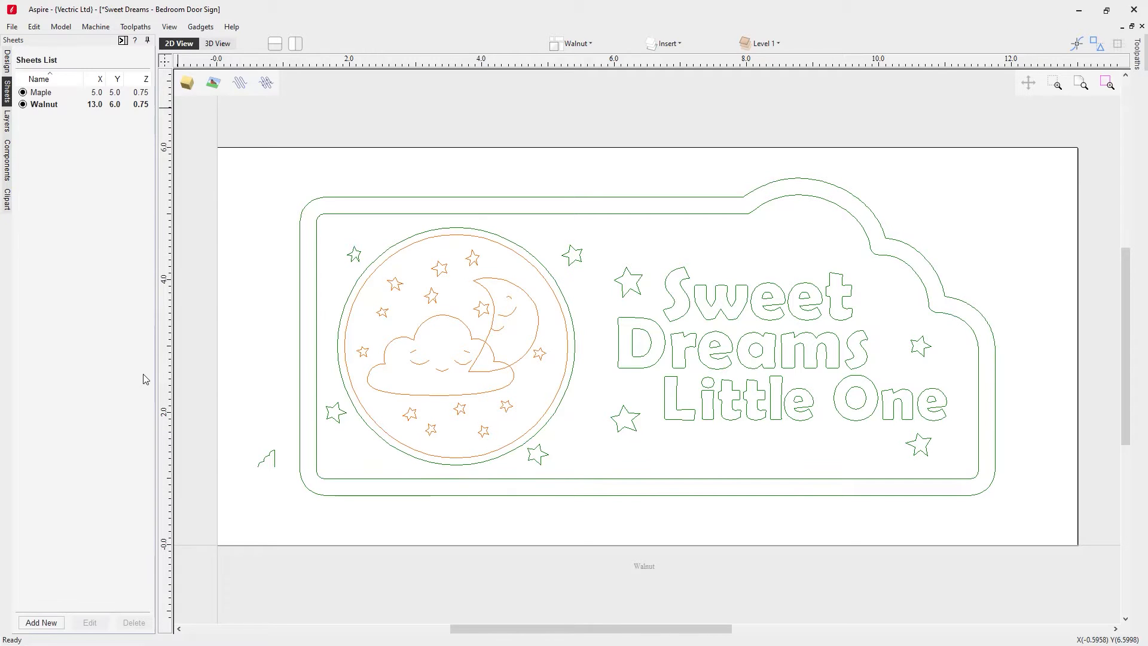
- Make the Maple sheet active through its edit settings, check its material appearance and accept the settings
left_click(575, 43)
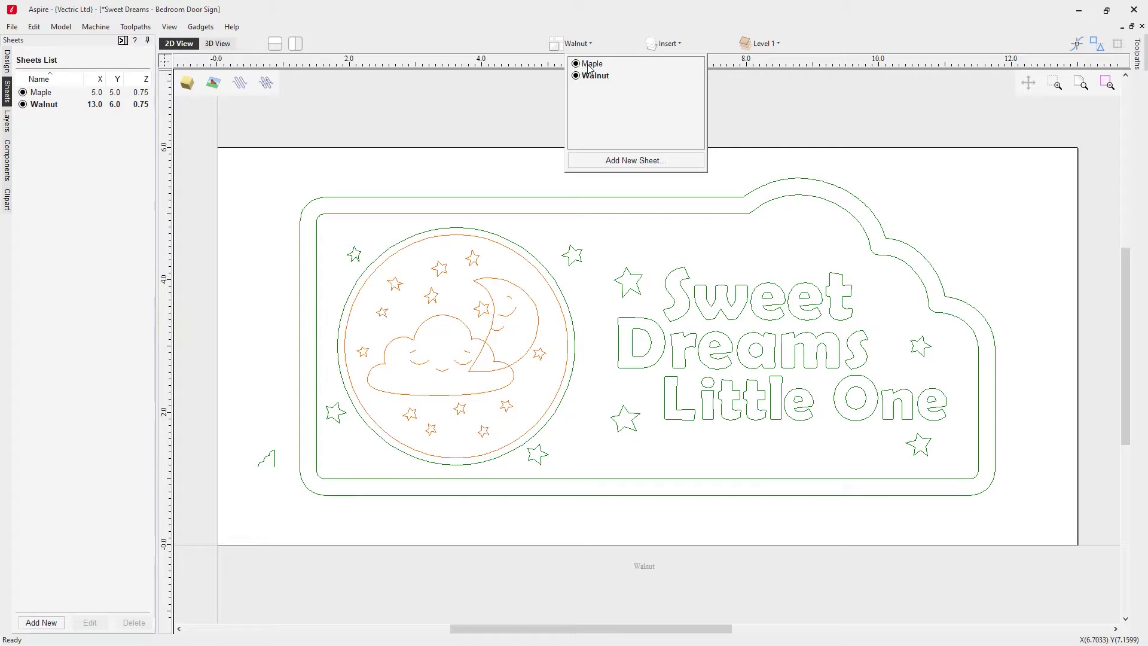
right_click(587, 65)
left_click(603, 70)
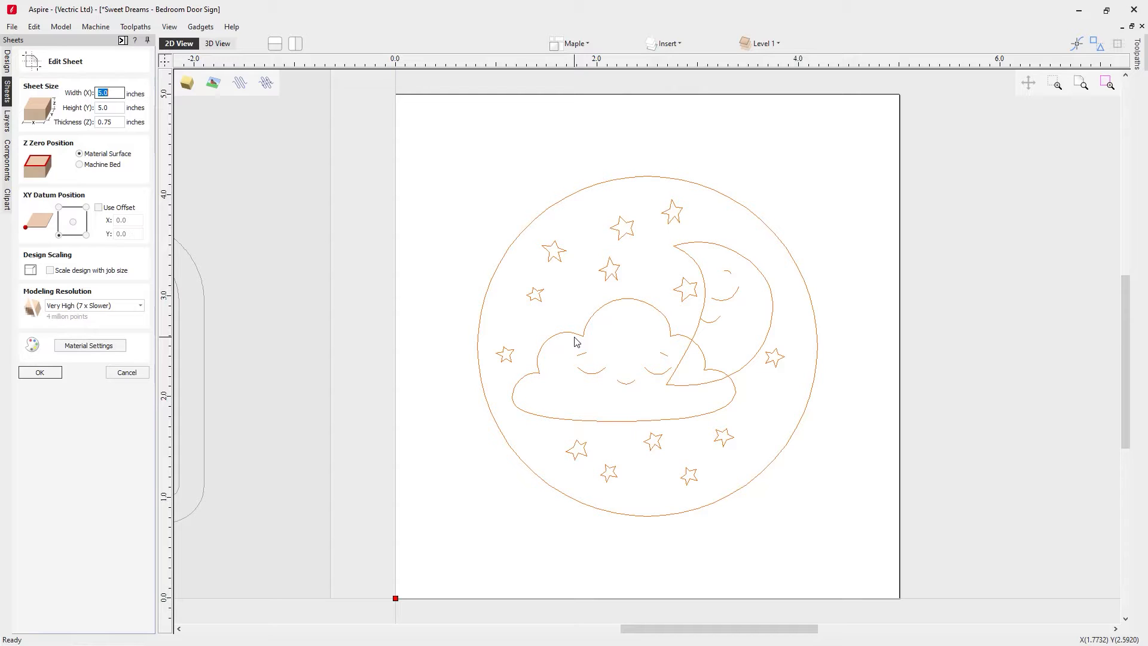
left_click(90, 345)
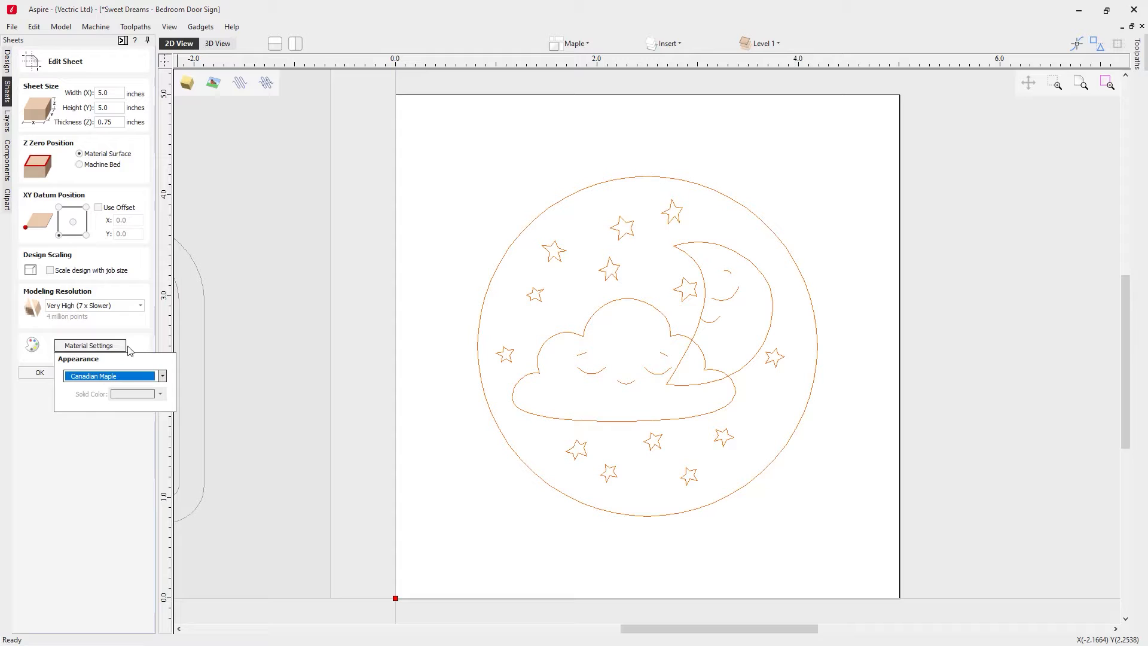
left_click(50, 351)
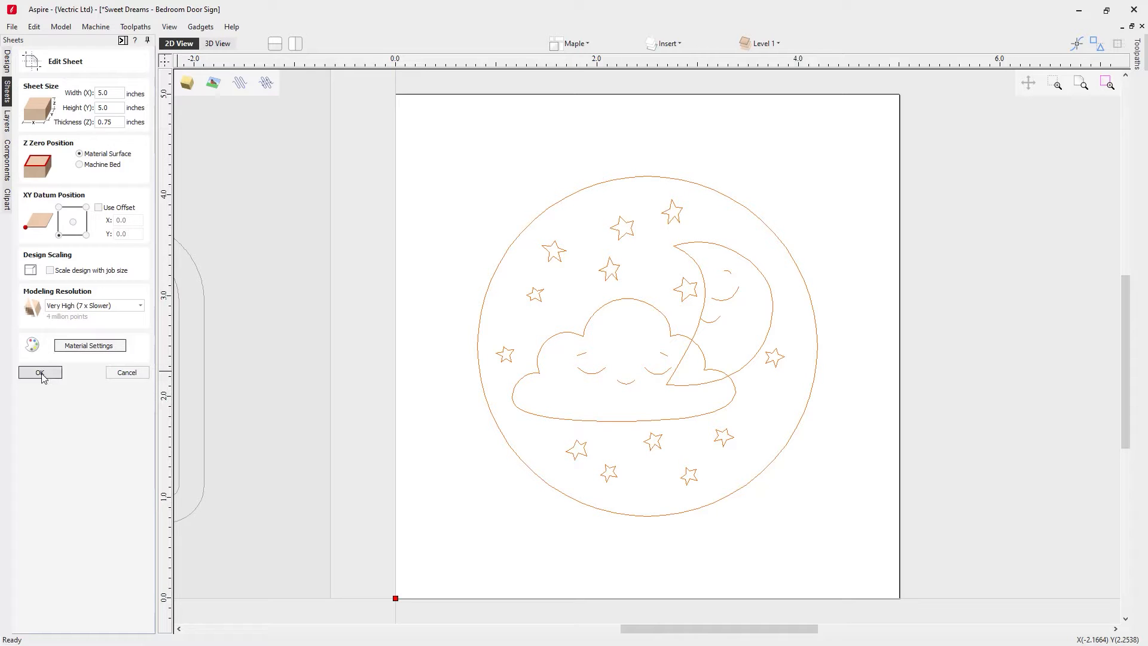
left_click(40, 373)
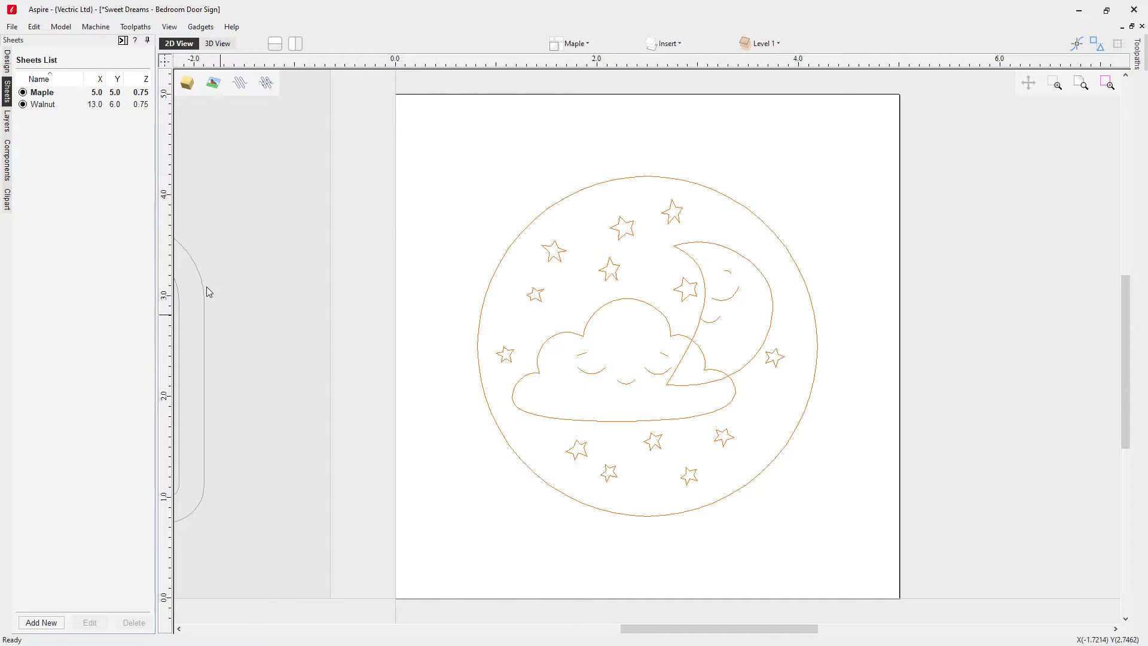
- In the 3D view, create a round shape from the cloud outline with a profile angle of 42.3°
left_click(7, 65)
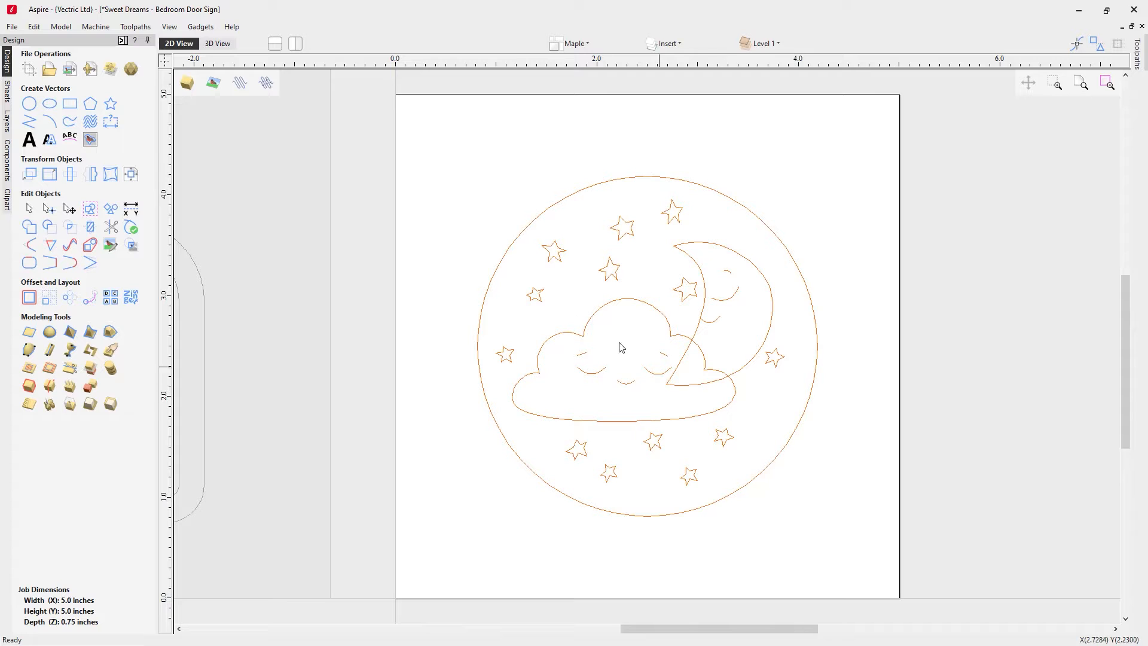
left_click(217, 43)
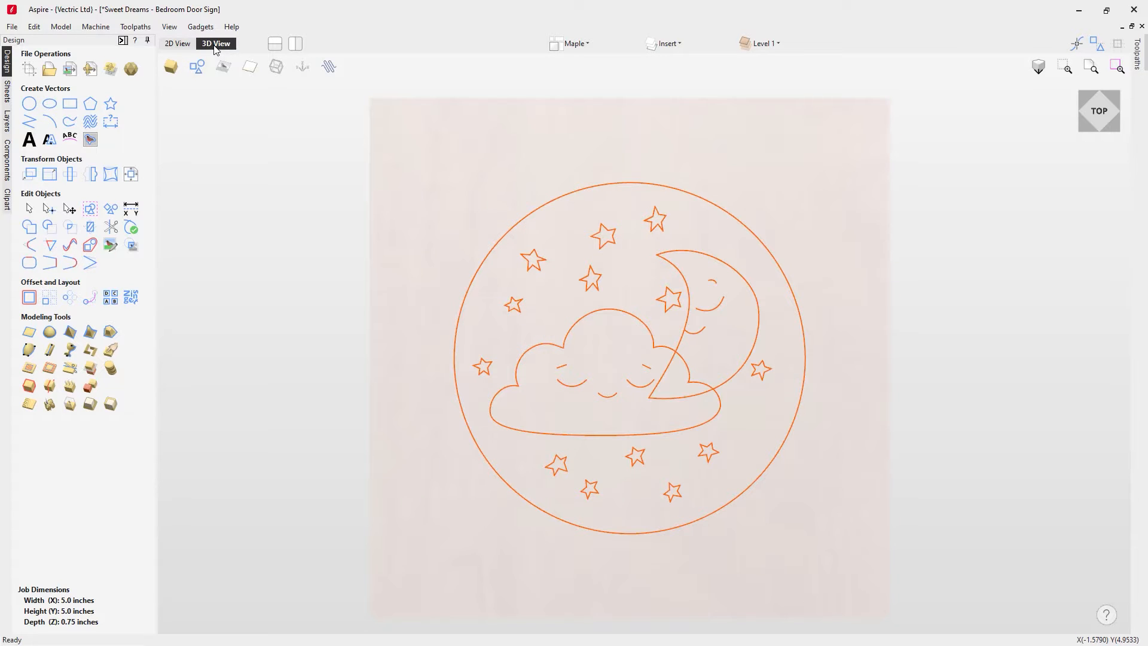
left_click_drag(480, 571, 491, 521)
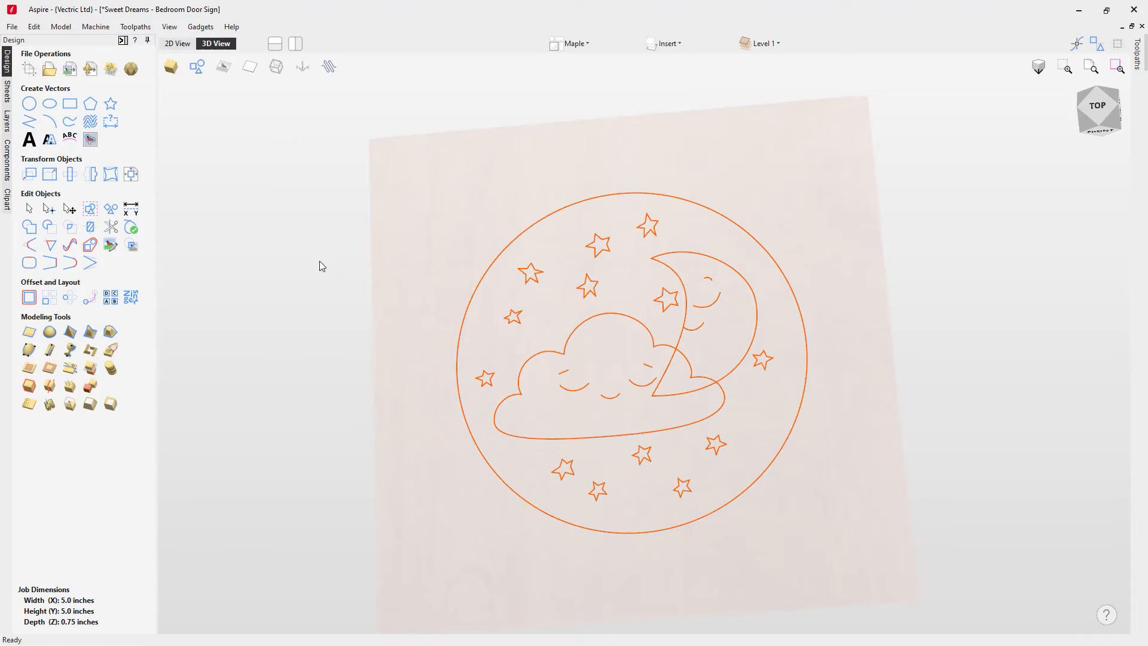
left_click(197, 67)
left_click(197, 67)
left_click_drag(499, 551, 536, 435)
left_click(529, 428)
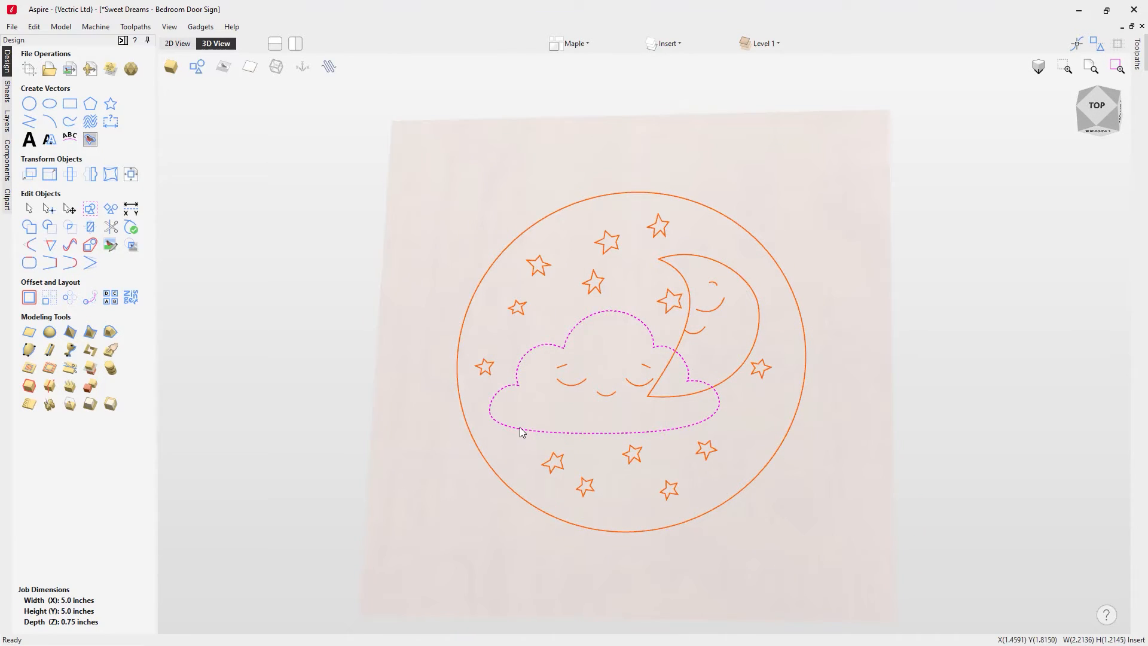
left_click(50, 333)
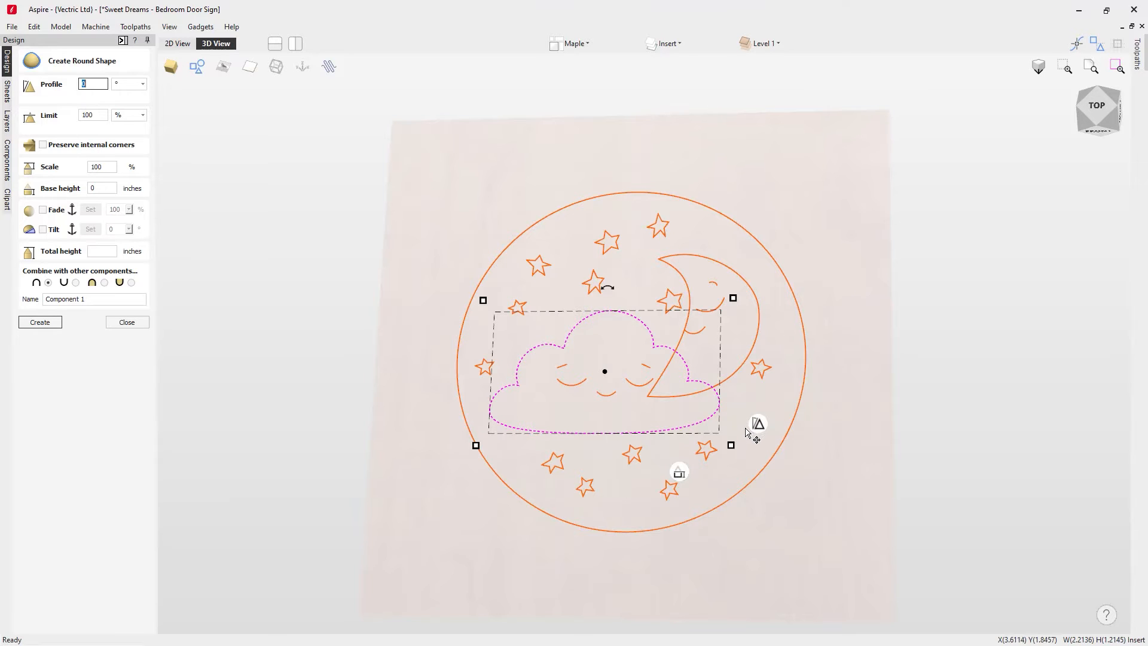
mouse_move(762, 428)
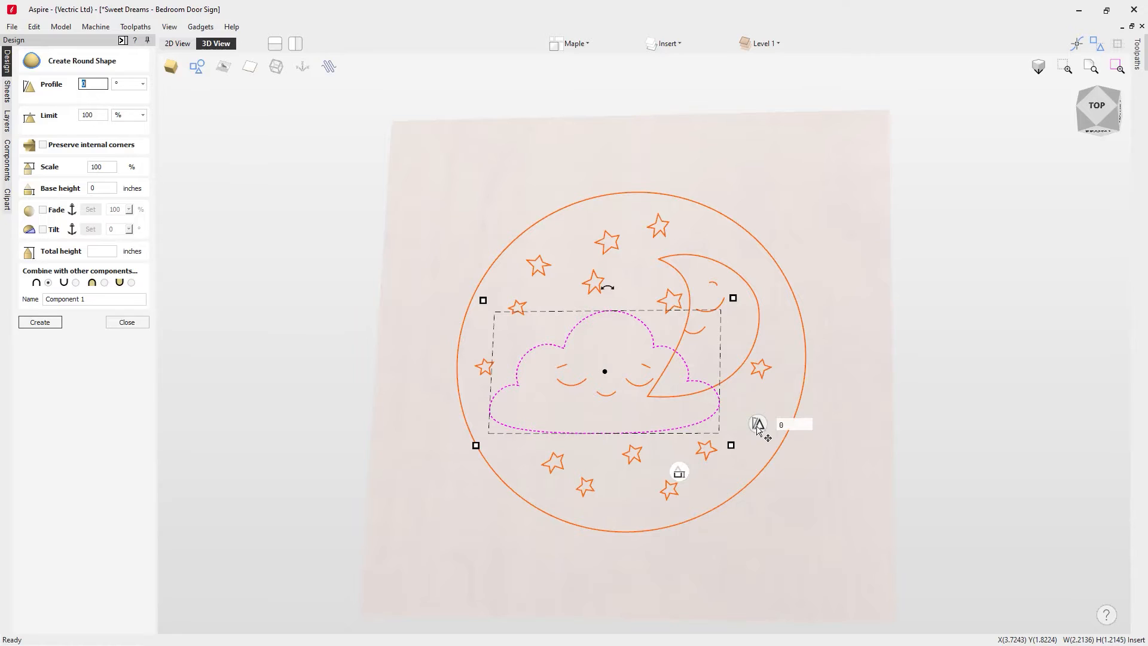
left_click(757, 426)
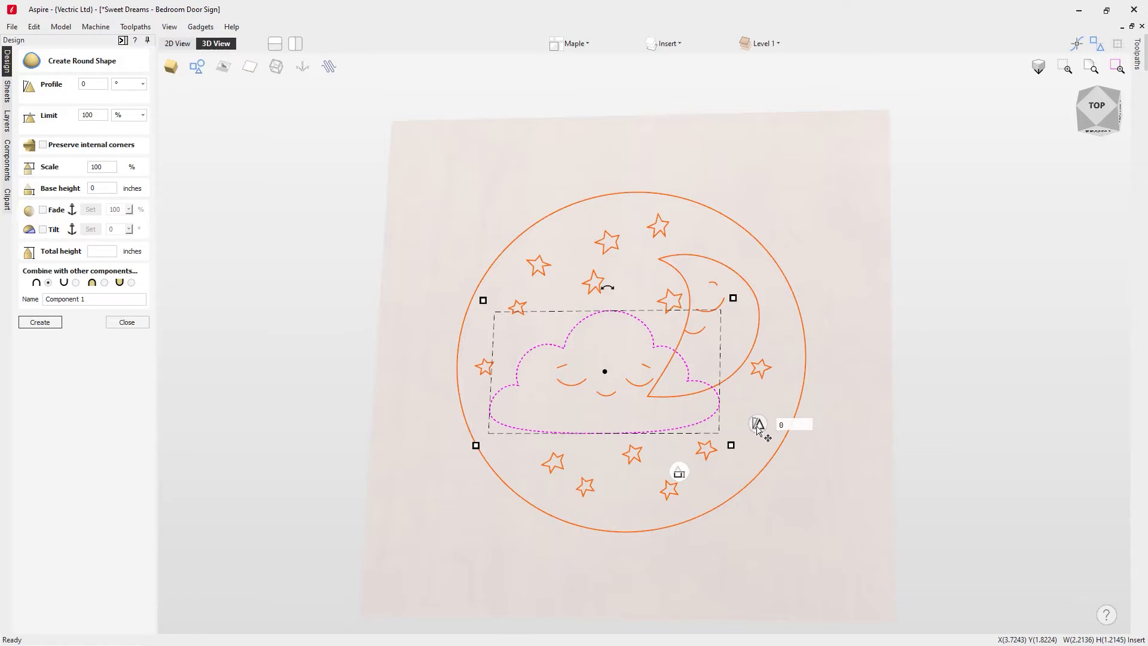
left_click_drag(758, 426, 747, 341)
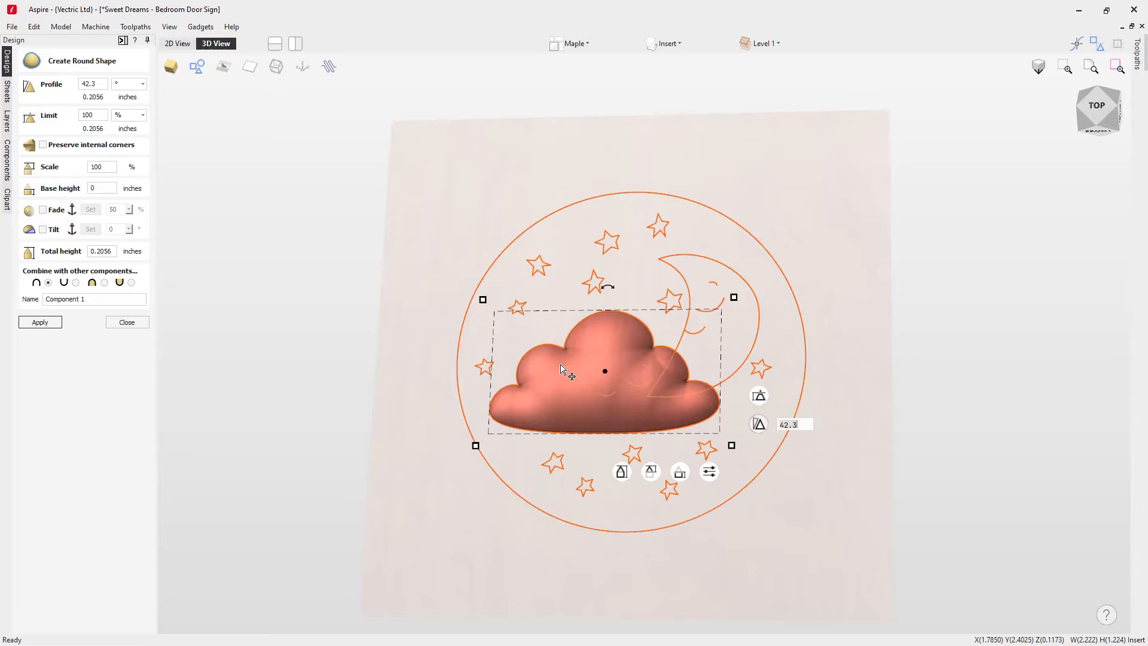
- Flatten the top of the cloud shape by setting its height limit to 26.3%
mouse_move(705, 503)
left_mouse_down()
mouse_move(656, 441)
mouse_move(642, 461)
mouse_move(707, 502)
mouse_move(712, 492)
left_mouse_up()
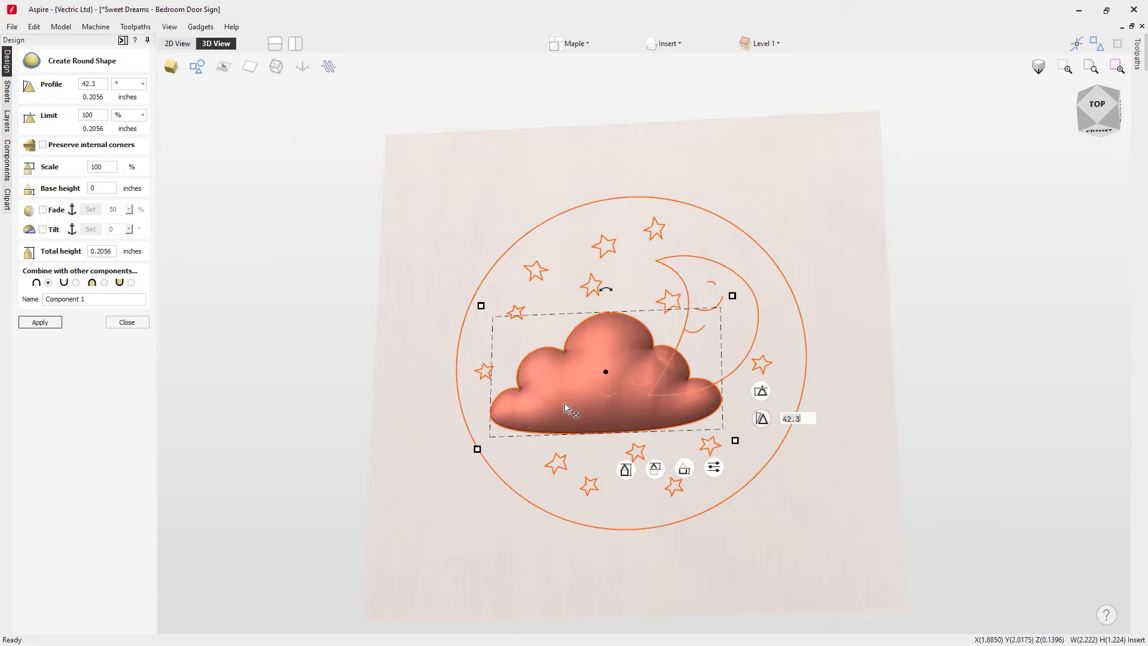
mouse_move(759, 383)
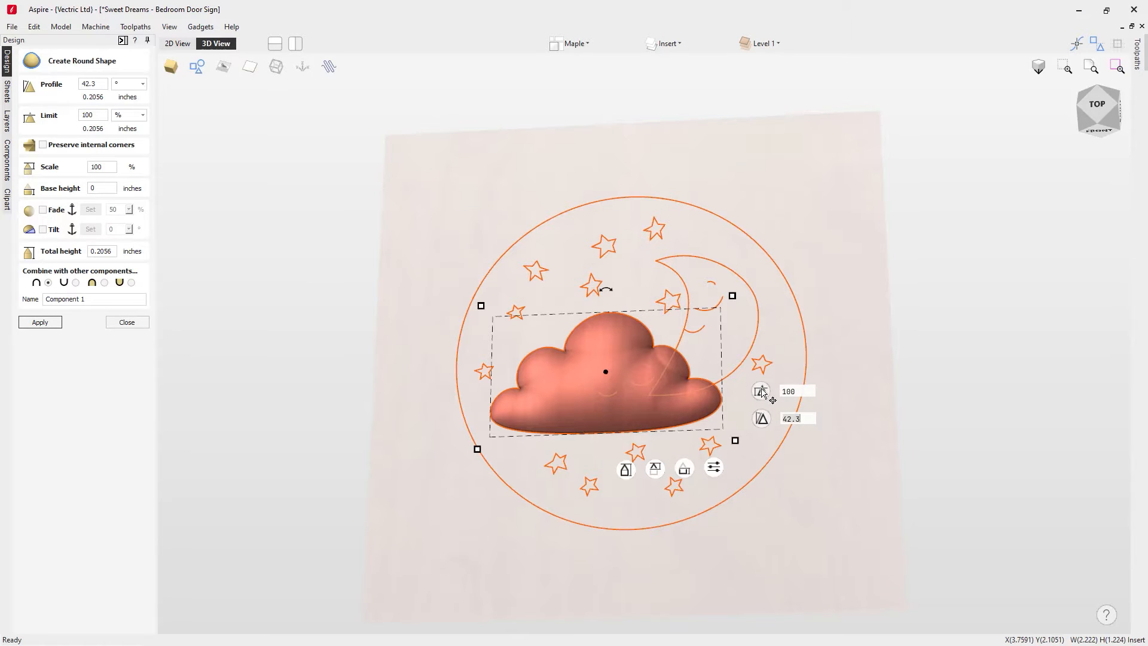
mouse_move(765, 397)
left_click_drag(761, 393, 766, 409)
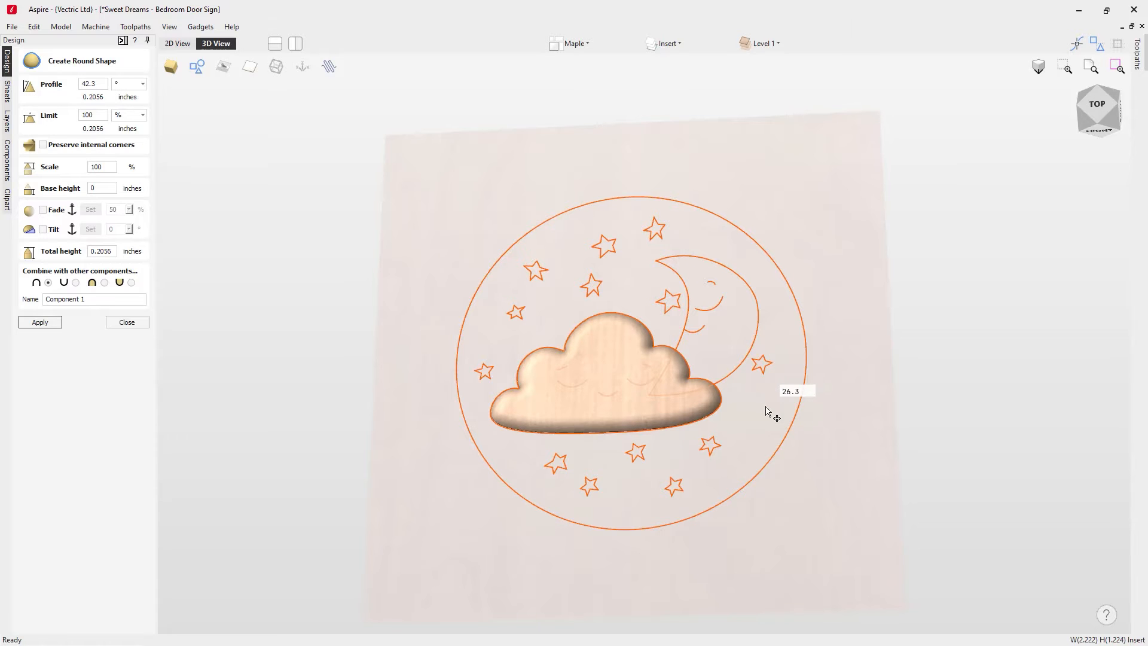
left_click(637, 415)
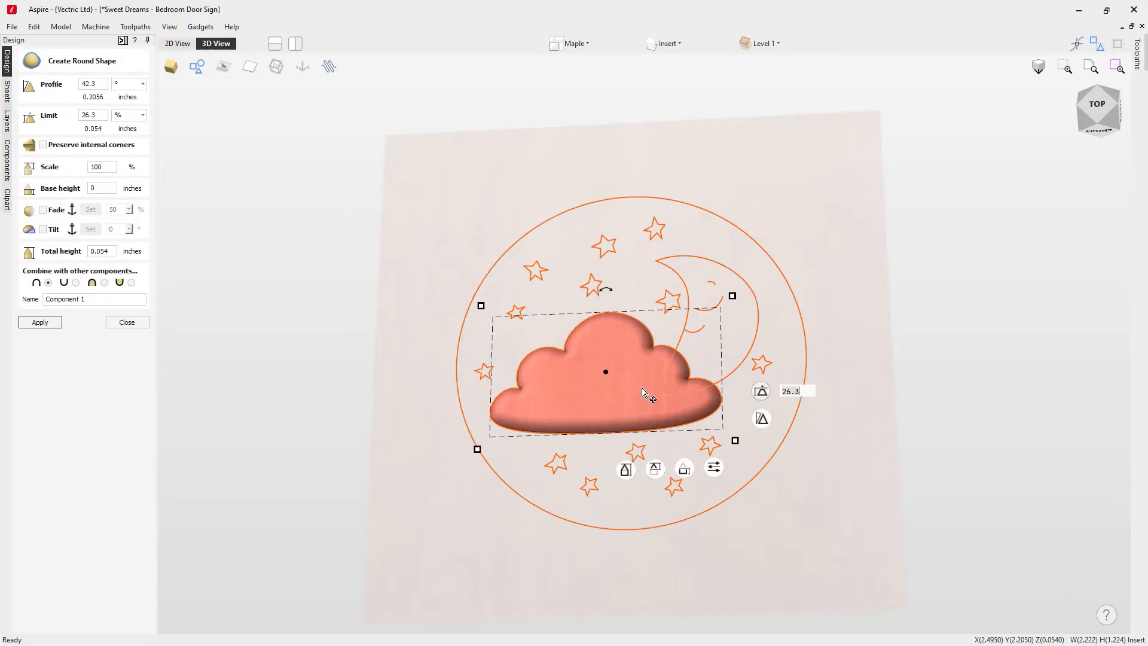
- Inspect the cloud shape from several angles with the vectors hidden, and show the vectors again
left_click_drag(776, 506, 831, 537)
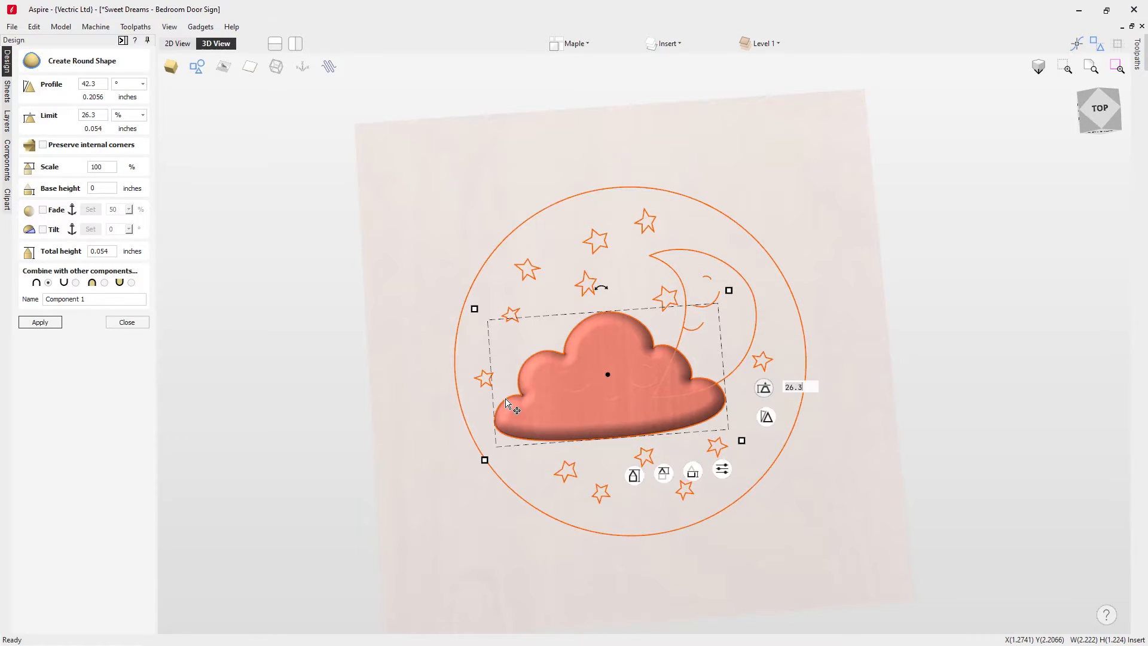
left_click(197, 66)
left_click_drag(726, 531, 758, 515)
left_click_drag(800, 458, 774, 469)
left_click_drag(586, 253, 557, 245)
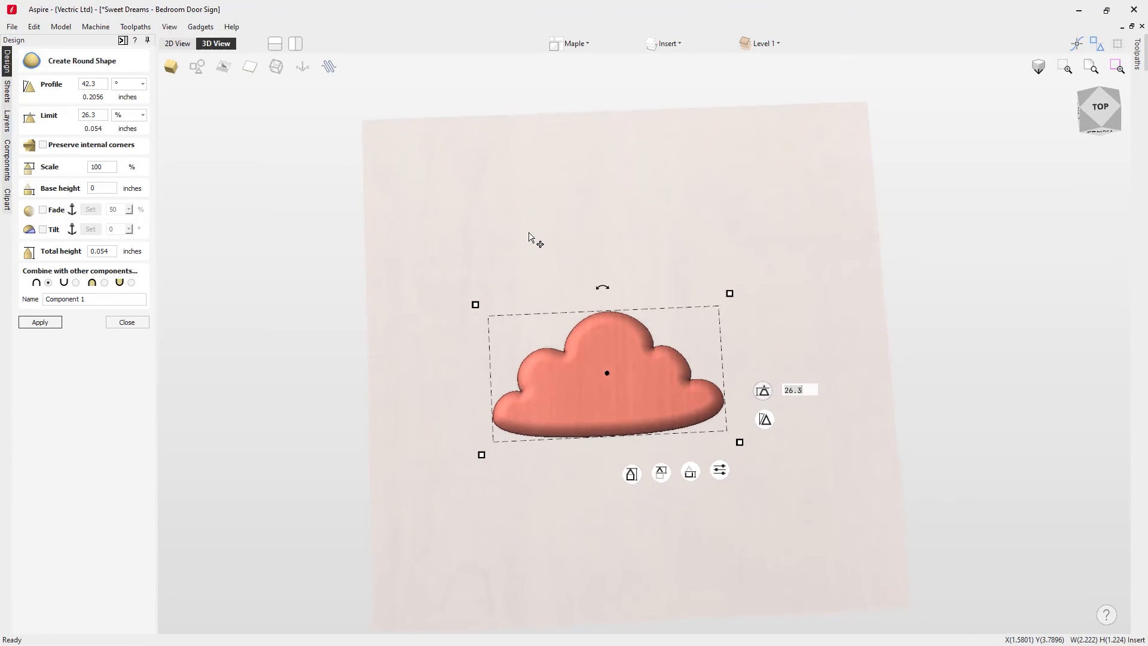
left_click(198, 66)
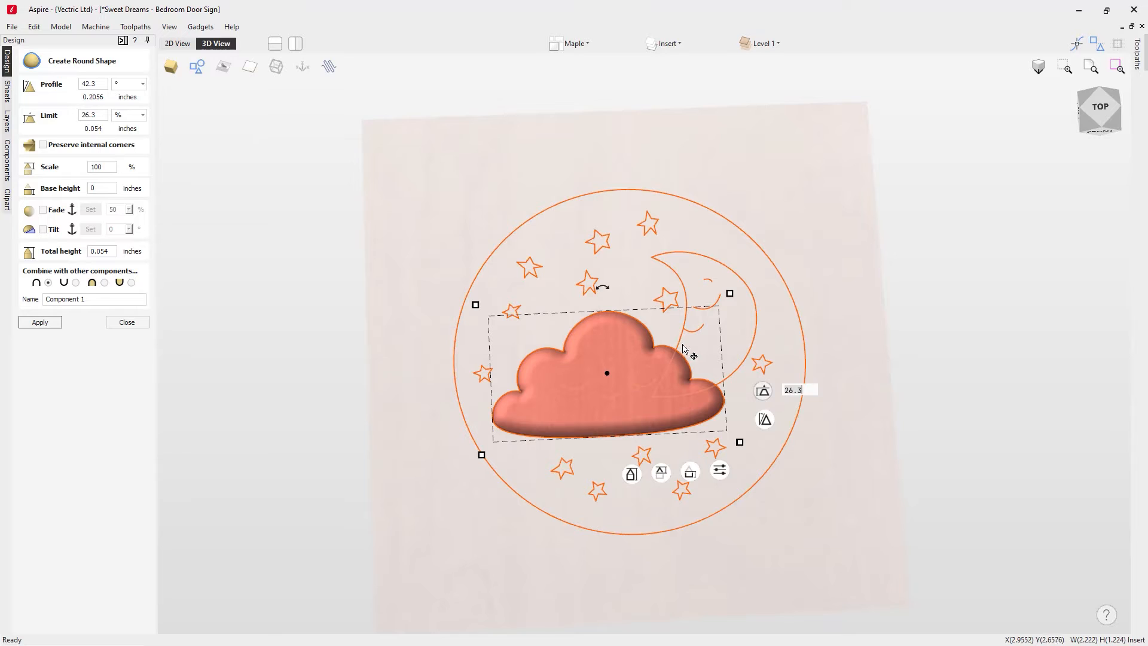
- Create a round shape from the crescent moon outline with a profile angle of 24.1°
left_click(676, 275)
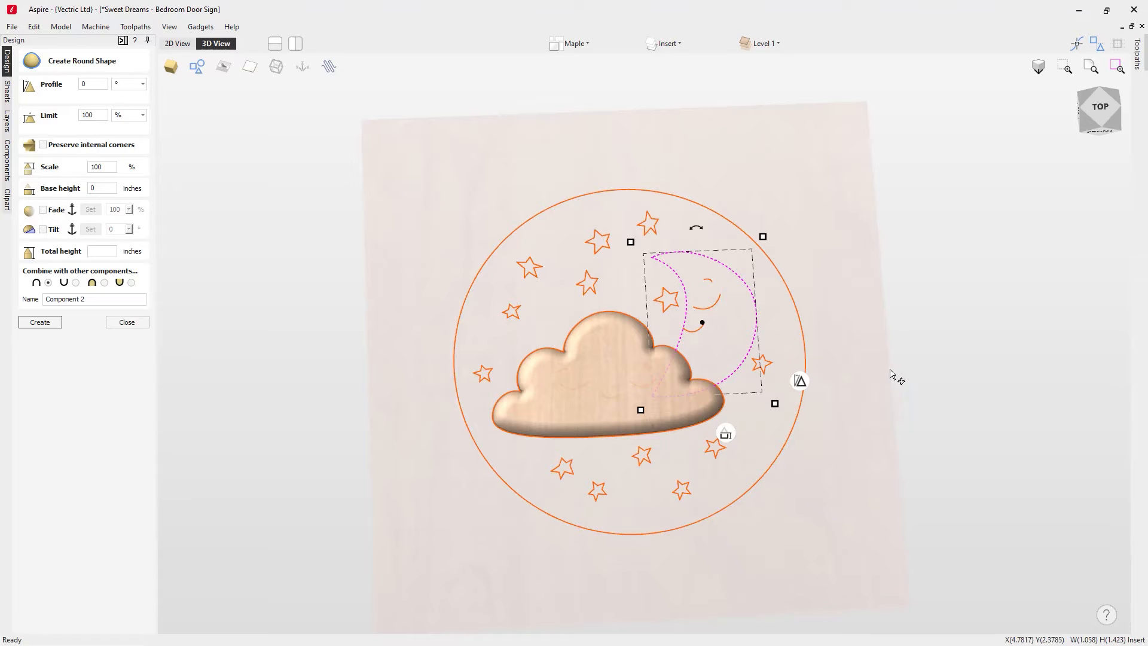
mouse_move(805, 392)
left_click_drag(800, 380, 800, 370)
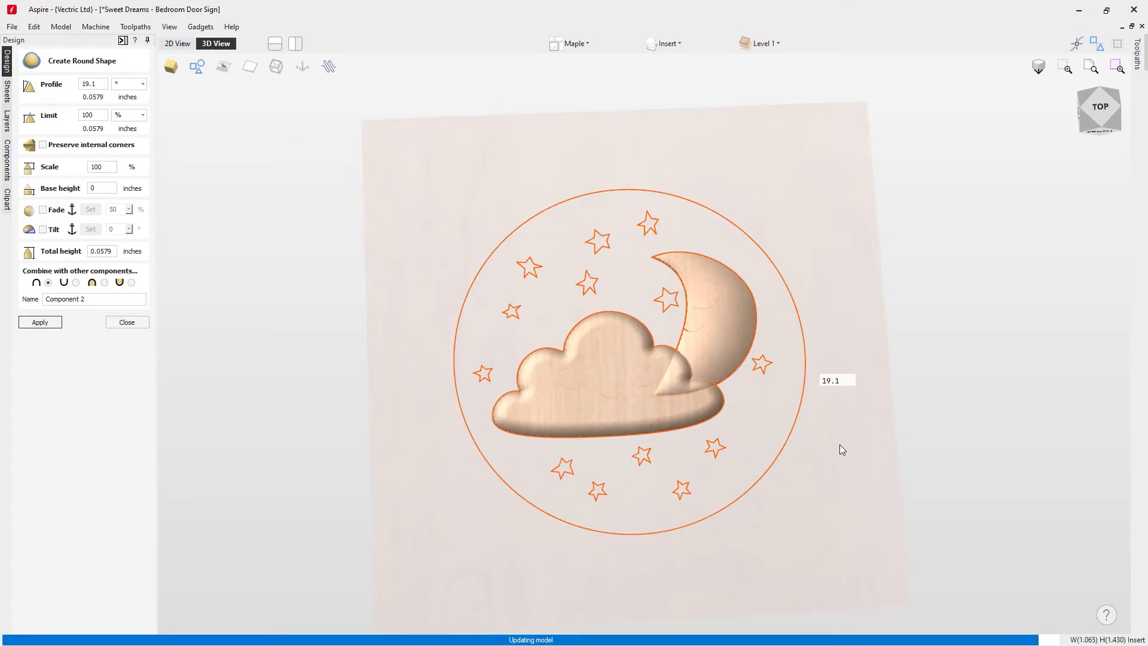
left_click_drag(837, 444, 461, 310)
left_click_drag(687, 338, 688, 338)
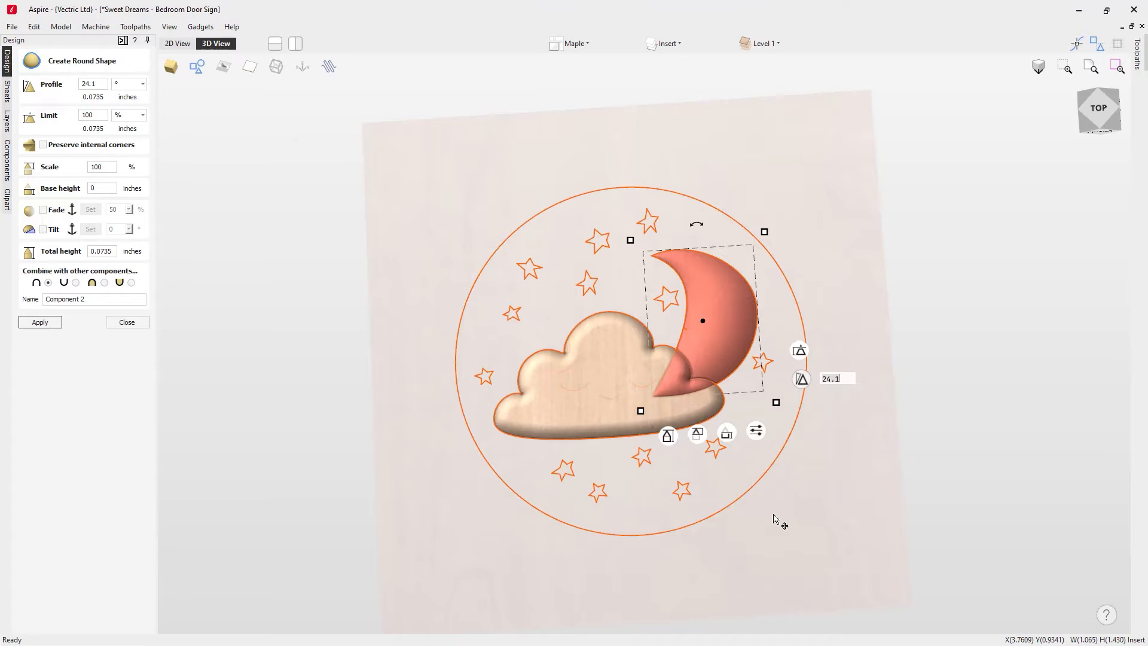
left_click_drag(778, 506, 841, 482)
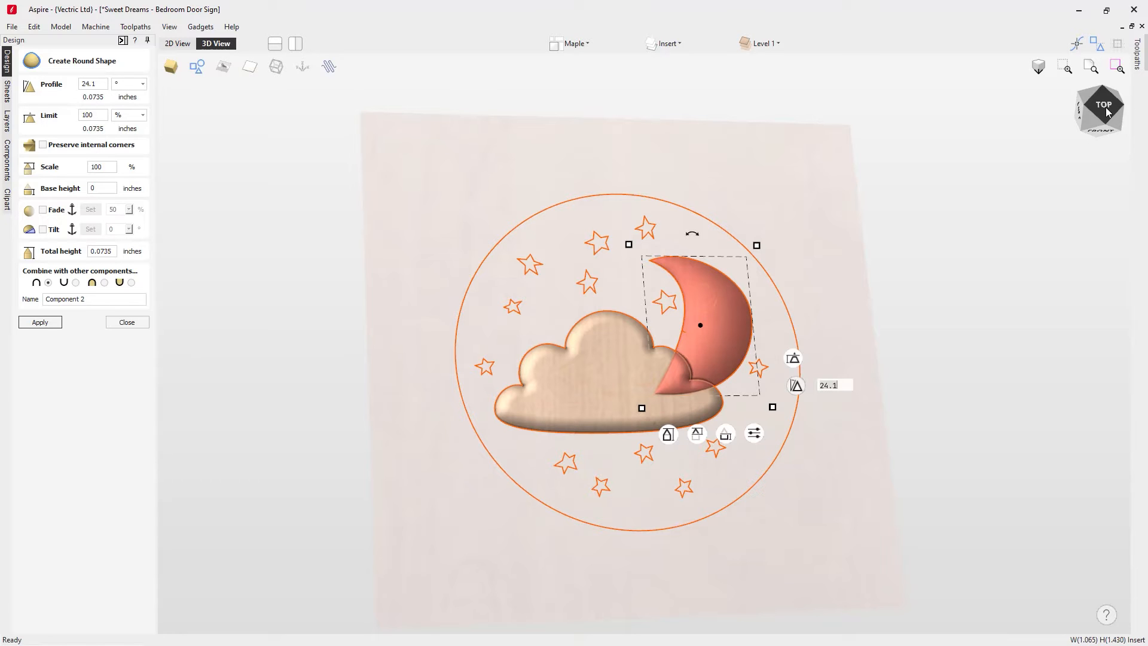
left_click_drag(1106, 115, 1106, 106)
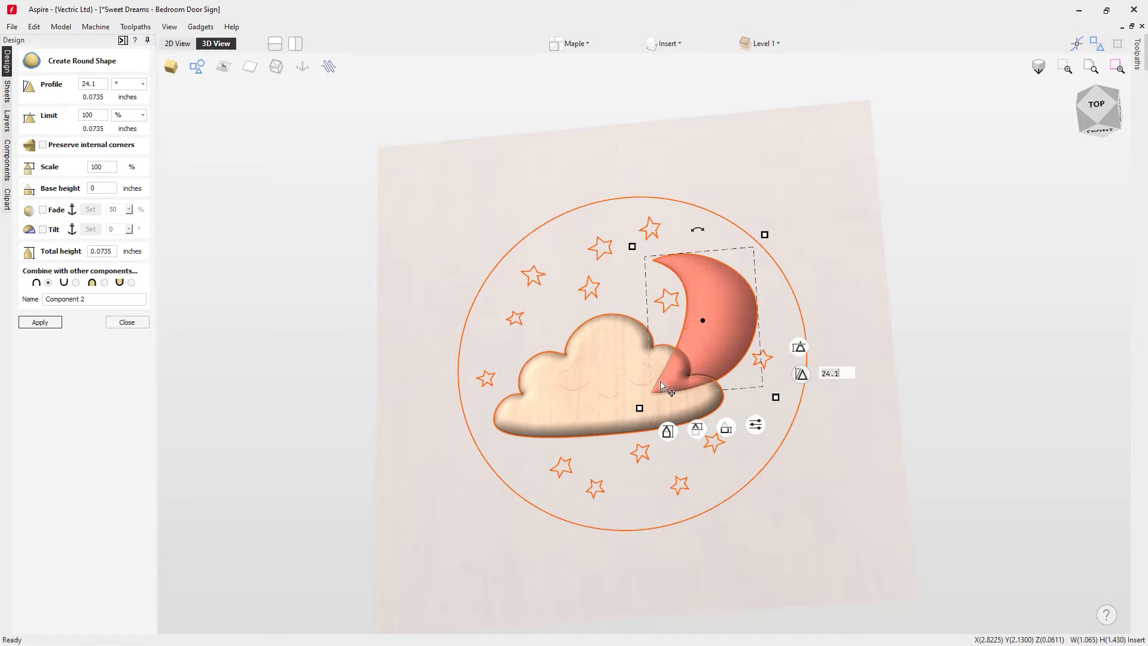
- Set the moon component's combine mode to Merge so it blends with the cloud, and clear the selection
left_click(757, 425)
left_click_drag(780, 441, 876, 271)
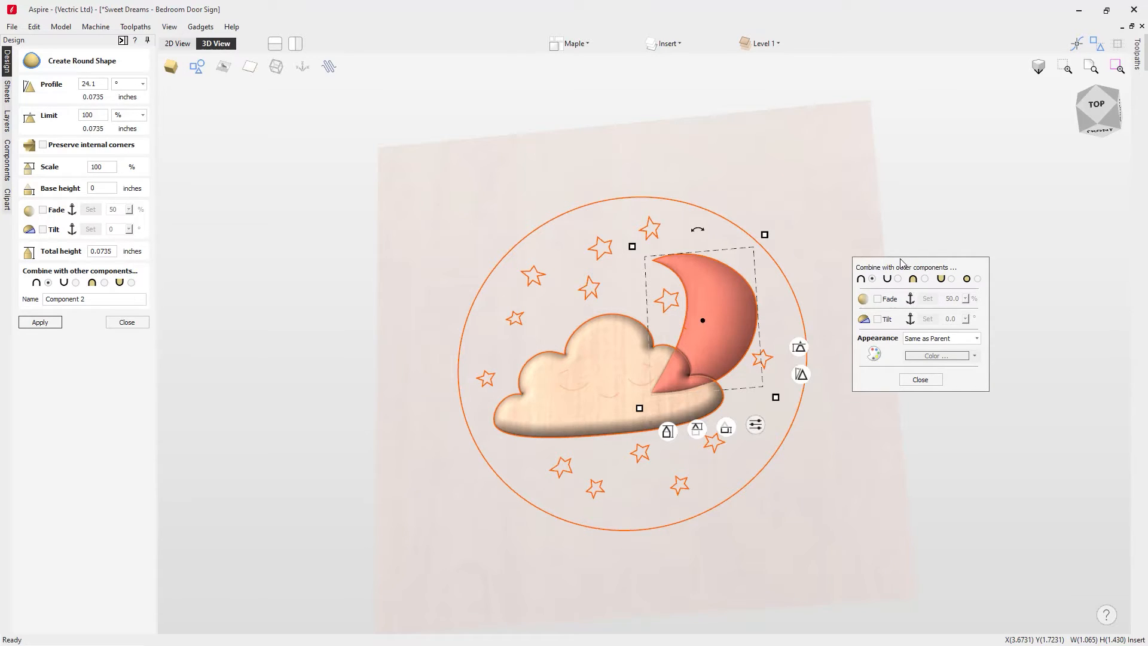
left_click(925, 279)
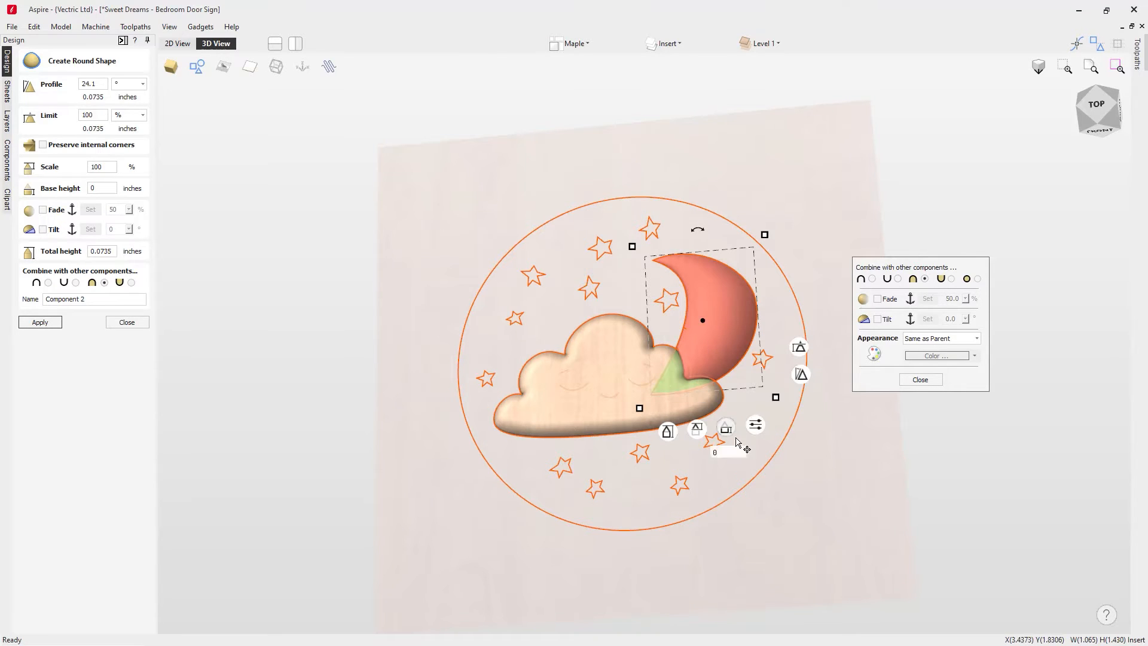
left_click(920, 382)
left_click(788, 465)
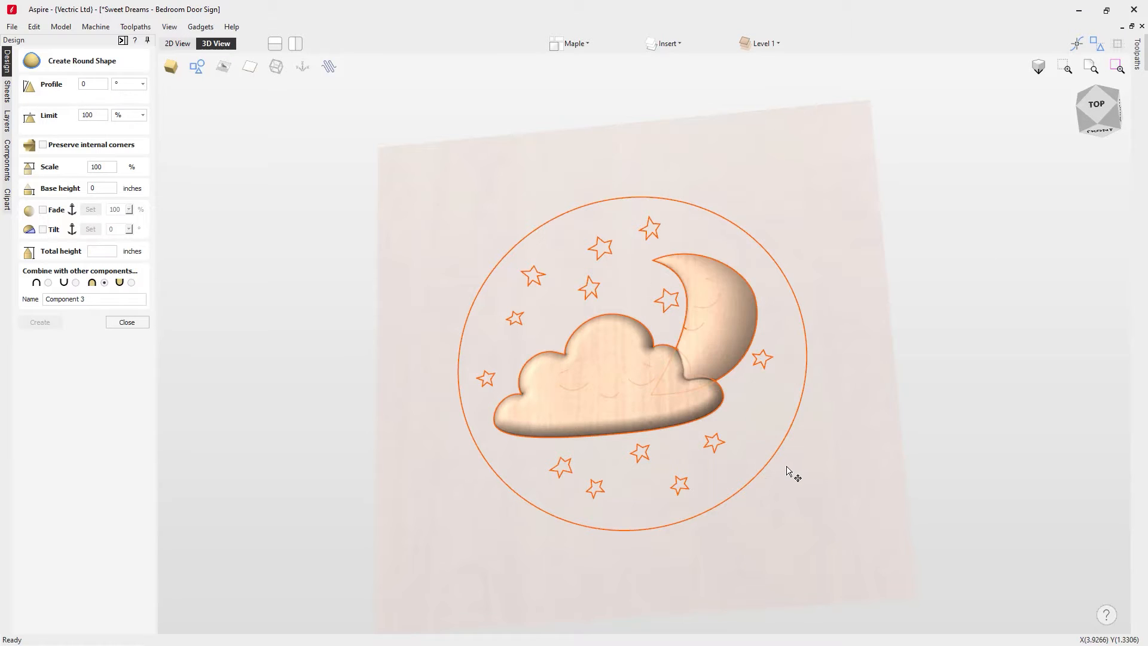
left_click_drag(767, 487, 800, 498)
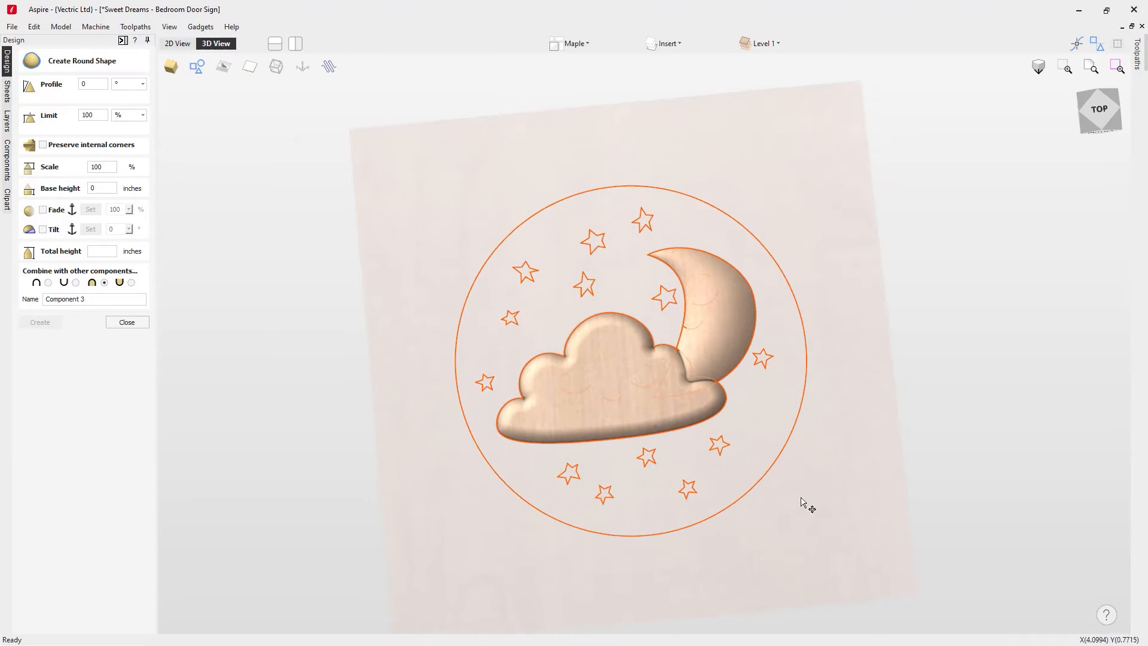
- Hide the vectors and raise the cloud component's base height to 0.0725 inches
left_click(196, 66)
left_click_drag(441, 430, 668, 491)
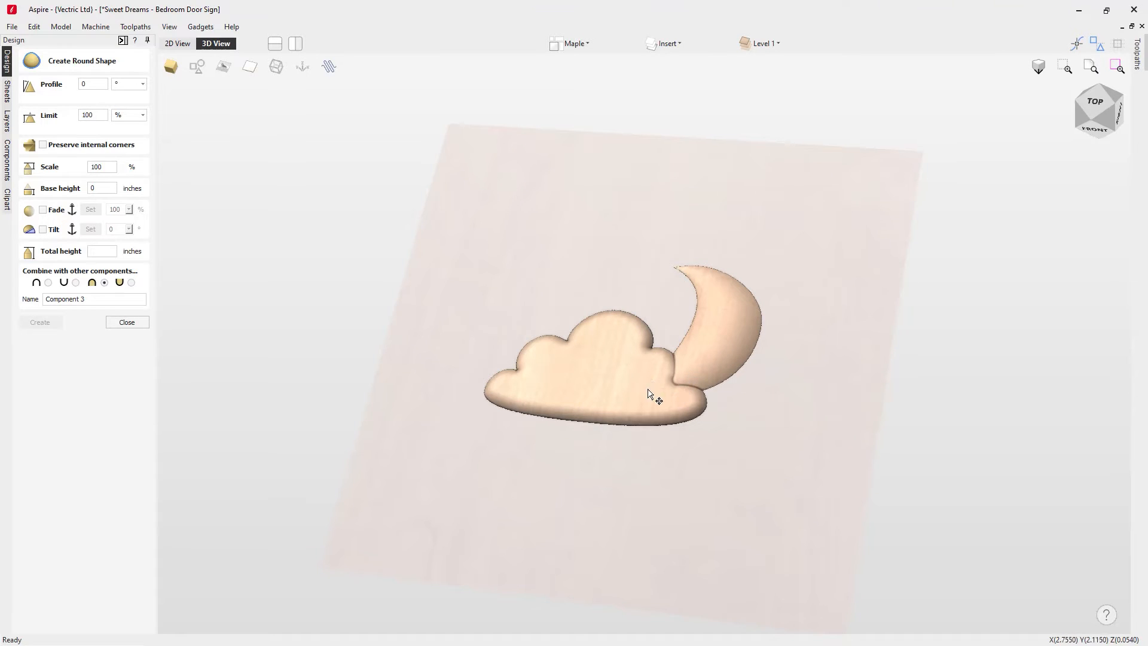
left_click(627, 401)
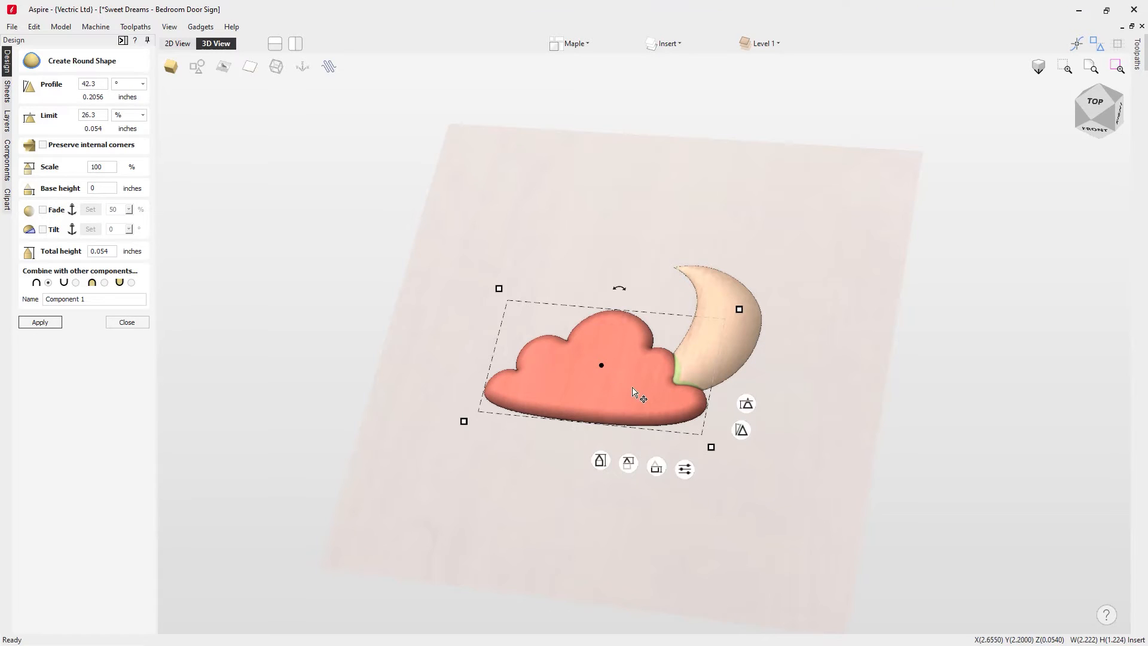
mouse_move(657, 466)
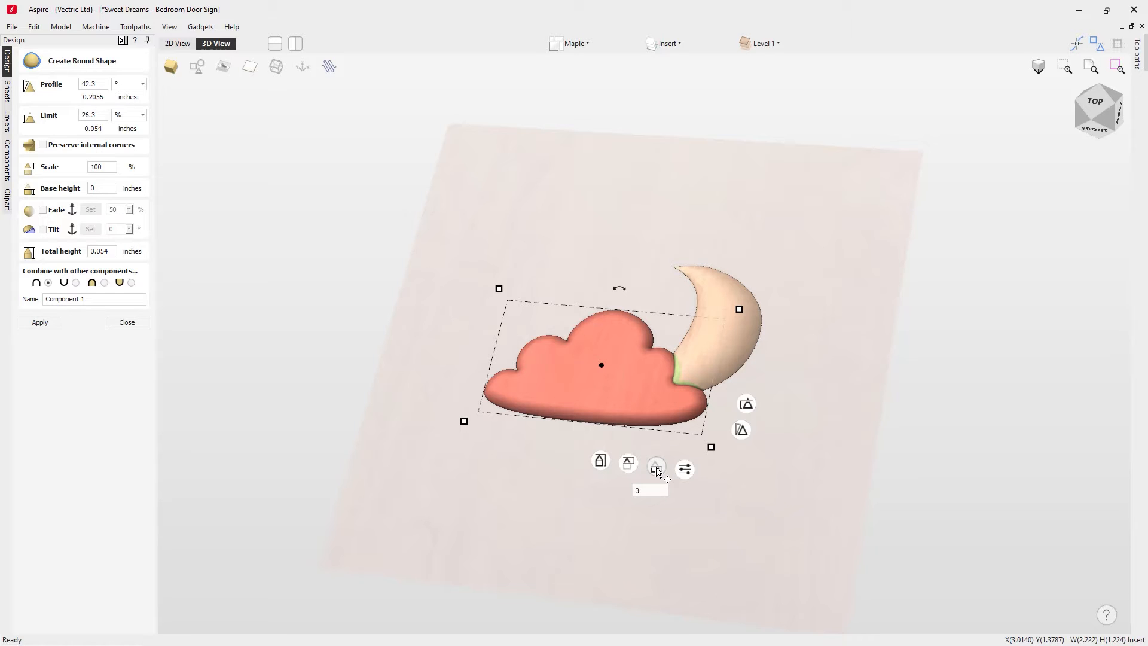
left_click_drag(655, 466, 651, 460)
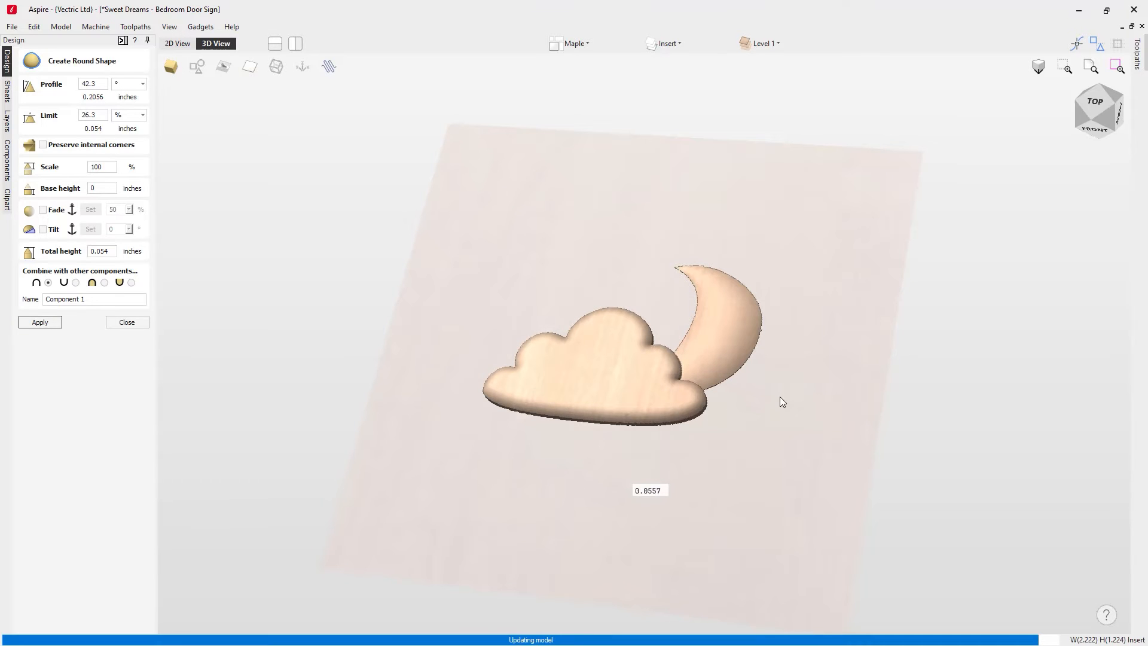
left_click_drag(812, 386, 865, 368)
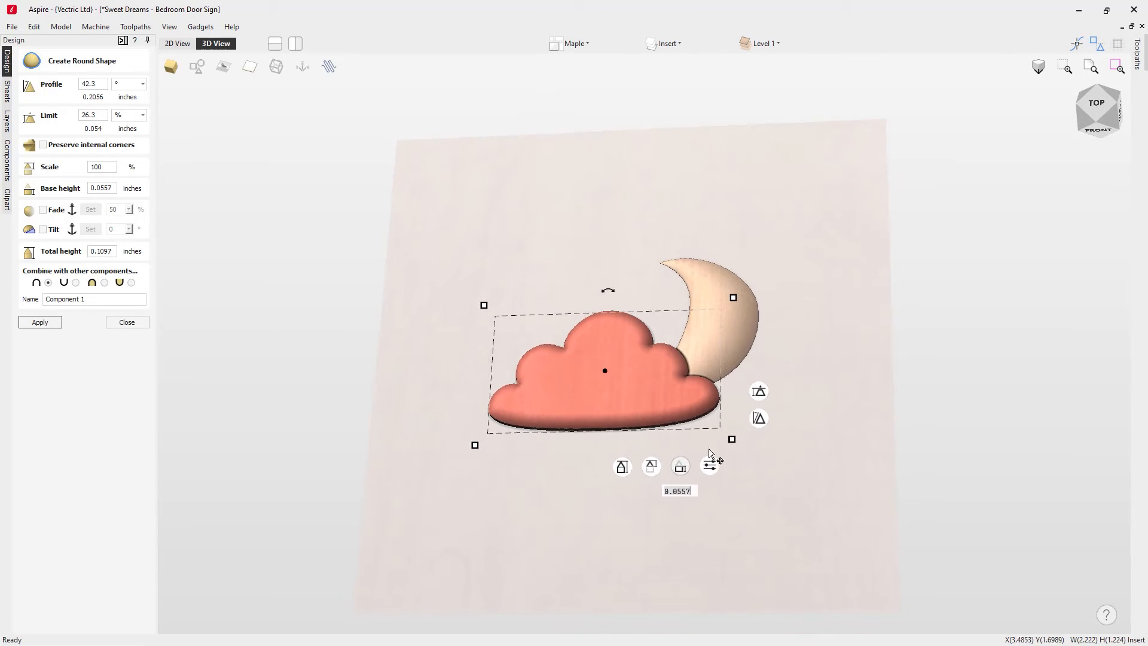
left_click_drag(680, 468, 679, 467)
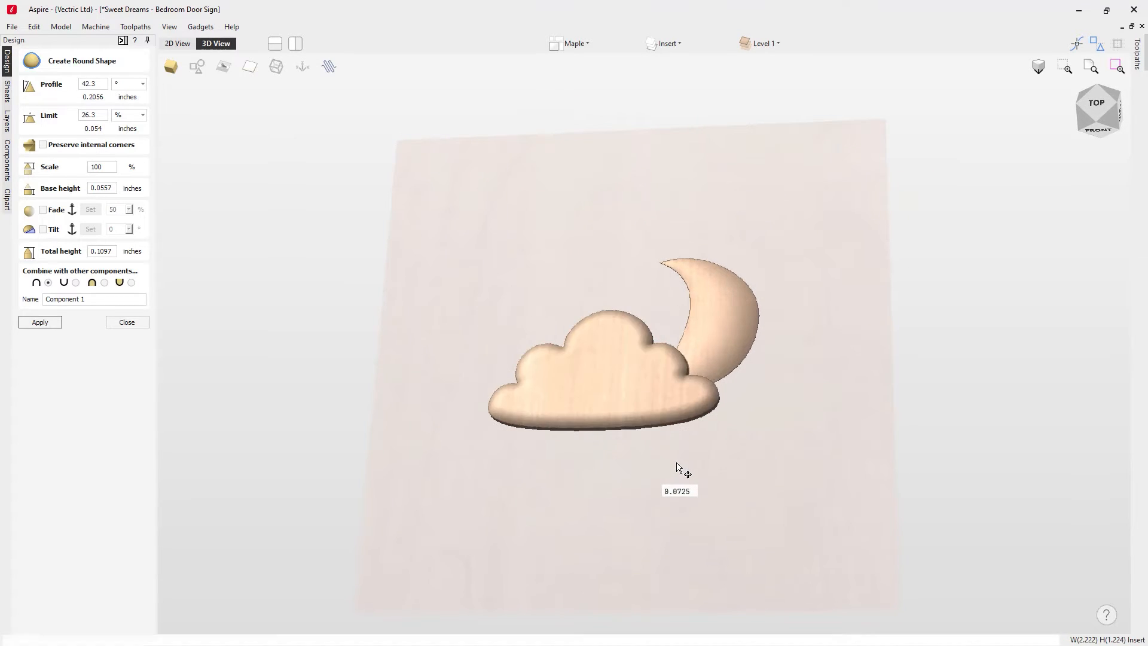
- Raise the moon component's base height to 0.0282 inches and finish the round shape command
left_click(721, 332)
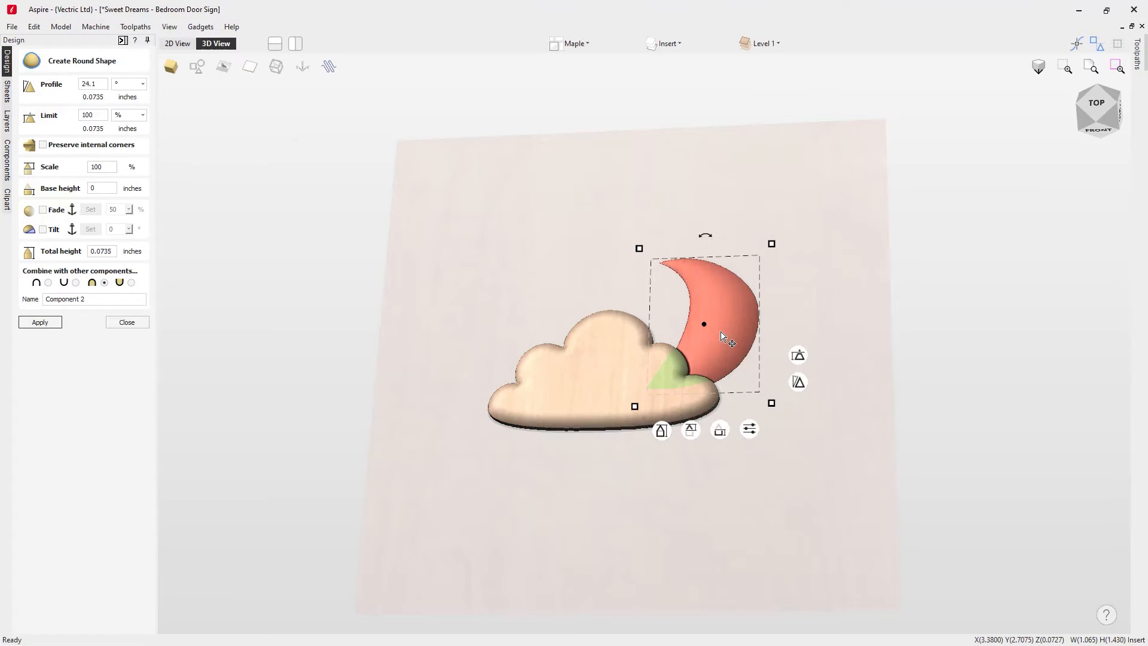
mouse_move(720, 435)
left_click_drag(721, 435, 720, 433)
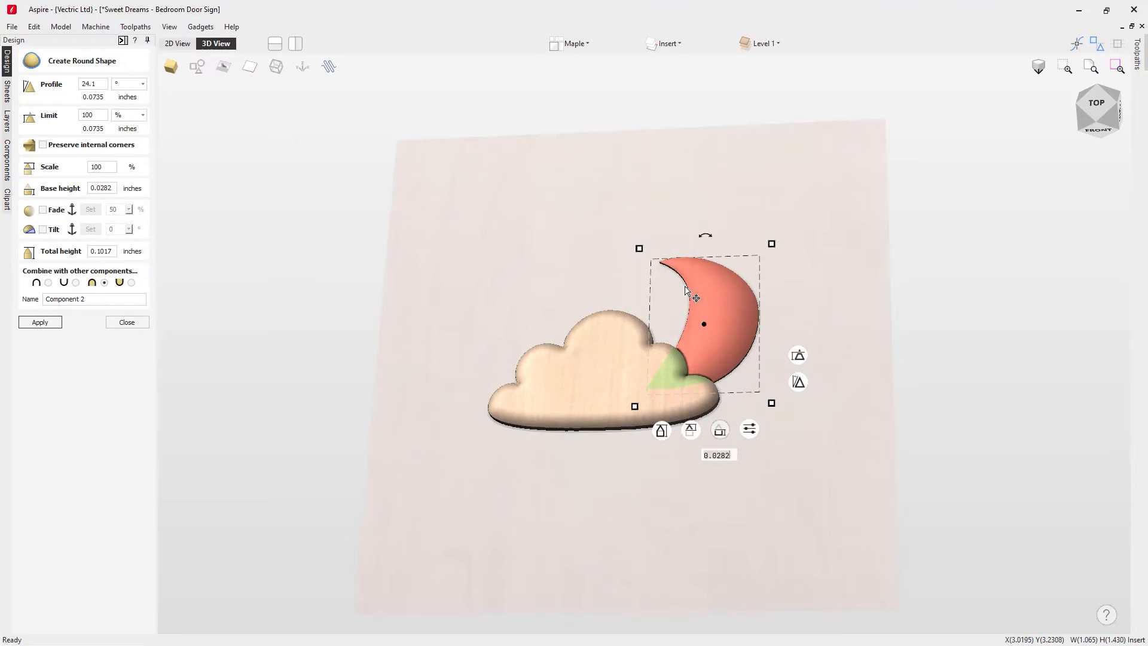
left_click_drag(582, 285, 629, 324)
left_click(563, 264)
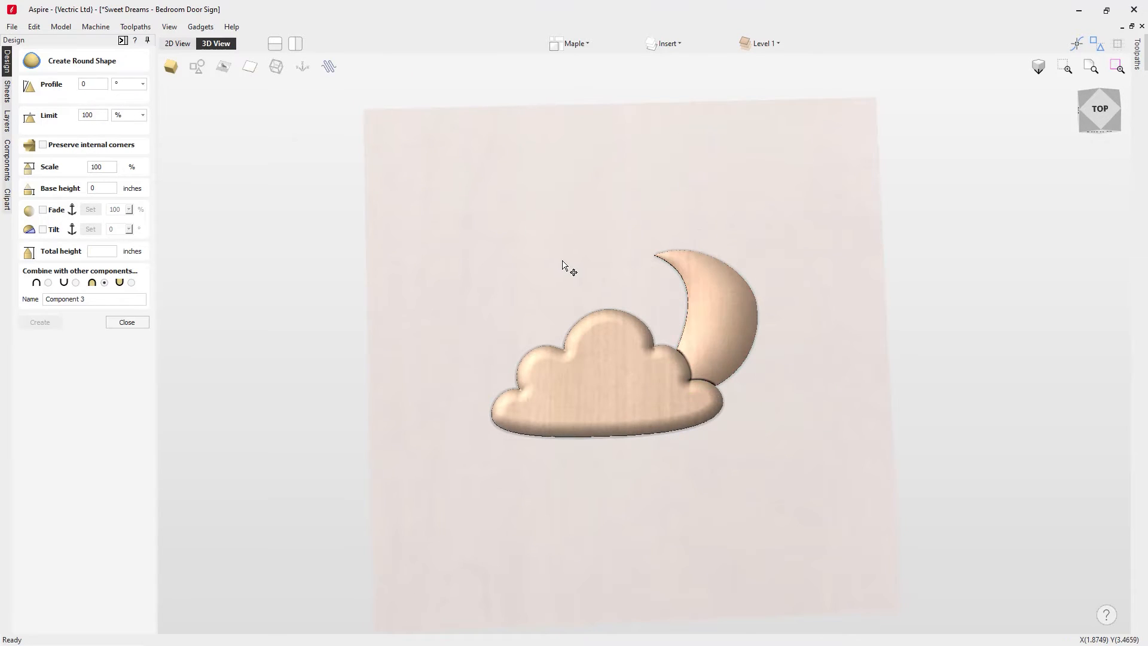
left_click_drag(736, 511, 700, 495)
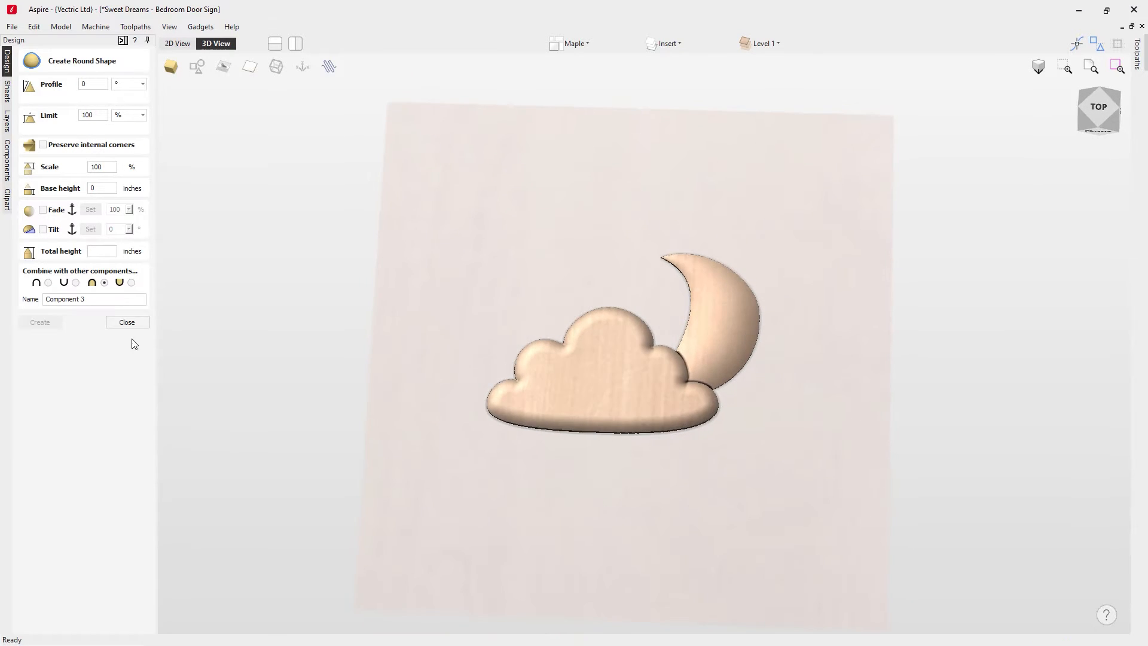
left_click(147, 326)
- Show the vectors, select all thirteen star outlines and create an angled shape from them with a profile angle of 41.6°
left_click_drag(584, 482, 641, 488)
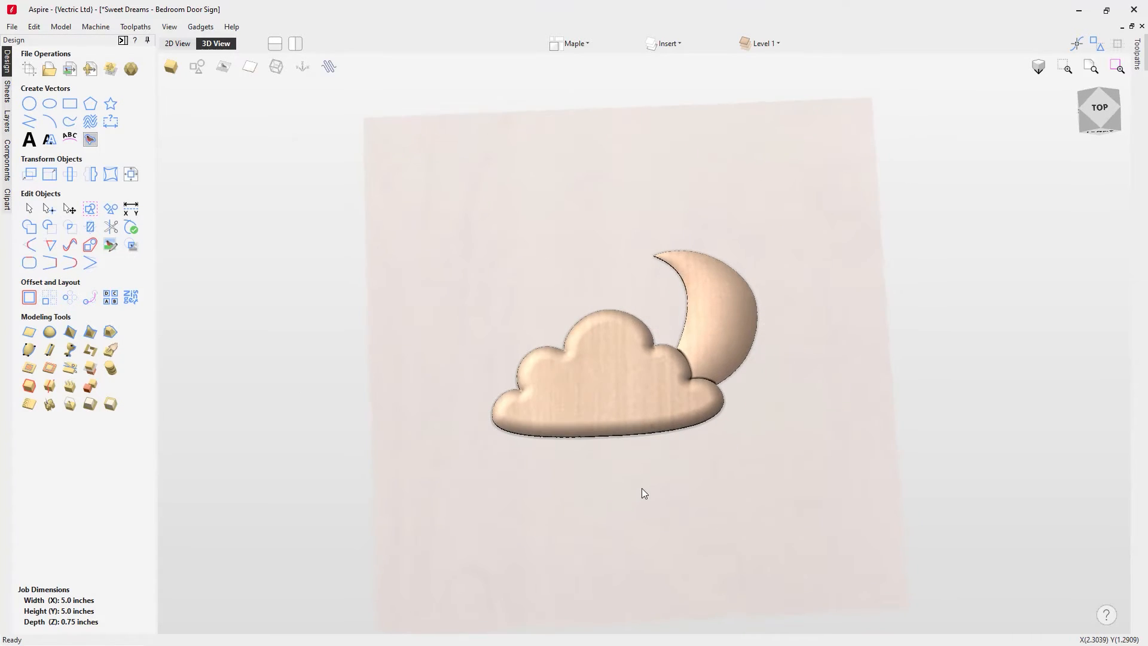
left_click(198, 67)
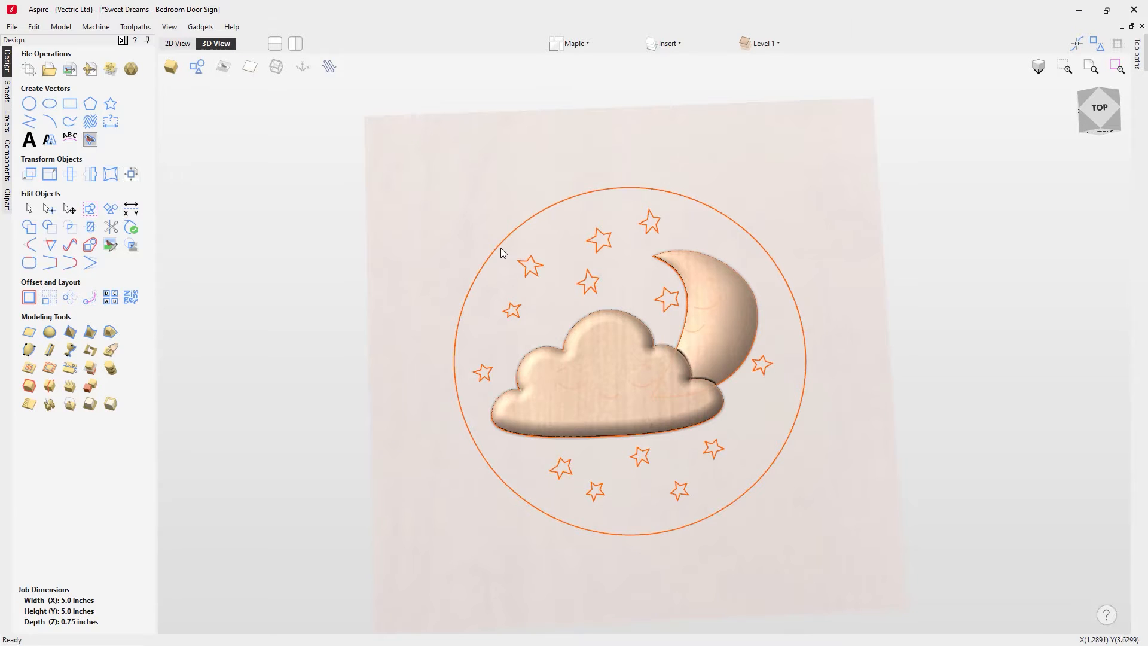
left_click_drag(652, 320, 652, 318)
left_click(650, 226, "shift")
left_click(668, 298, "shift")
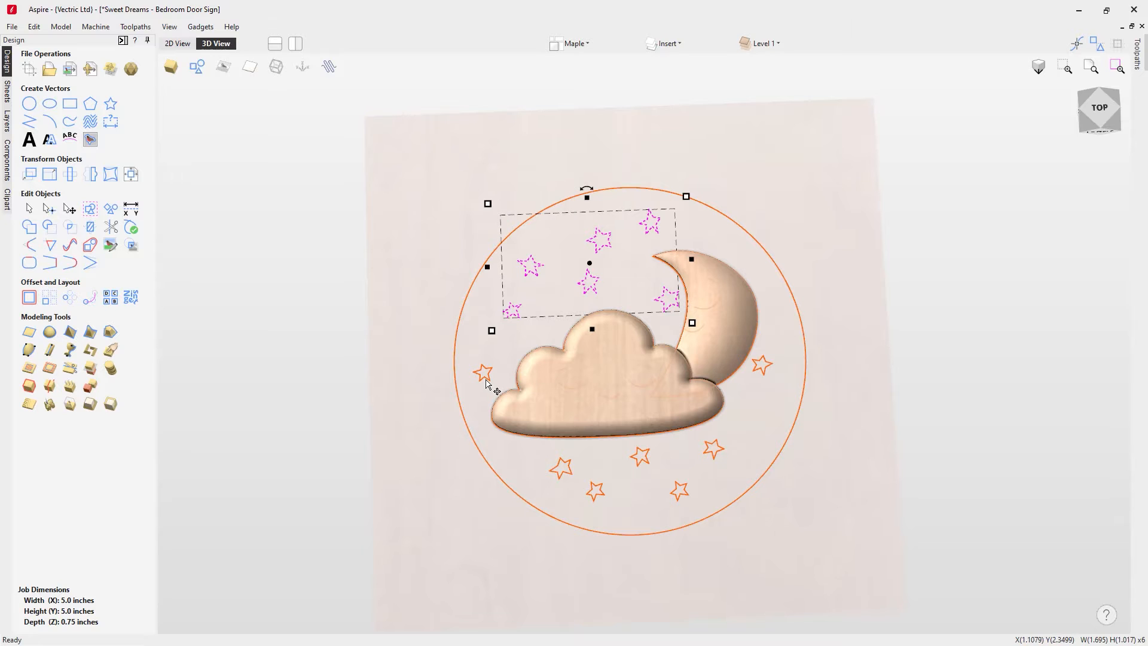
left_click(483, 373, "shift")
left_click_drag(499, 431, 736, 541)
left_click(767, 371, "shift")
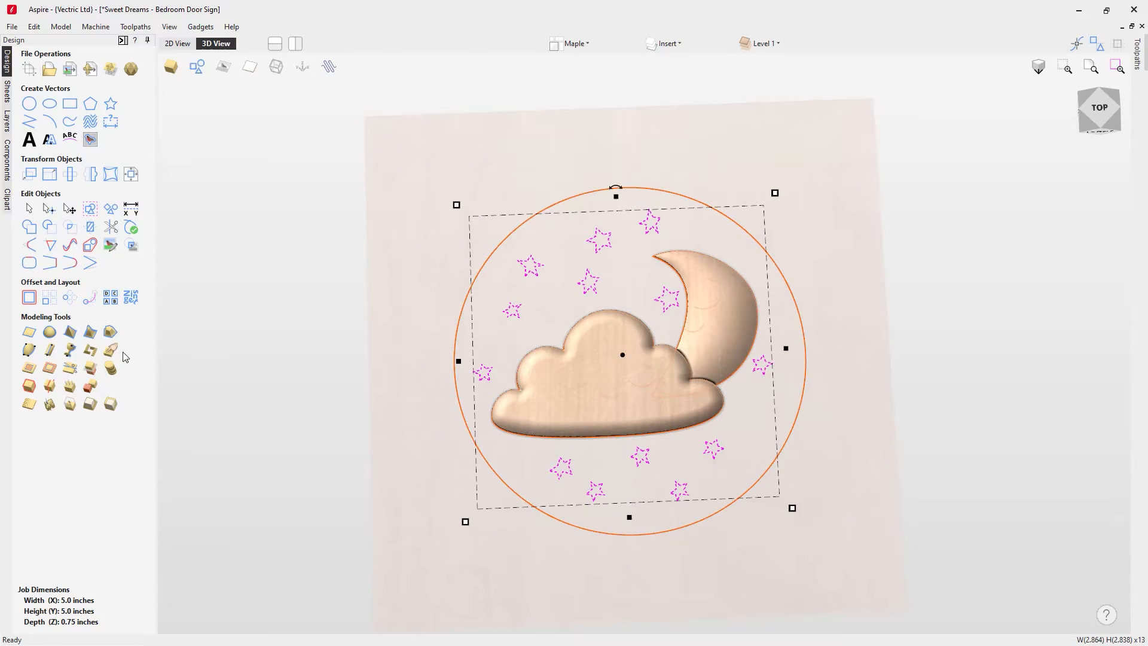
left_click(71, 332)
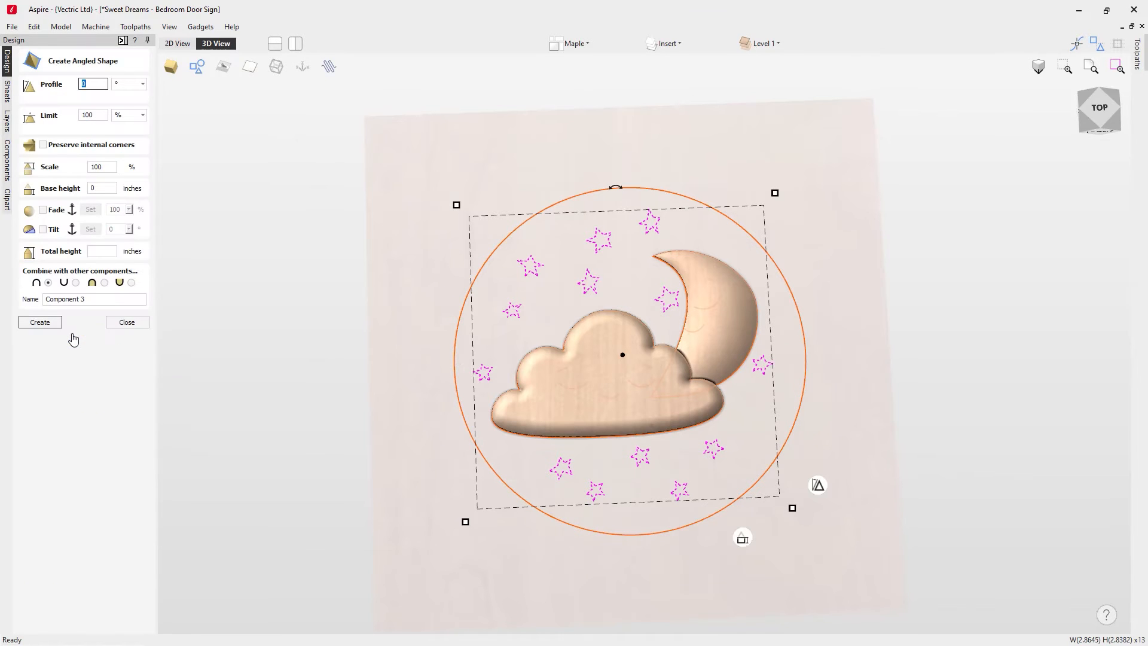
left_click(820, 487)
left_click_drag(816, 477, 817, 373)
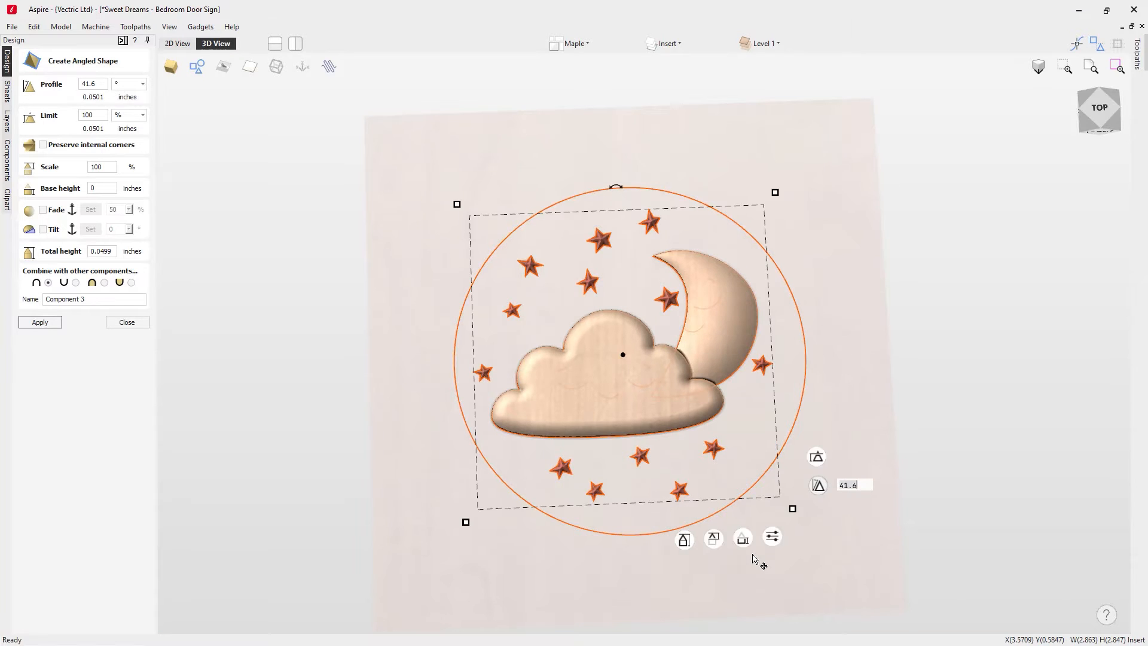
- Preserve the internal corners of the star shapes, apply the setting and finish the angled shape command
left_click_drag(733, 638, 620, 397)
left_click_drag(453, 446, 402, 477)
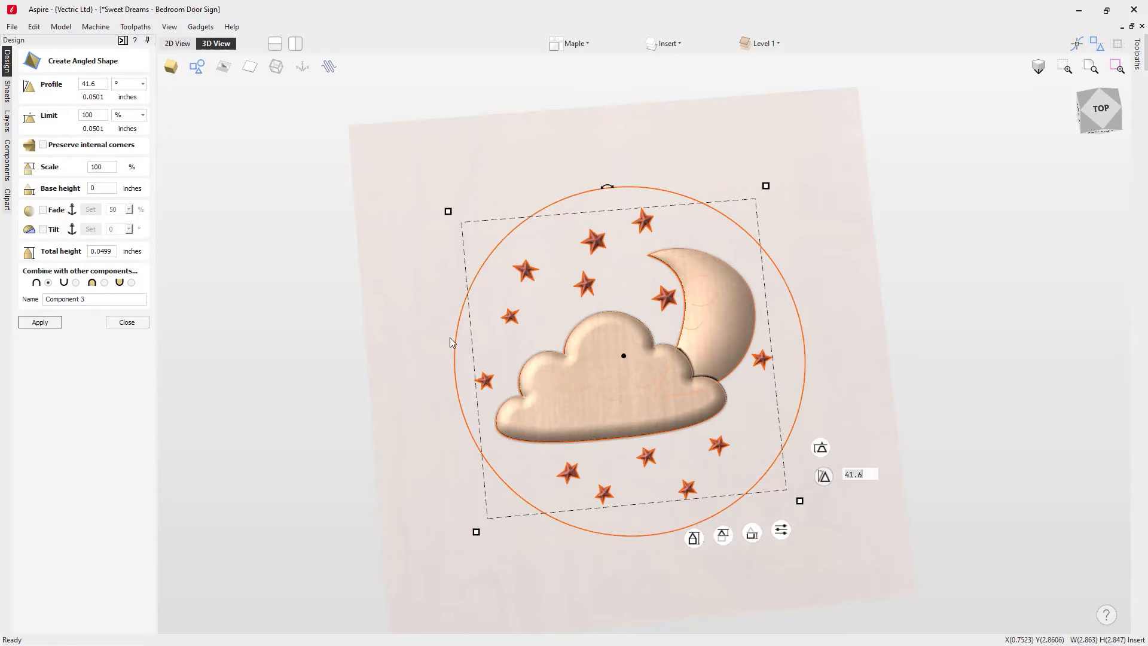
left_click(43, 145)
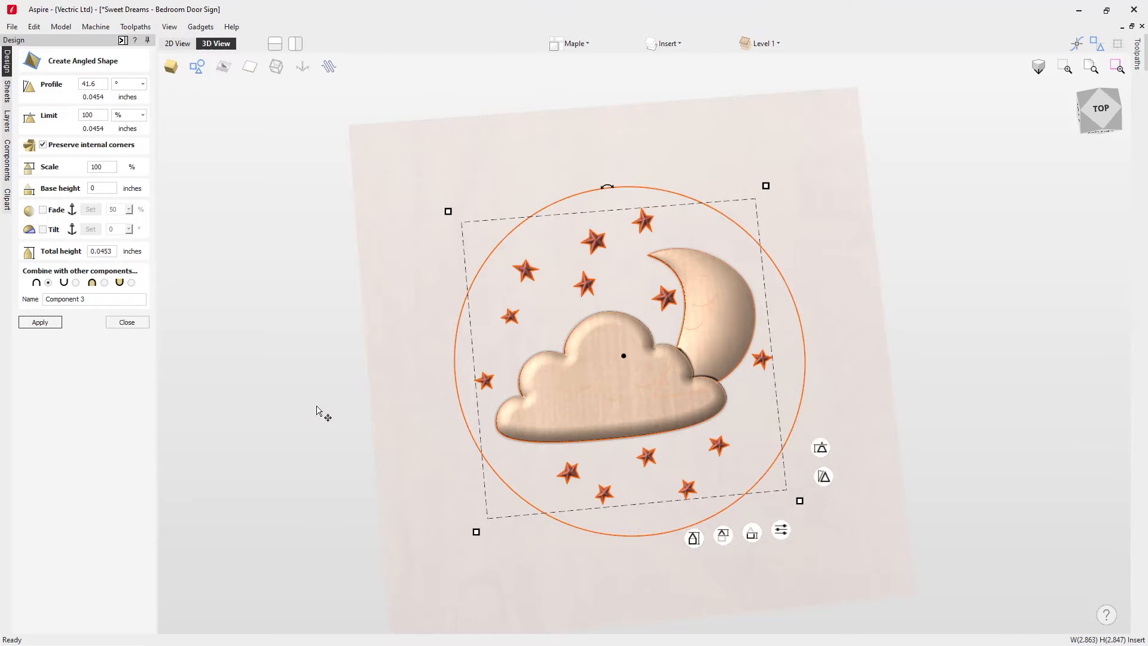
scroll(562, 287, "up", 5)
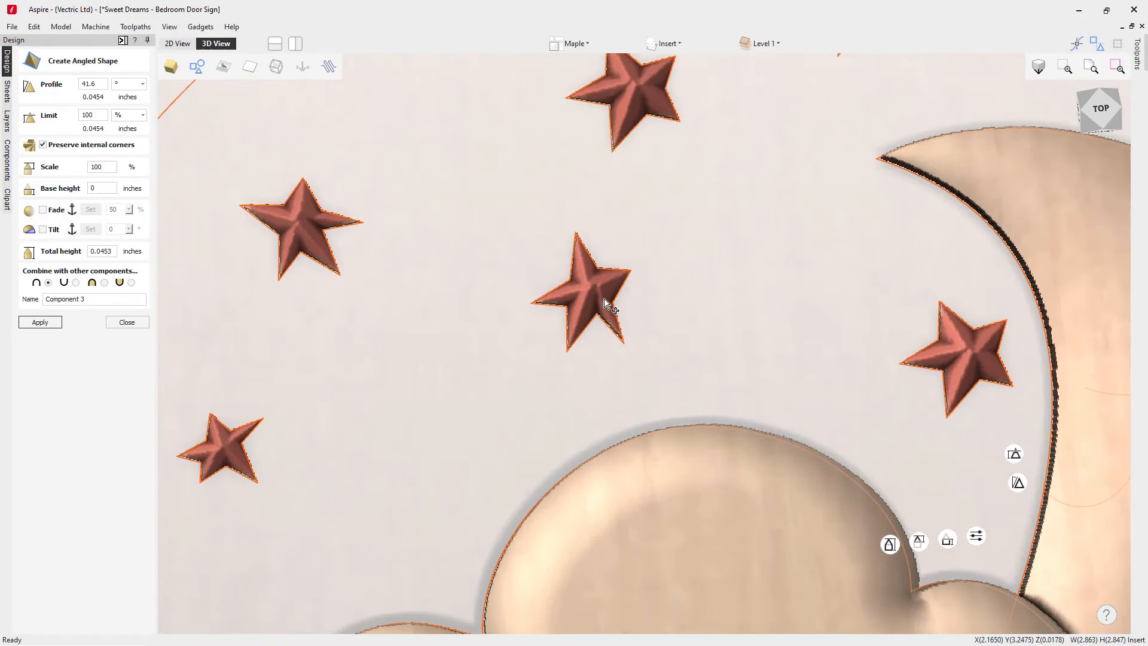
scroll(481, 331, "down", 4)
scroll(398, 306, "down", 3)
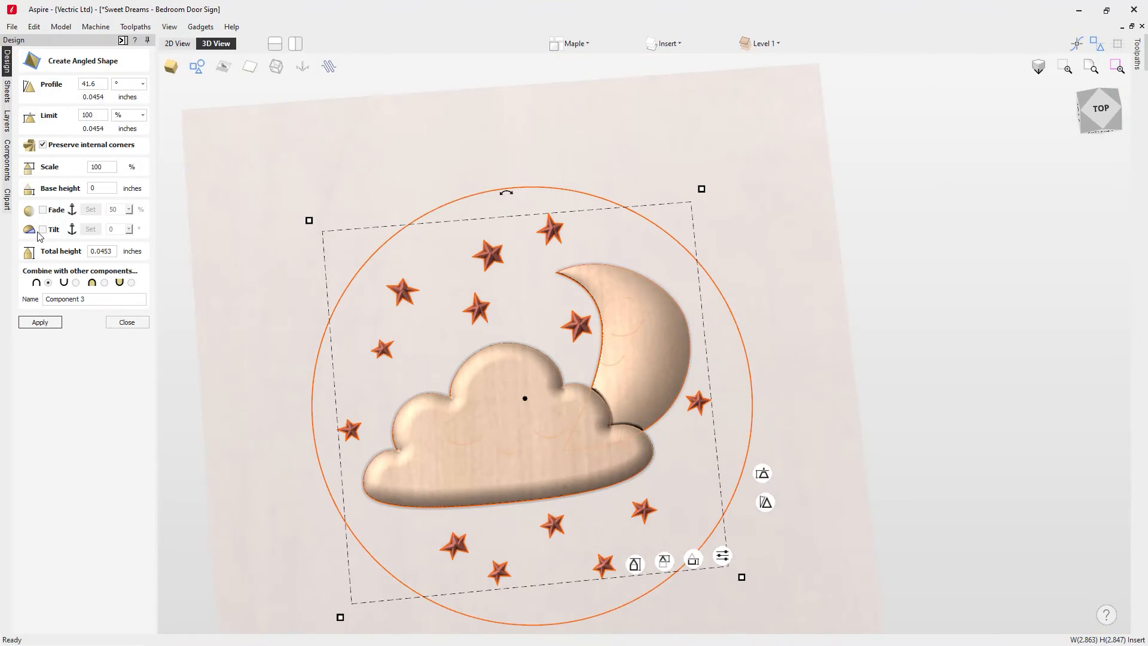
left_click(40, 322)
left_click(127, 322)
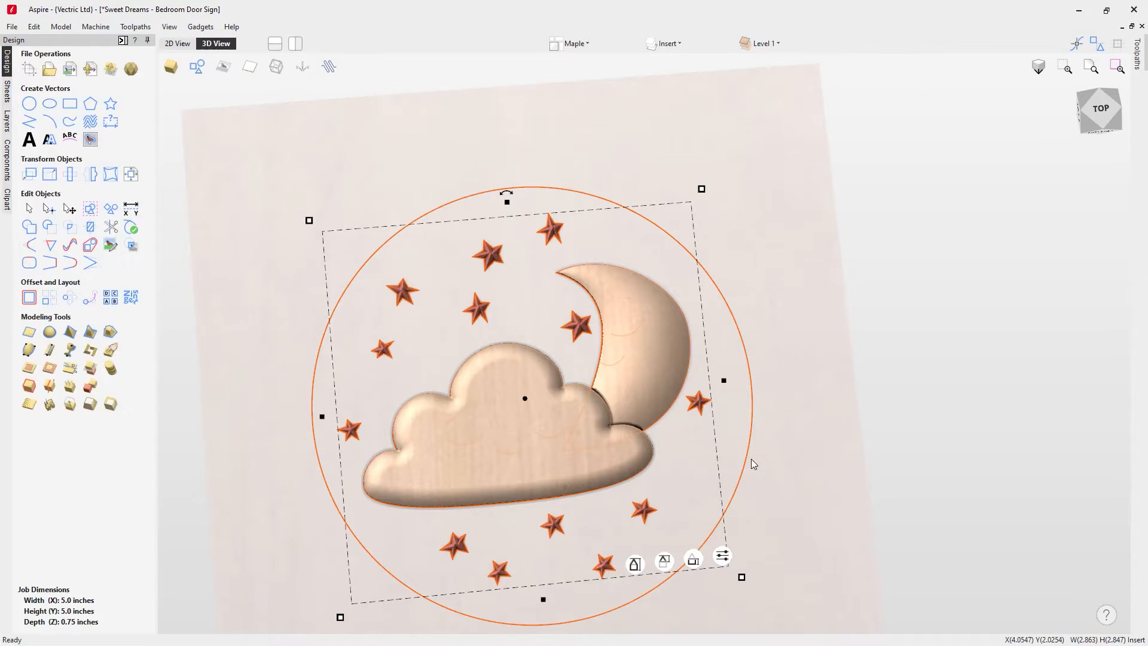
- Raise the base height of the star component to 0.0179 inches and check it from several angles
left_click_drag(661, 622, 651, 596)
left_click(667, 554)
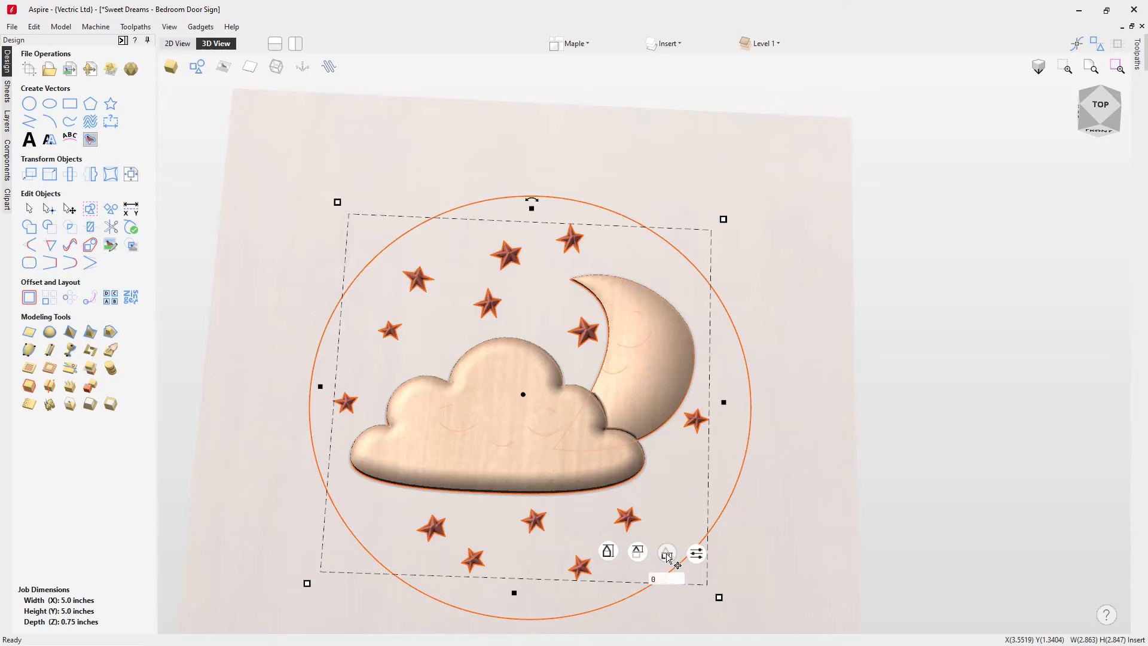
left_click_drag(667, 556, 664, 557)
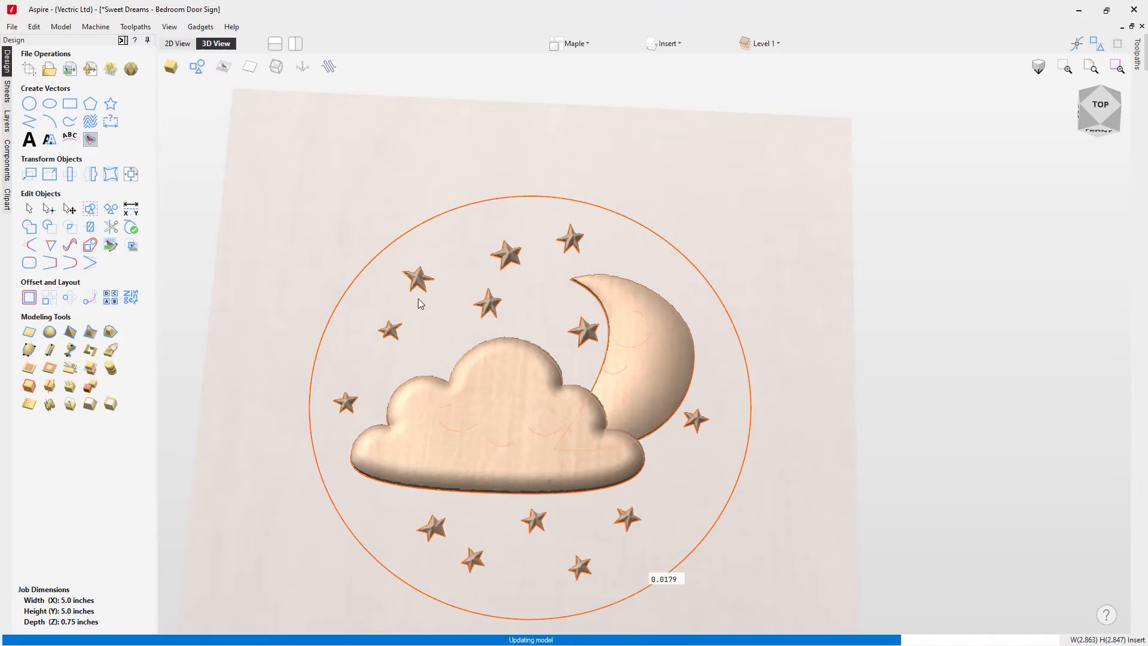
left_click_drag(622, 602, 615, 472)
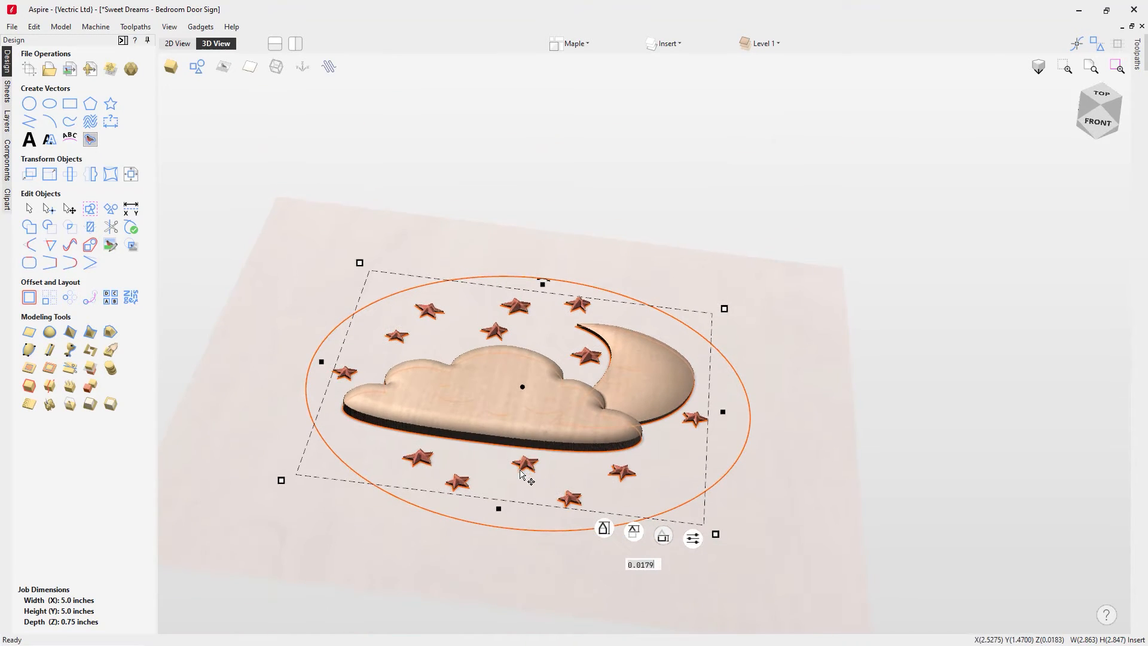
left_click_drag(452, 454, 499, 562)
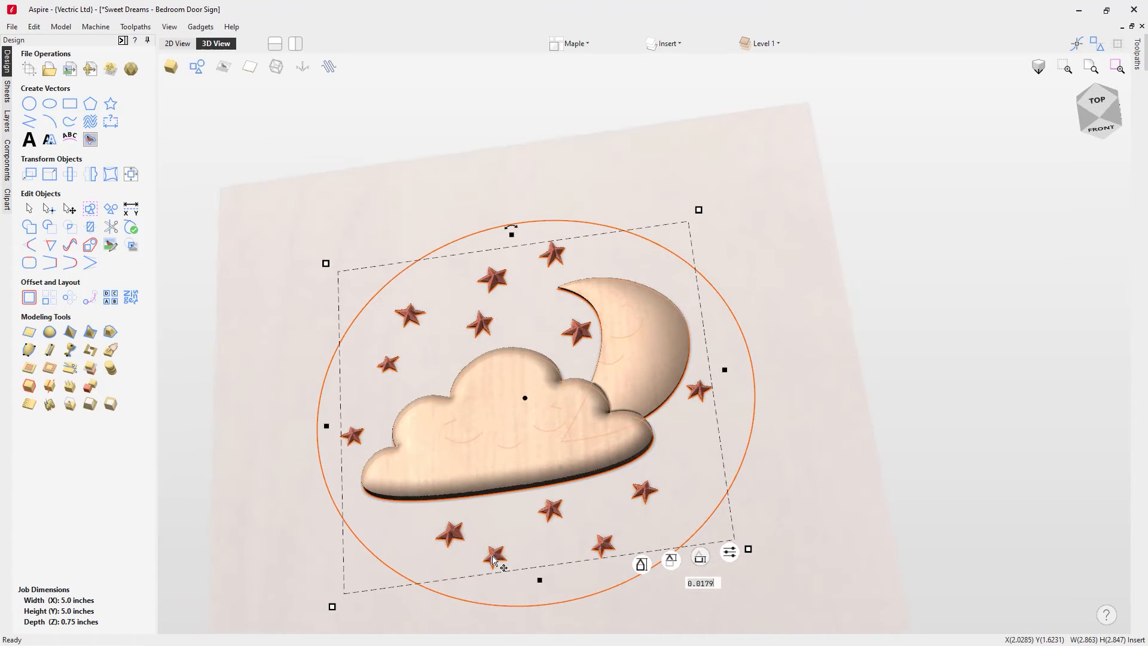
left_click_drag(747, 397, 751, 430)
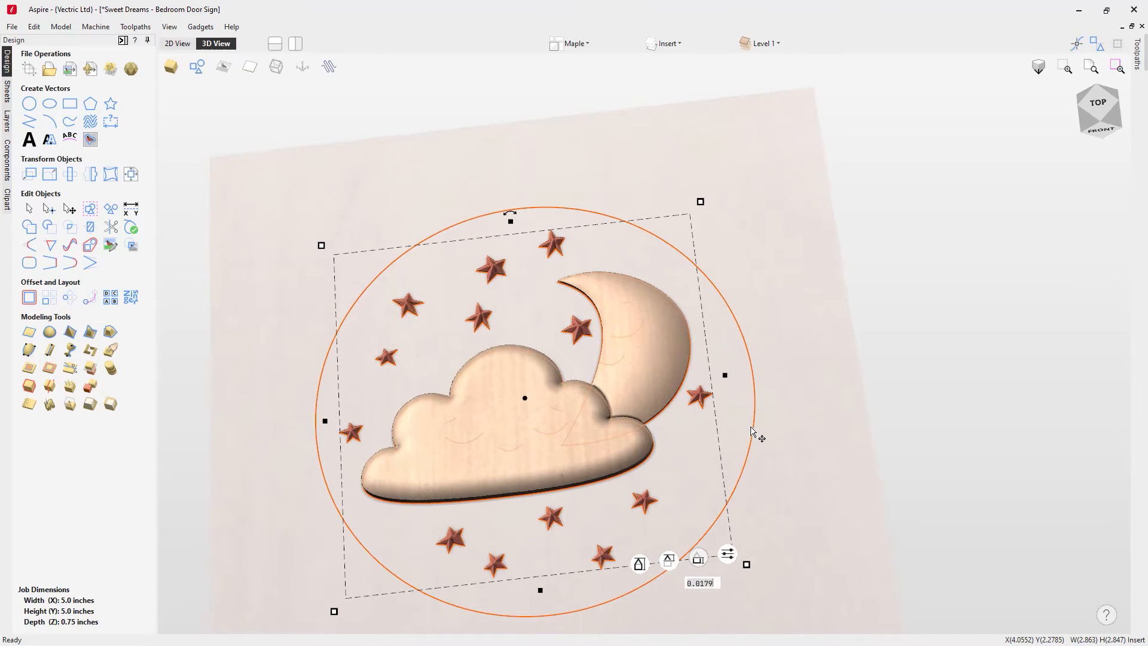
- Deselect the stars, hide the vectors and inspect the whole model, ending in the top view
left_click_drag(1100, 109, 1096, 107)
left_click(1099, 104)
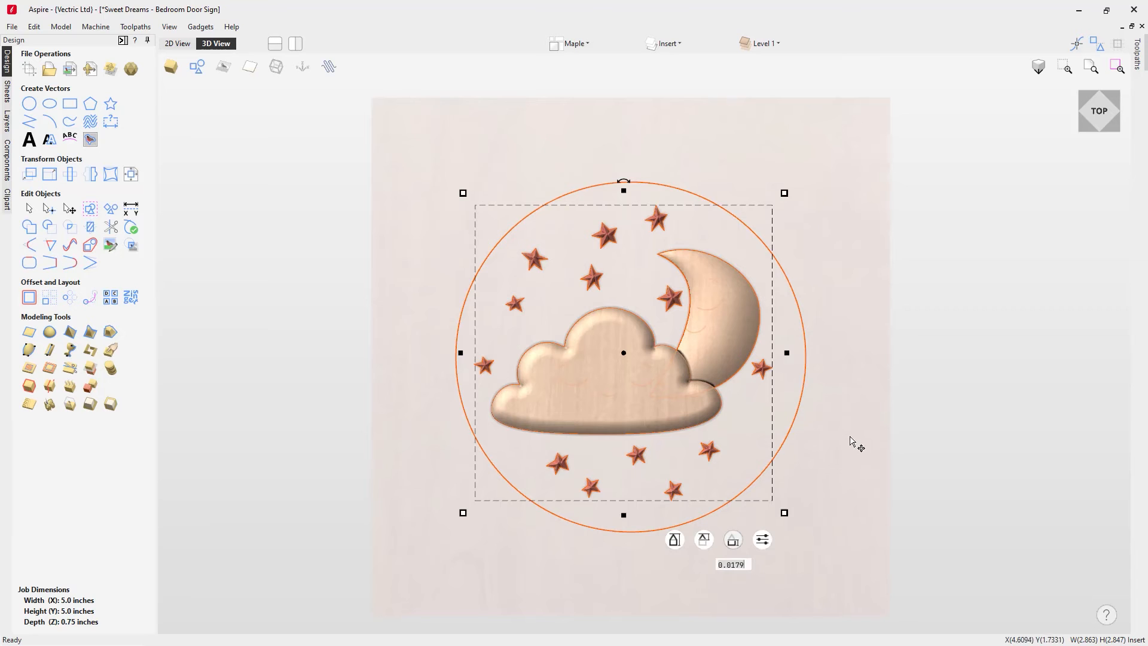
left_click(212, 132)
left_click(197, 67)
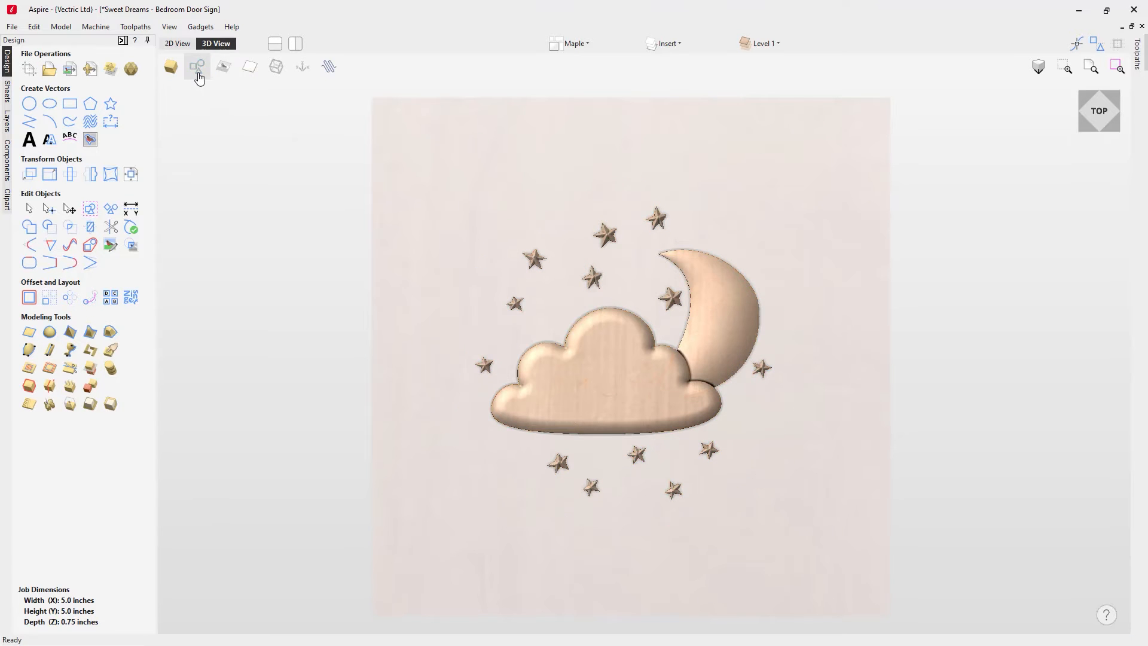
left_click_drag(478, 465, 720, 263)
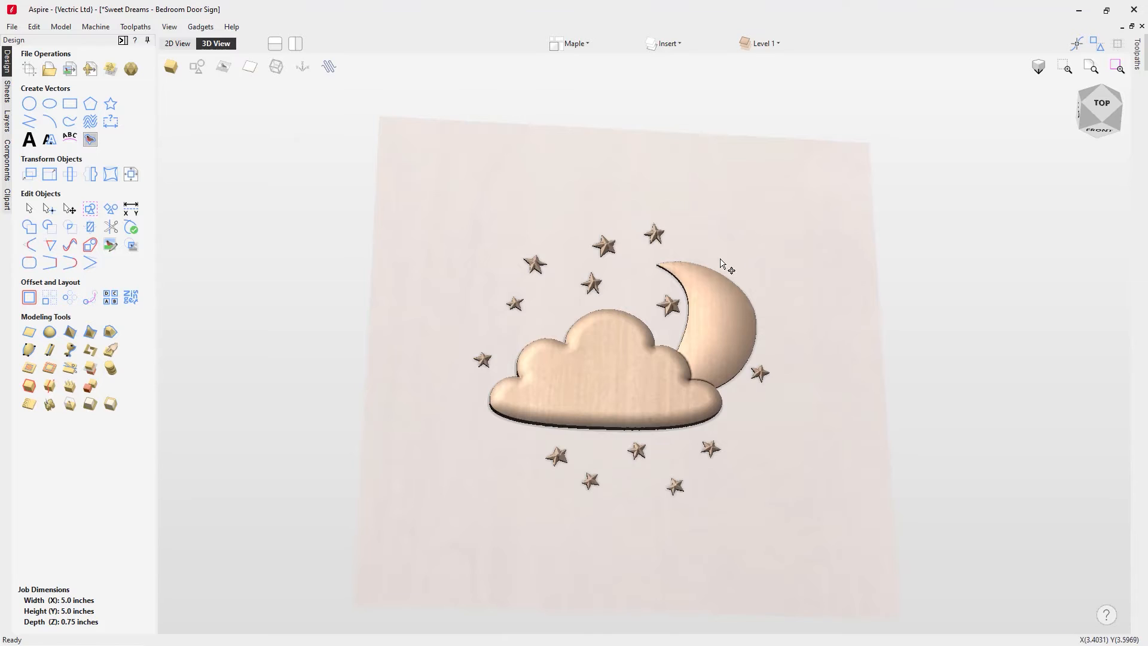
left_click(1099, 105)
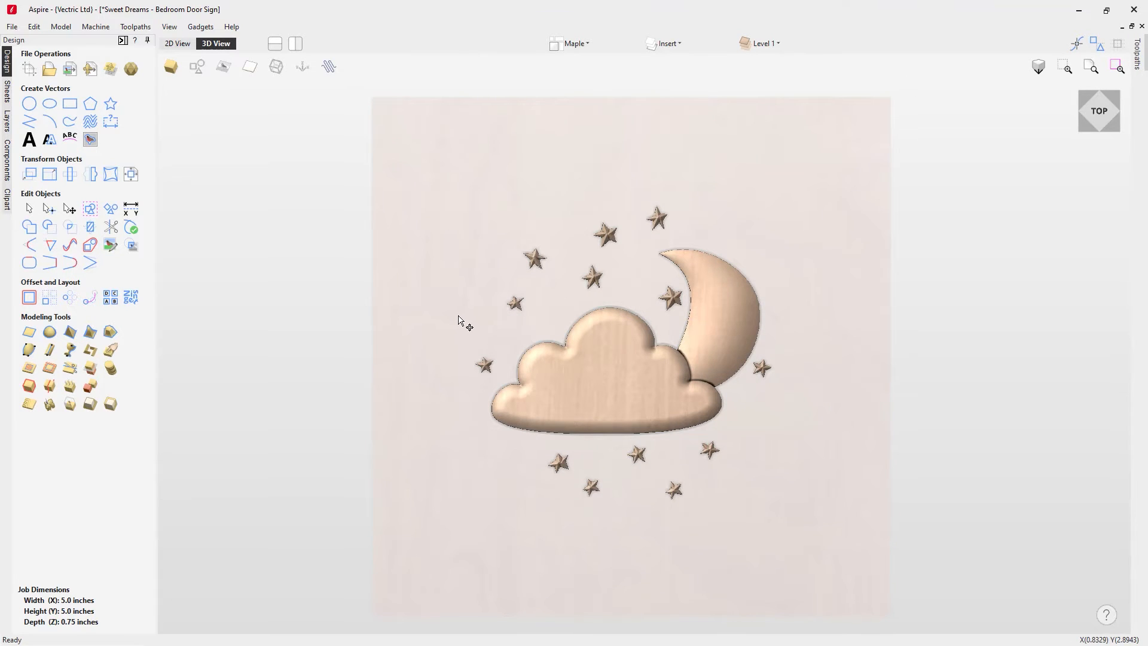
- Open the component list of Level 1 and rename the cloud component, Component 1, as Cloud
left_click(7, 160)
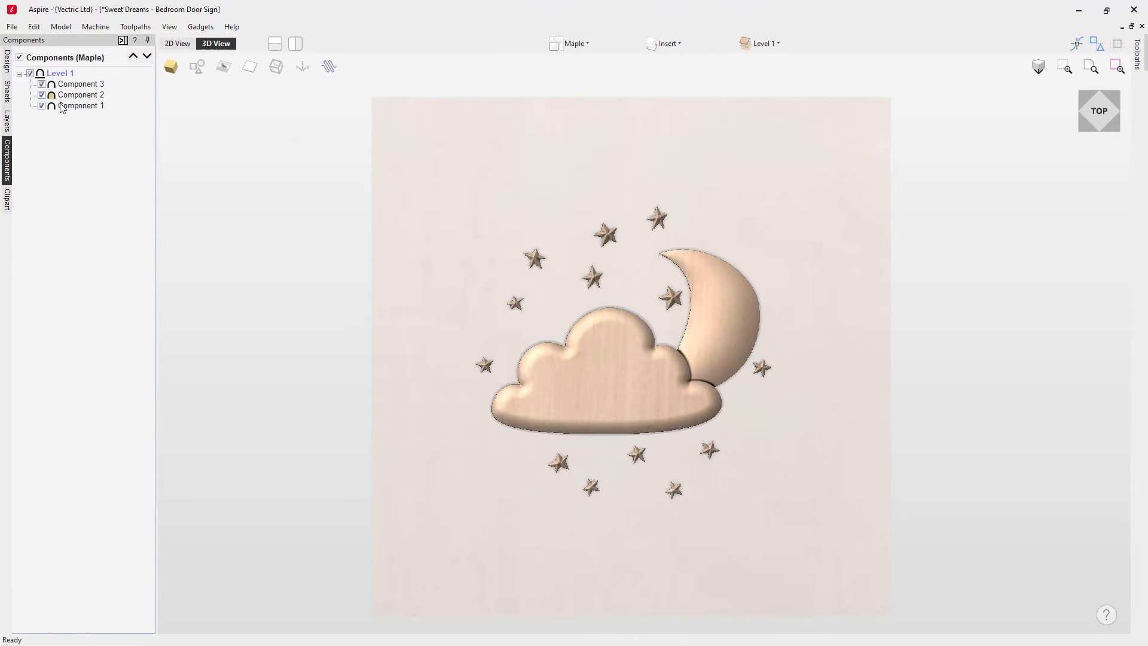
left_click(7, 60)
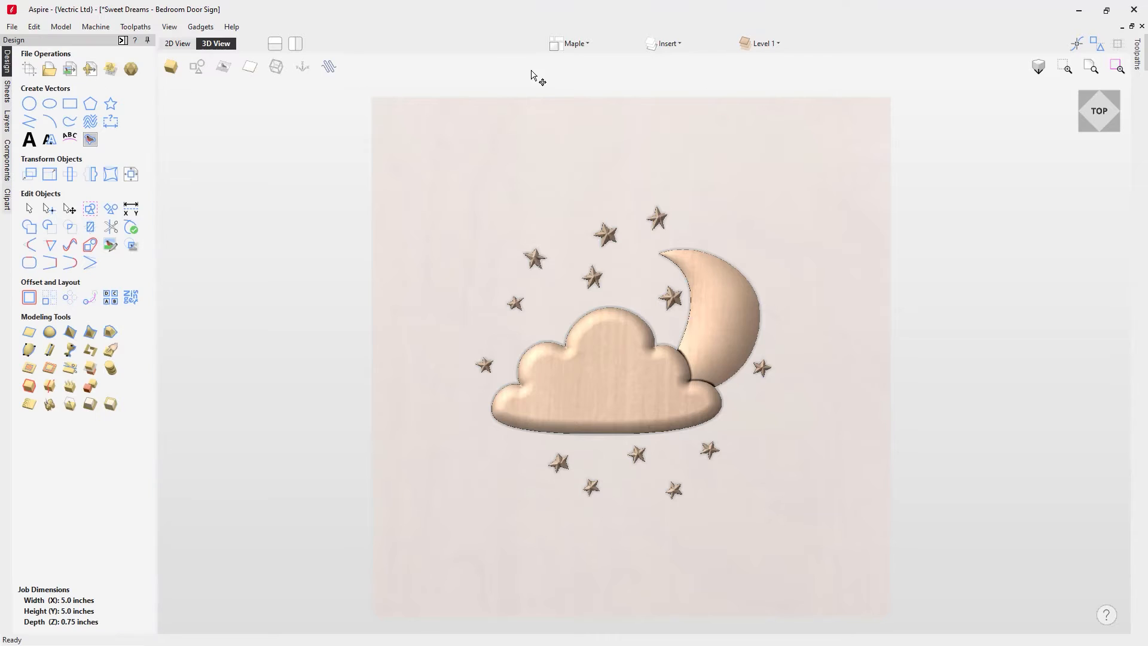
left_click(769, 44)
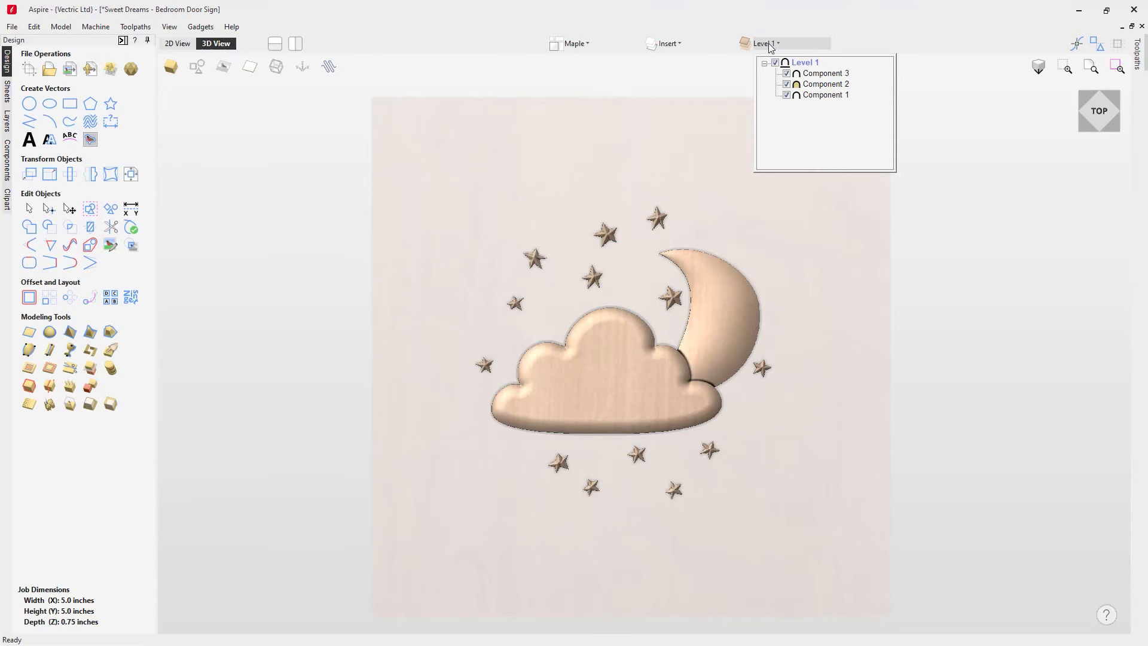
mouse_move(810, 78)
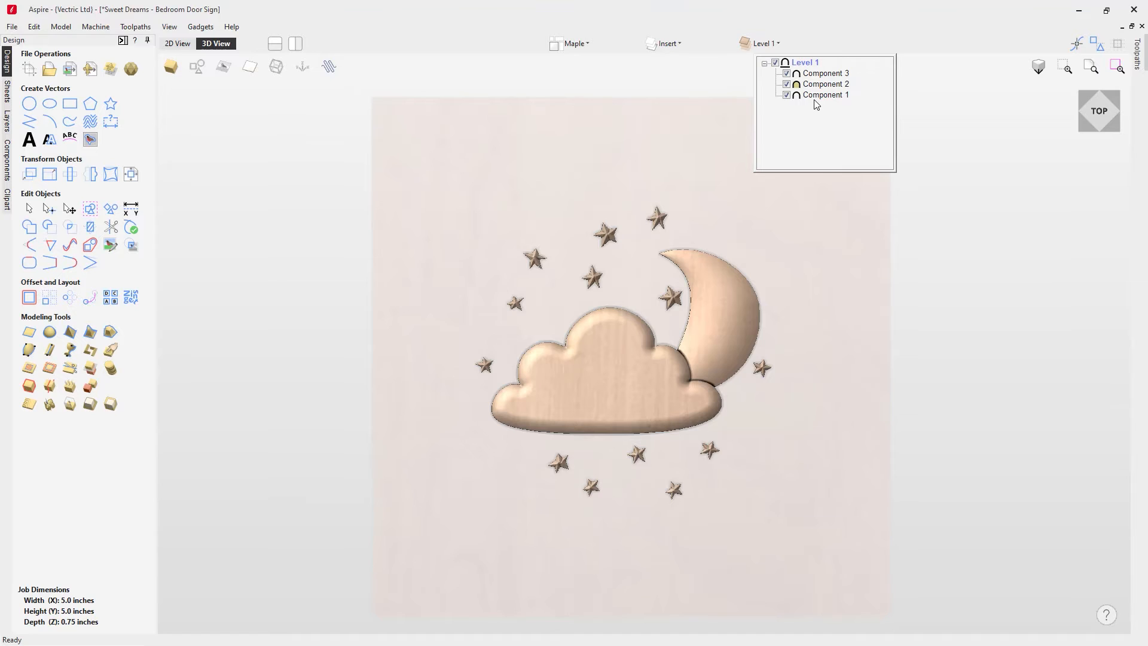
left_click(816, 95)
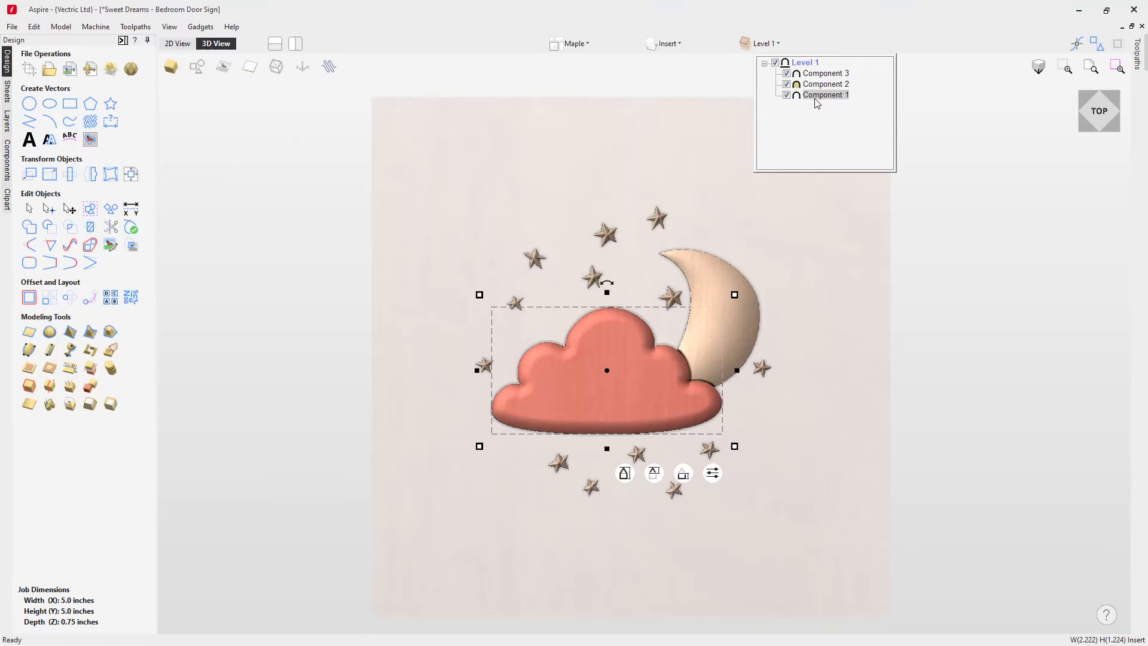
right_click(815, 100)
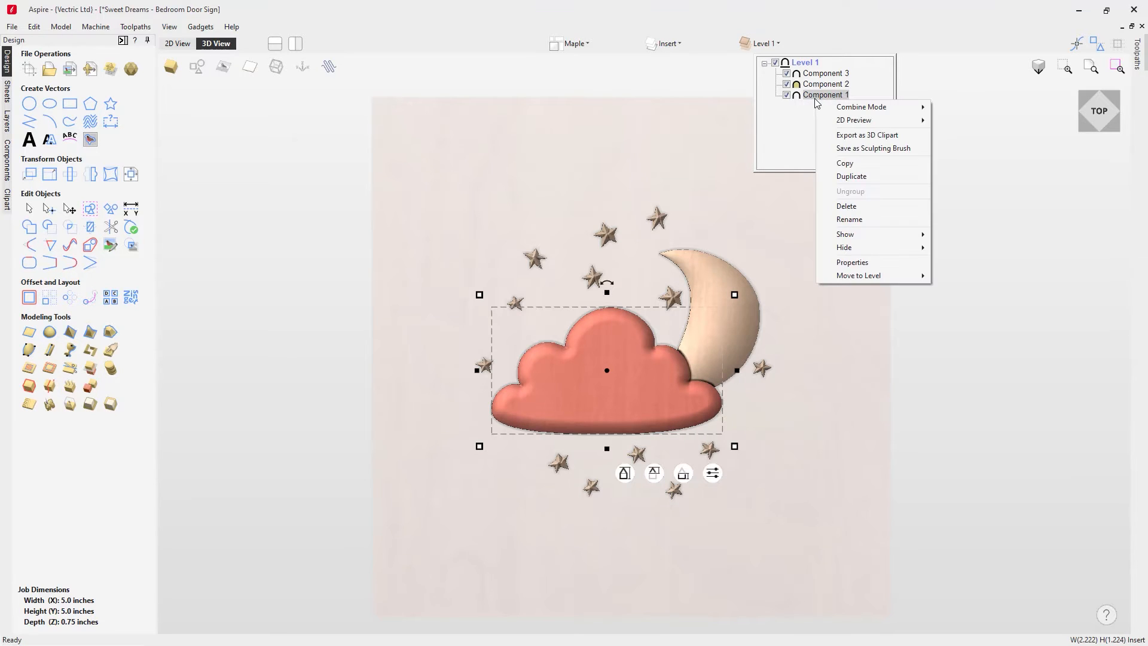
left_click(856, 219)
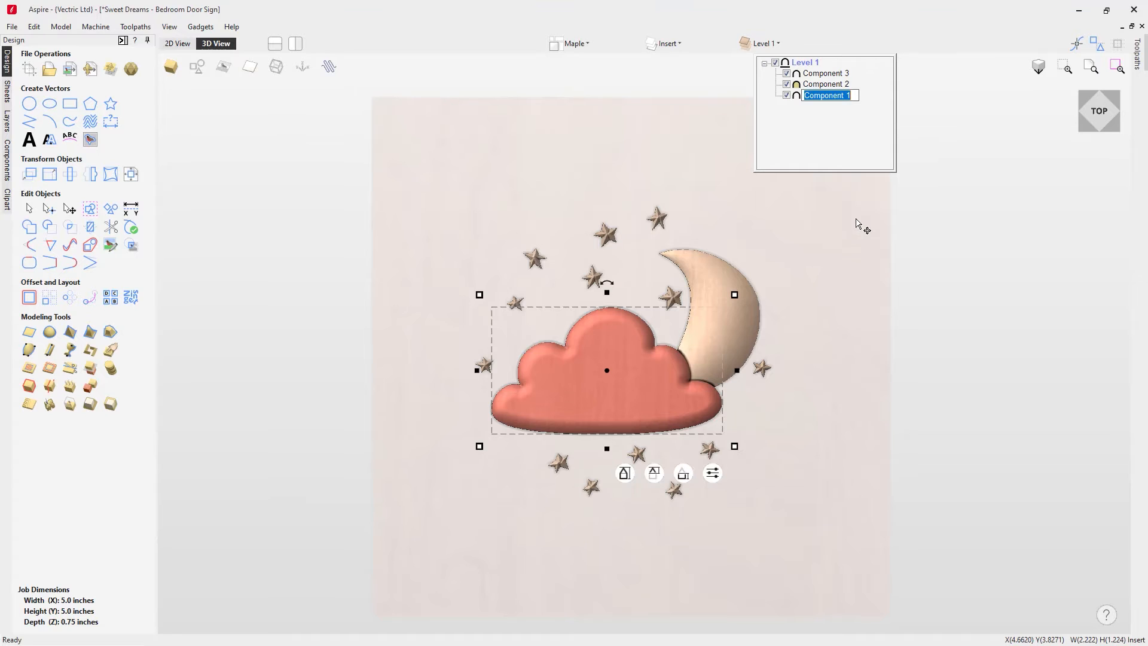
type("Cloud")
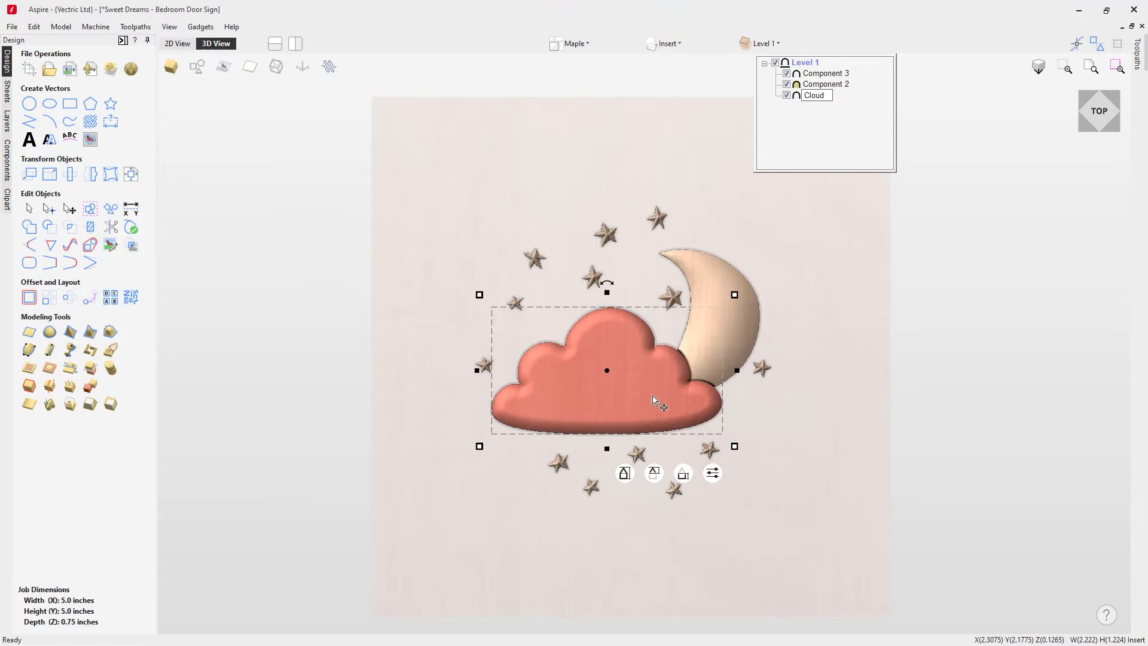
key("Return")
- Rename the moon component, Component 2, as Moon
left_click(819, 87)
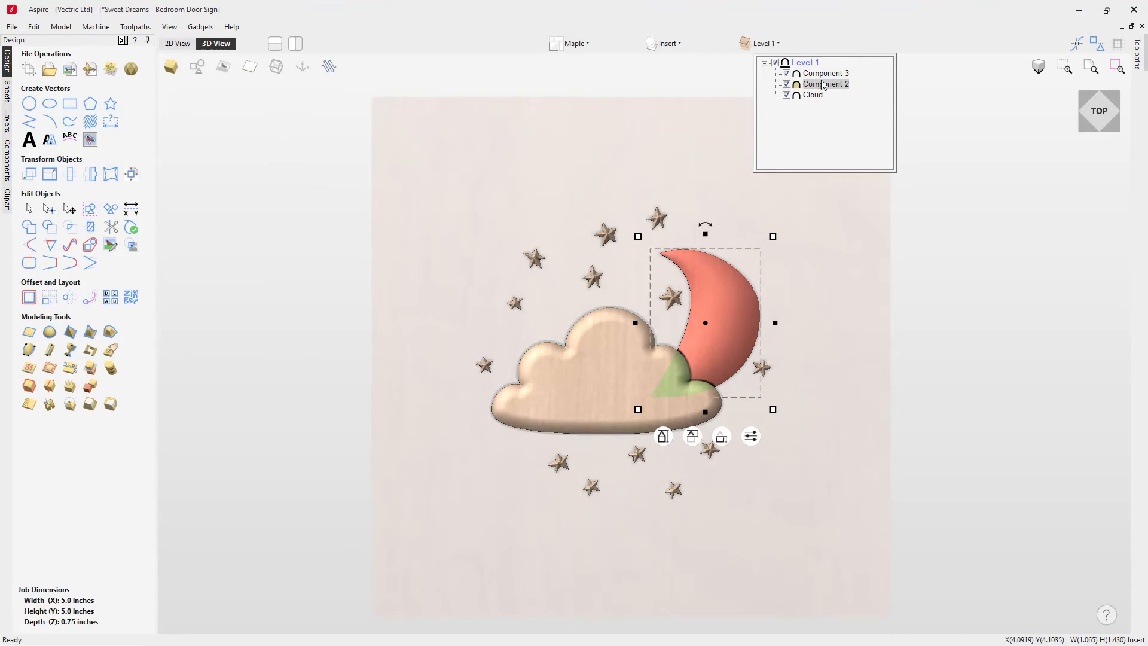
mouse_move(797, 89)
right_click(814, 90)
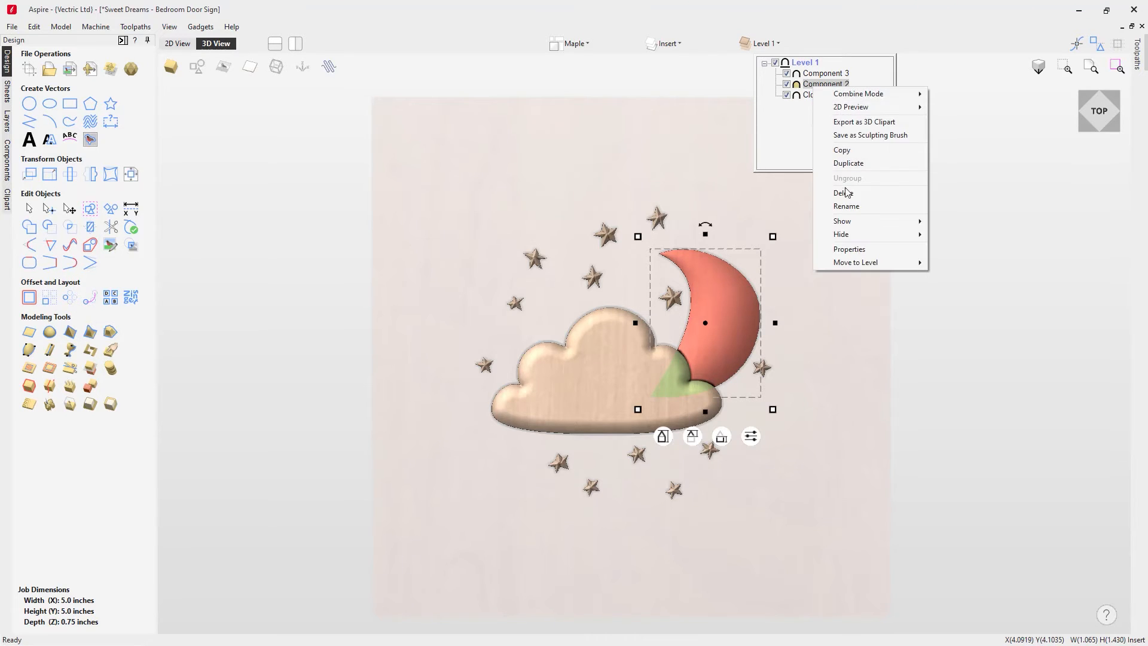
left_click(846, 206)
type("Moon")
left_click(845, 138)
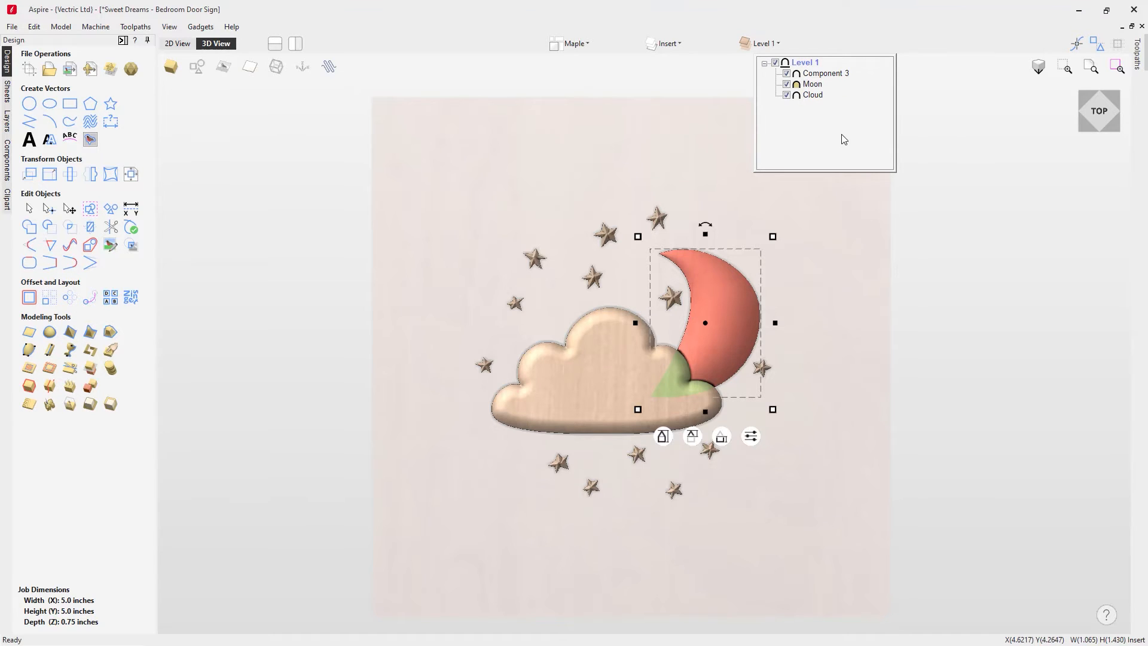
- Rename the component that holds all the stars, Component 3, as Stars
left_click(822, 75)
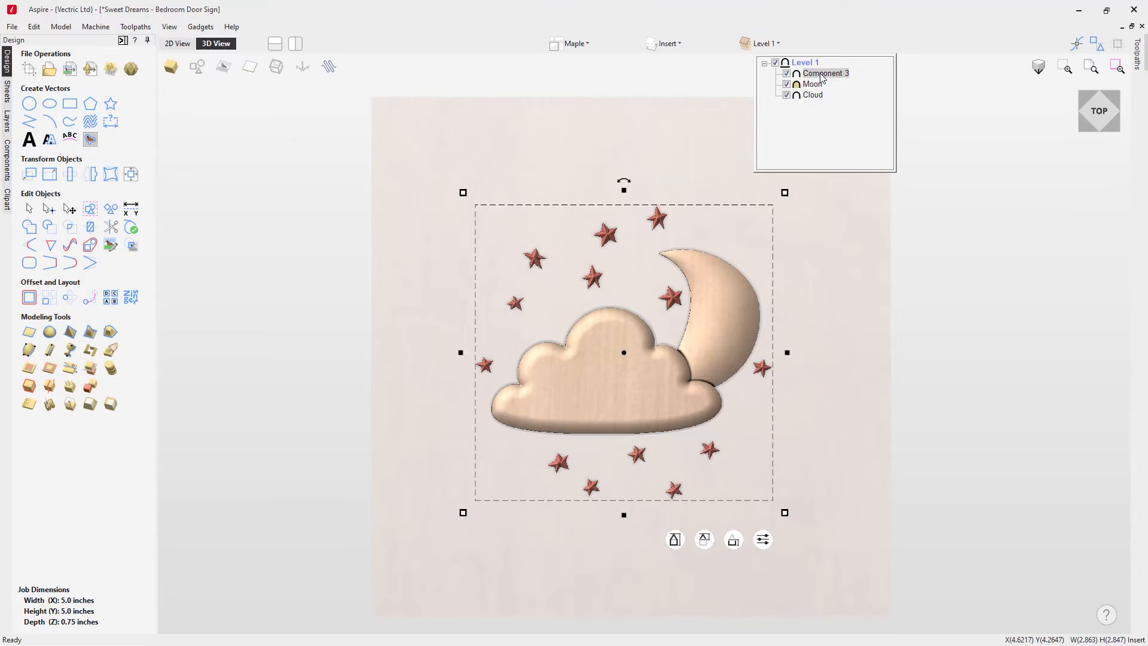
right_click(820, 75)
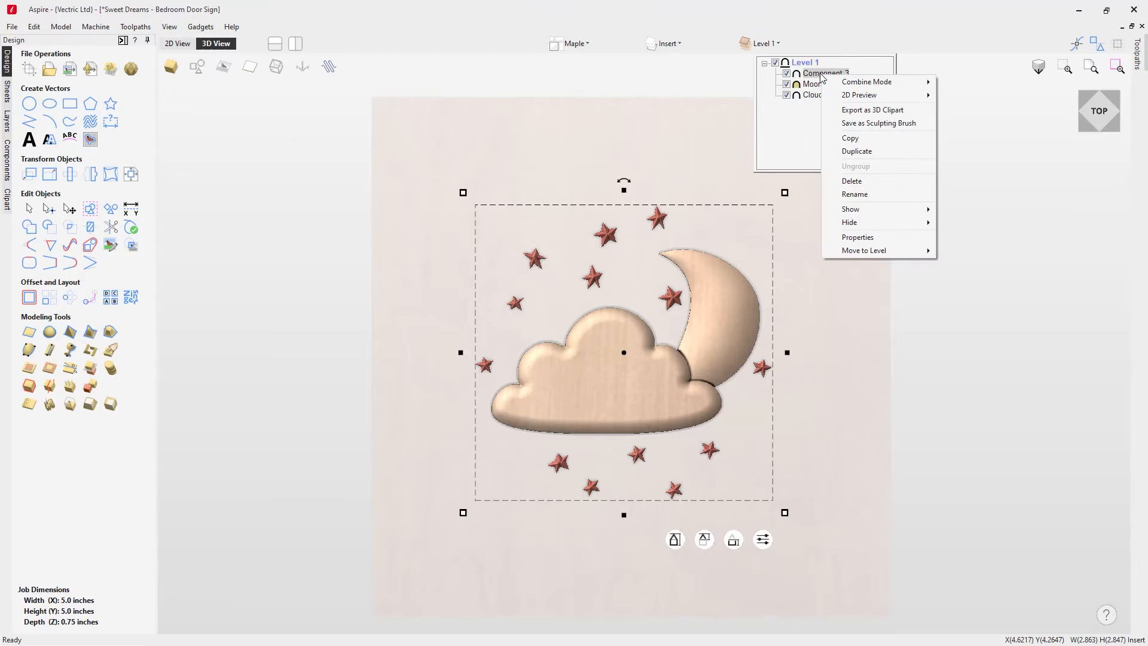
left_click(849, 193)
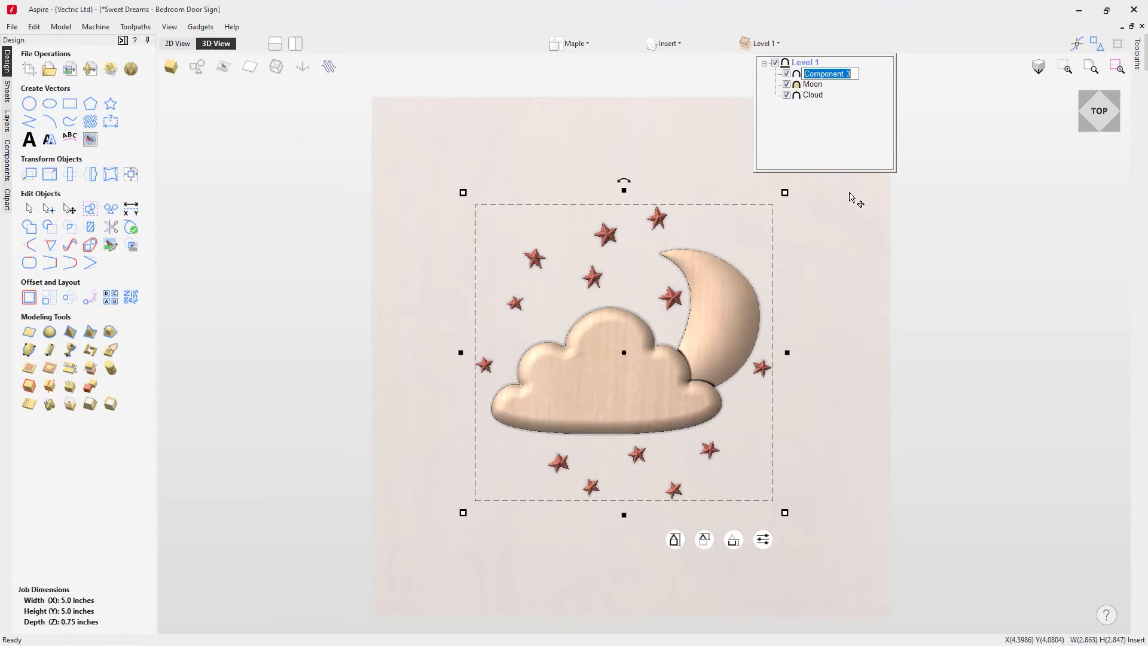
type("Stars")
key("Return")
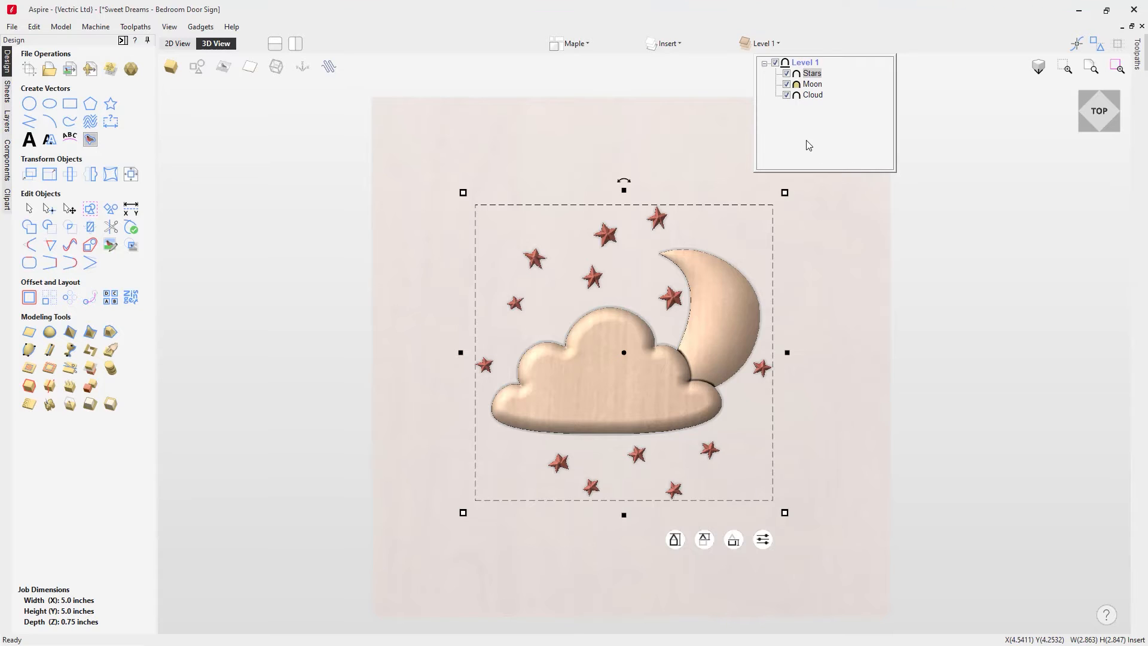
- Rename the level containing the stars, moon and cloud as Design
right_click(802, 66)
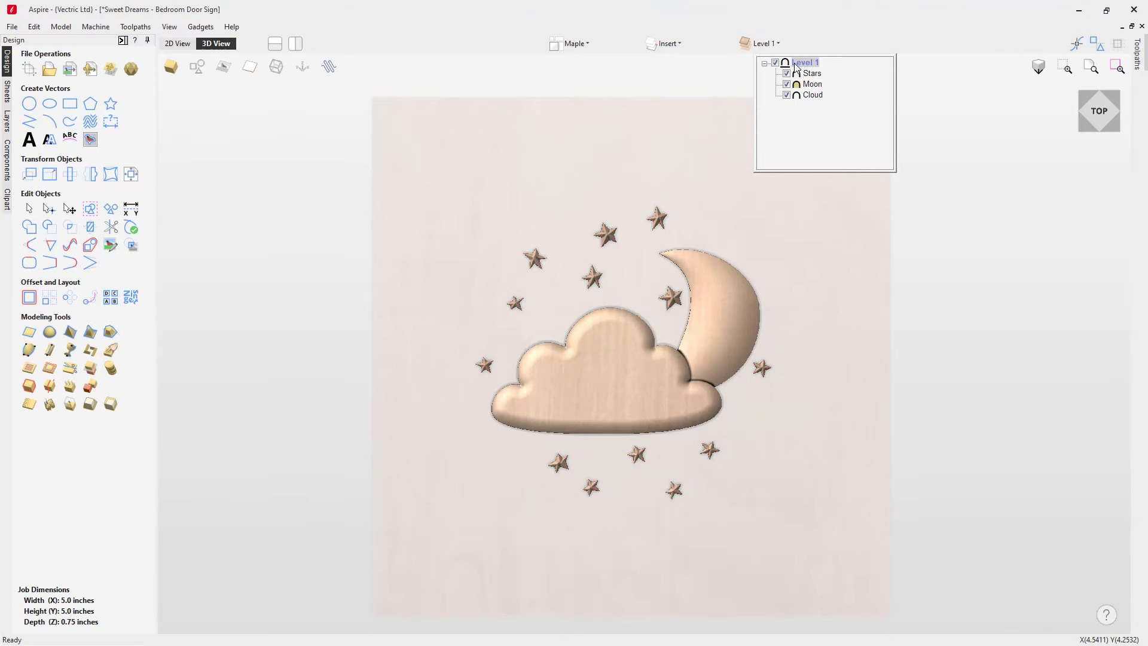
left_click(840, 181)
type("Details")
key("BackSpace")
key("BackSpace")
key("BackSpace")
key("BackSpace")
key("BackSpace")
key("BackSpace")
key("BackSpace")
type("Design")
key("Return")
- Insert a new component level named Base and toggle the Design level's visibility off and on
right_click(800, 63)
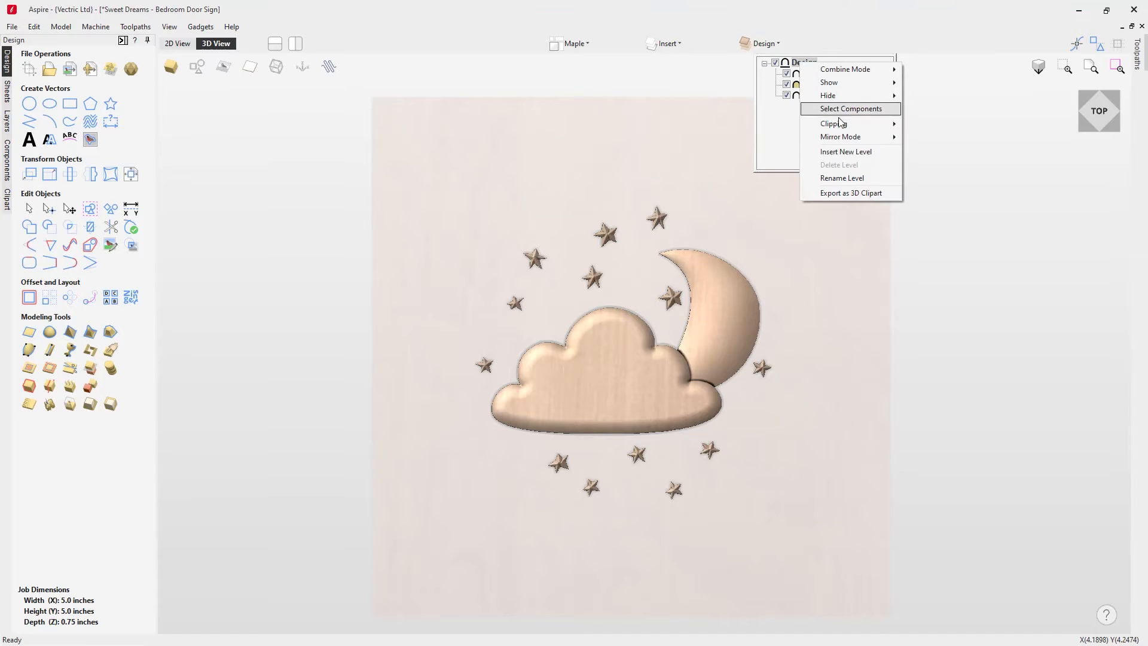
left_click(843, 152)
left_click(804, 62)
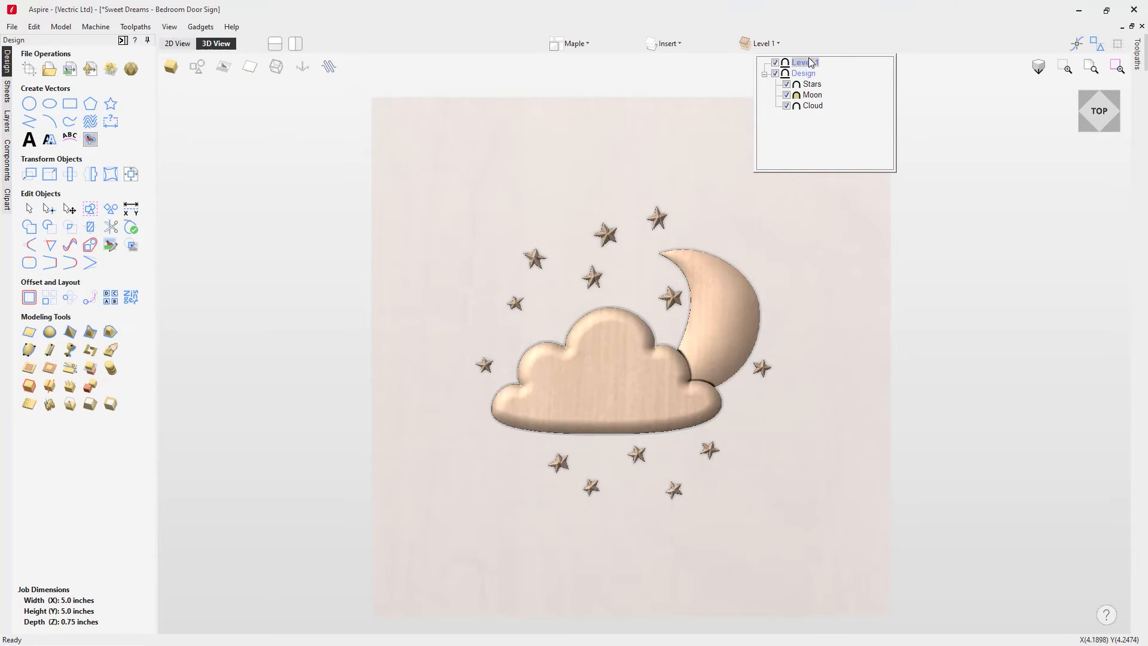
right_click(811, 70)
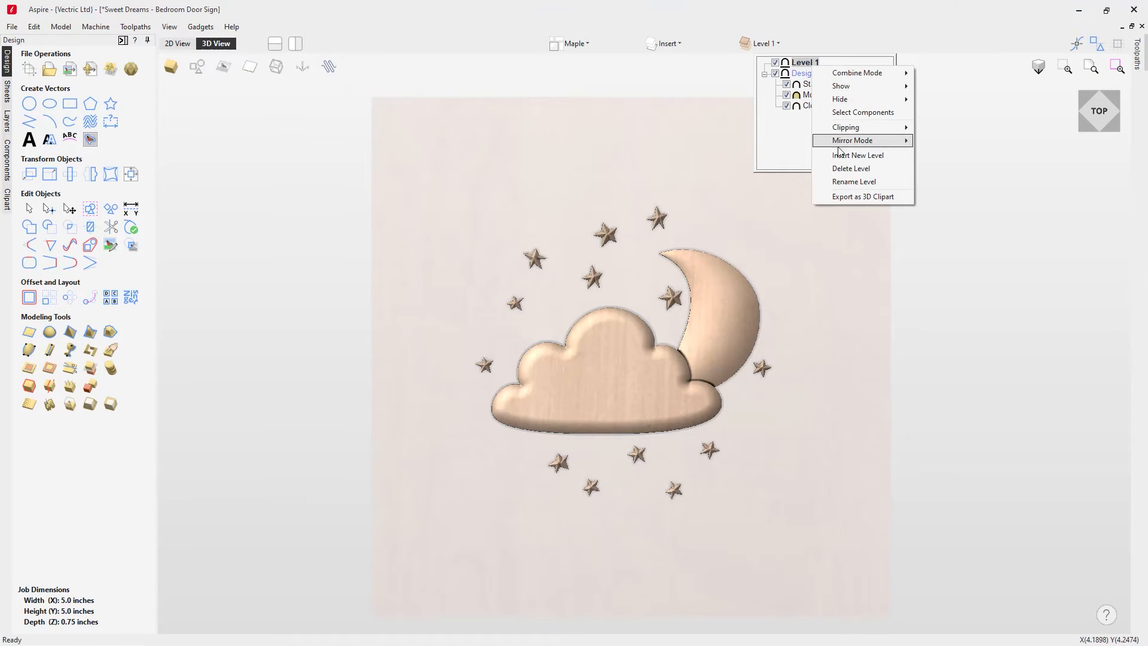
left_click(843, 181)
type("Ba")
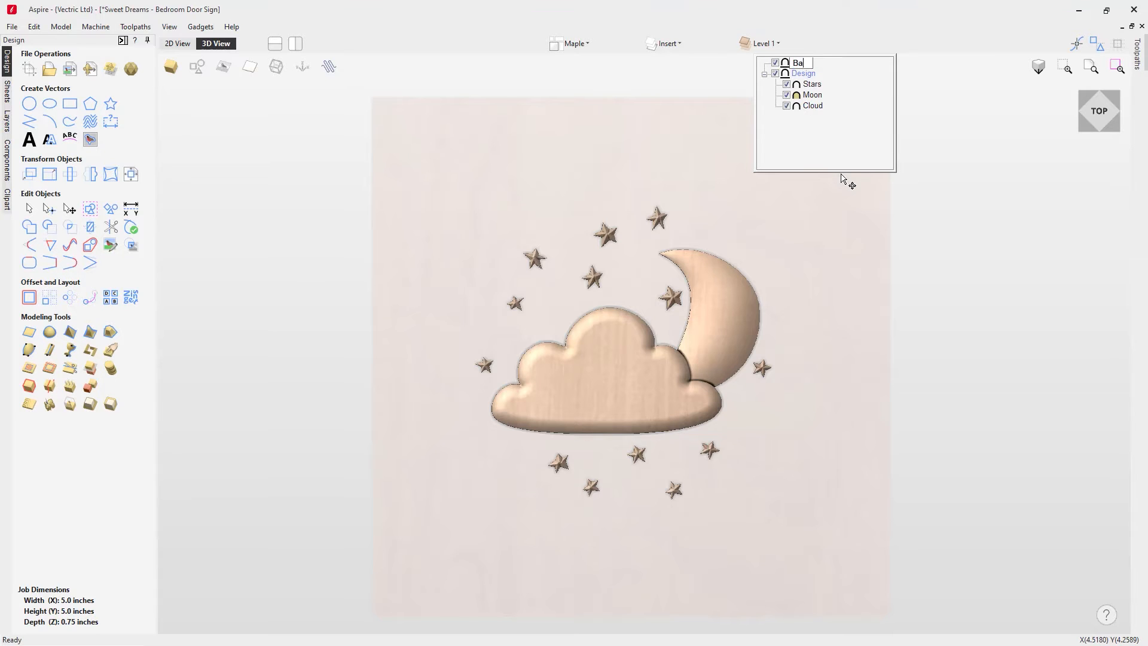
type("se")
key("Return")
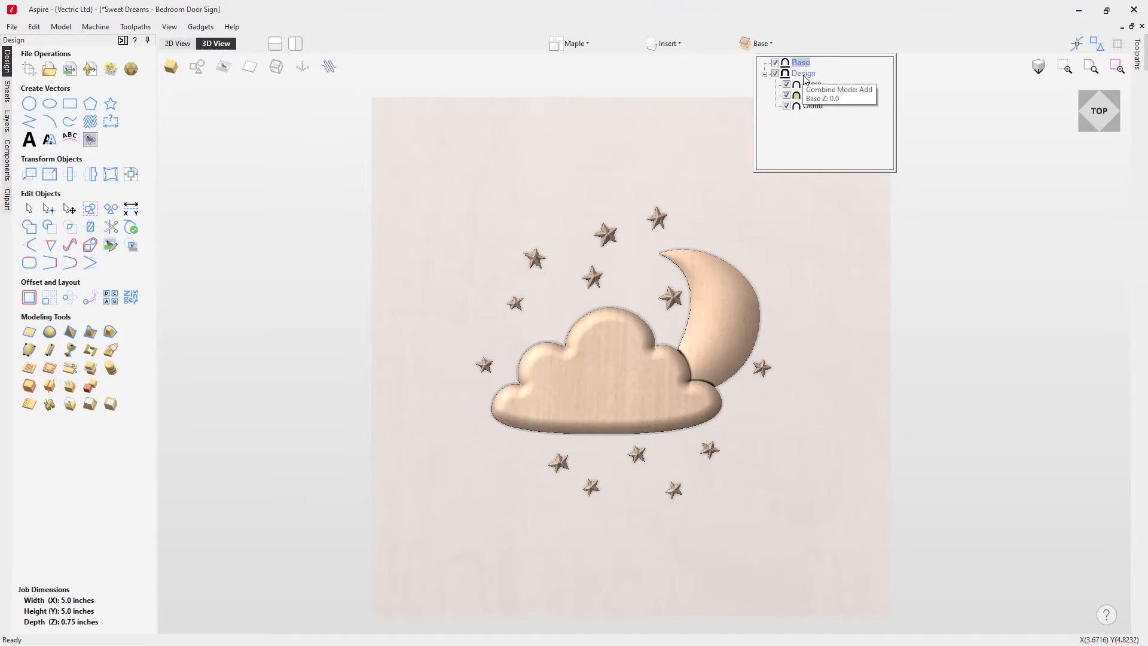
left_click(775, 73)
left_click(775, 74)
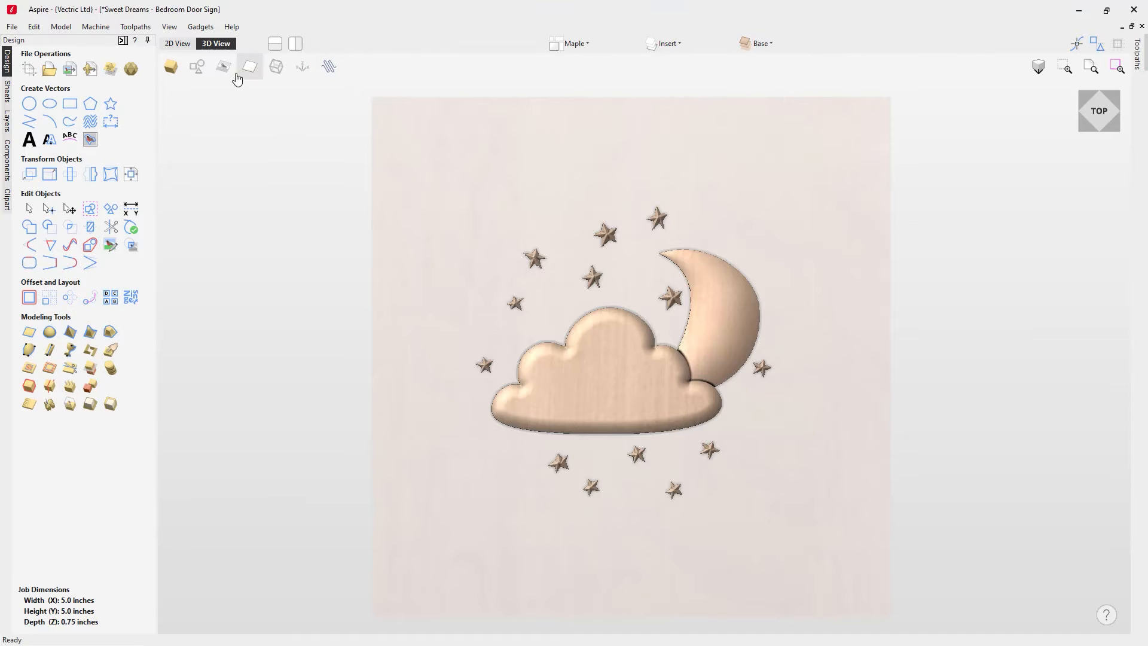
- Show the vectors and create a round shape from the large outer circle with a profile angle of 33.6°
left_click(197, 66)
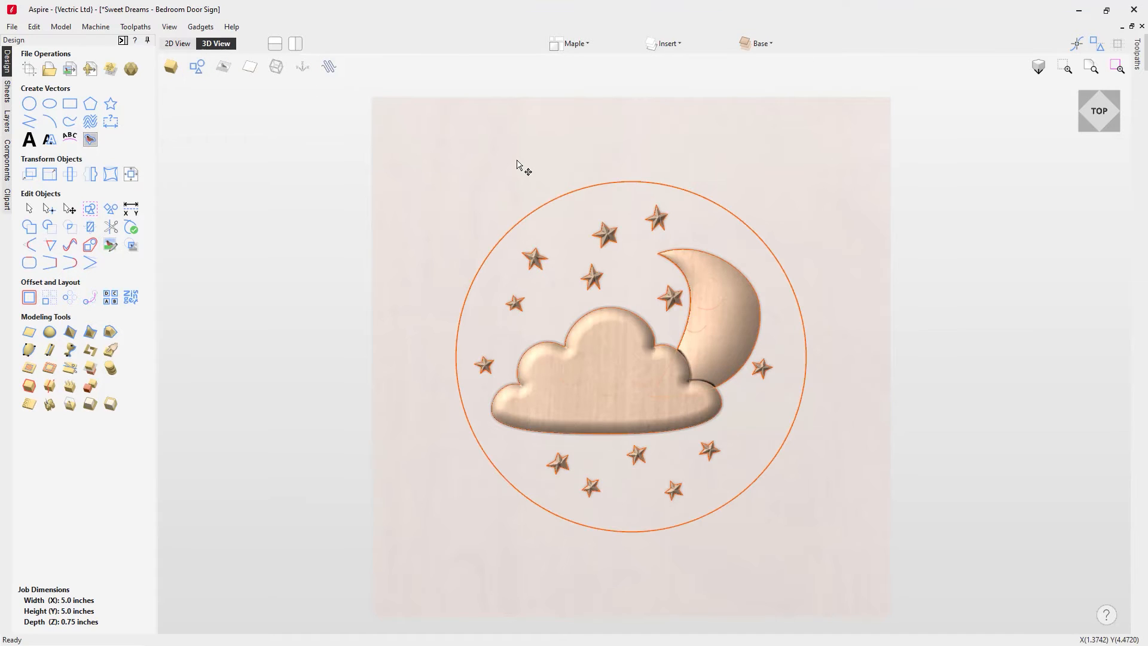
left_click(536, 212)
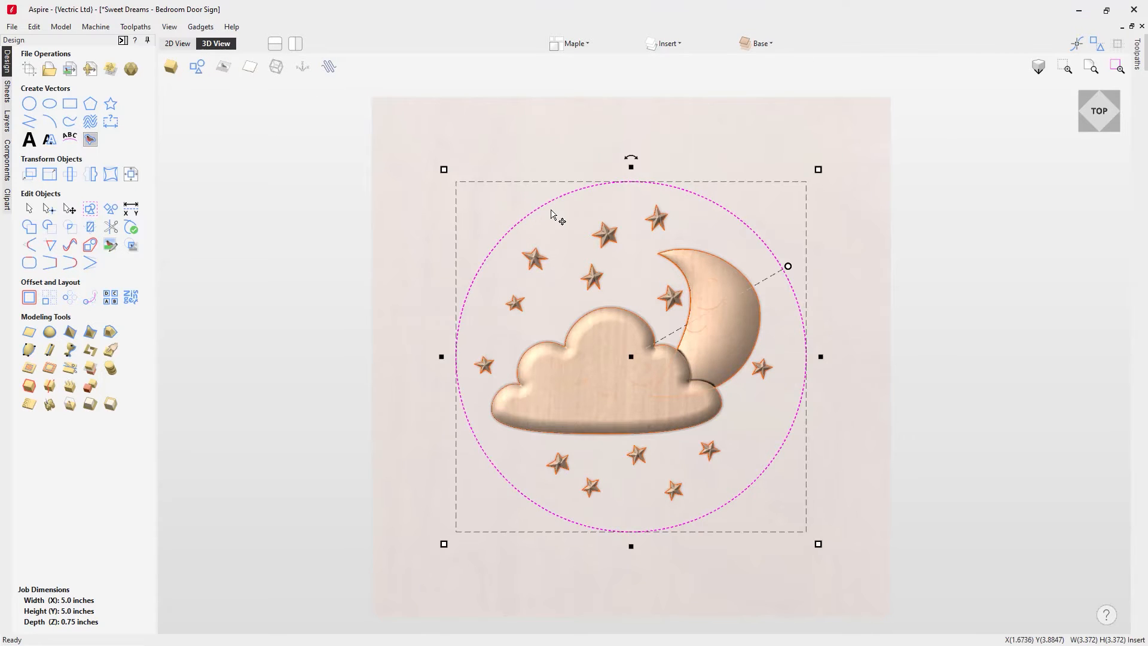
left_click(50, 333)
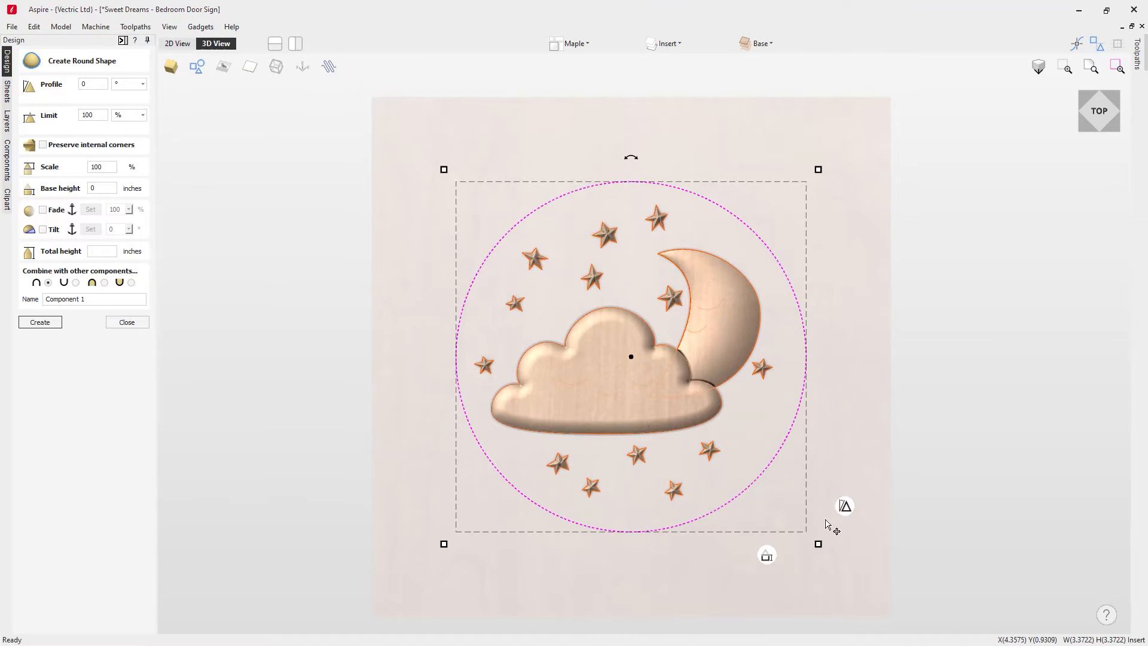
mouse_move(845, 510)
mouse_move(845, 510)
left_mouse_down()
mouse_move(849, 367)
mouse_move(858, 384)
mouse_move(831, 414)
left_mouse_up()
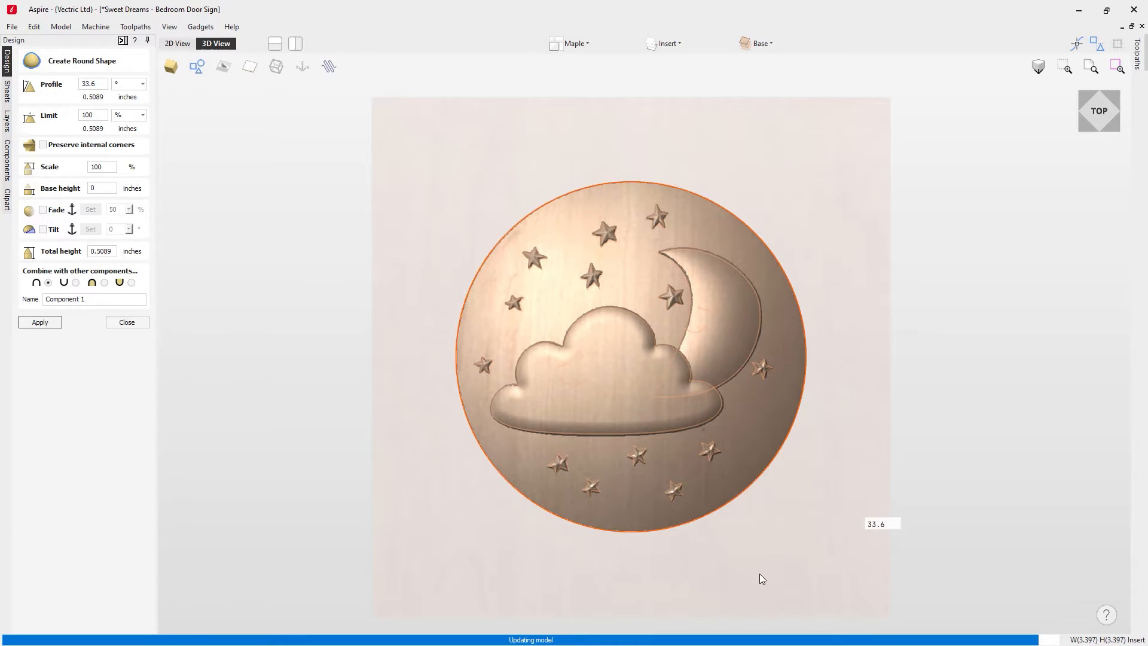
- Limit the round shape's height to 7.8%, apply the setting and finish the round shape command
left_click_drag(849, 474, 864, 527)
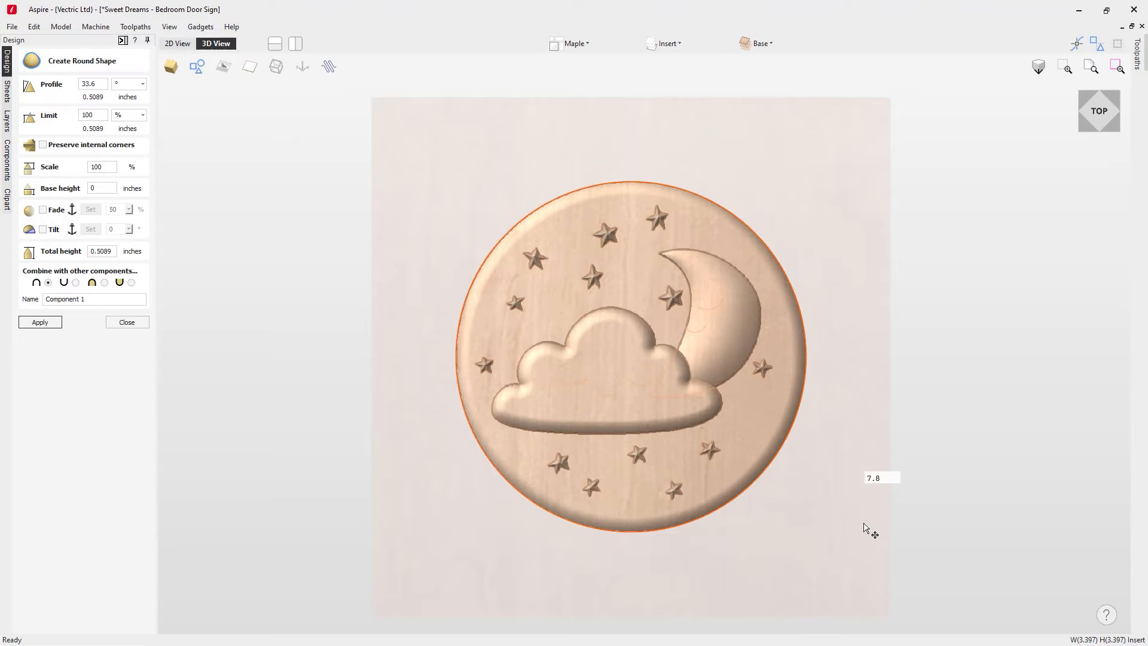
left_click_drag(863, 526, 865, 528)
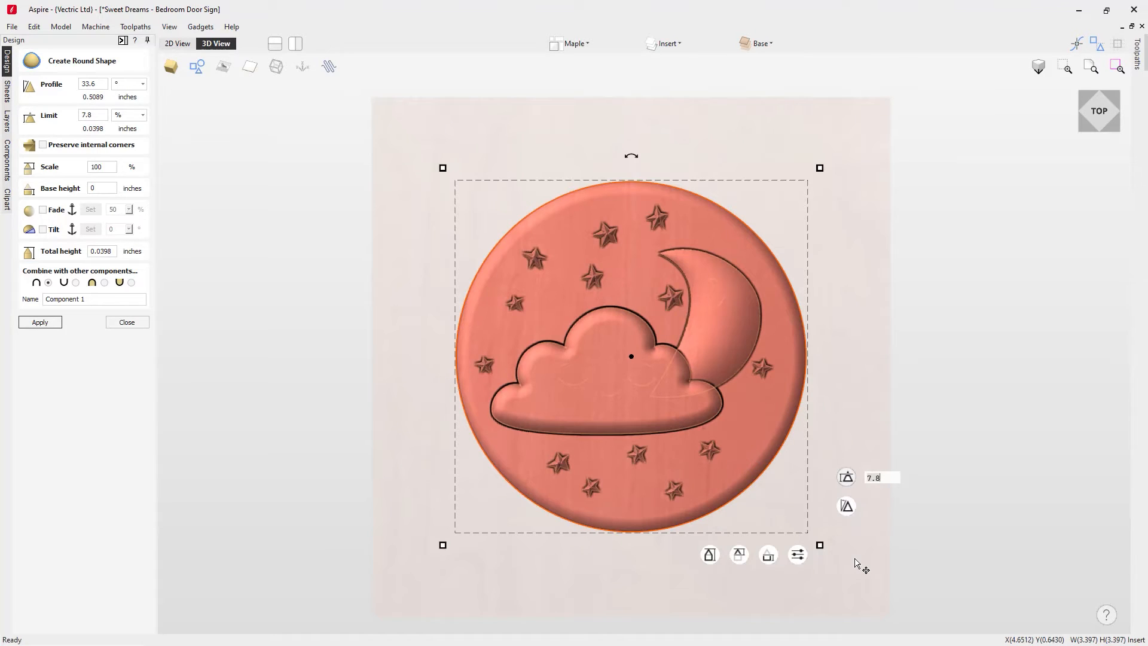
key("Return")
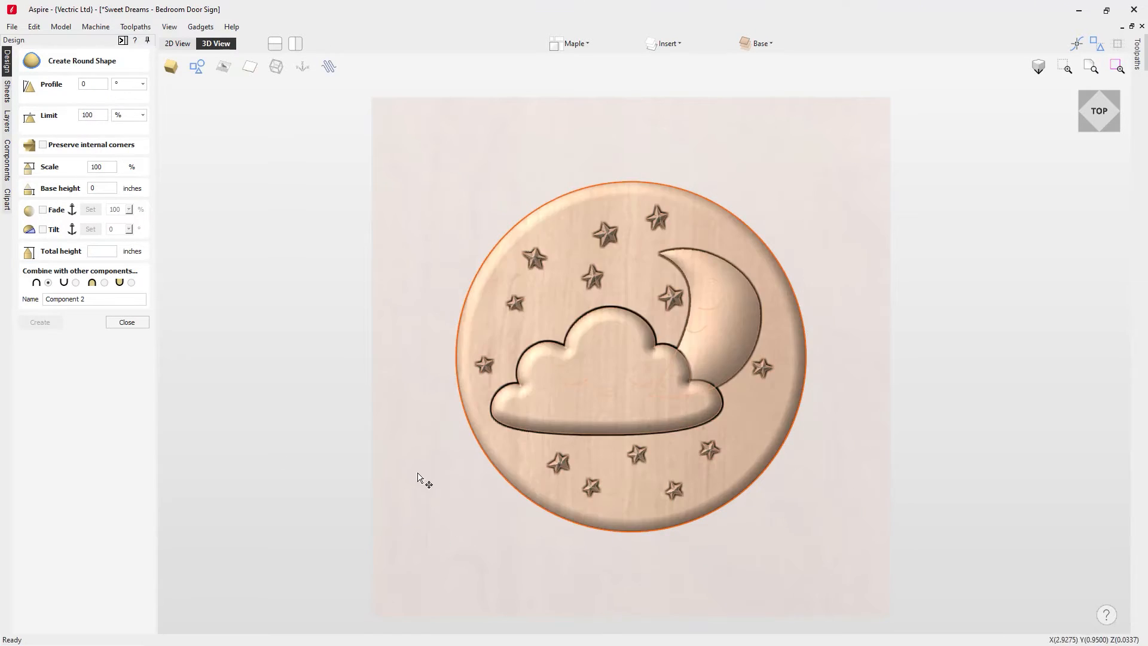
left_click(127, 322)
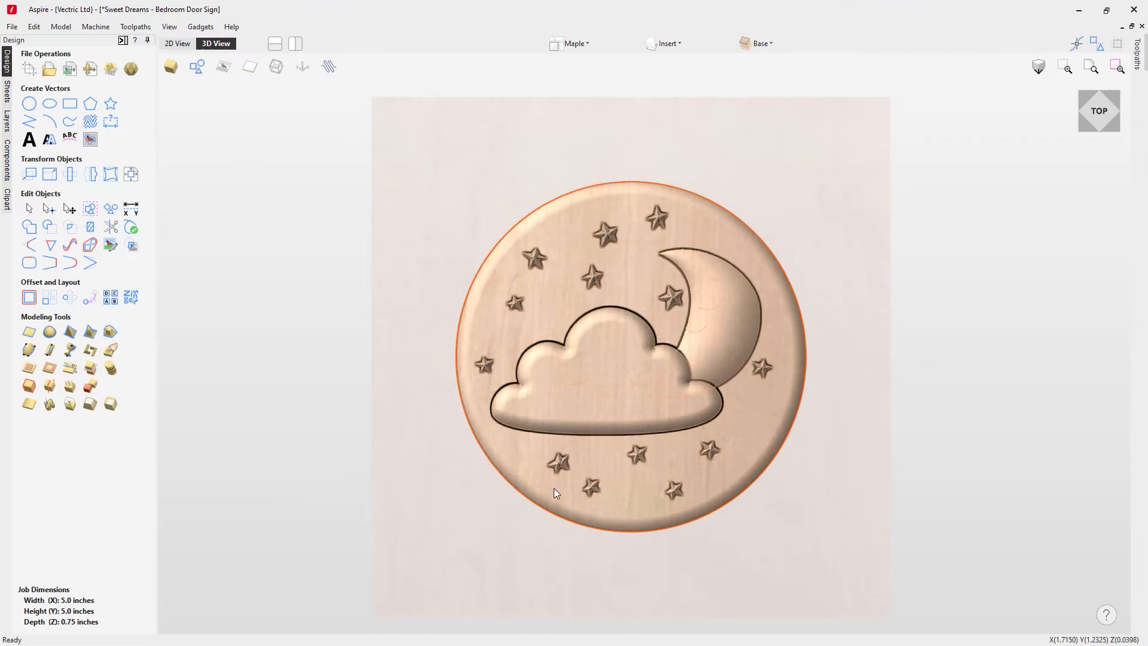
- Set the shape height of the circular base component to 0.0806 inches and inspect it, ending in the top view
left_click_drag(621, 583, 645, 554)
left_click_drag(740, 545, 758, 464)
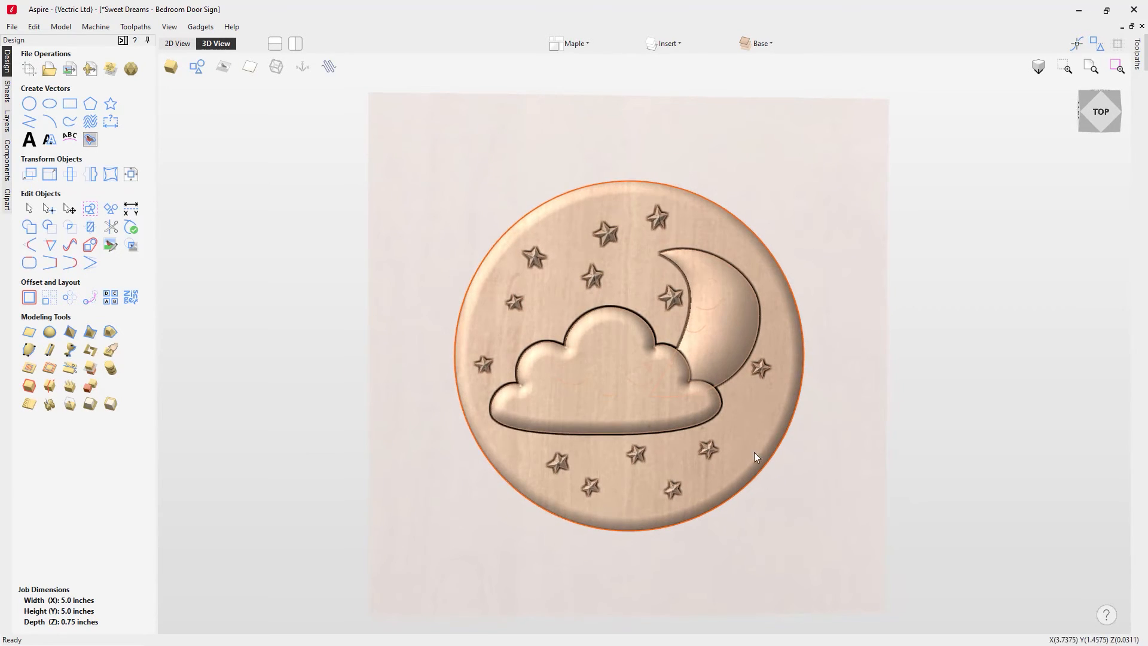
left_click(748, 442)
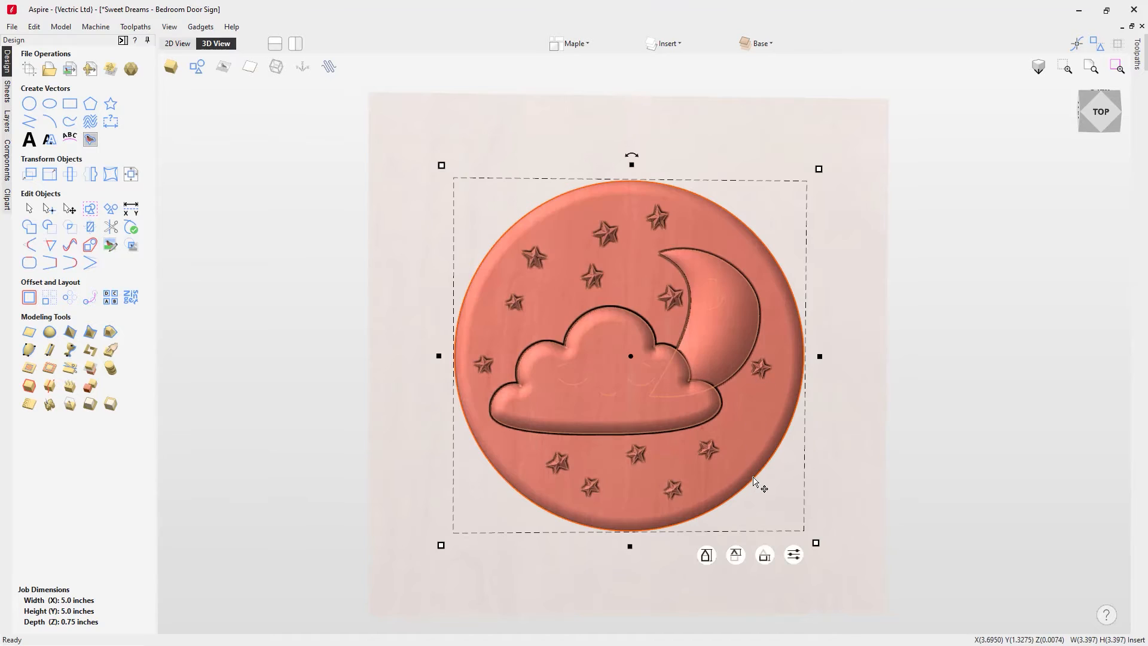
left_click_drag(706, 558, 707, 558)
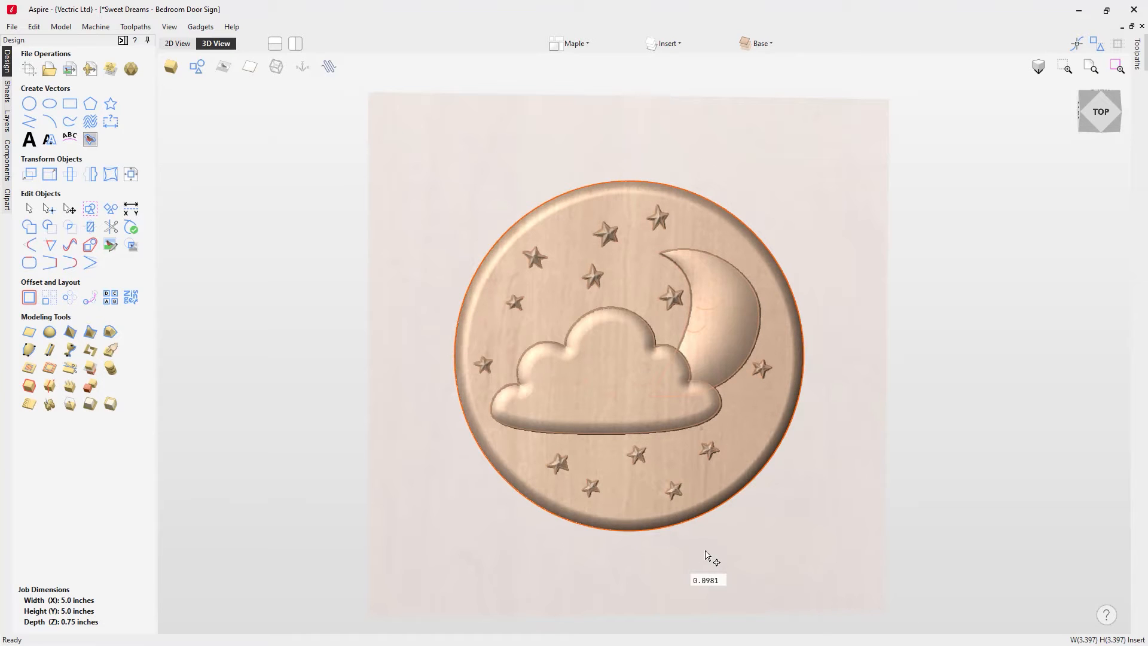
left_click_drag(707, 556, 706, 560)
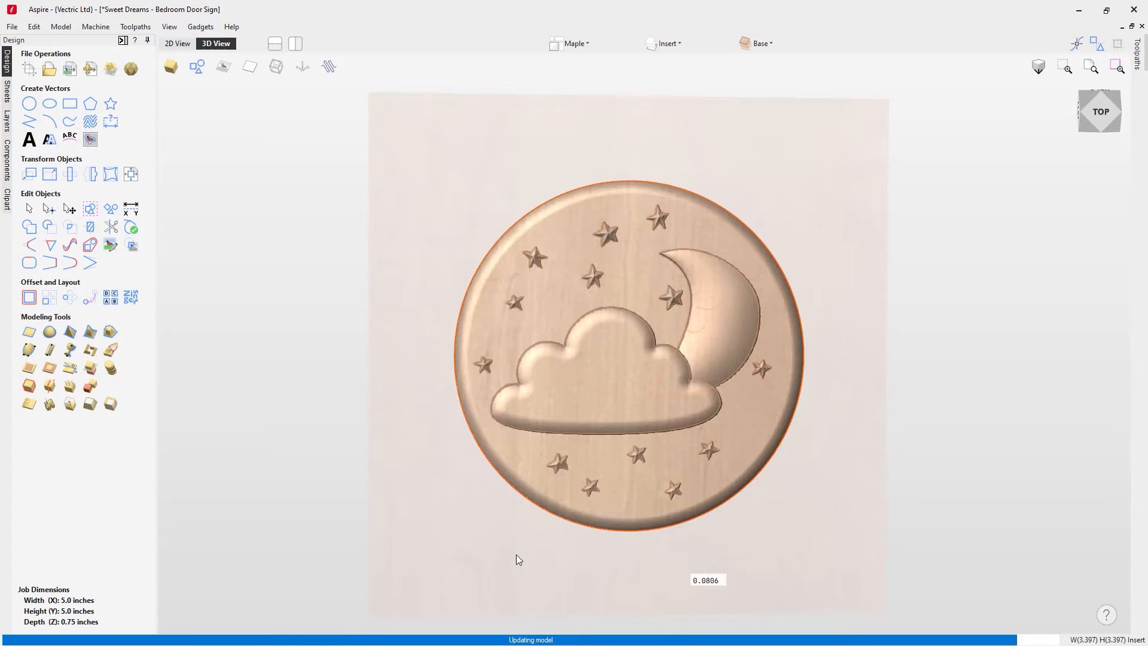
left_click_drag(584, 583, 655, 465)
left_click_drag(670, 545, 658, 592)
left_click(1112, 103)
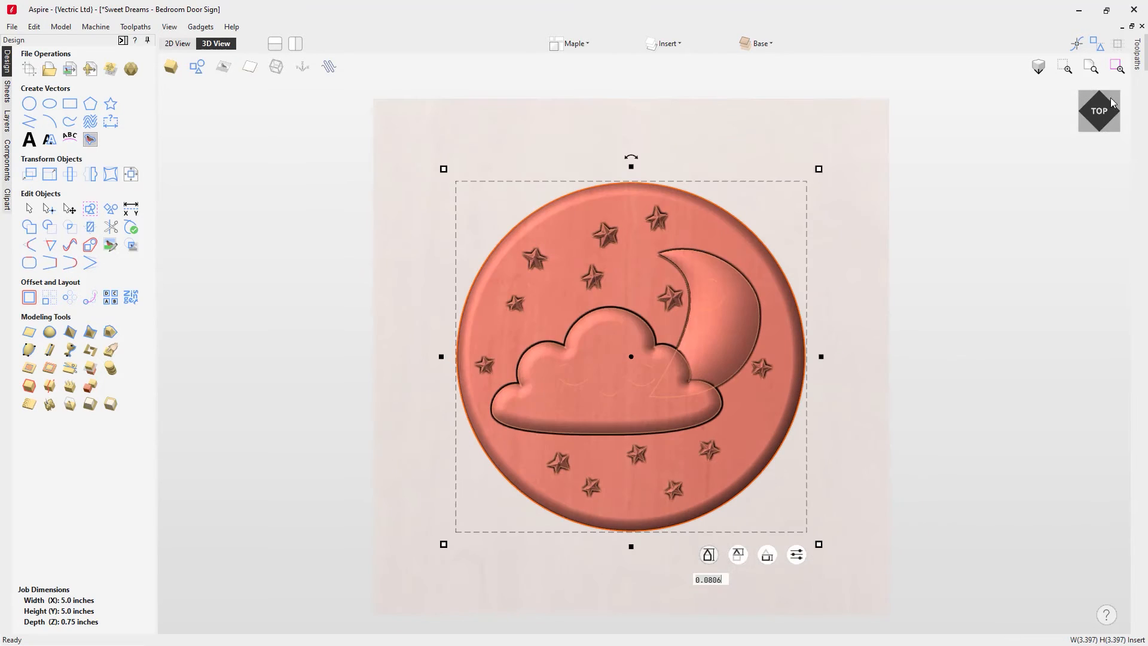
- Deselect the base component and scale the whole model to an exact height of 0.25 inches
left_click(351, 437)
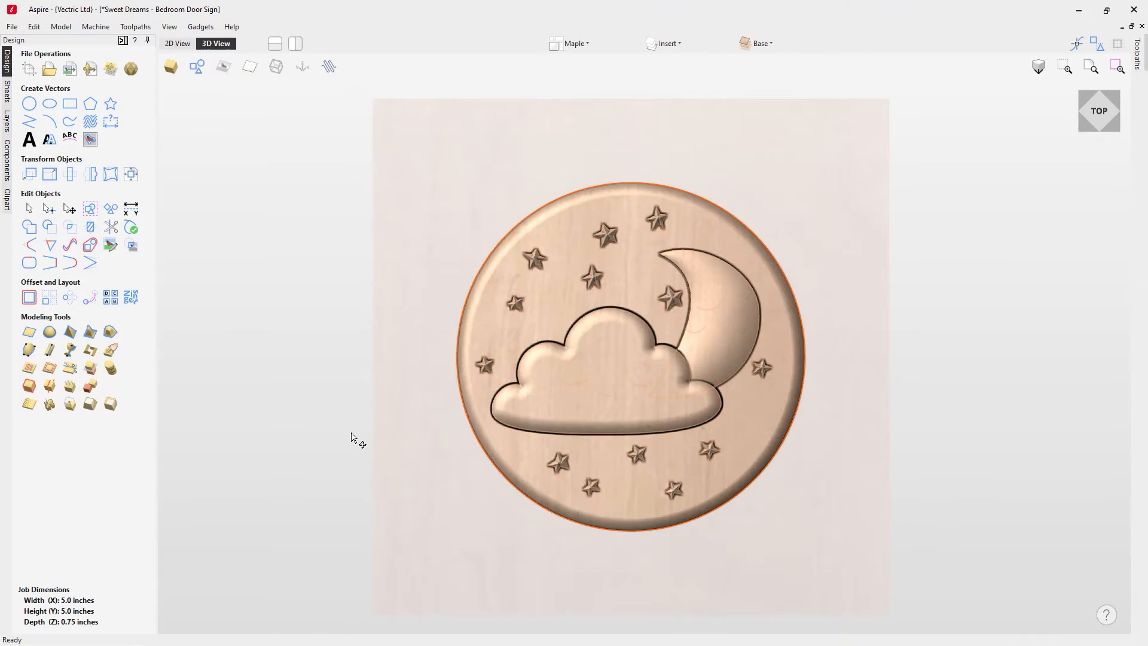
left_click(70, 405)
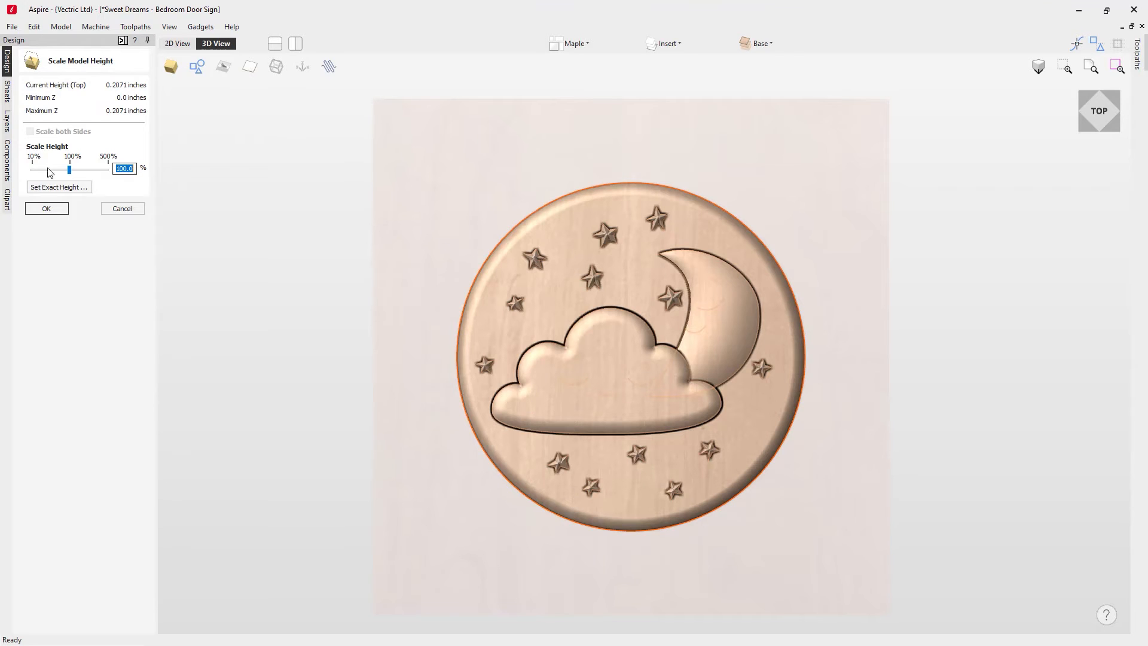
left_click(60, 187)
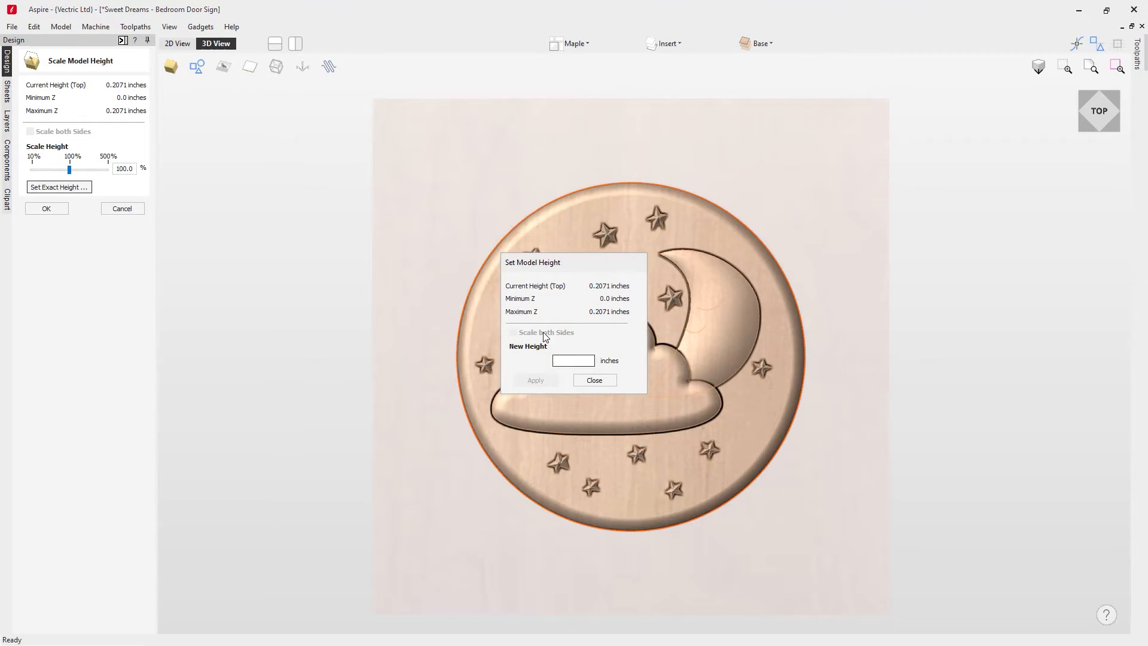
type(".25")
left_click(551, 377)
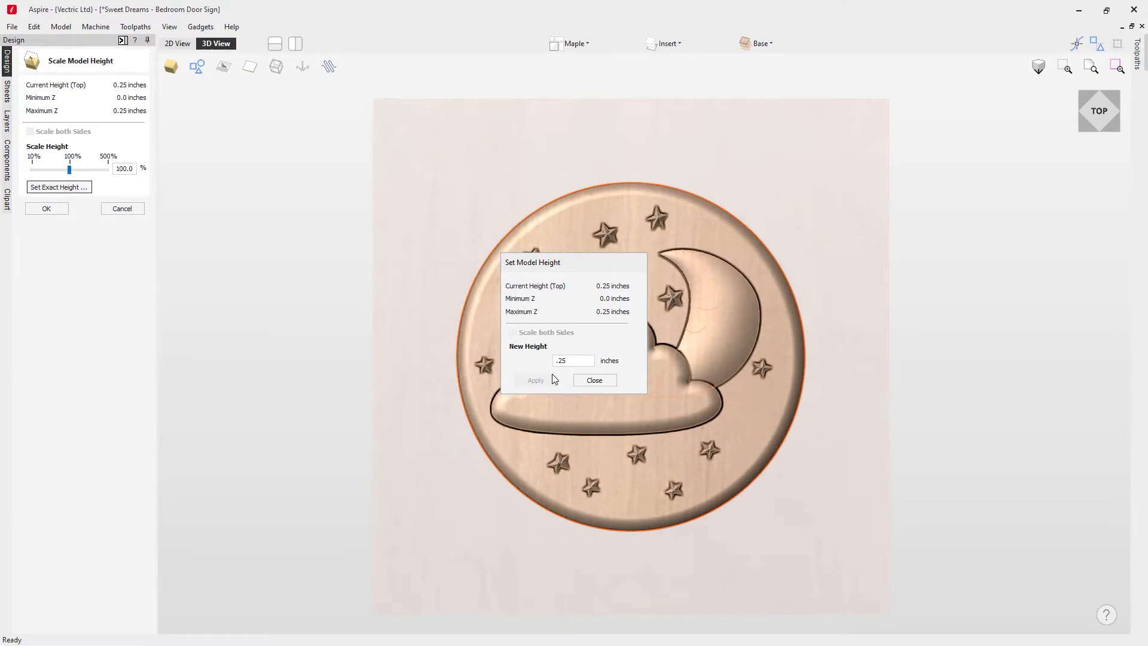
left_click(591, 379)
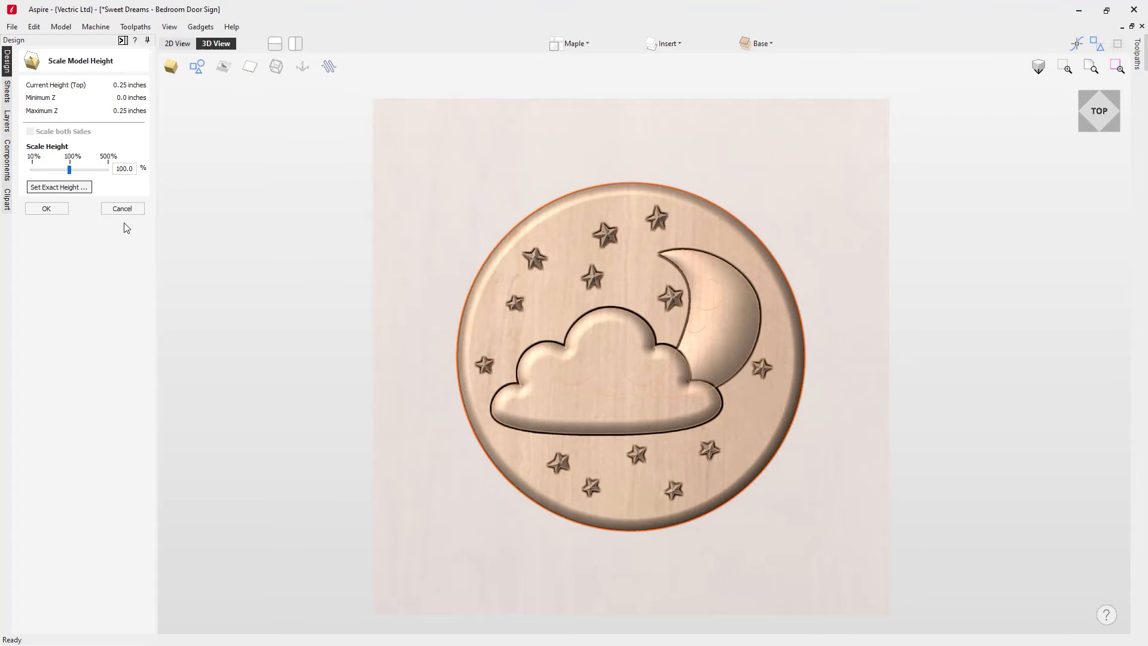
left_click(46, 209)
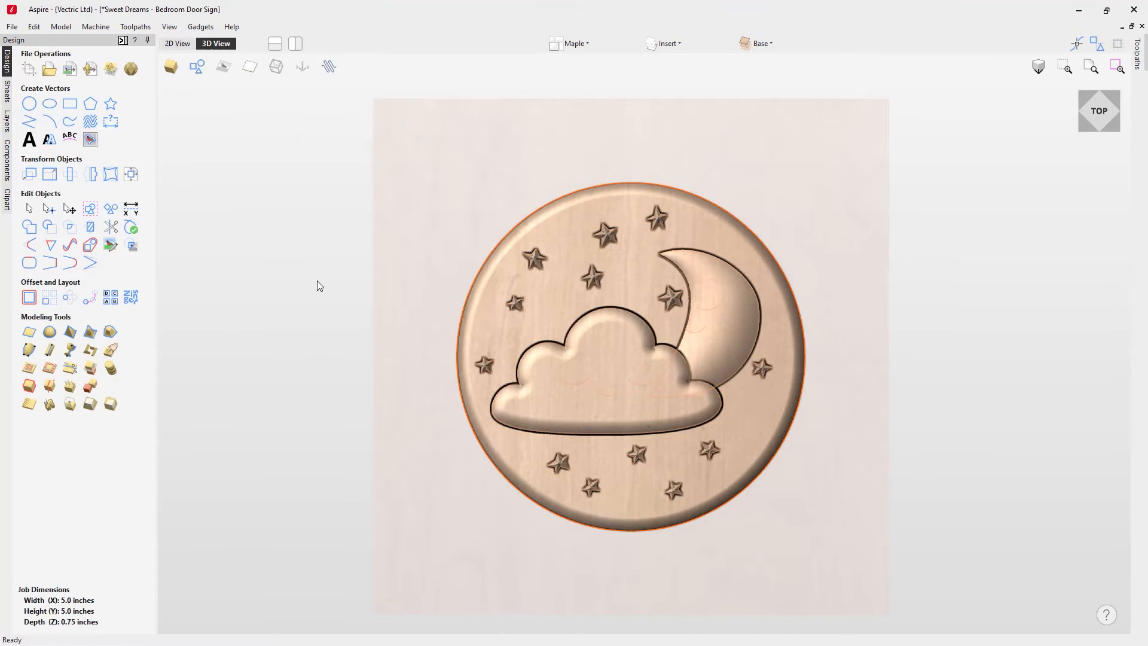
- Inspect the scaled model, return to the top view and switch the active sheet to Walnut
left_click_drag(760, 522, 758, 414)
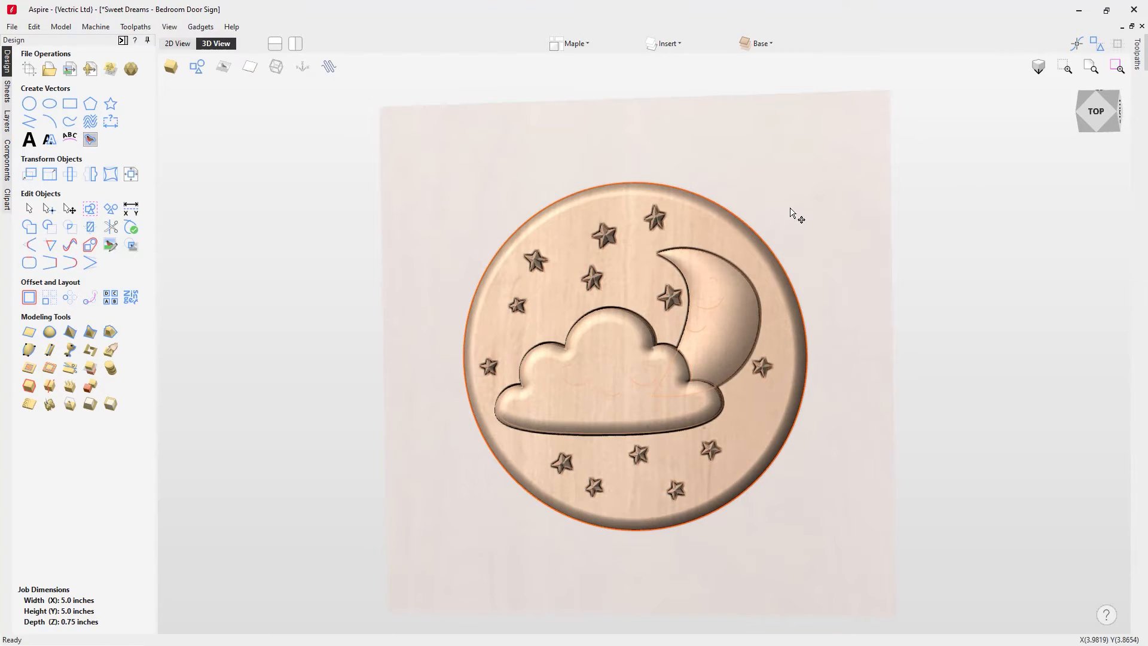
left_click(1097, 111)
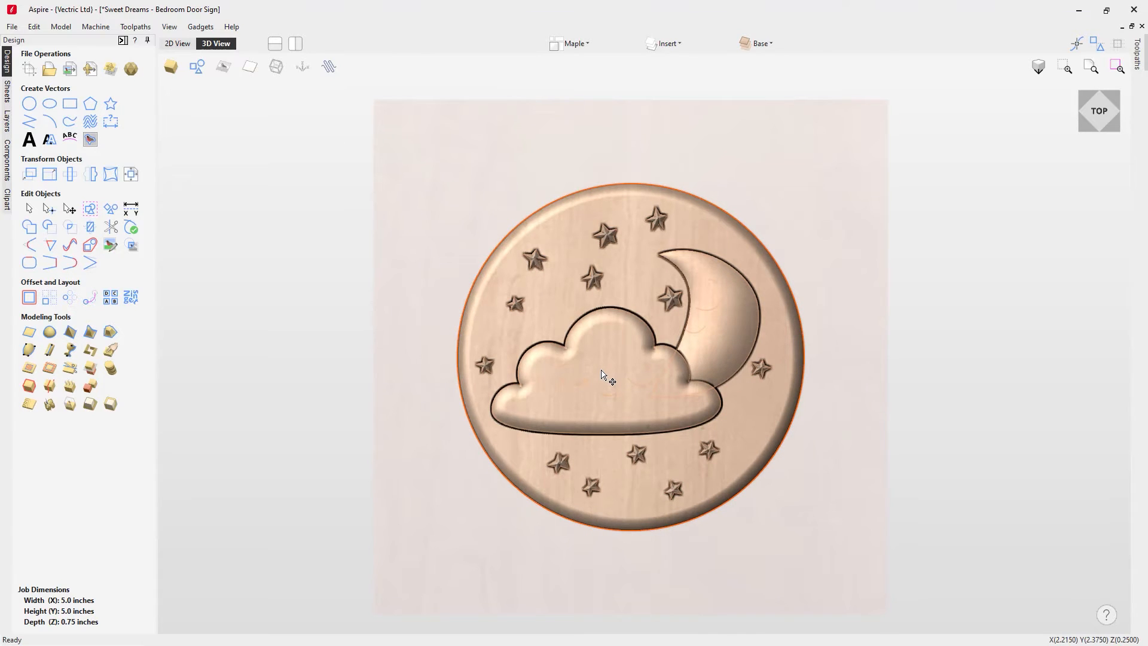
scroll(602, 375, "down", 3)
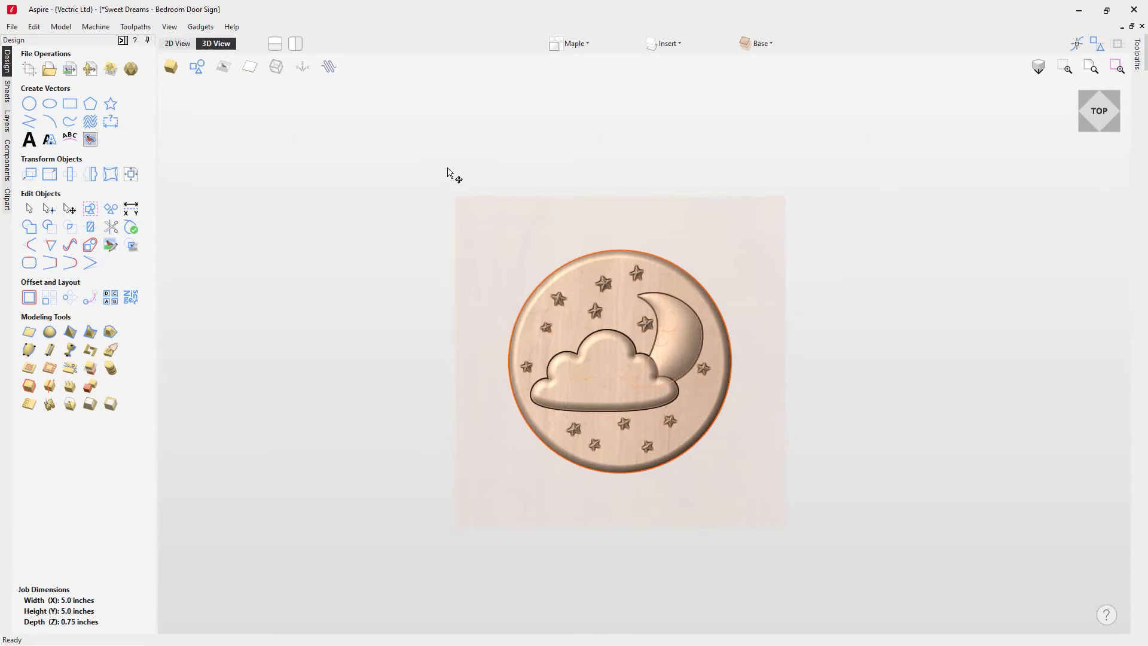
left_click(581, 45)
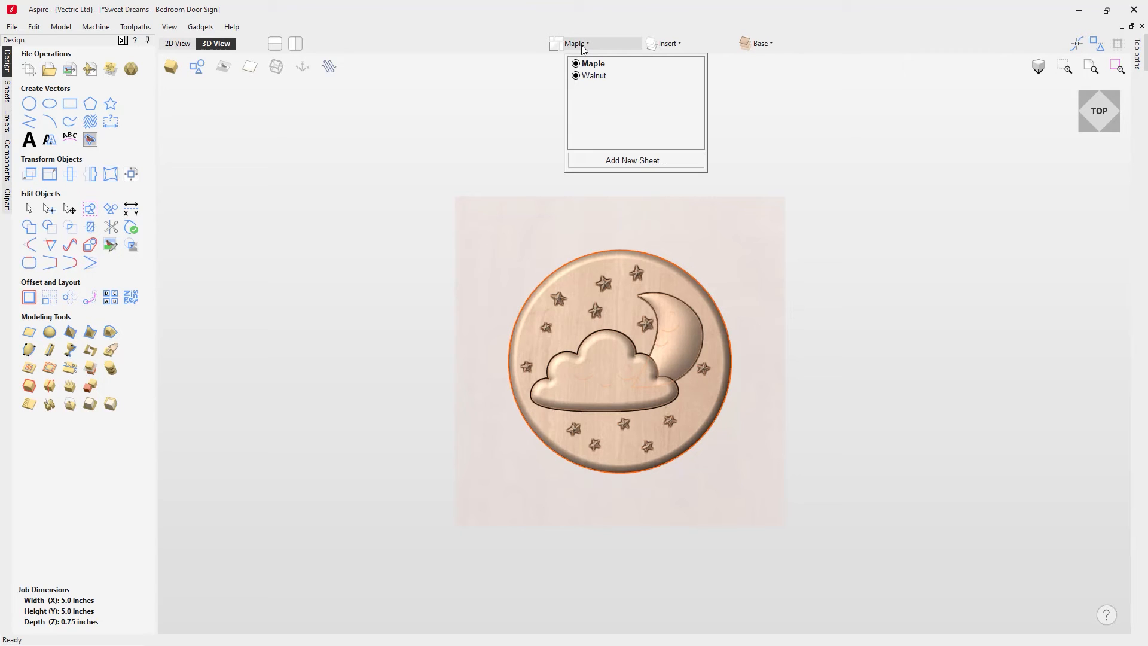
left_click(594, 78)
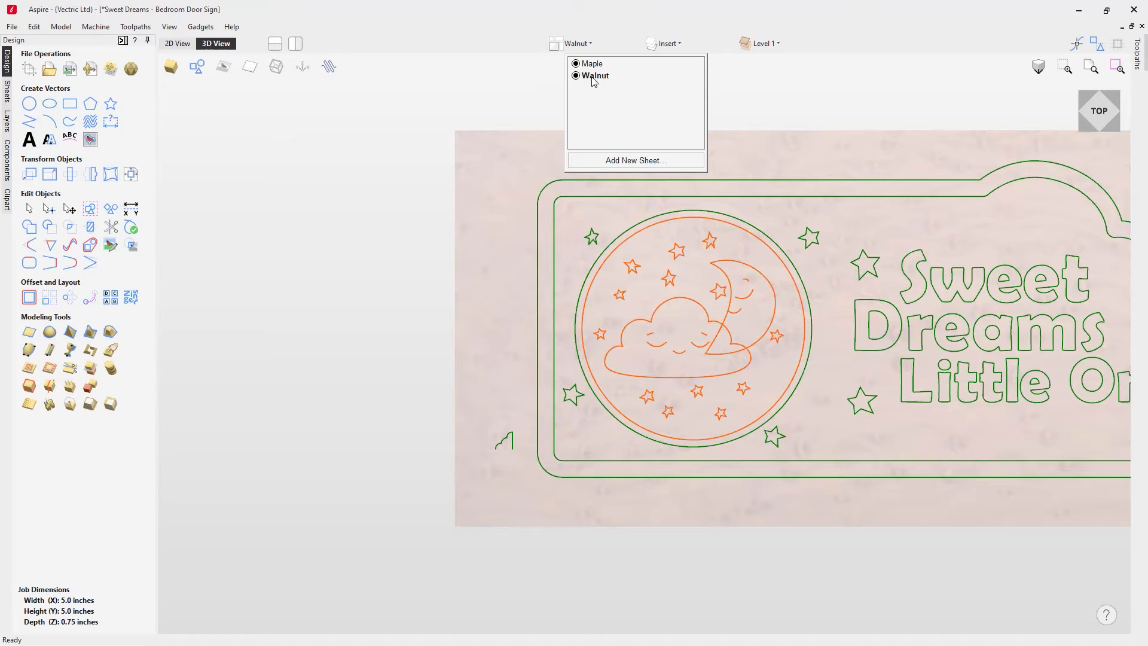
left_click(775, 105)
scroll(950, 305, "down", 3)
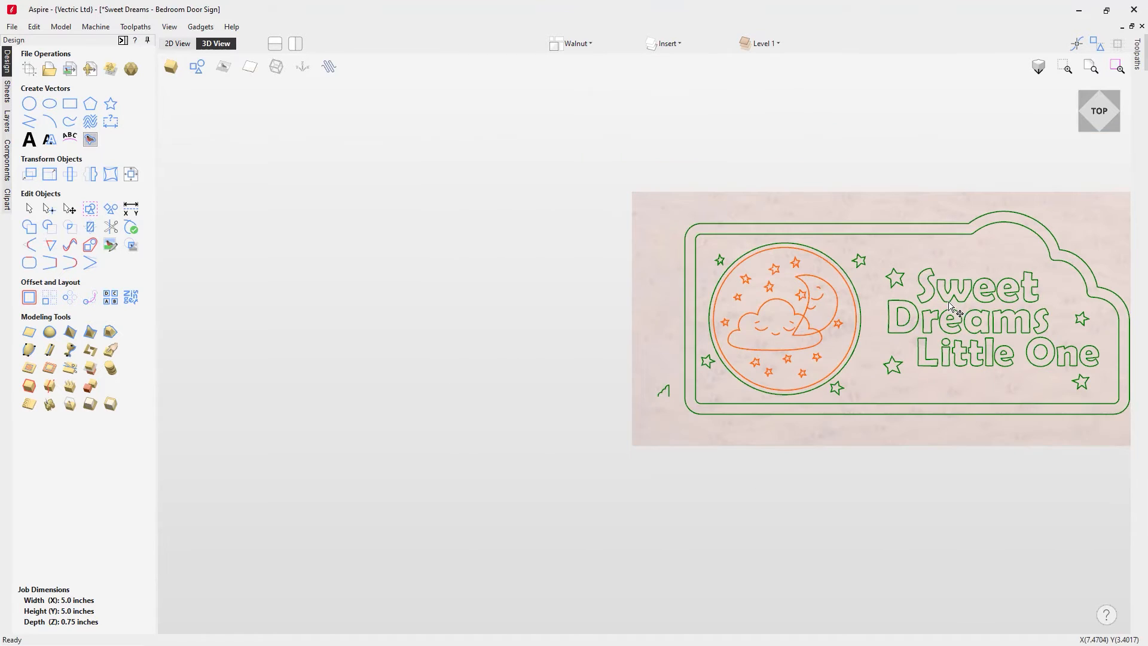
middle_click_drag(983, 400, 773, 410)
scroll(771, 410, "up", 3)
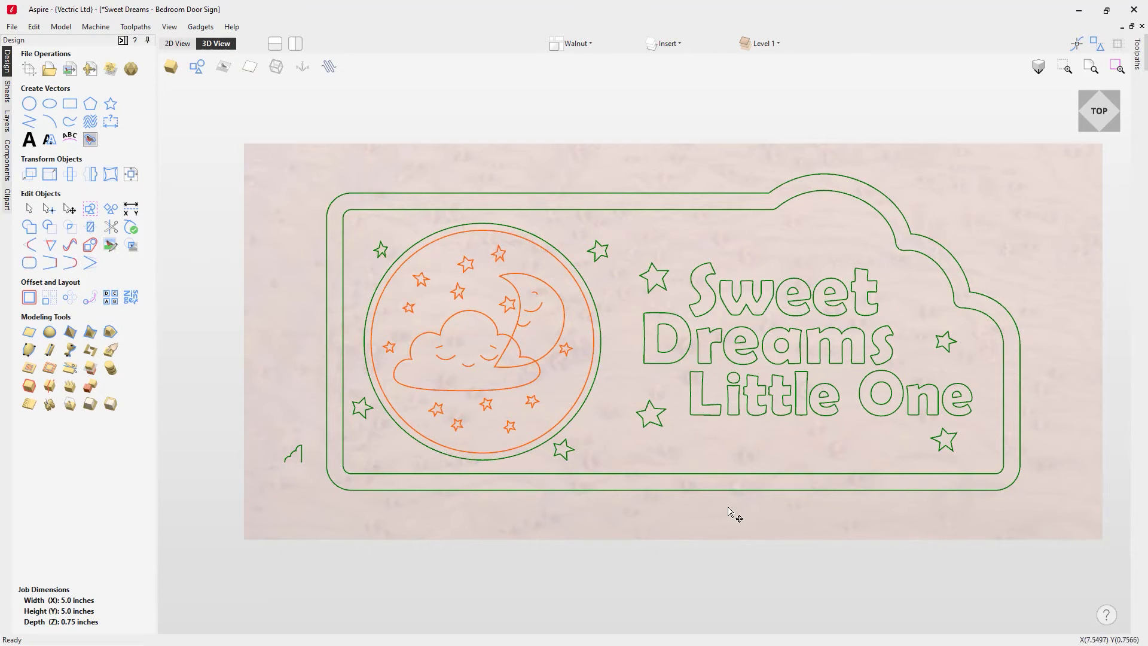
- Create a smooth shape from the plaque's outer and inner border outlines, with a 100% limit and blending to inner vectors
left_click_drag(646, 535, 666, 388)
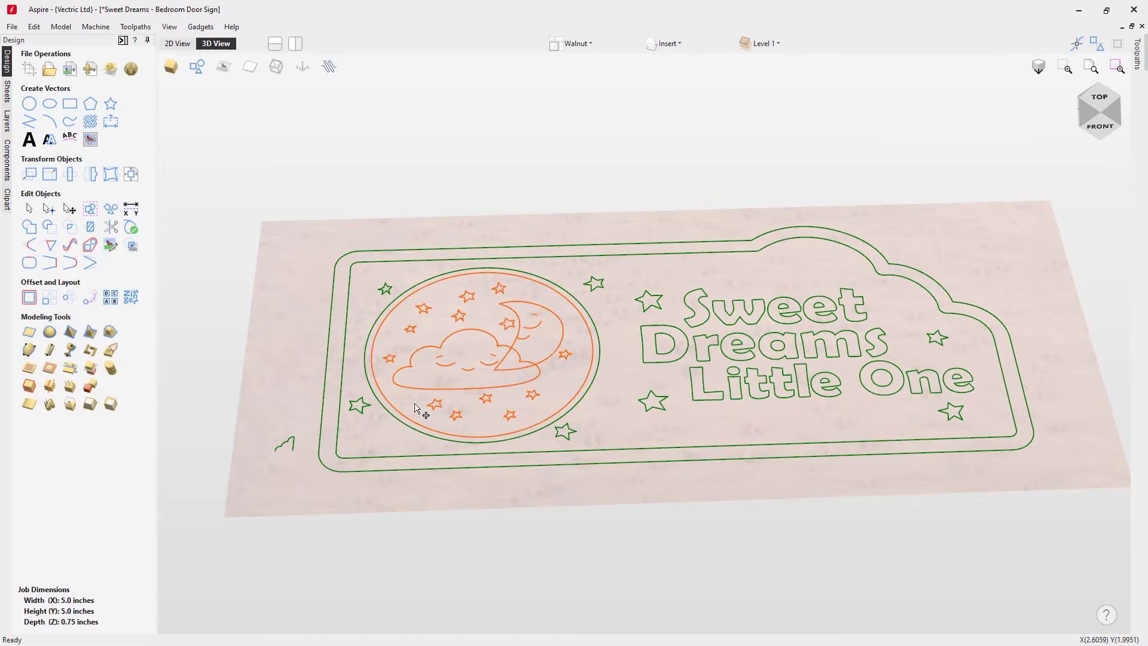
left_click(320, 447)
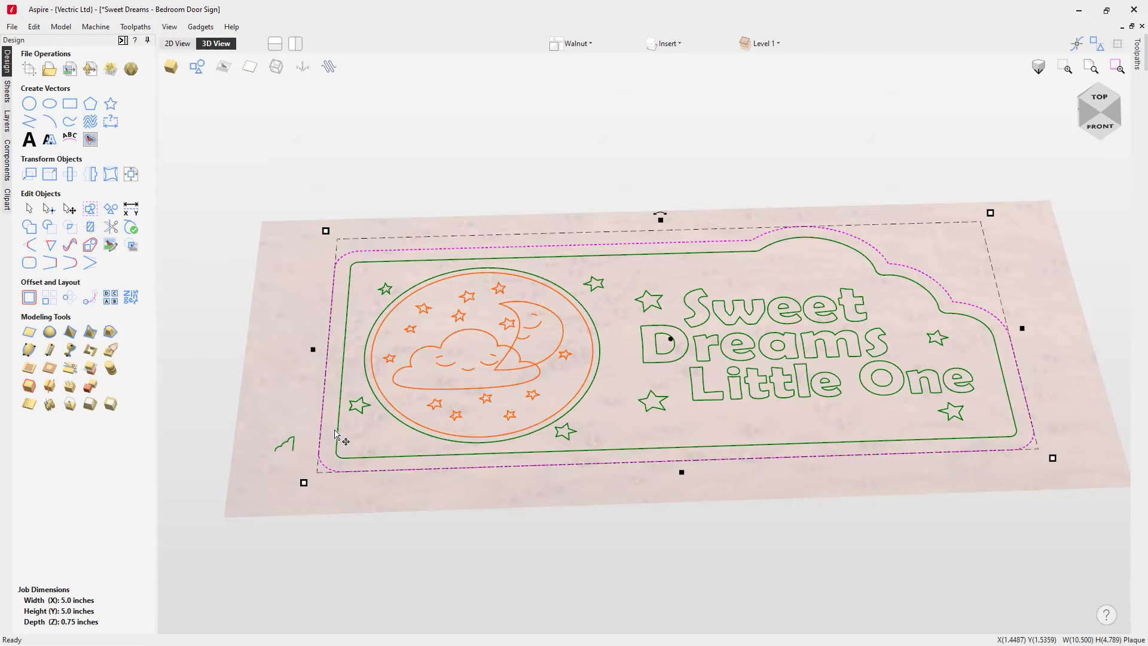
left_click(339, 435, "shift")
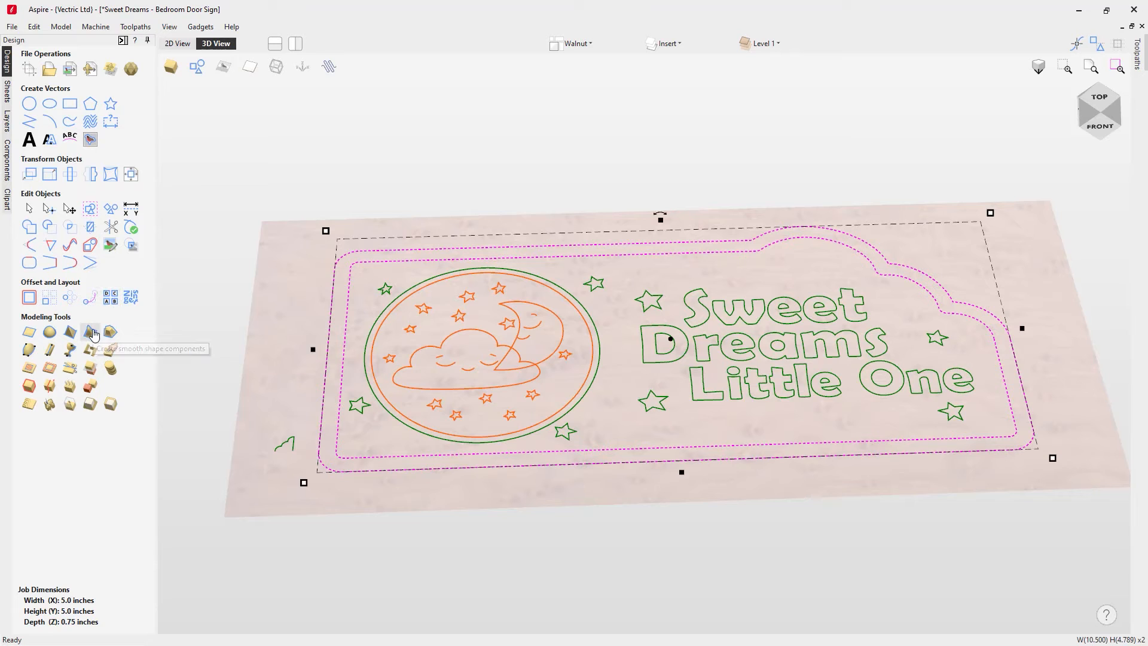
left_click(90, 332)
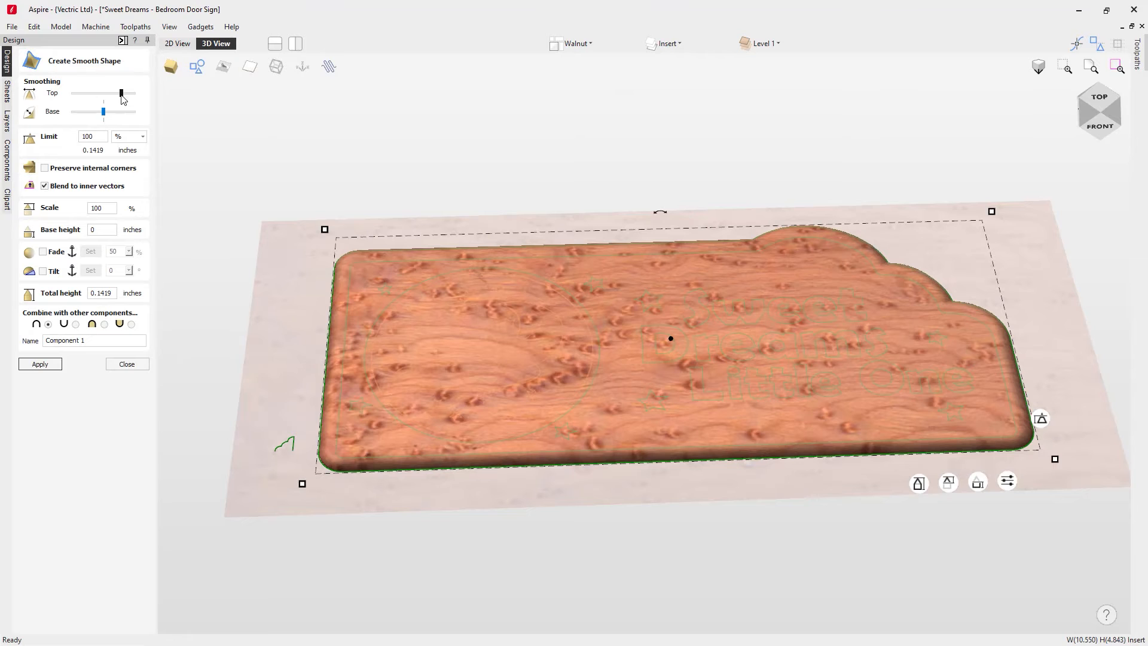
- Hide the vectors and reduce the plaque shape's base smoothing while checking its edge profile from the front
left_click_drag(687, 545, 653, 389)
left_click(197, 67)
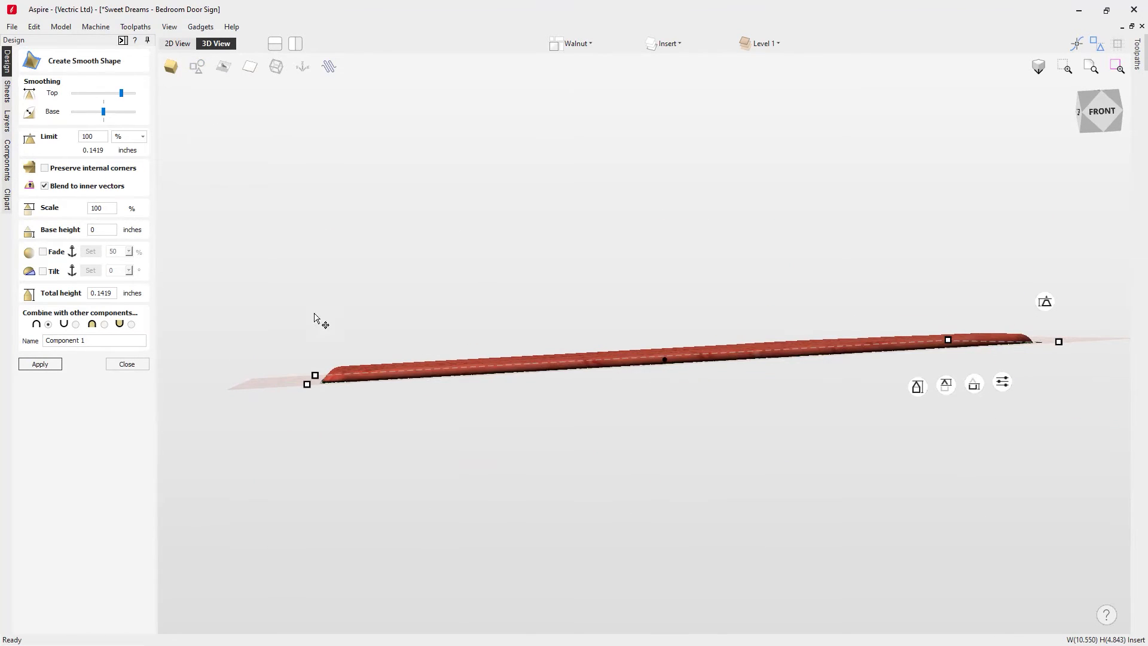
scroll(323, 377, "up", 5)
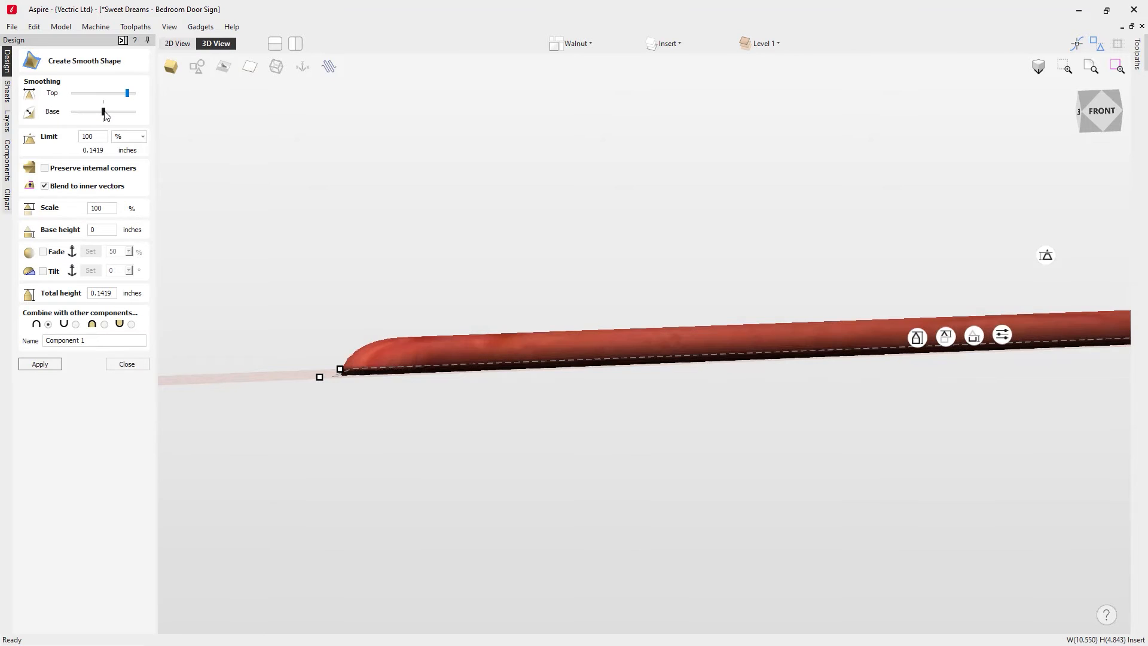
left_click_drag(105, 115, 88, 115)
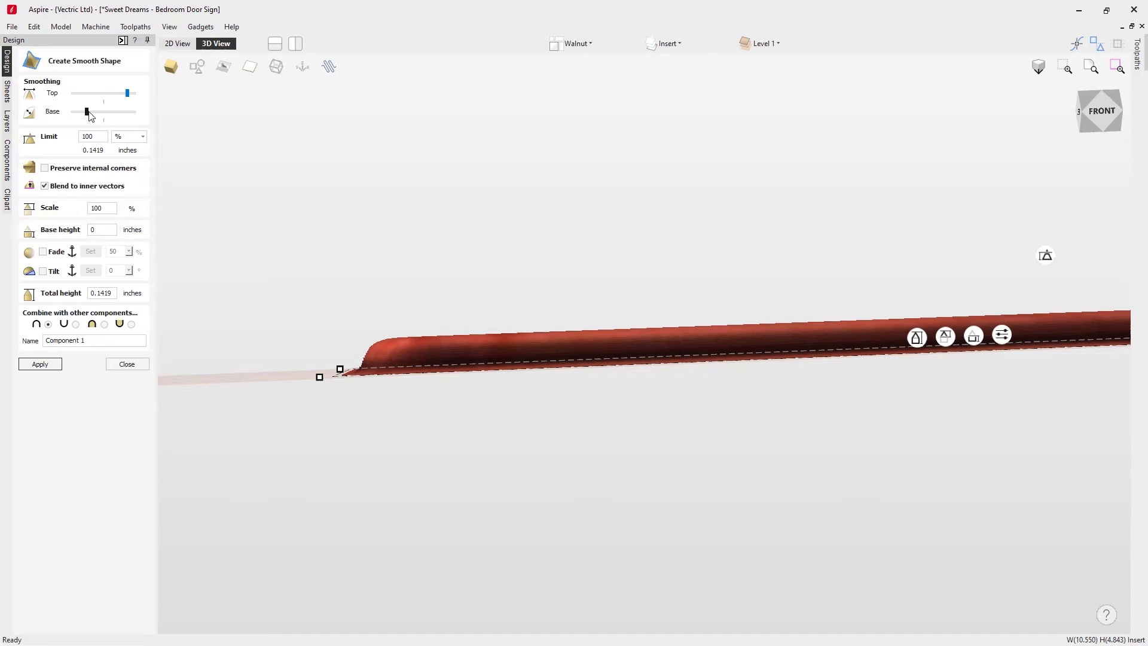
left_click_drag(88, 115, 92, 115)
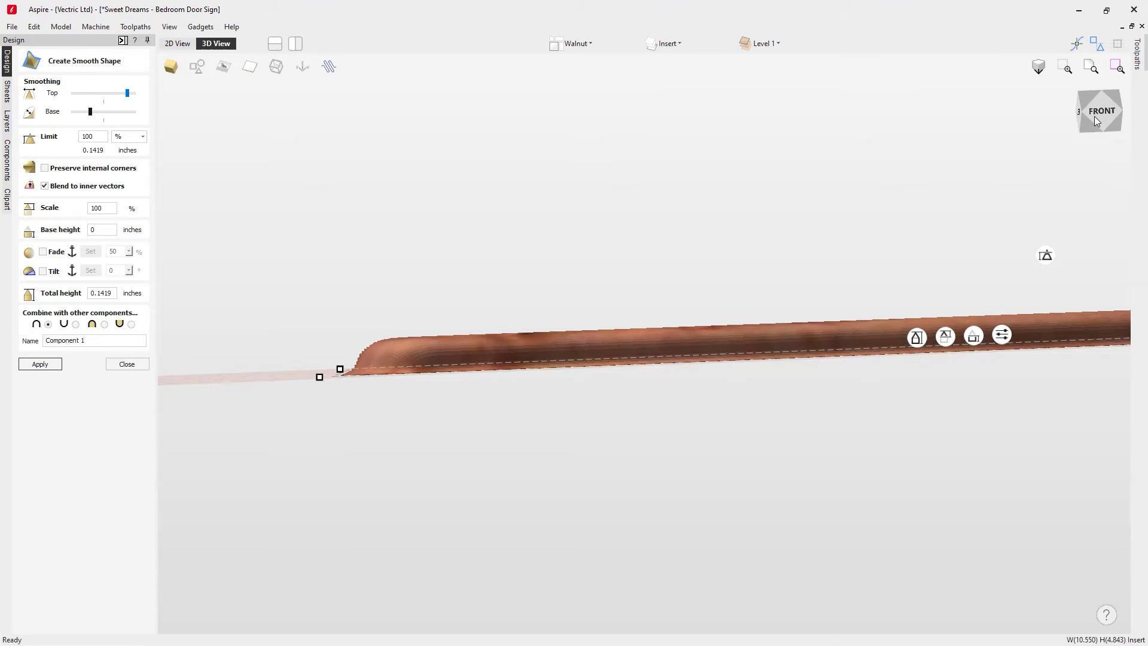
- Reduce the plaque shape's top smoothing slightly and inspect the whole plaque from above at an angle
left_click_drag(781, 291, 845, 244)
scroll(743, 378, "down", 4)
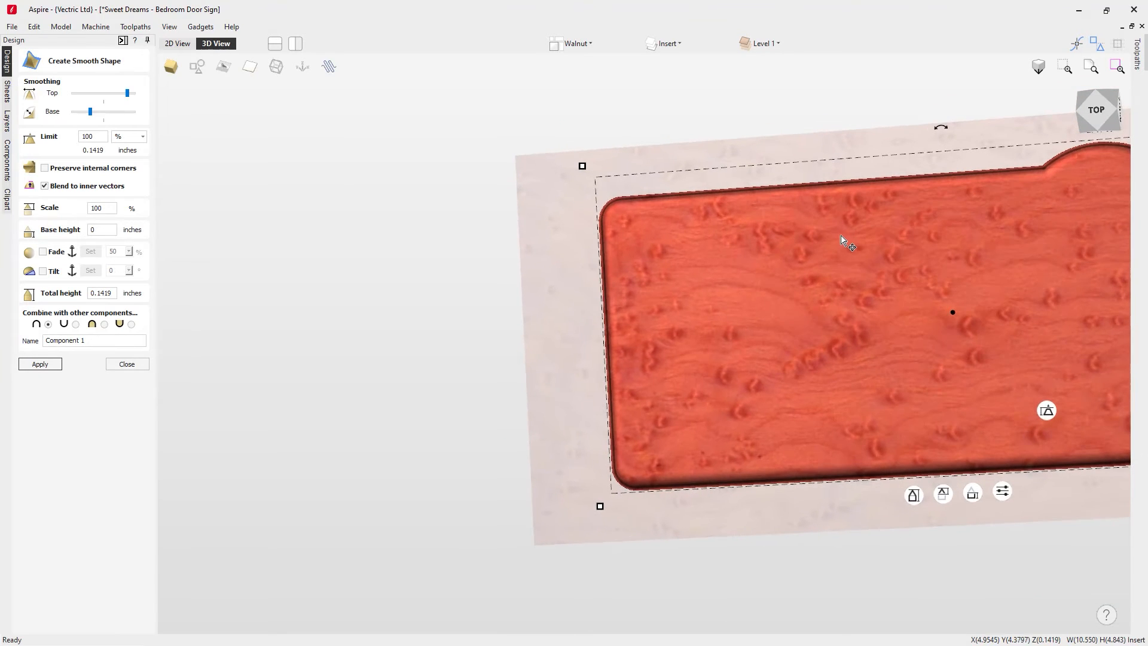
left_click_drag(720, 430, 736, 340)
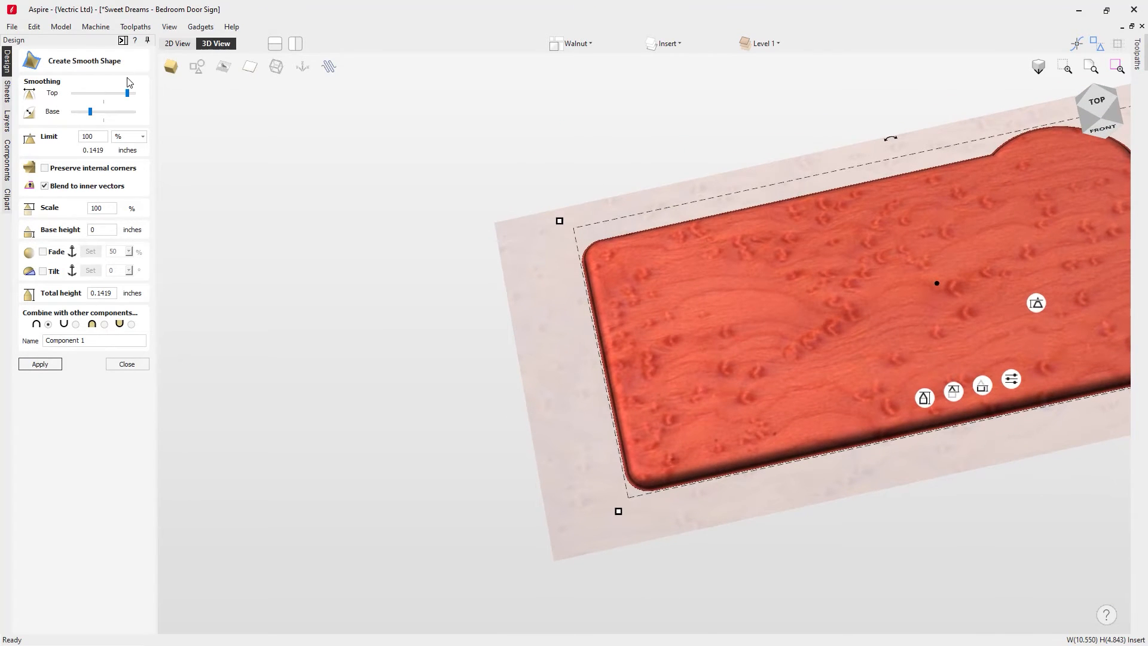
left_click_drag(124, 96, 121, 97)
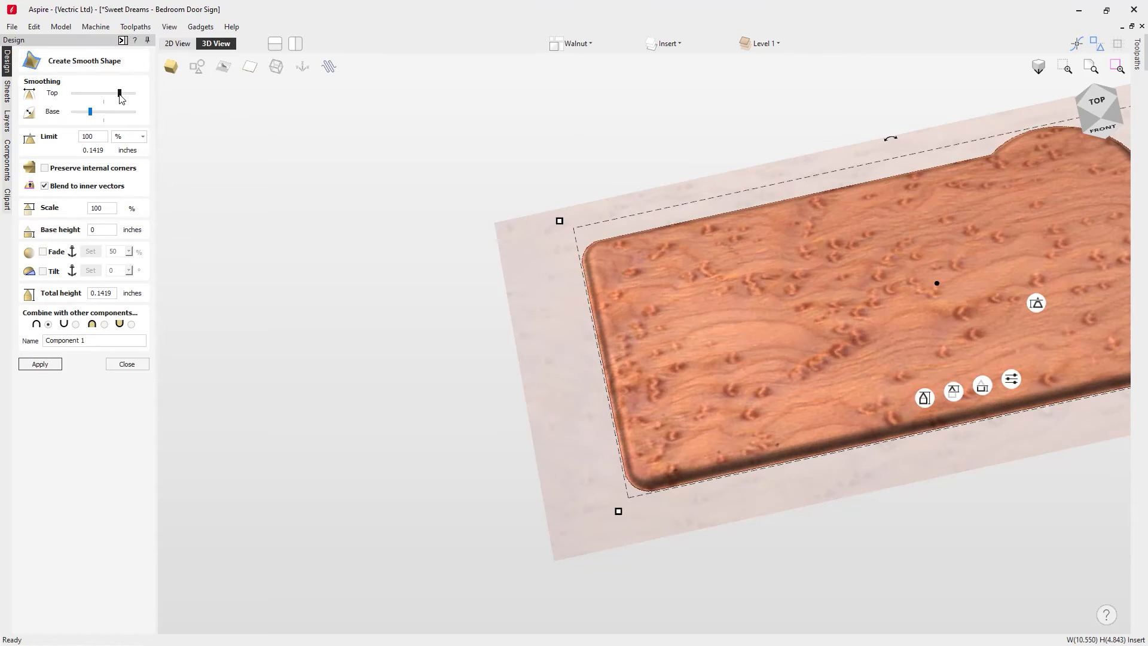
left_click_drag(962, 335, 934, 326)
middle_click_drag(896, 177, 571, 177)
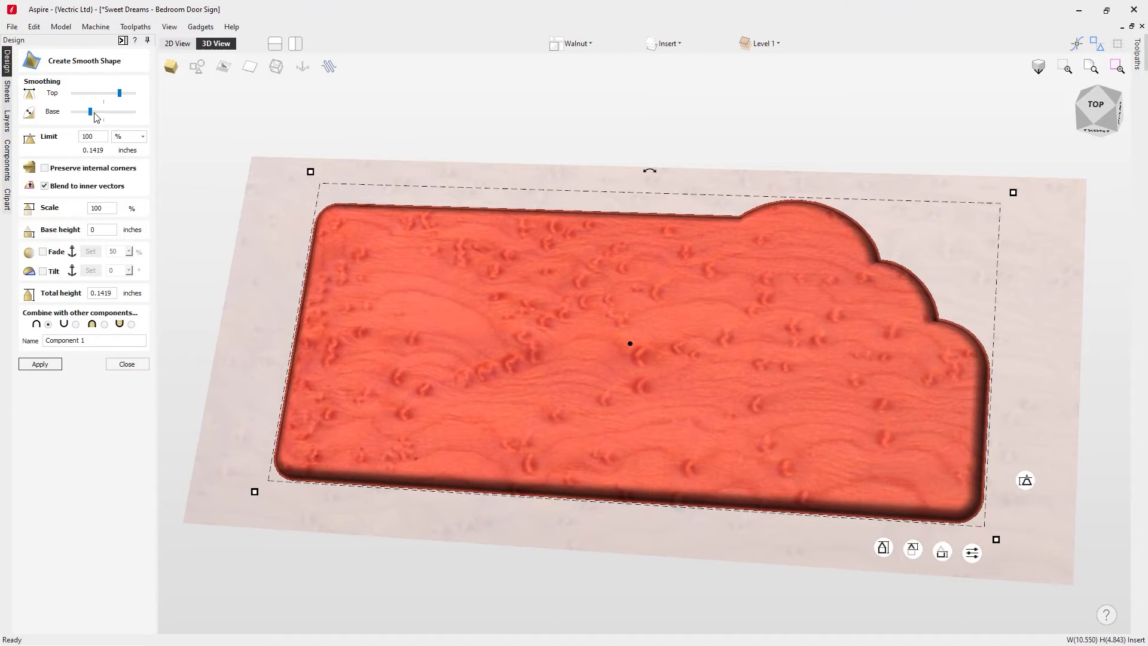
- Finish the smooth shape command, delete the plaque component and show the vectors again
left_click(126, 362)
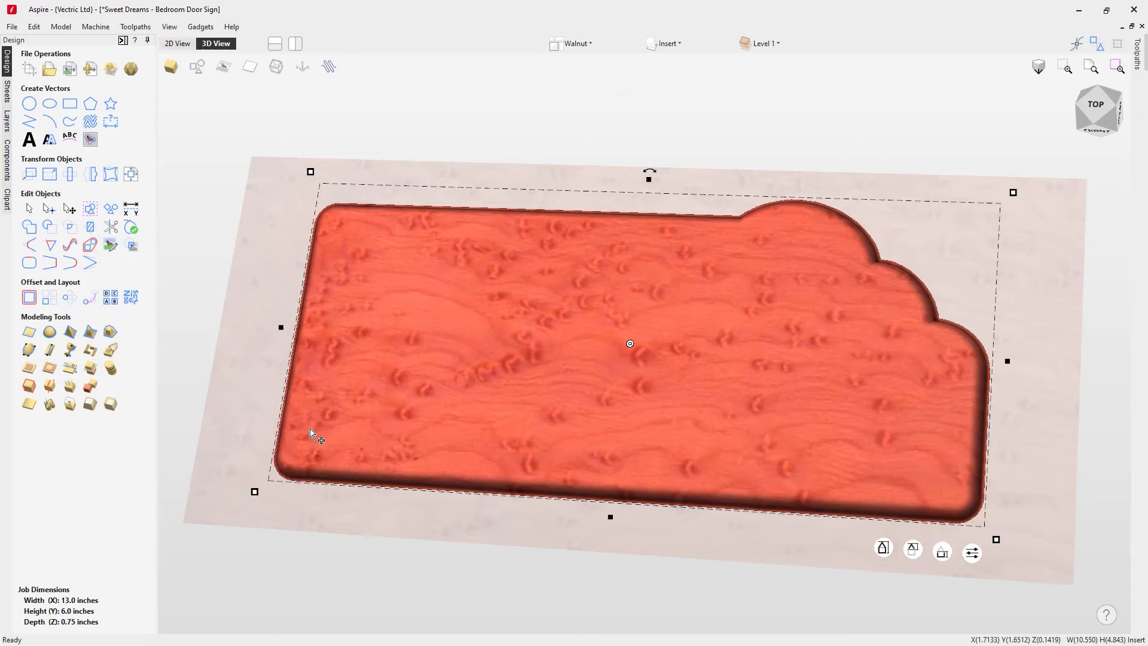
left_click(323, 529)
left_click(348, 437)
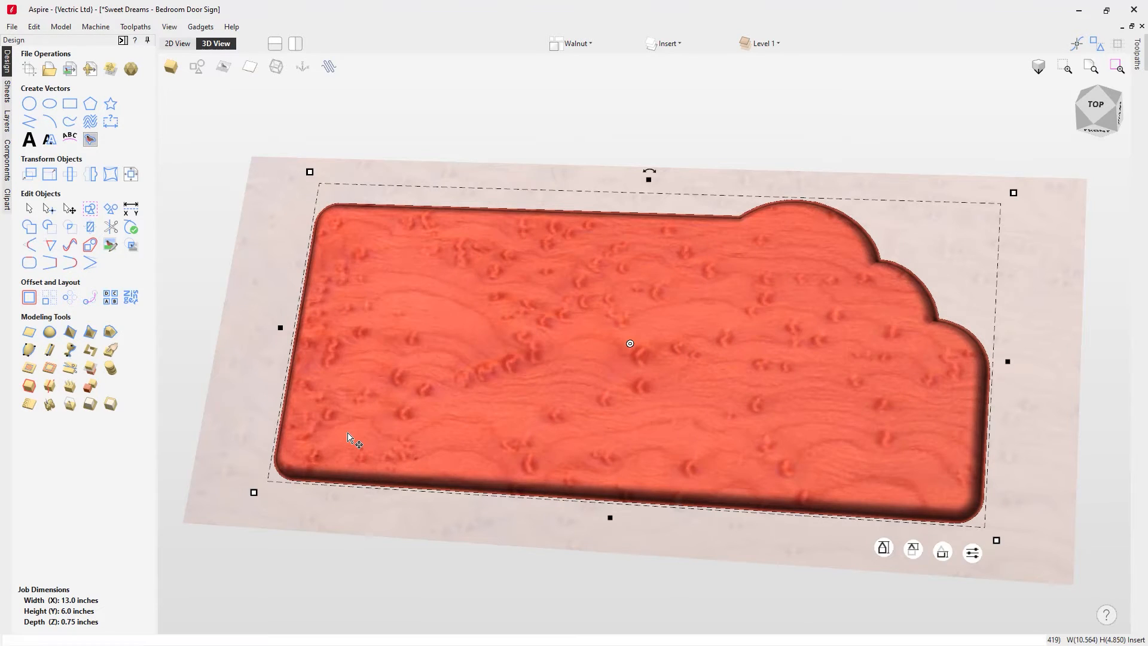
key("Delete")
left_click(197, 66)
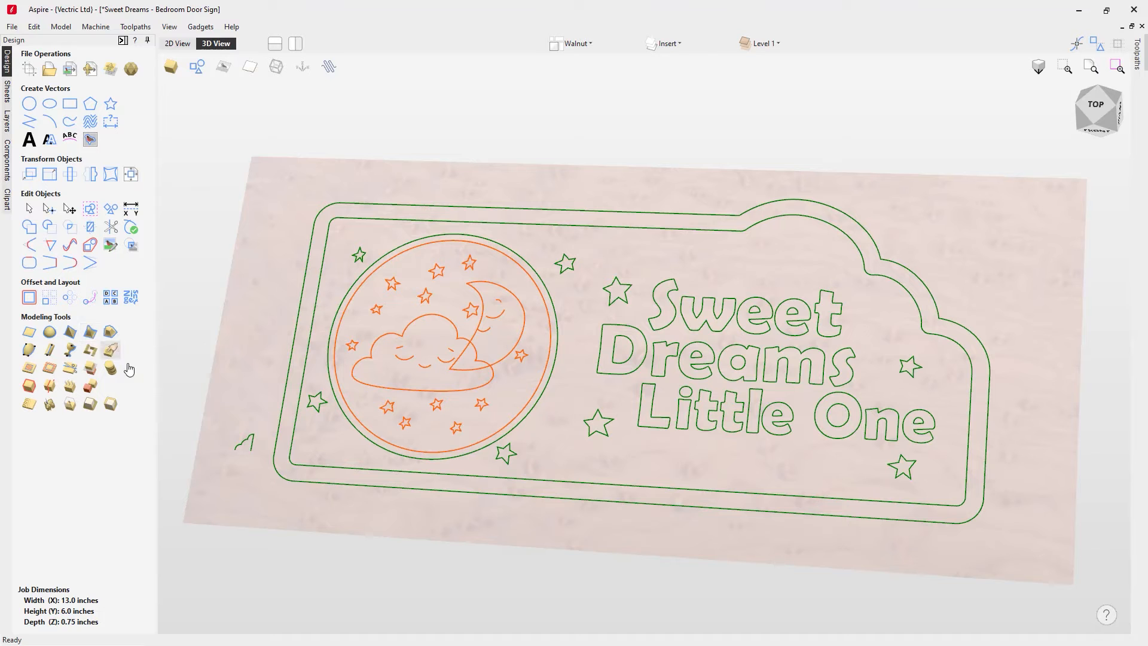
- Create a custom shape with a 100% limit from the plaque's outer and inner border outlines and the small stepped profile vector
scroll(231, 451, "up", 1)
middle_click_drag(229, 492, 466, 485)
scroll(476, 440, "up", 2)
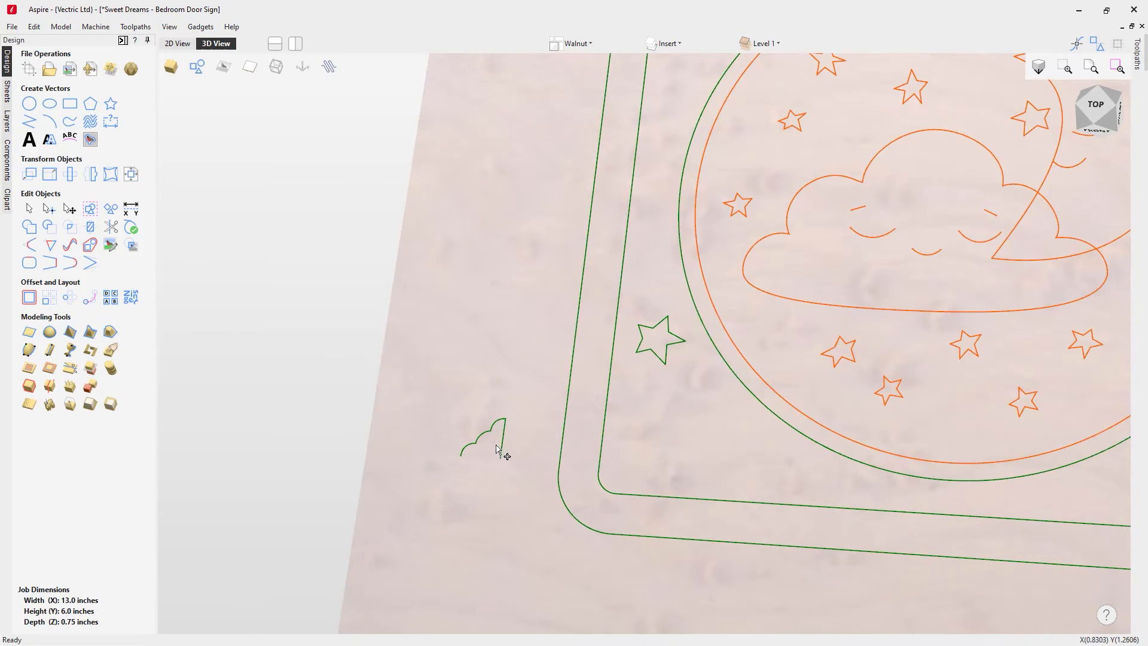
scroll(484, 463, "down", 3)
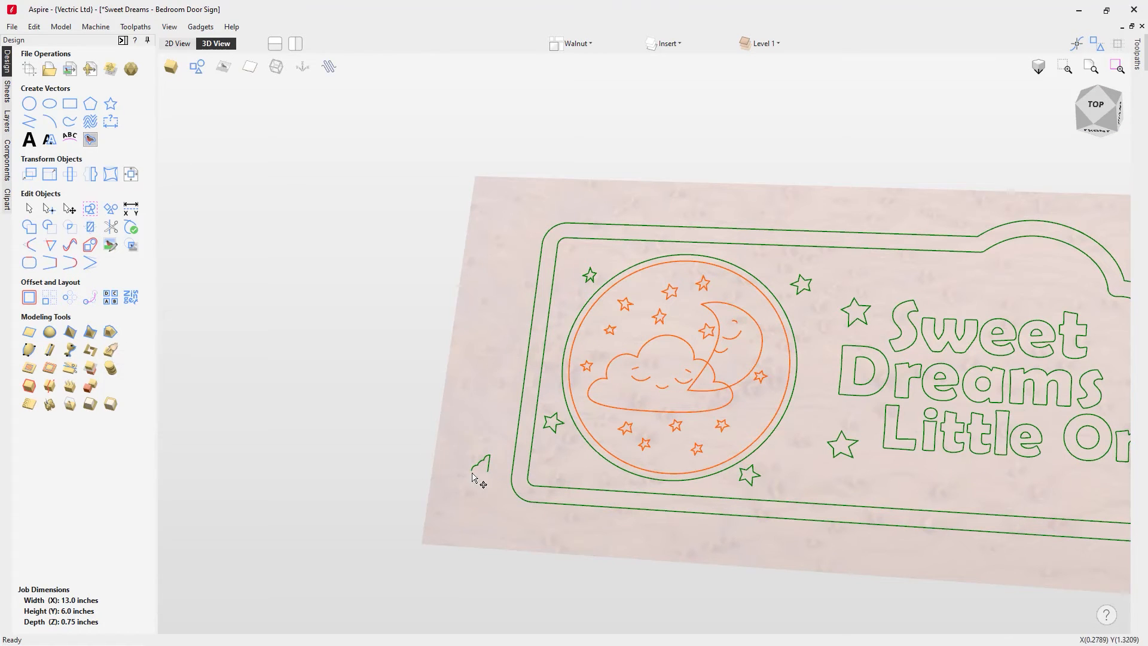
left_click(512, 480)
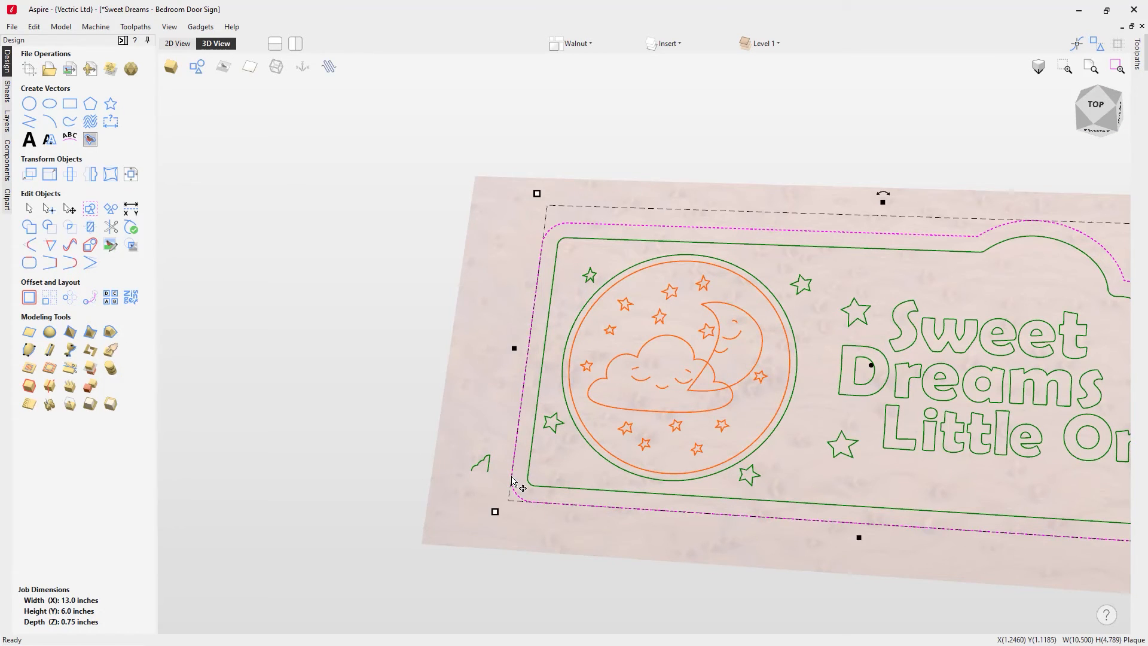
left_click(529, 476, "shift")
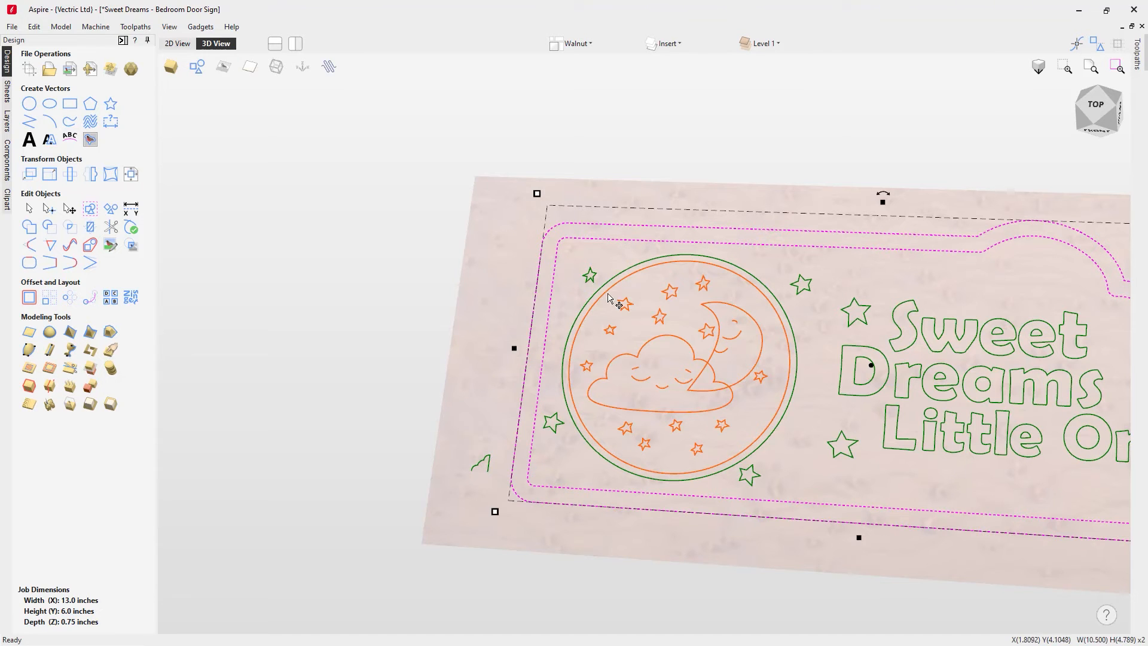
left_click(479, 469, "shift")
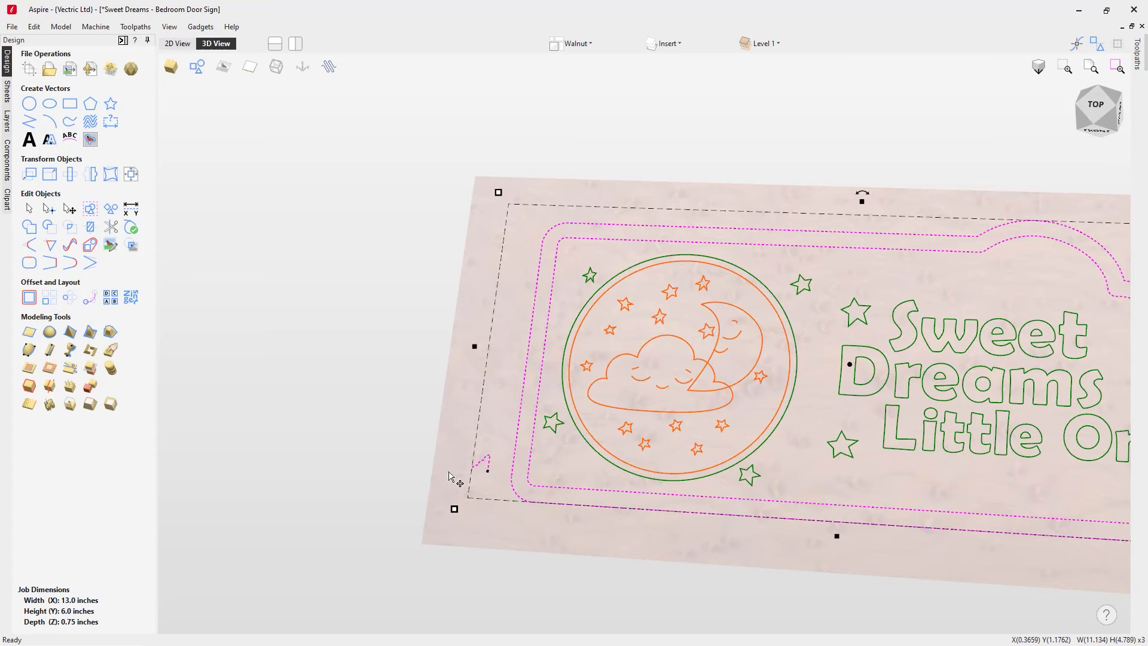
middle_click_drag(598, 469, 388, 440)
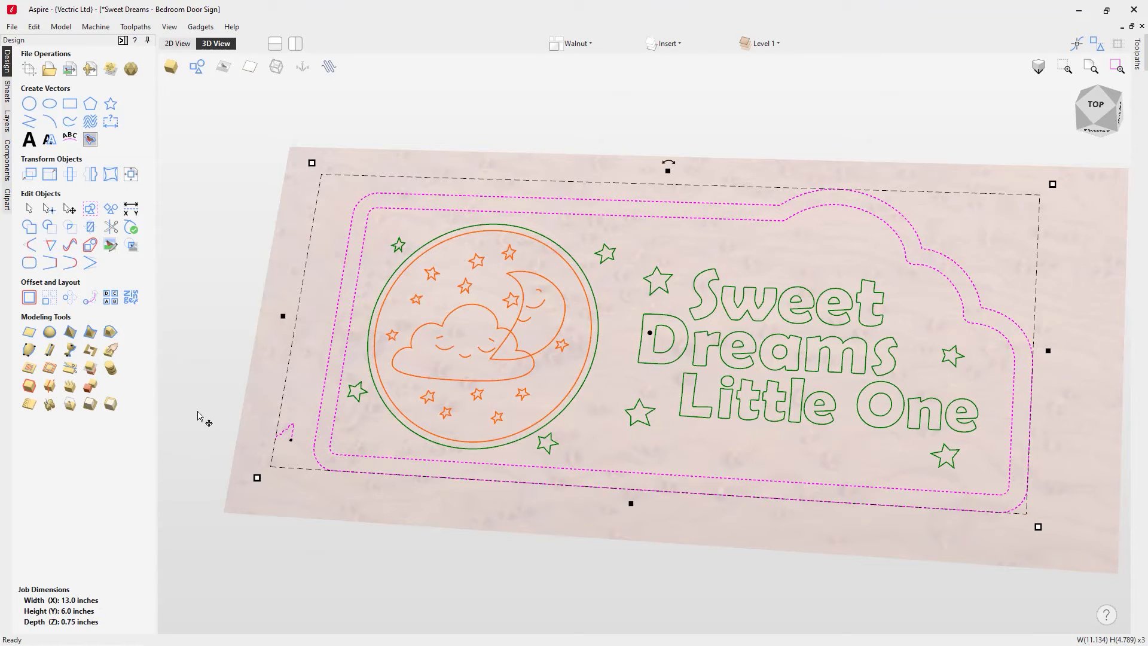
left_click(110, 331)
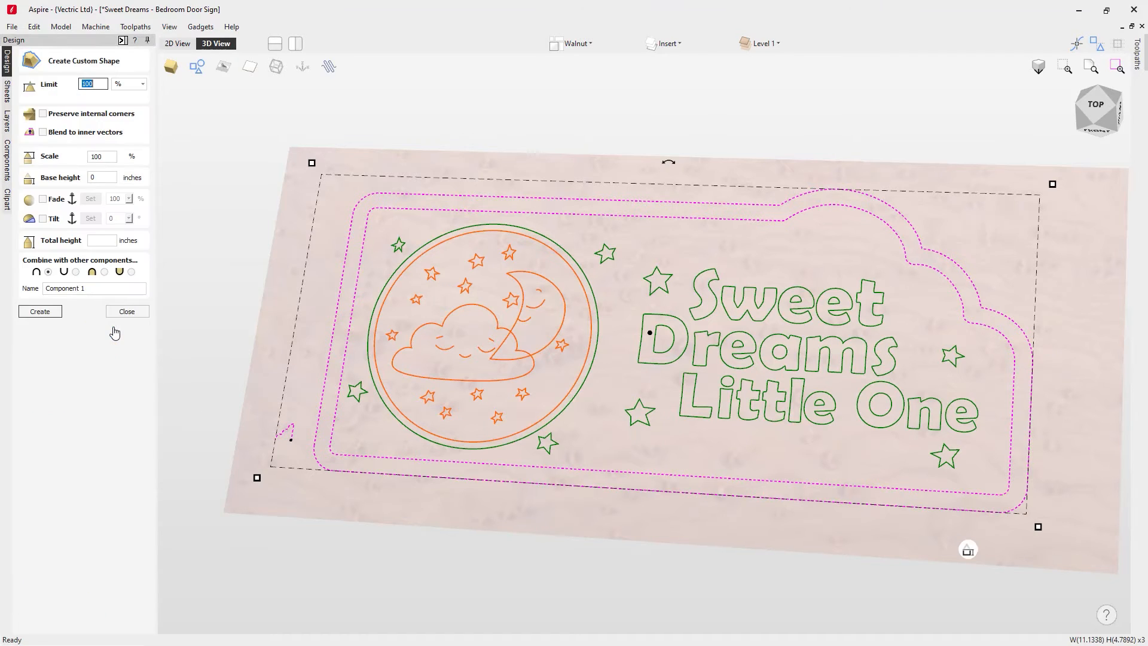
left_click(54, 314)
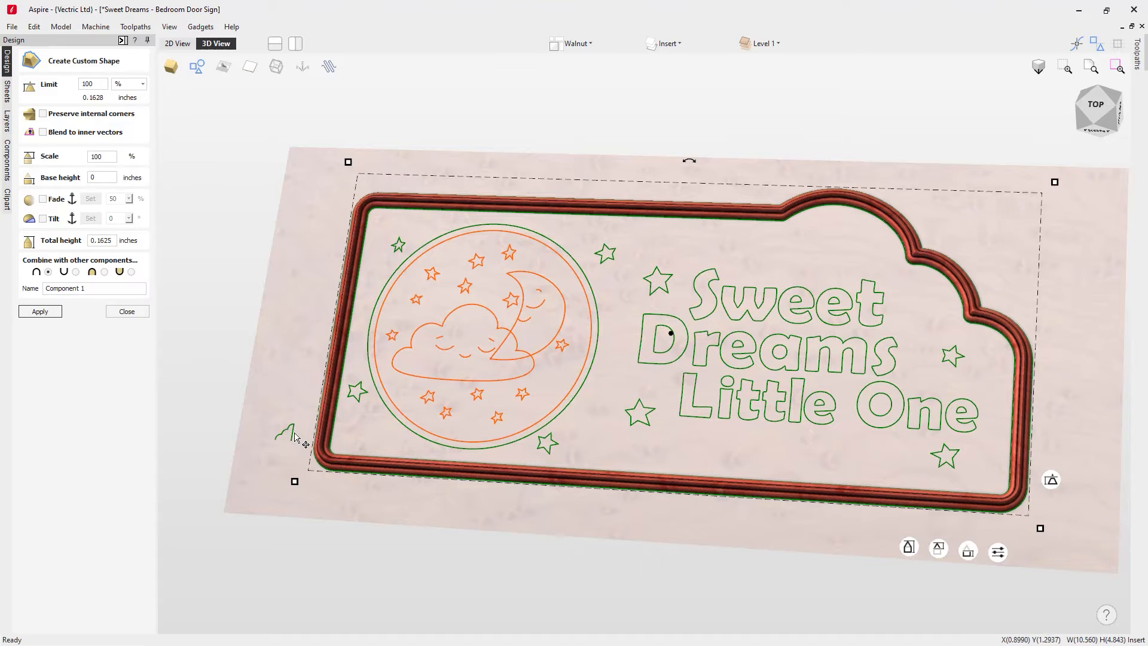
- Blend the plaque's custom shape to its inner vectors and inspect the stepped edge from an angle
left_click_drag(363, 445, 383, 428)
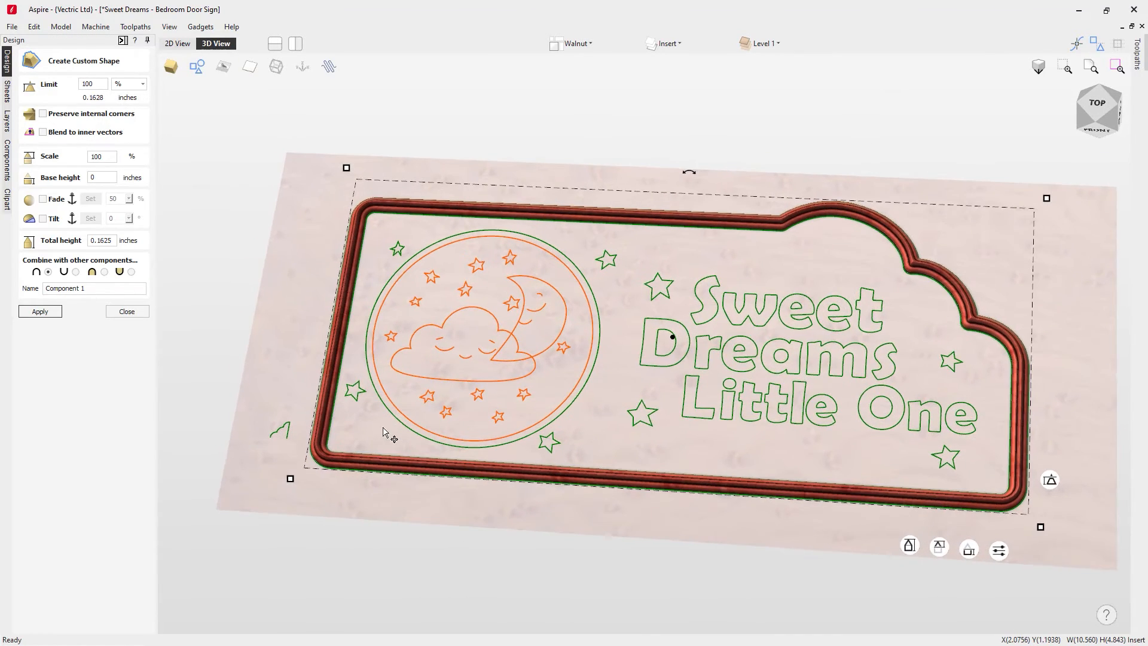
left_click(43, 132)
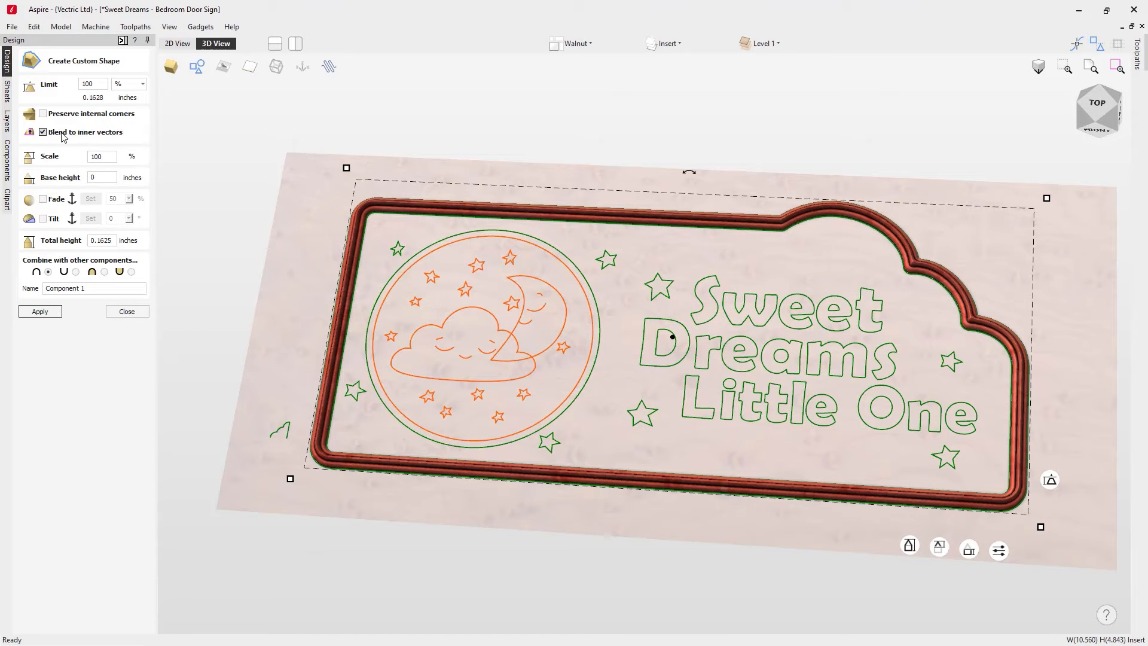
left_click(40, 311)
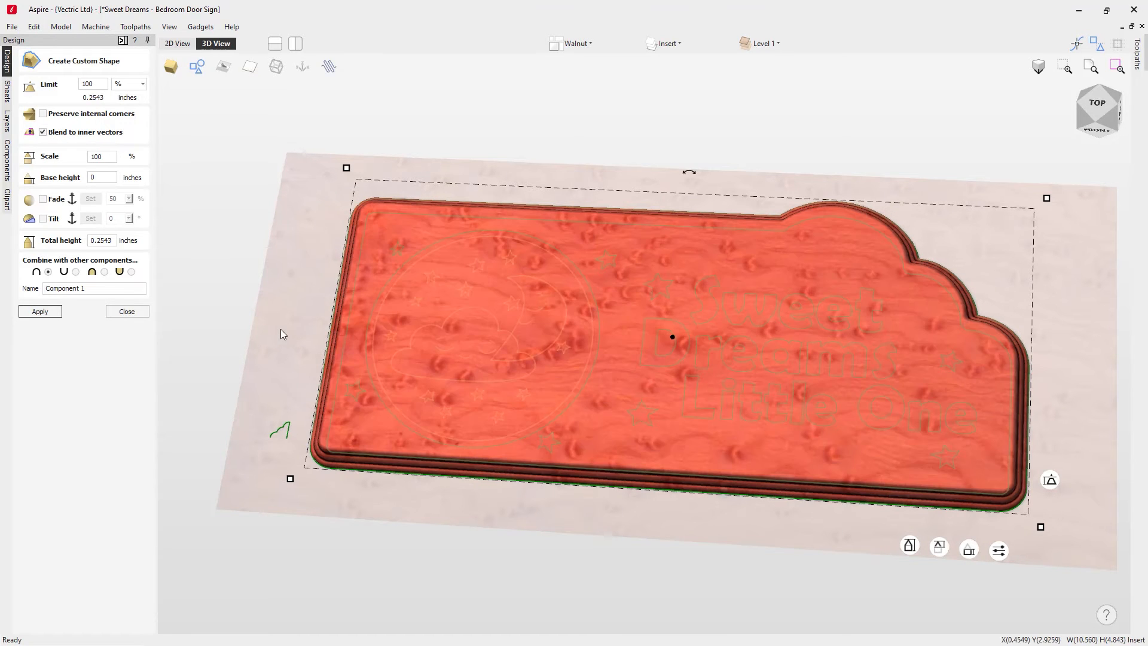
left_click_drag(482, 500, 549, 502)
- Review the plaque component's combine, fade, tilt and appearance properties
mouse_move(914, 483)
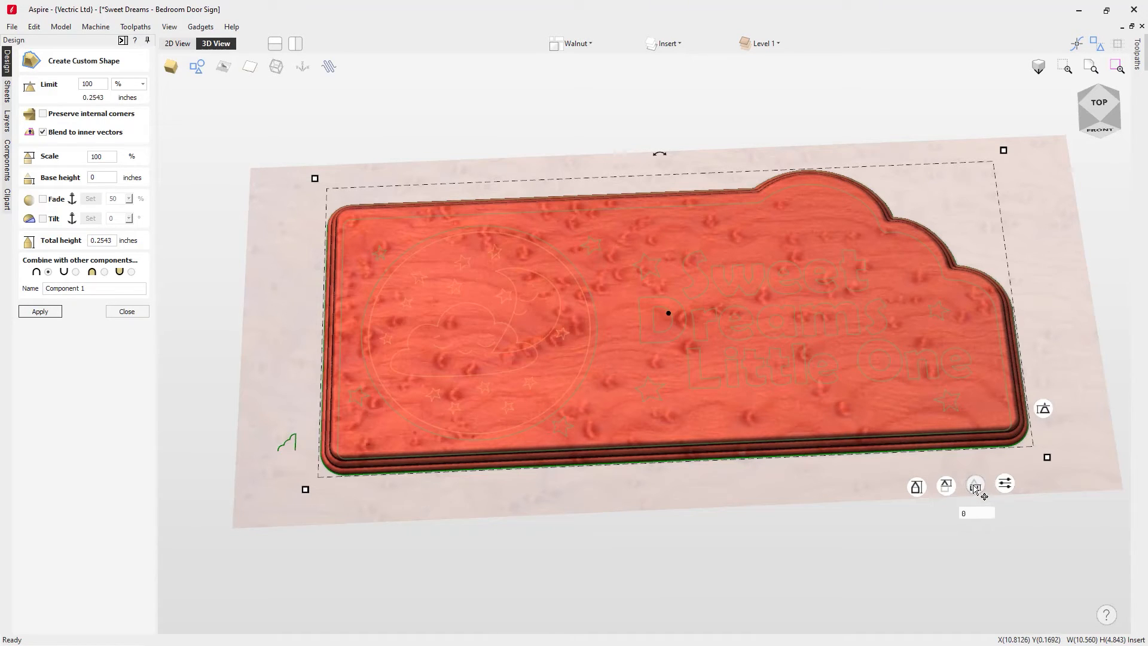
left_click(1006, 485)
left_click_drag(1047, 495, 729, 495)
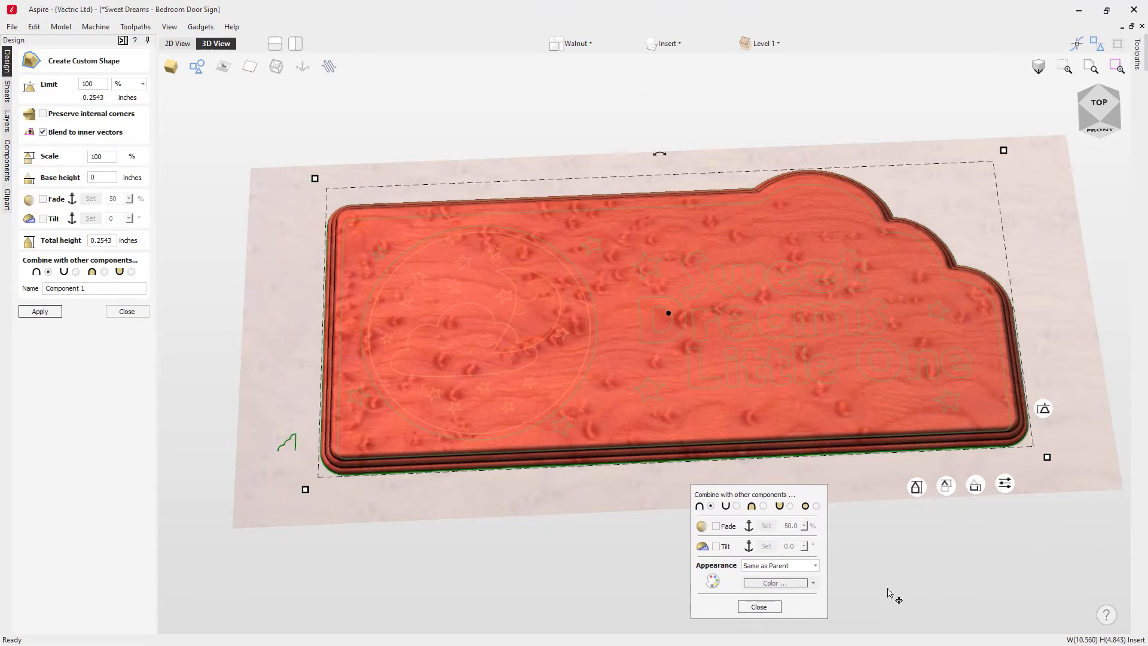
left_click(900, 575)
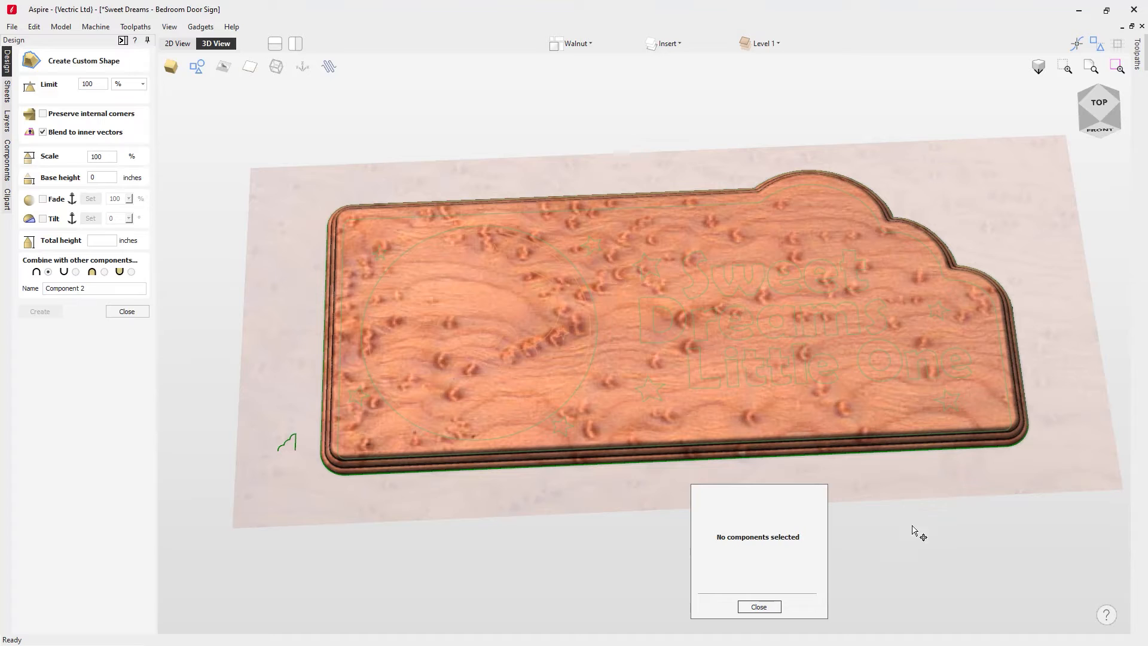
left_click(770, 421)
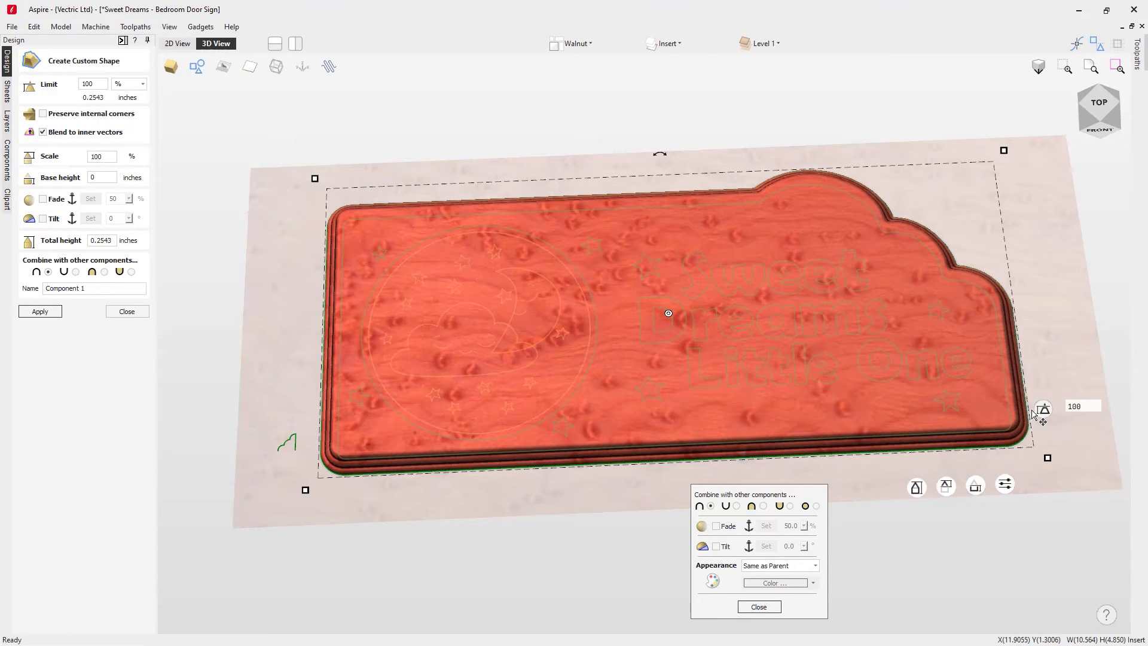
left_click(757, 607)
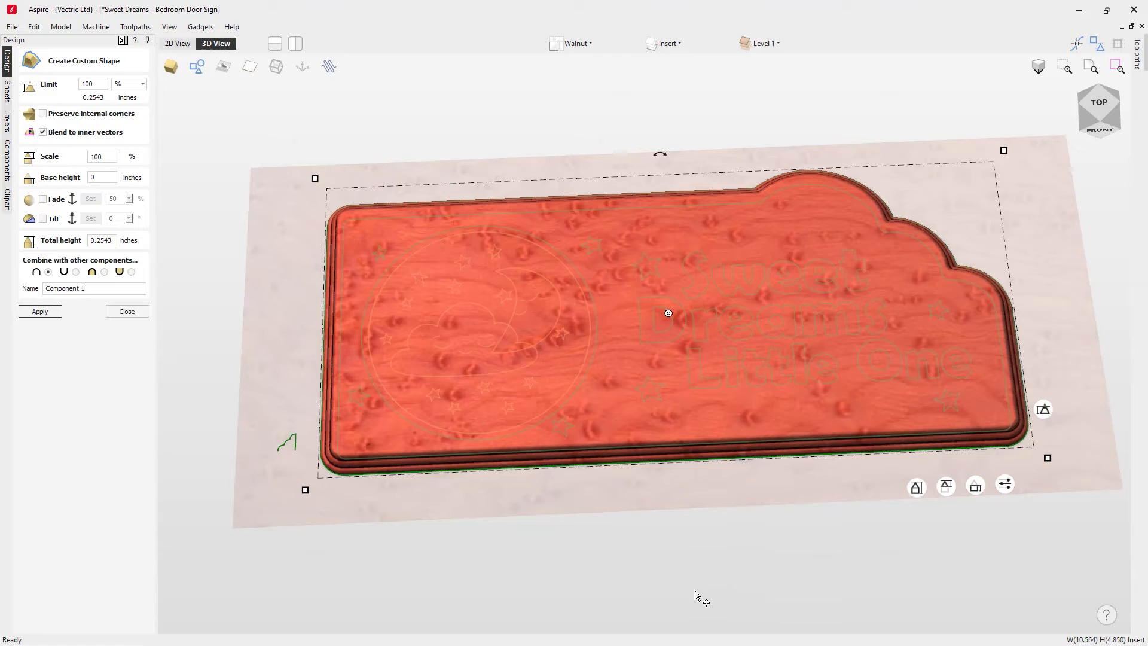
- Finish the custom shape command and inspect the plaque with the vectors hidden, restoring the top view and the vectors
left_click(113, 315)
left_click(1092, 123)
left_click(198, 68)
mouse_move(686, 584)
left_mouse_down()
mouse_move(699, 487)
mouse_move(794, 438)
mouse_move(768, 496)
mouse_move(681, 466)
mouse_move(648, 512)
mouse_move(676, 568)
left_mouse_up()
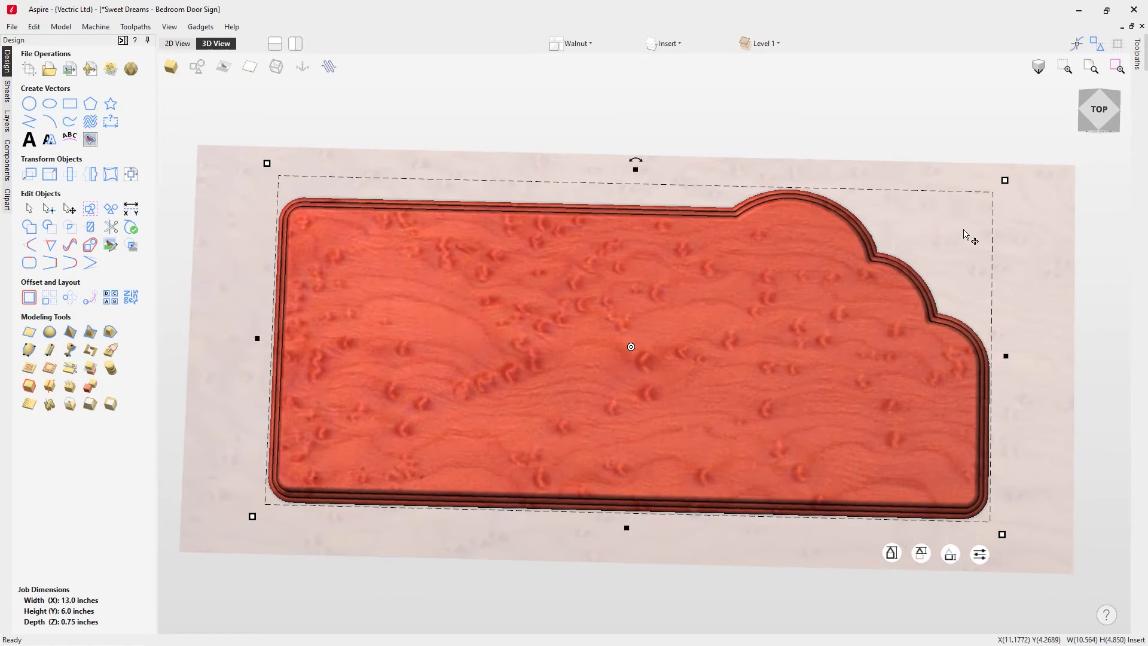
left_click(1097, 113)
left_click(196, 66)
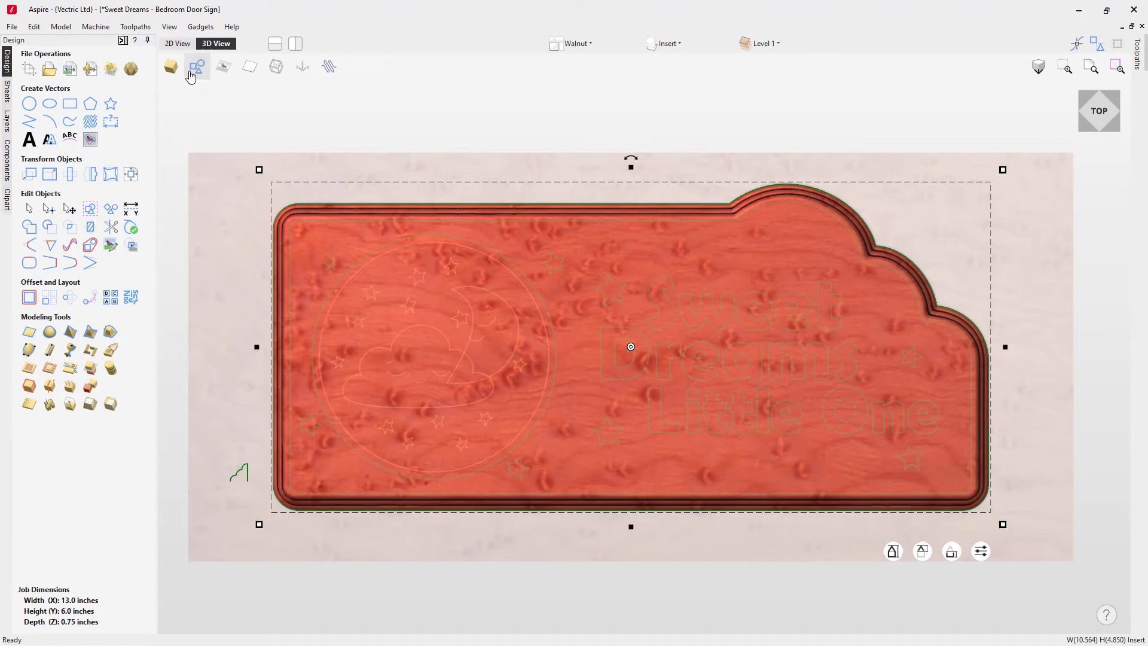
- Compare the plaque model with the sign's vectors by switching the visibility of each off and on
left_click(315, 351)
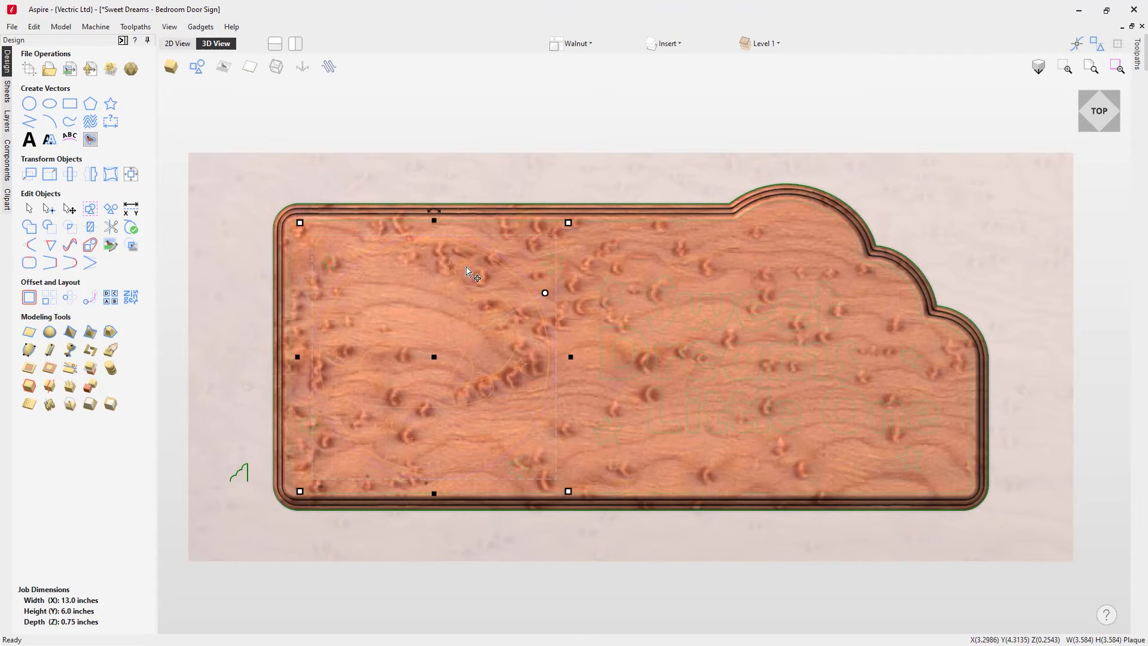
left_click(479, 174)
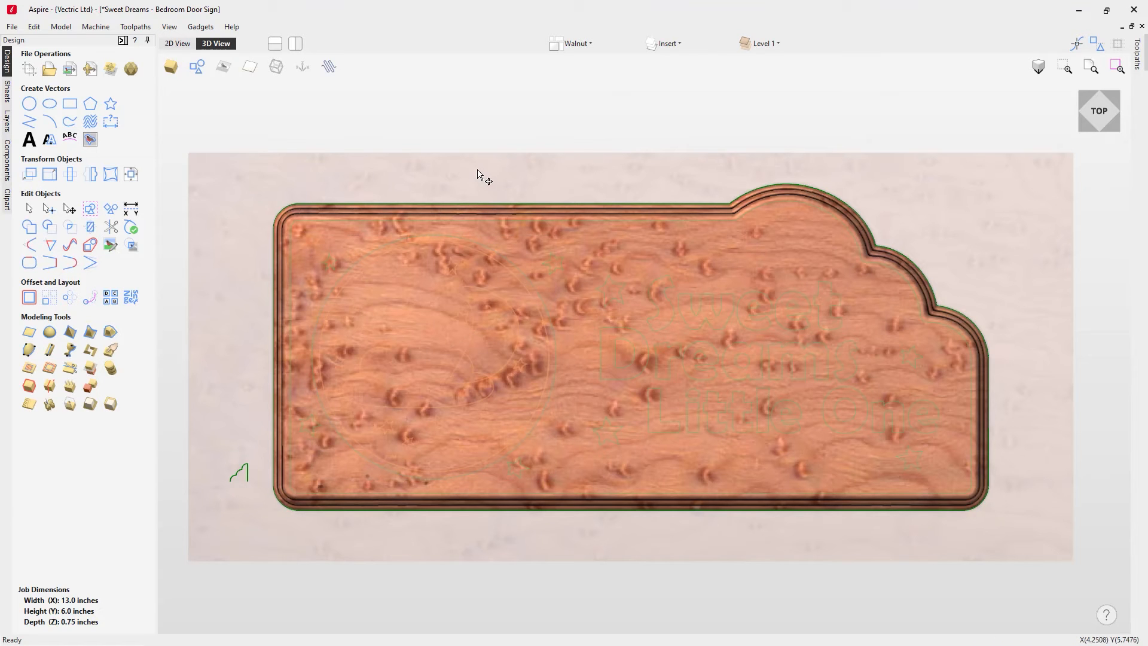
left_click(171, 67)
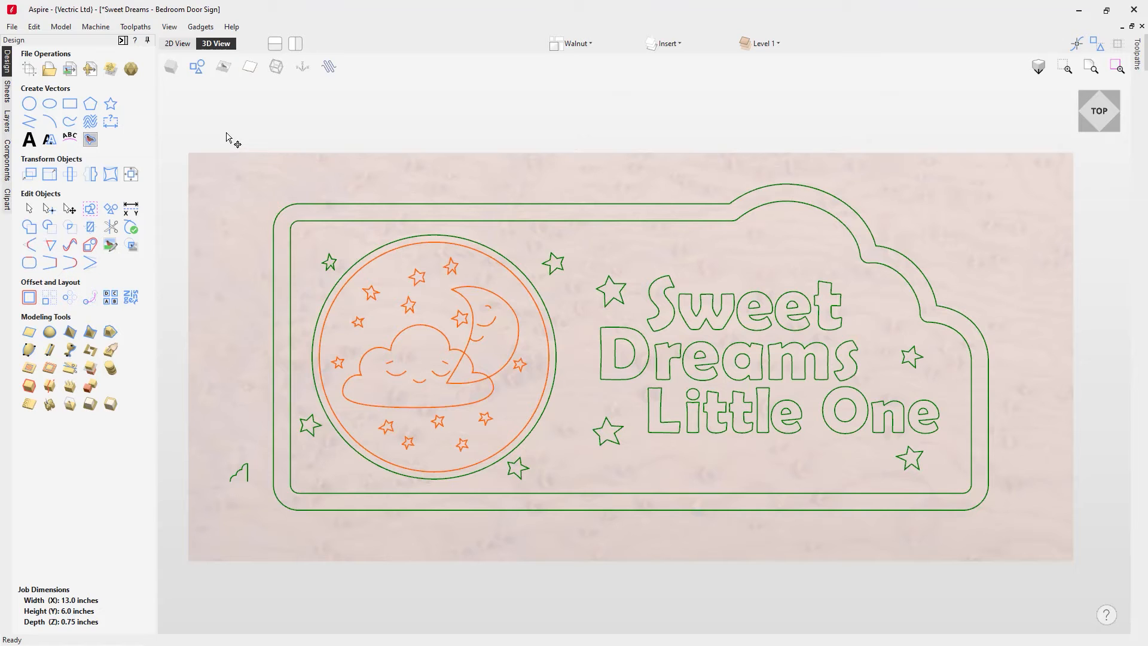
left_click(197, 66)
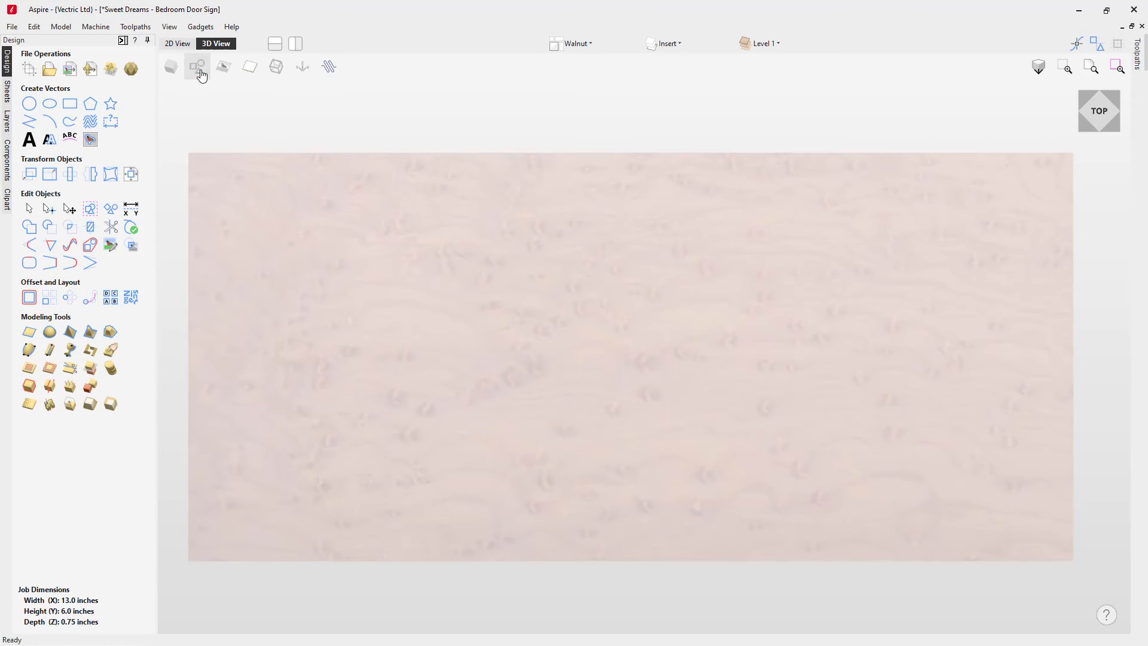
left_click(197, 66)
left_click(169, 67)
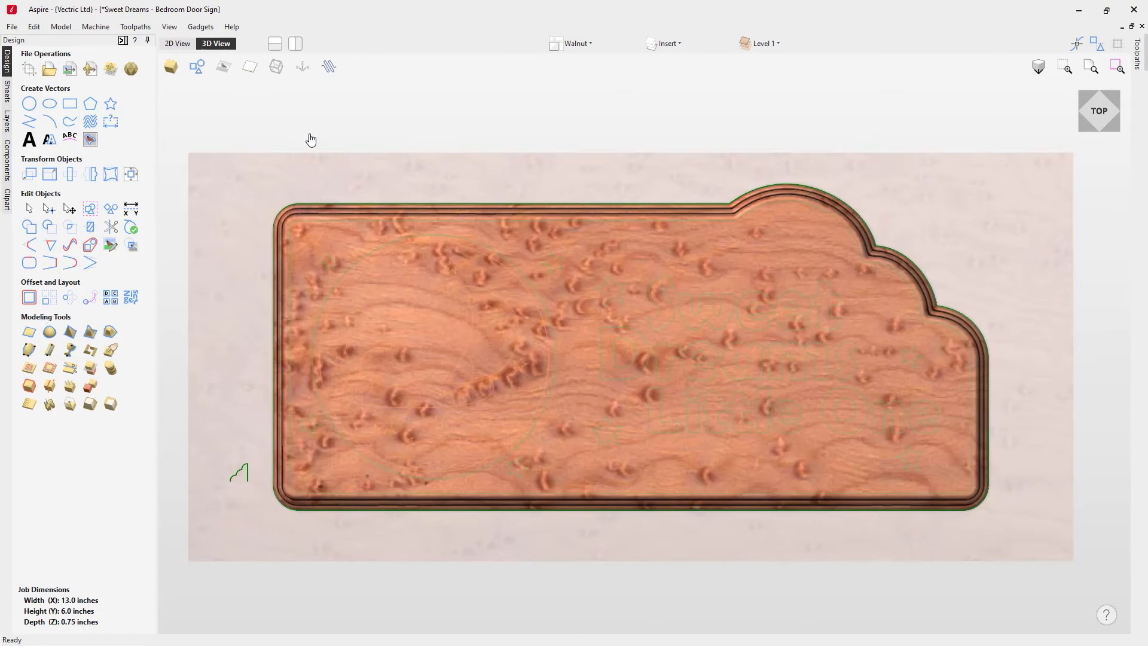
- Make Maple the active sheet and show the cloud and moon disc from directly above
left_click(590, 45)
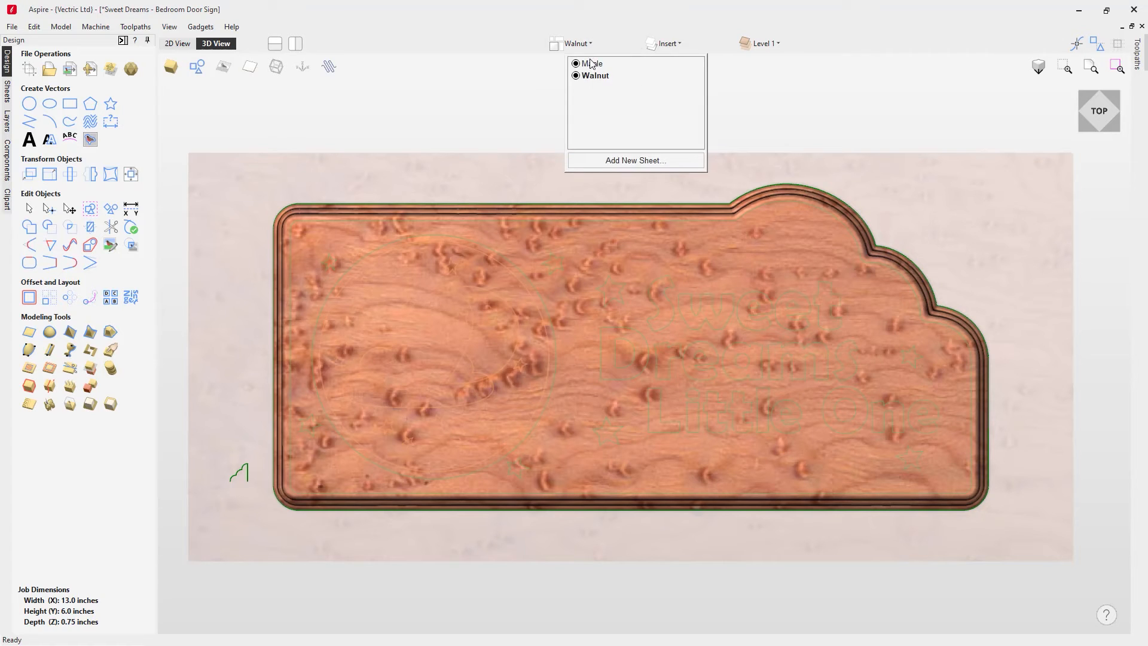
left_click(590, 64)
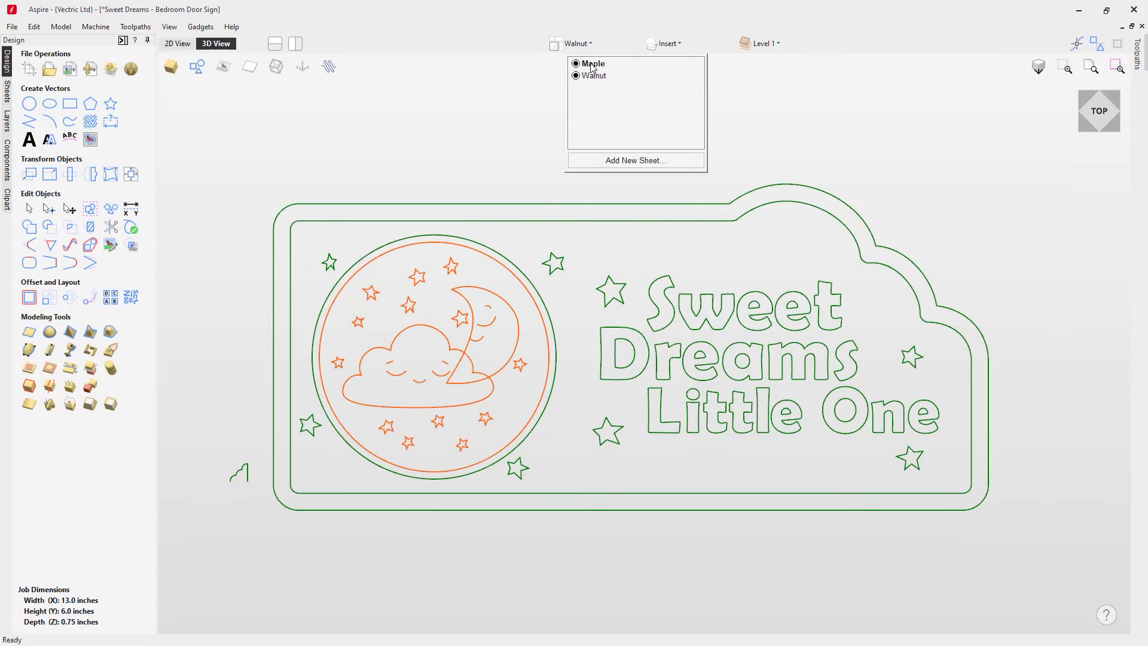
middle_click_drag(346, 419, 605, 403)
scroll(606, 406, "up", 1)
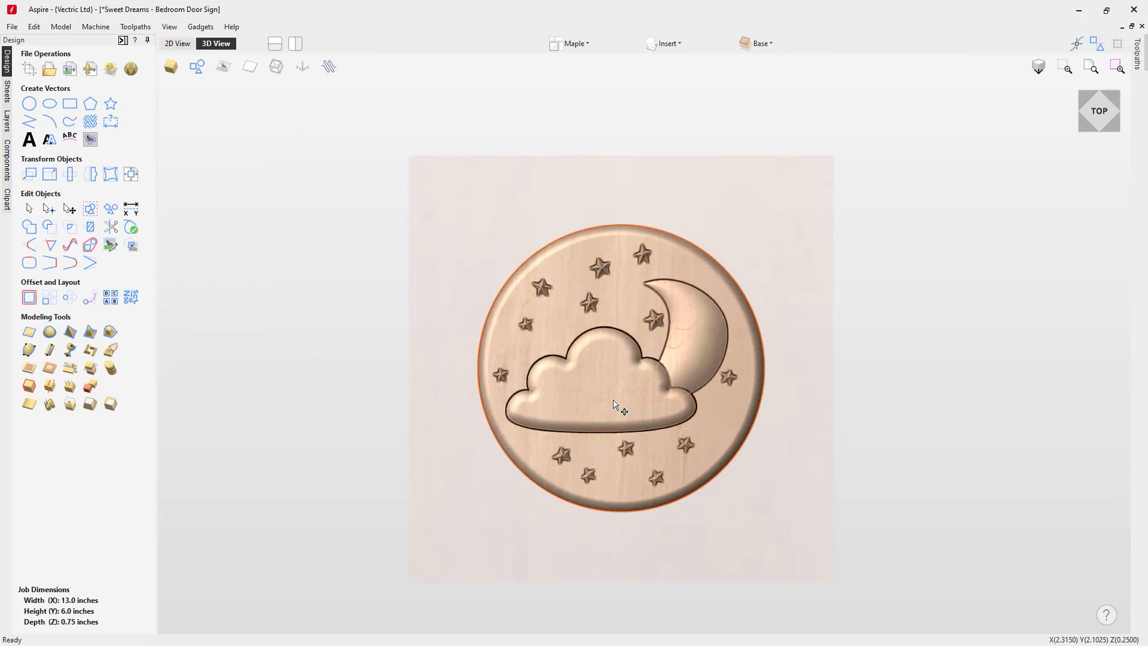
left_click(1102, 126)
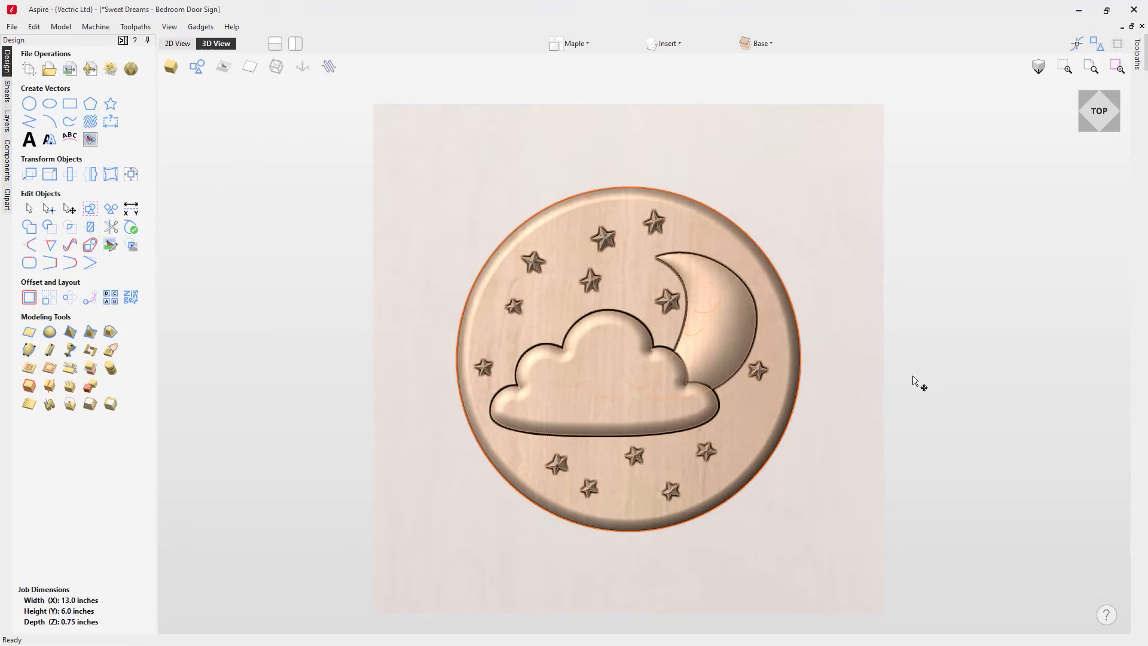
- Set up the Maple sheet's material with a 0.25 inch gap above the model
left_click(123, 41)
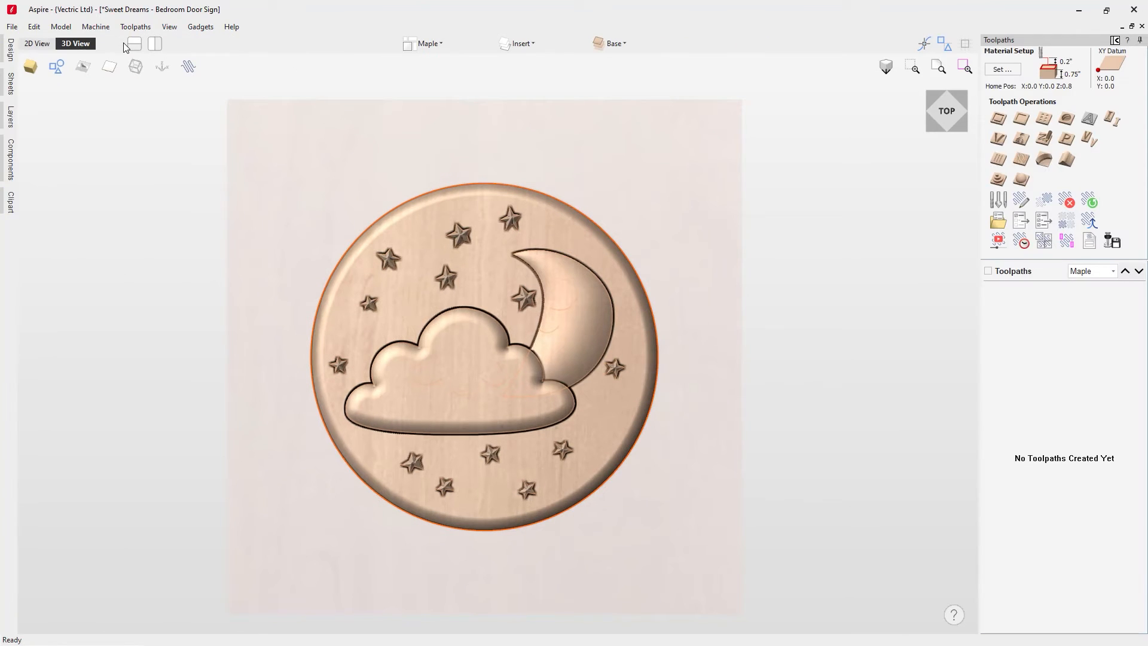
left_click(1002, 69)
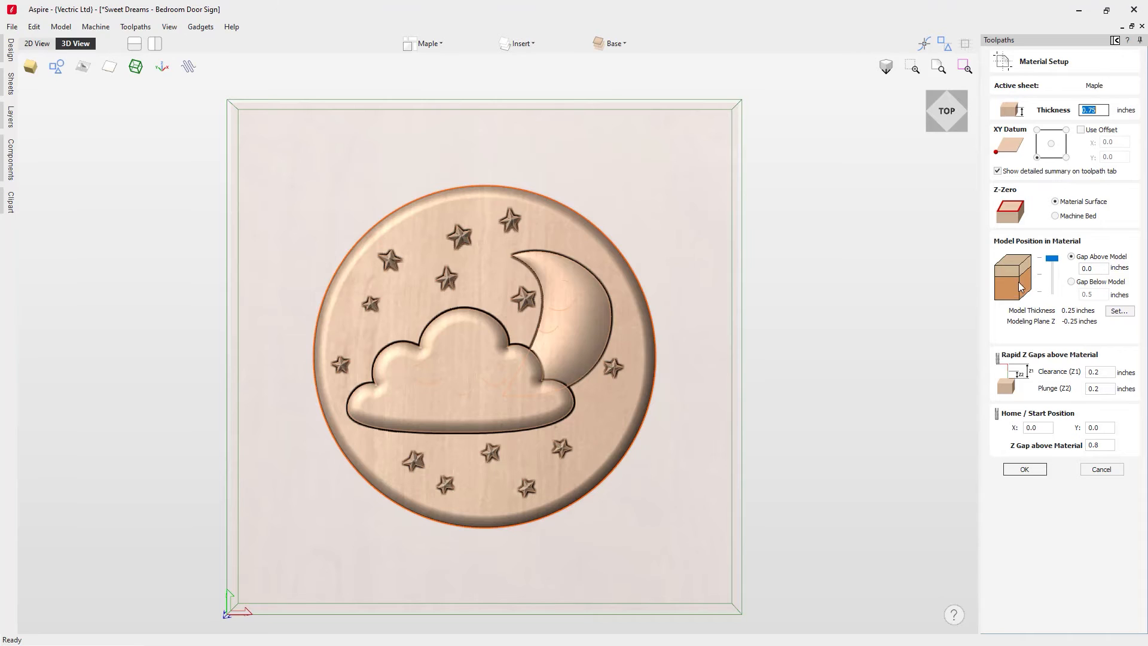
left_click(1093, 269)
type(".25")
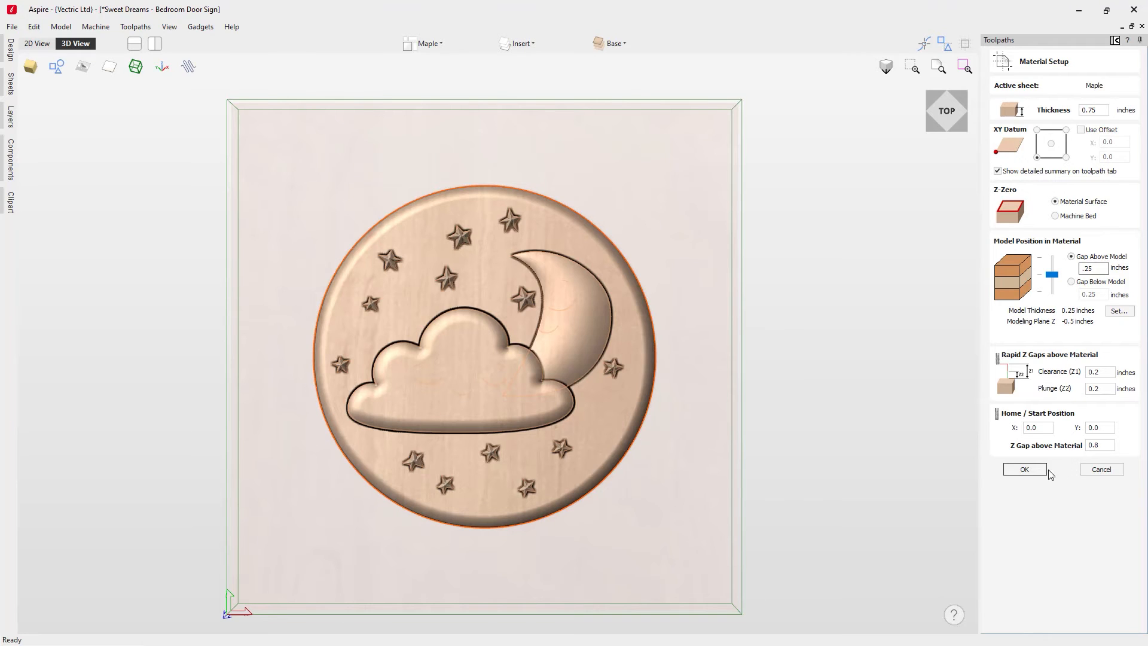
left_click(1024, 469)
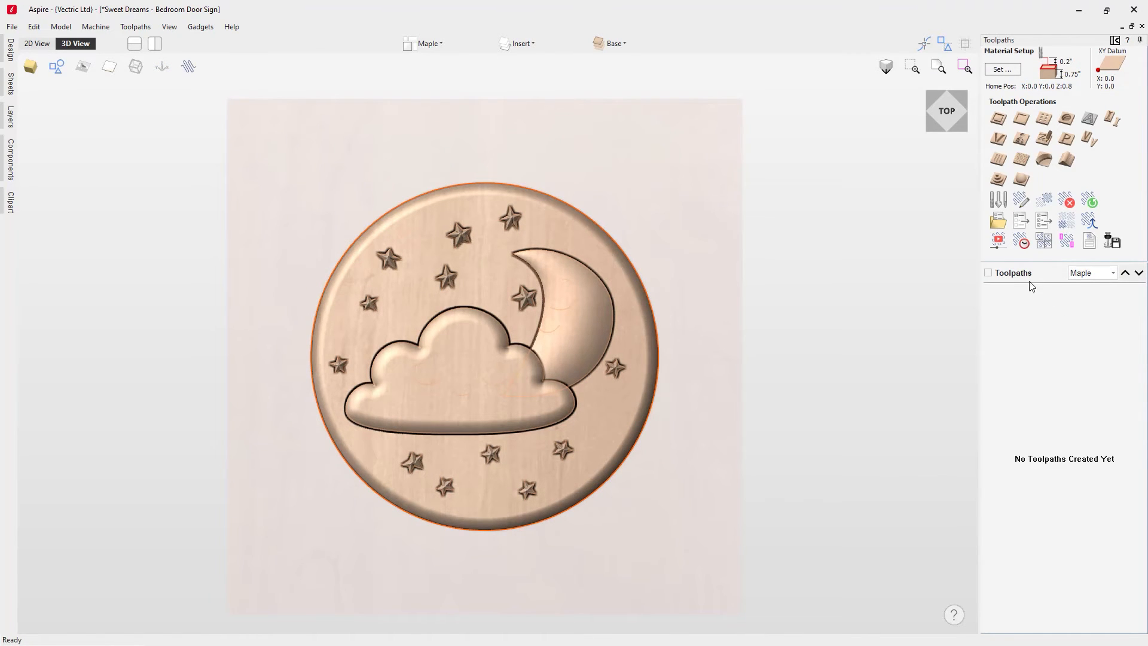
- Calculate a rough machining toolpath named 3D Roughing, limited to the disc's outer circle with a 0.125 inch boundary offset
left_click(635, 279)
left_click(998, 180)
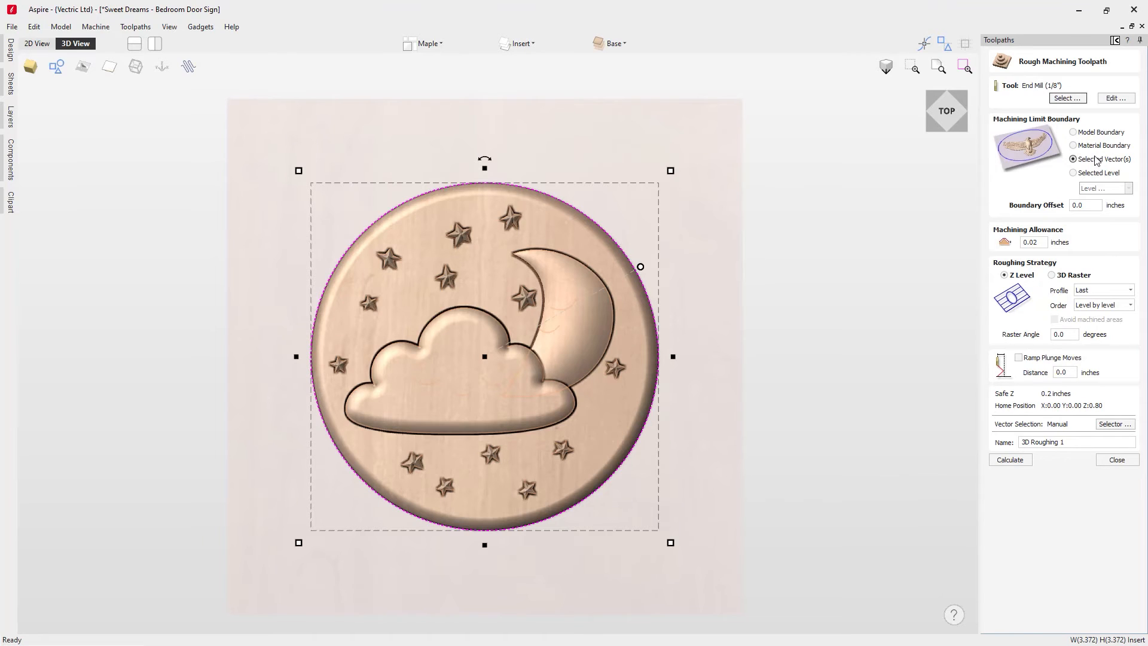
double_click(1085, 205)
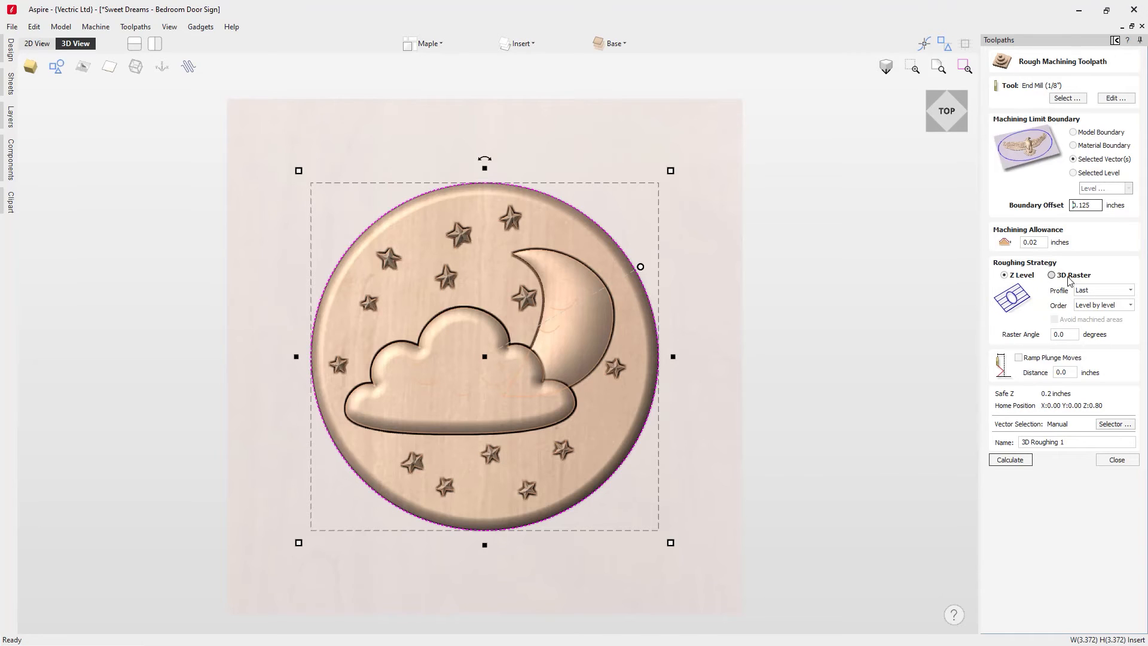
left_click(1068, 443)
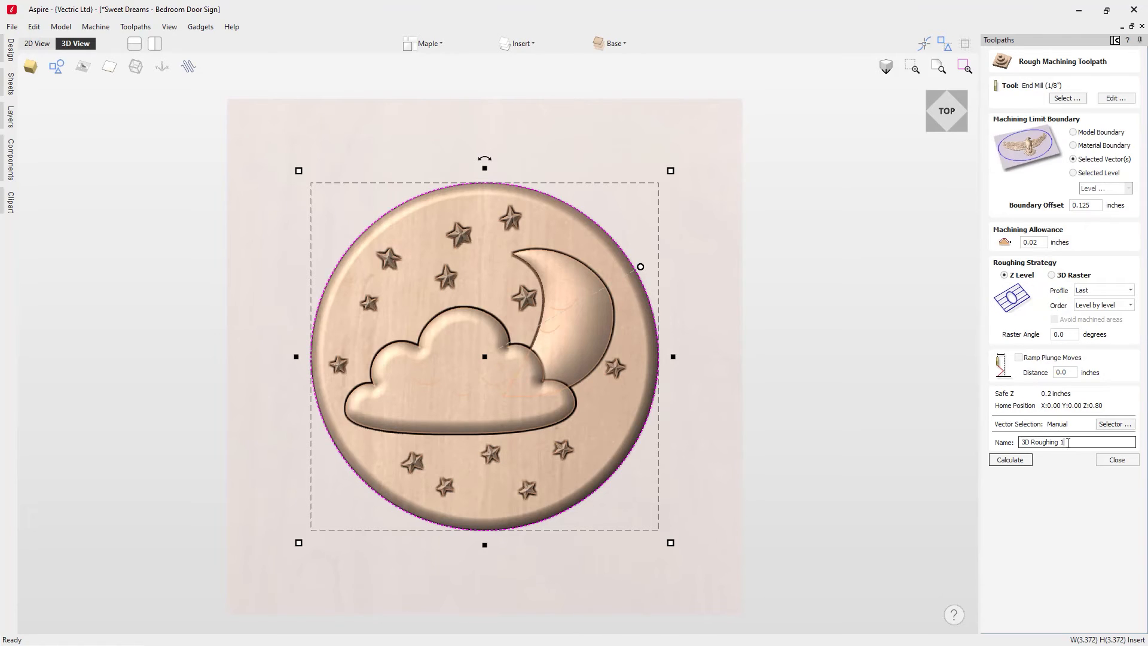
left_click(1010, 460)
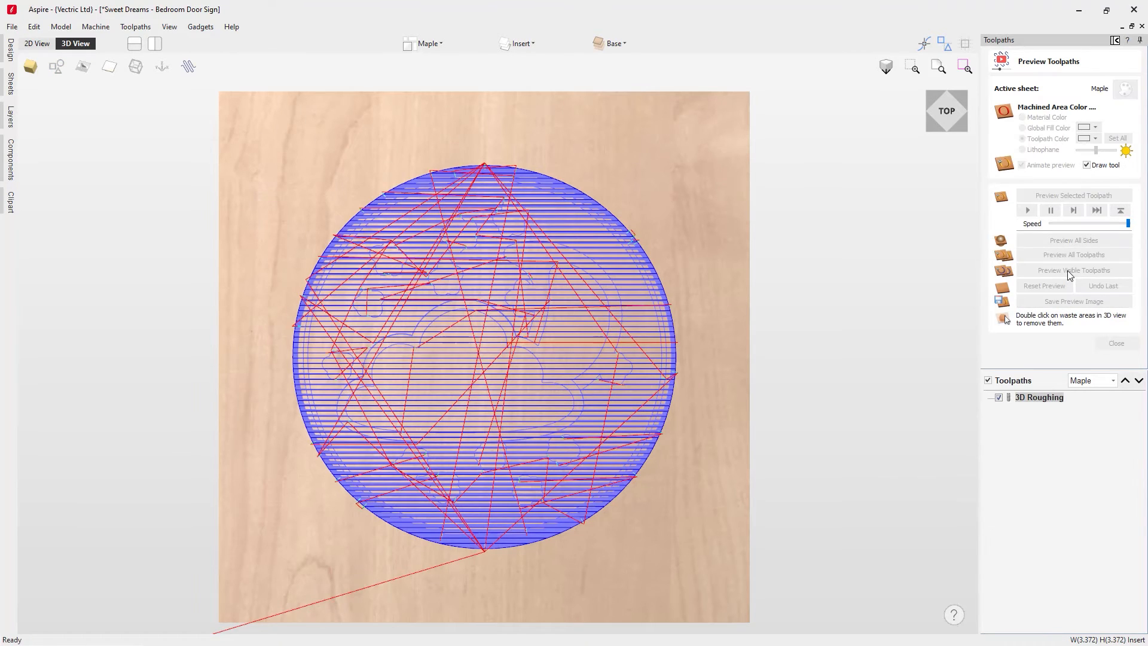
- Preview the 3D Roughing toolpath on the Maple sheet, inspect the cut from several angles and close the preview
left_click(1067, 270)
left_click_drag(501, 517, 623, 411)
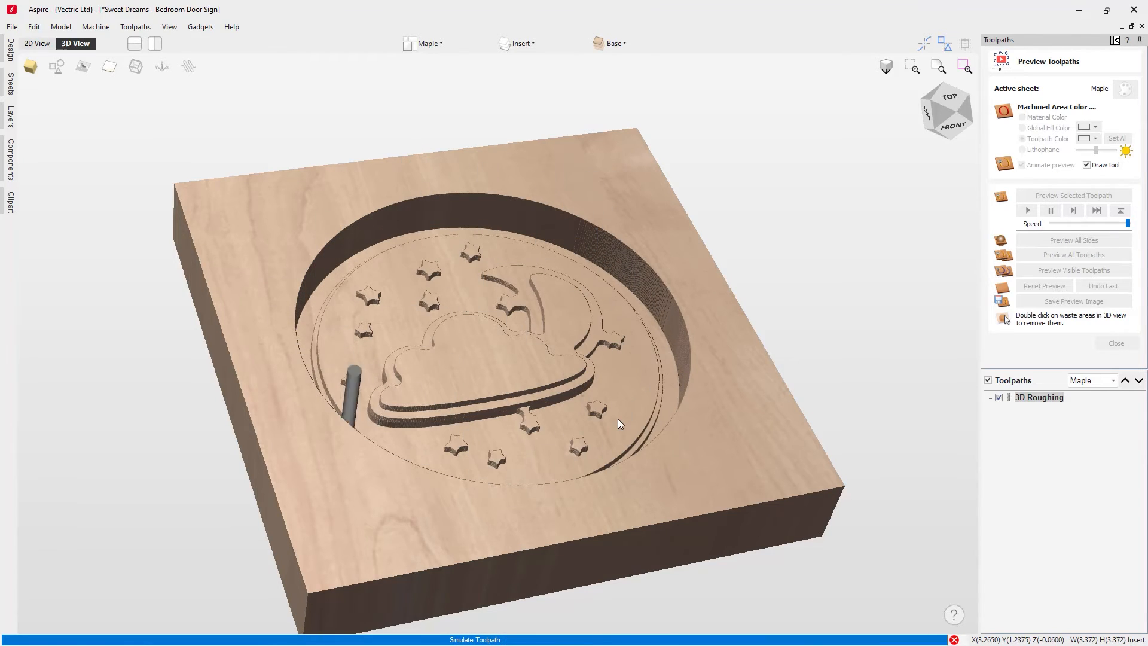
left_click_drag(668, 331, 696, 384)
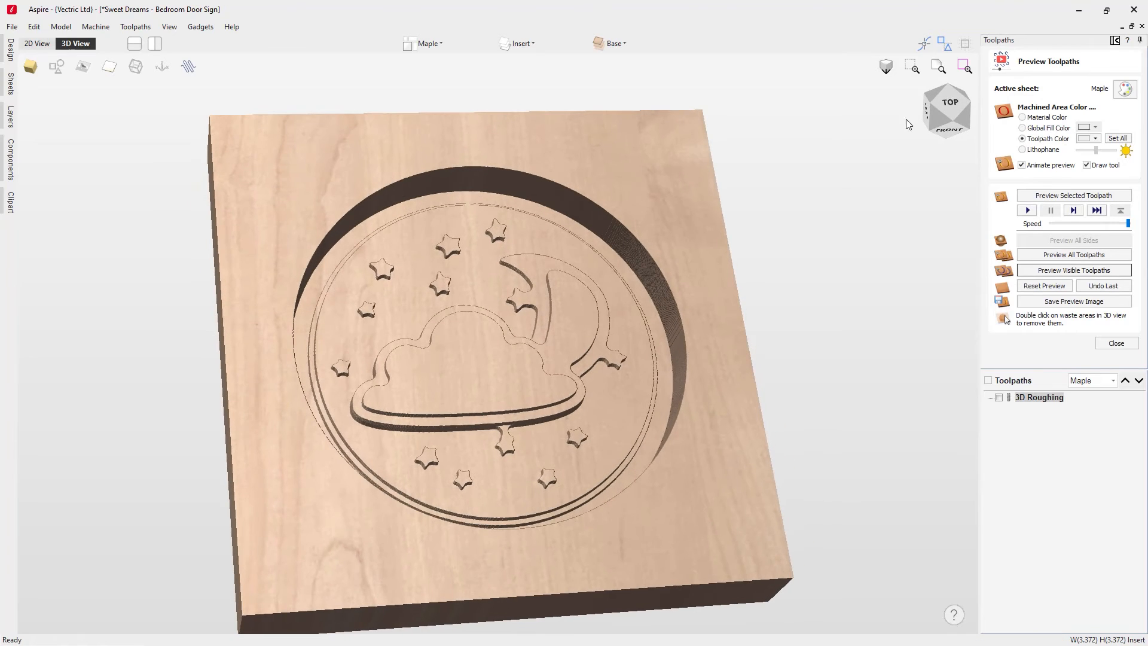
left_click(948, 101)
left_click(1115, 341)
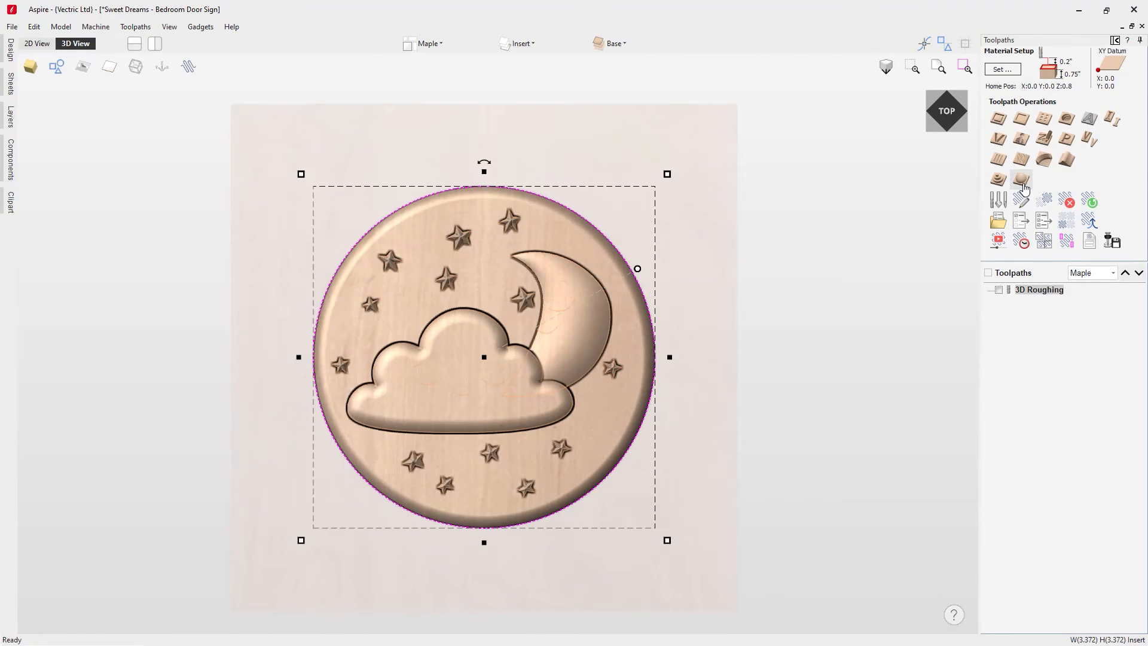
- Start a finish machining toolpath for the disc and replace its tool with the Tapered Ball Nose (3.6°, Tip 0.0625 - 1/4")
left_click(1021, 179)
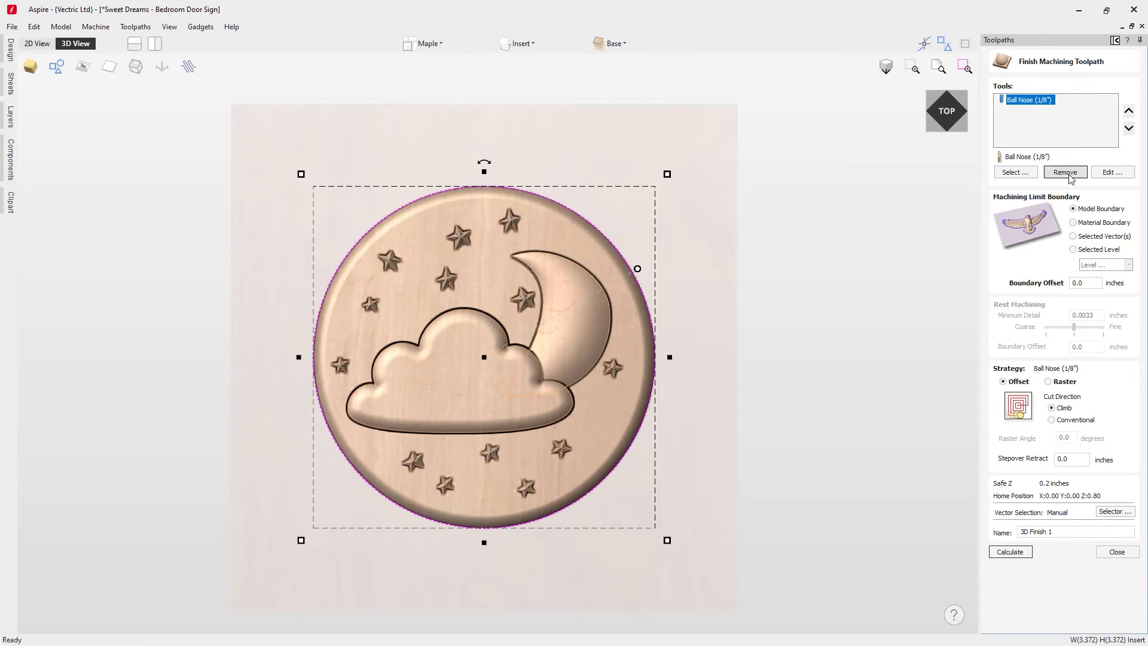
left_click(1056, 173)
left_click(1024, 173)
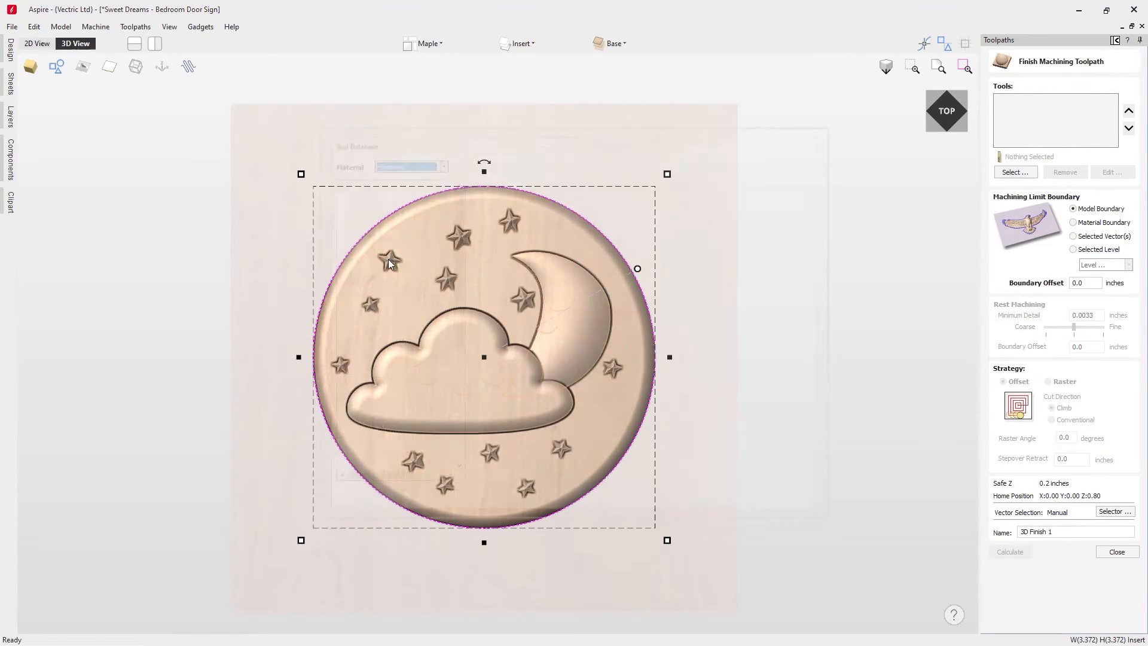
left_click(407, 265)
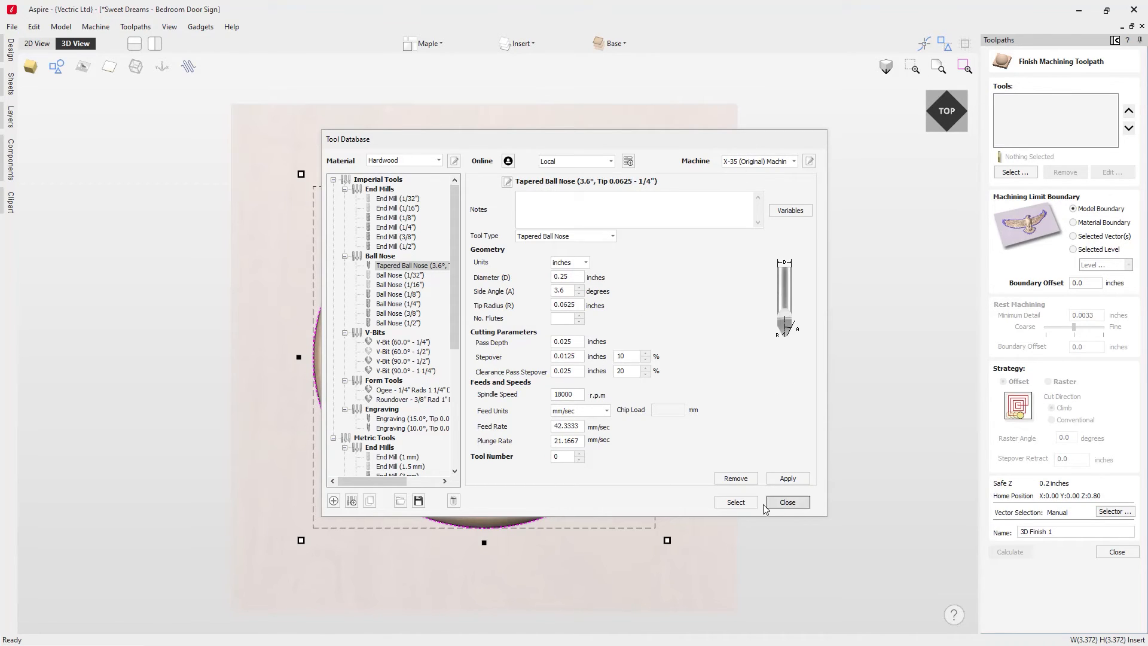
left_click(735, 502)
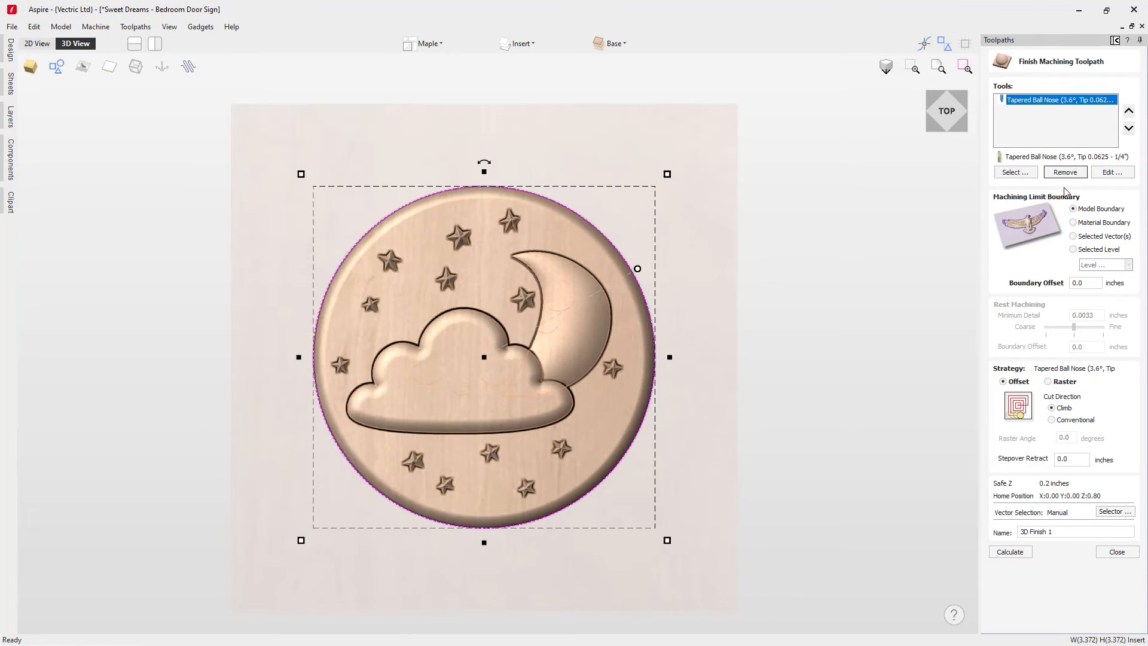
- Calculate the finish toolpath as 3D Finish, limited to the selected circle with a 0.0625 inch boundary offset and 0.01 inch stepover retract
left_click(1073, 237)
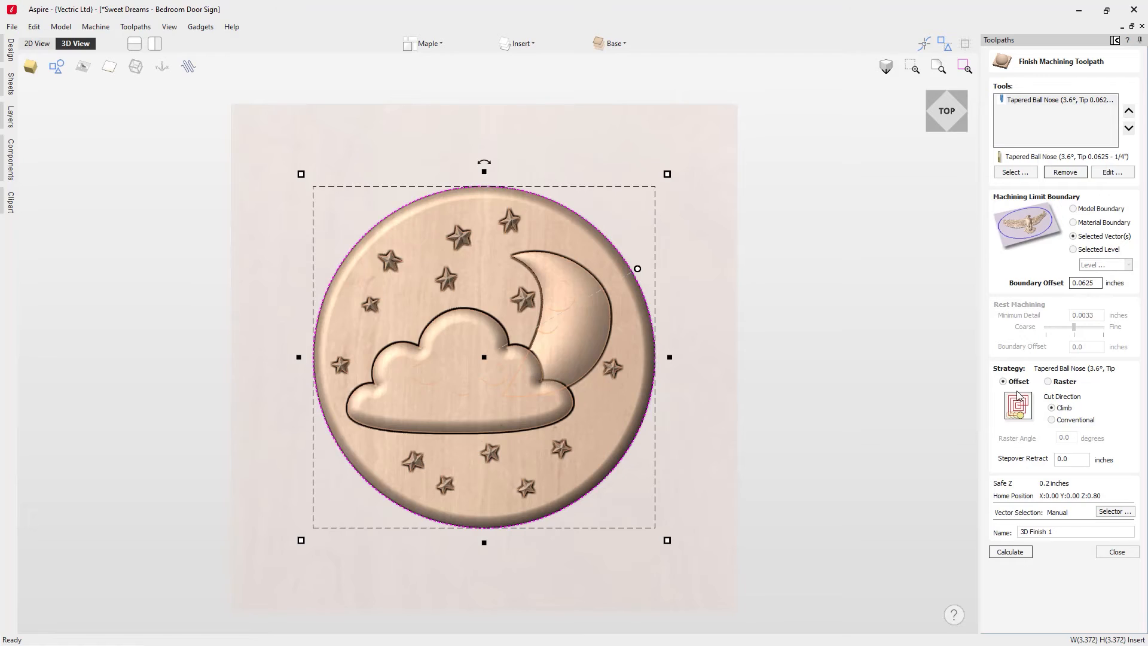
double_click(1064, 458)
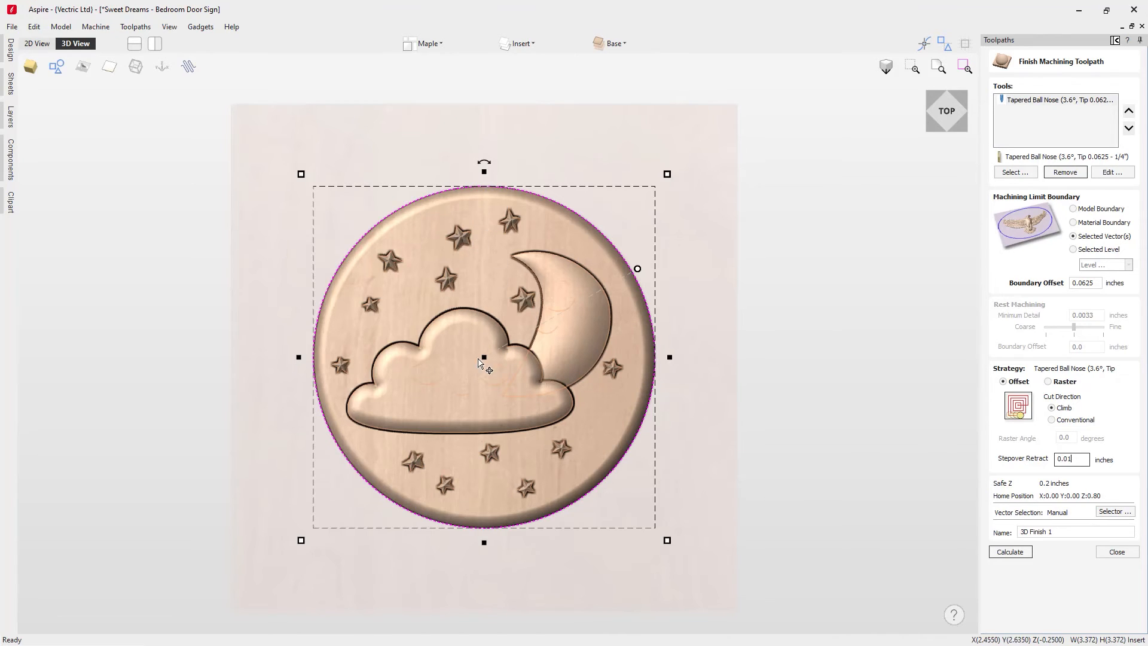
left_click(1052, 532)
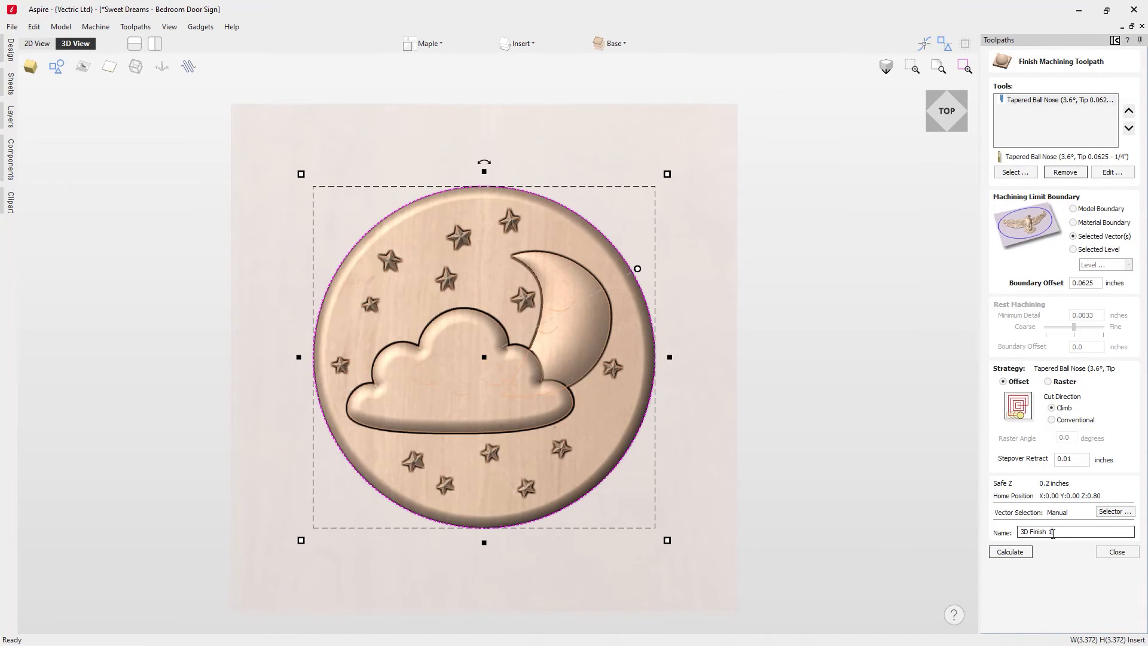
key("BackSpace")
left_click(1023, 552)
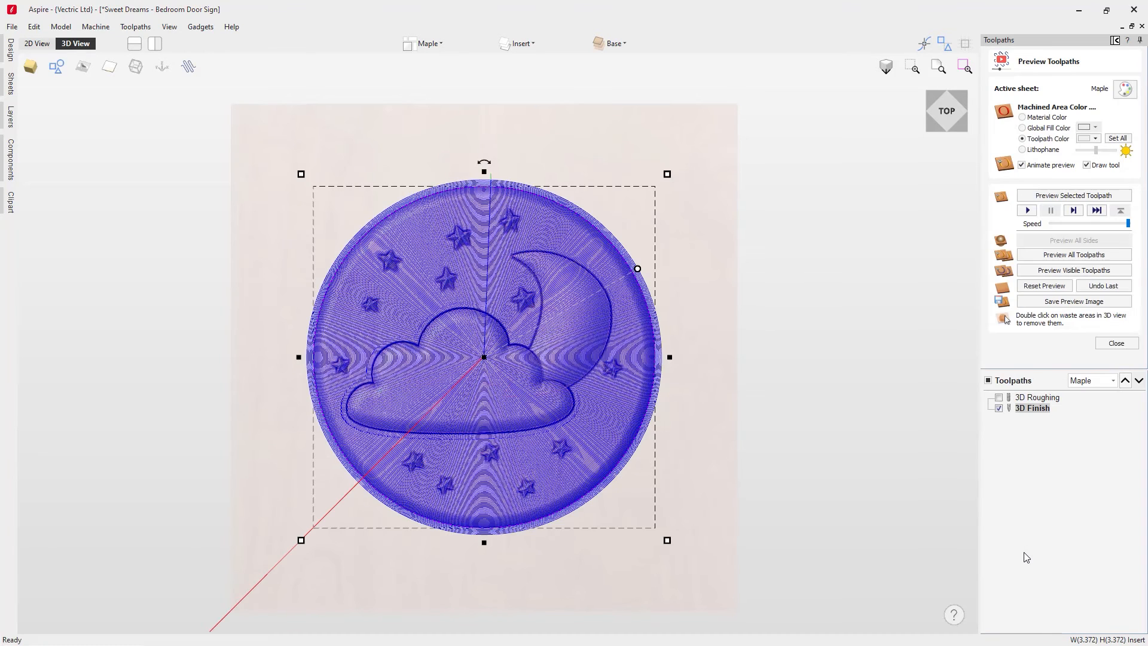
- Preview the 3D Finish toolpath and inspect the carved moon, cloud and stars at an angle
left_click(1065, 271)
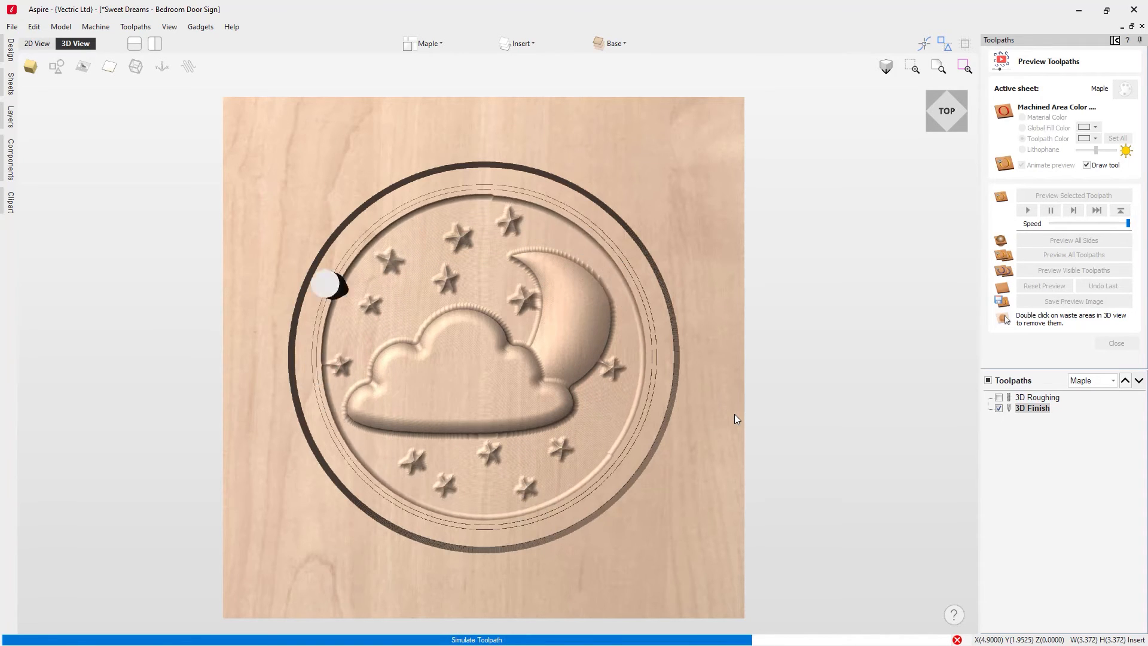
left_click_drag(442, 557, 913, 447)
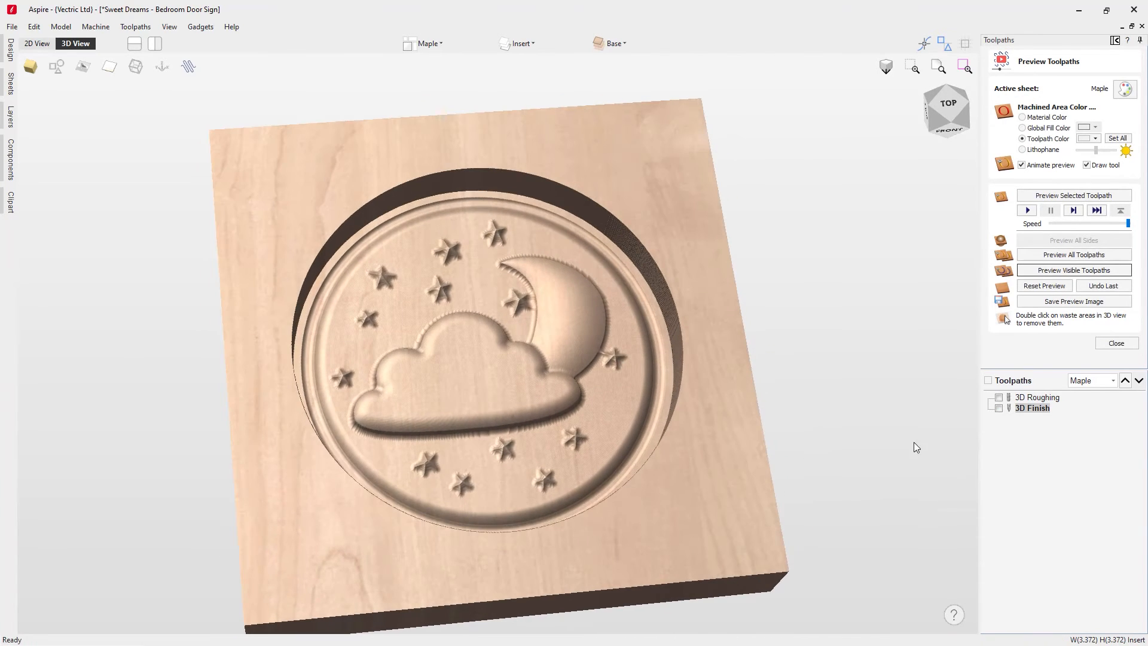
- Reduce the 3D Finish toolpath's tool stepover to 8% and recalculate the toolpath
double_click(1026, 409)
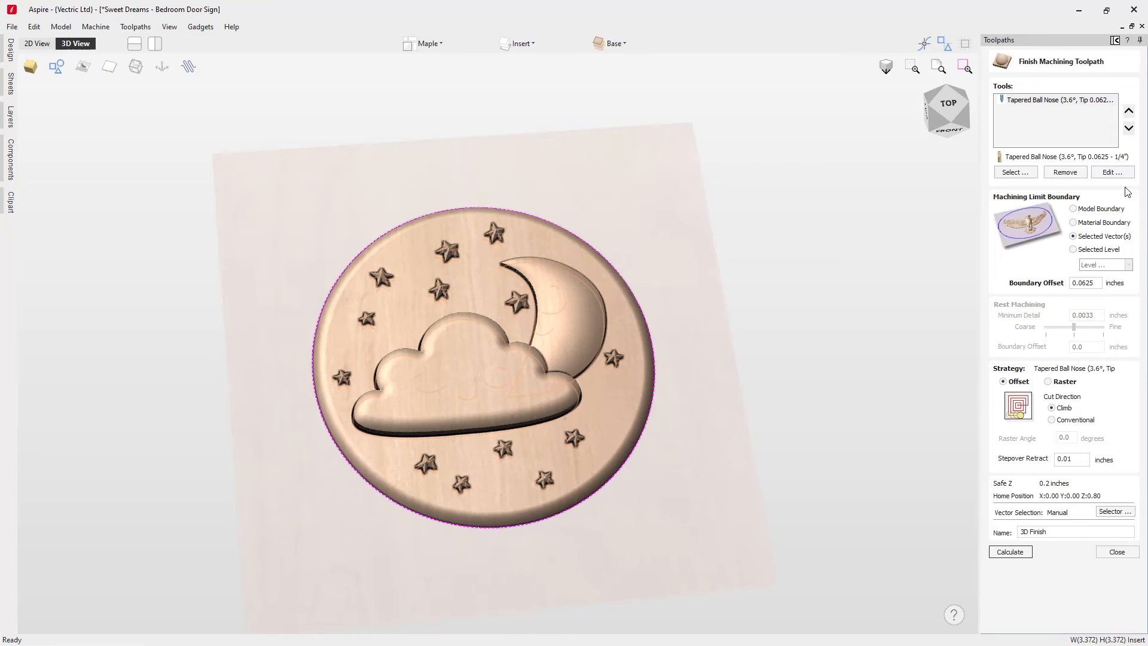
left_click(1112, 172)
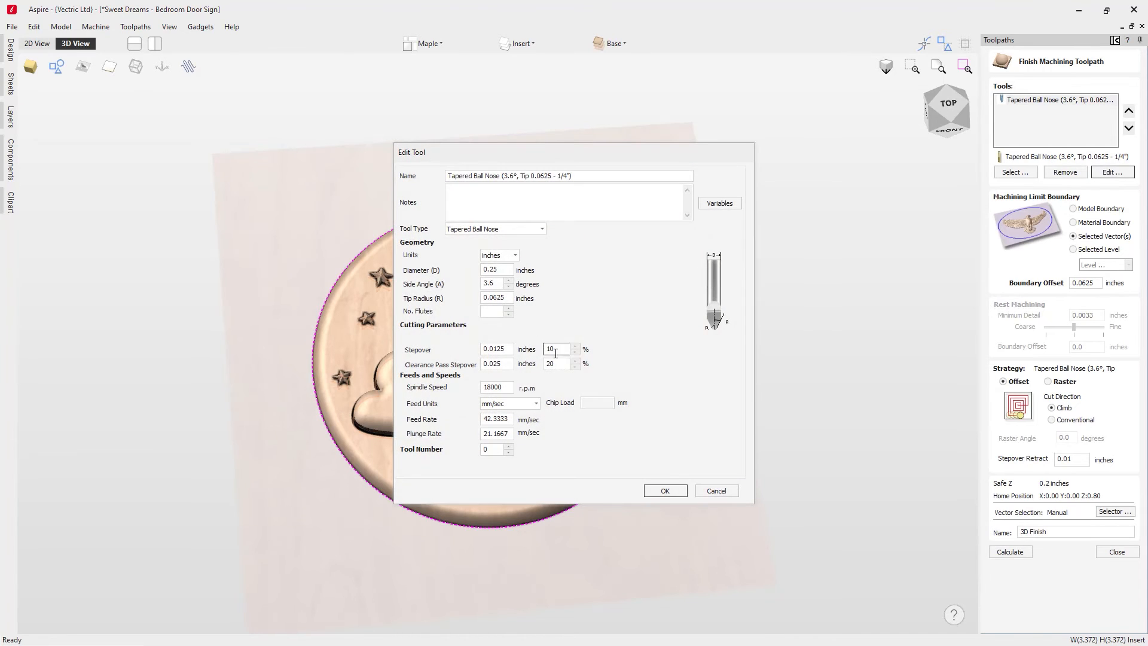
left_click_drag(562, 349, 527, 350)
type("8")
left_click(664, 490)
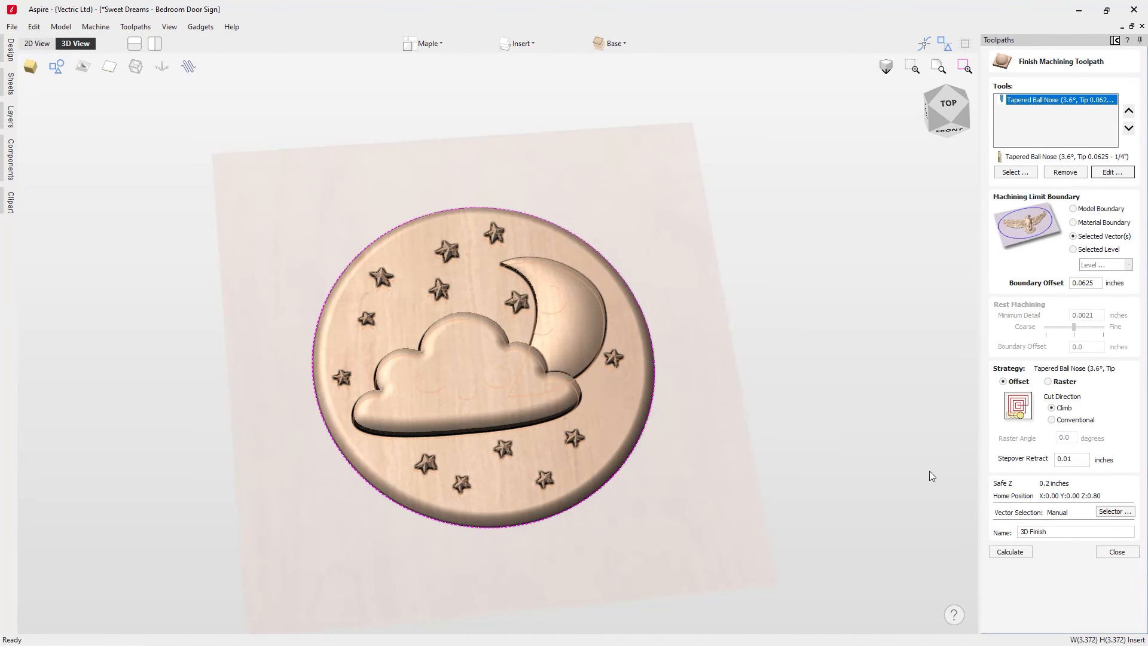
left_click(1029, 552)
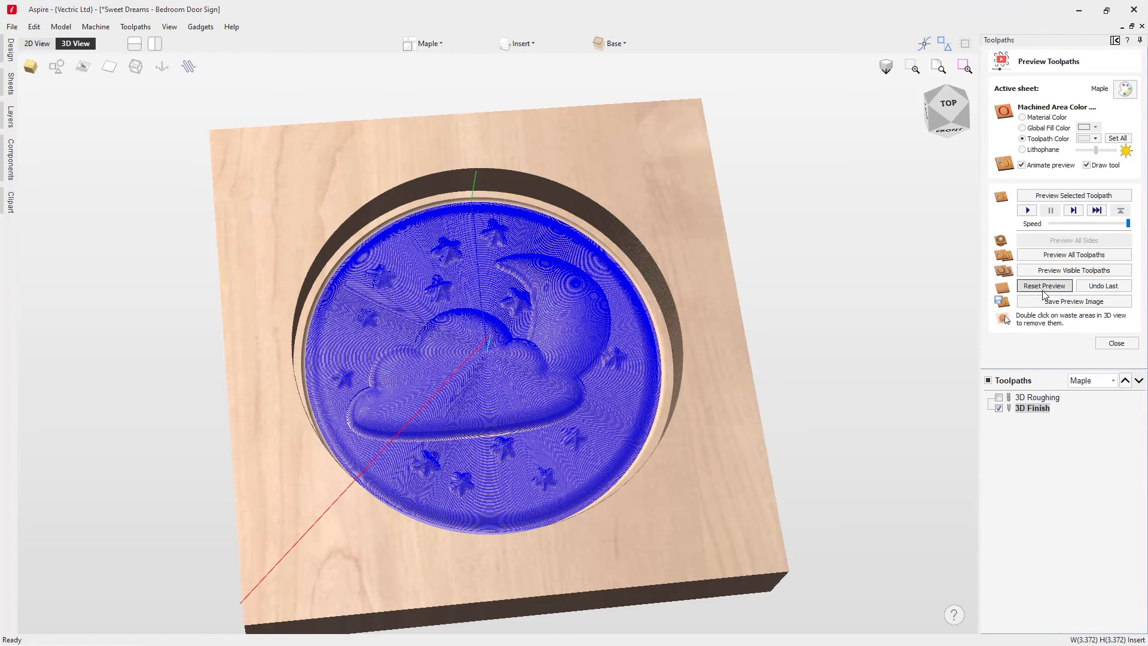
- Reset the preview, simulate the 3D Roughing and 3D Finish toolpaths together, inspect the result and close the preview
left_click(998, 397)
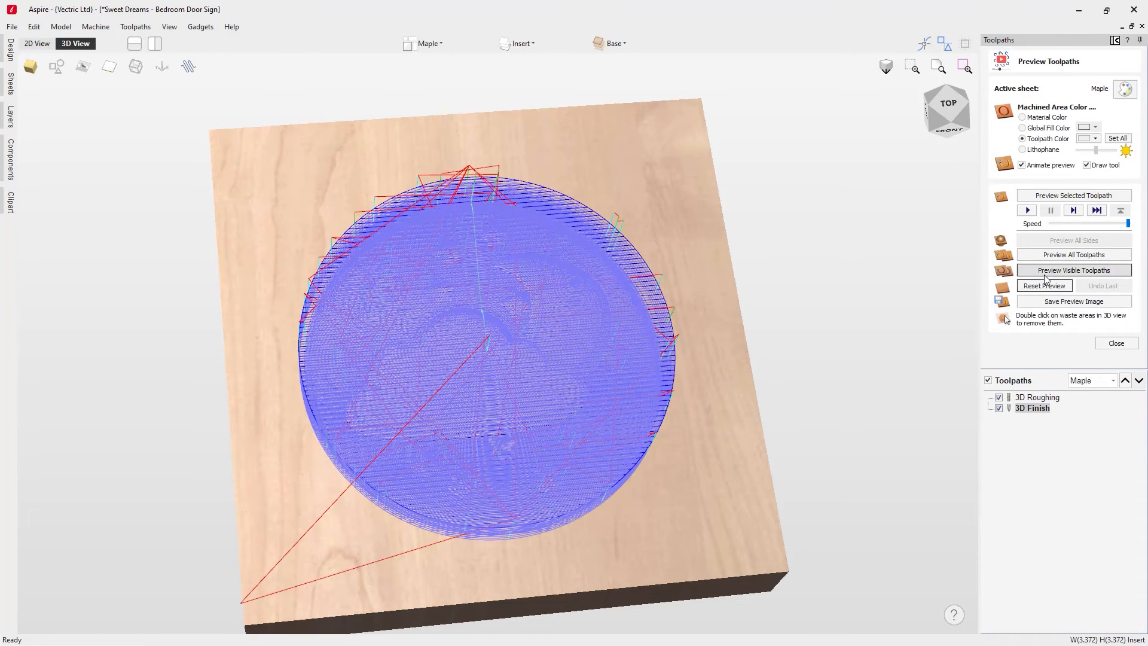
left_click(1046, 270)
left_click_drag(688, 388, 684, 478)
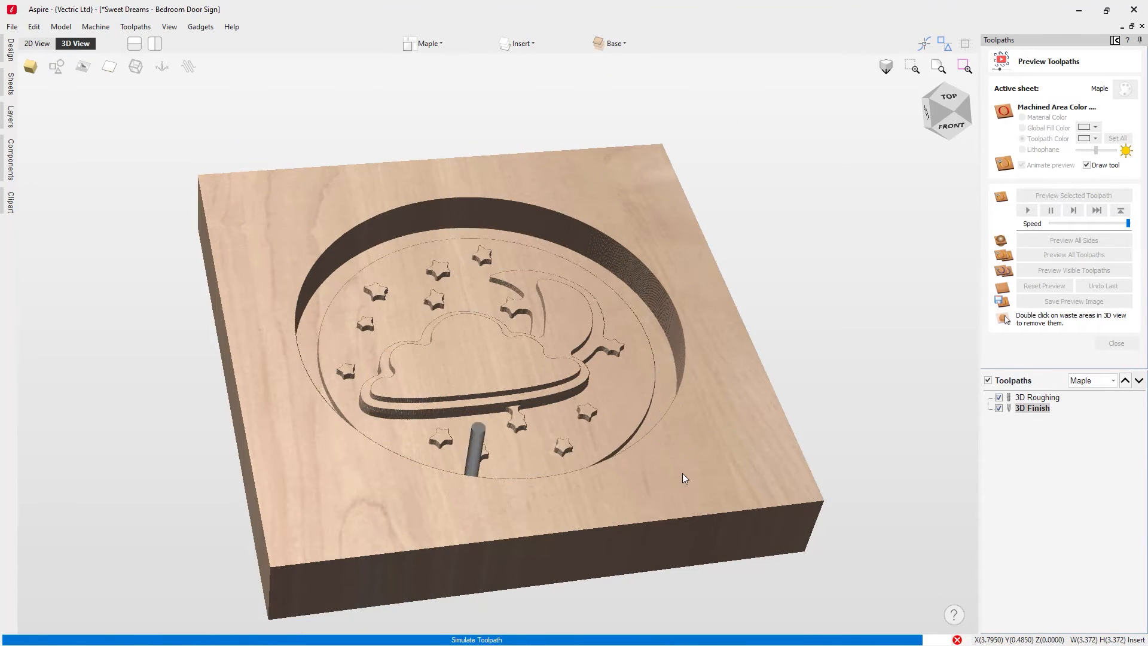
left_click_drag(682, 472, 663, 491)
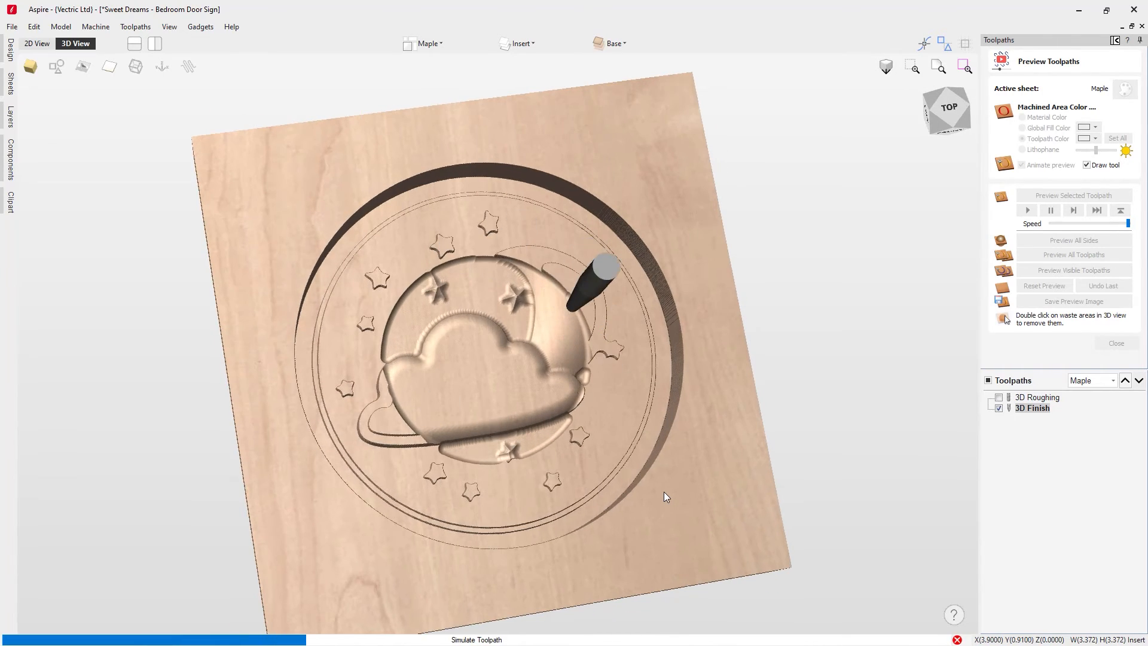
left_click_drag(704, 526, 544, 482)
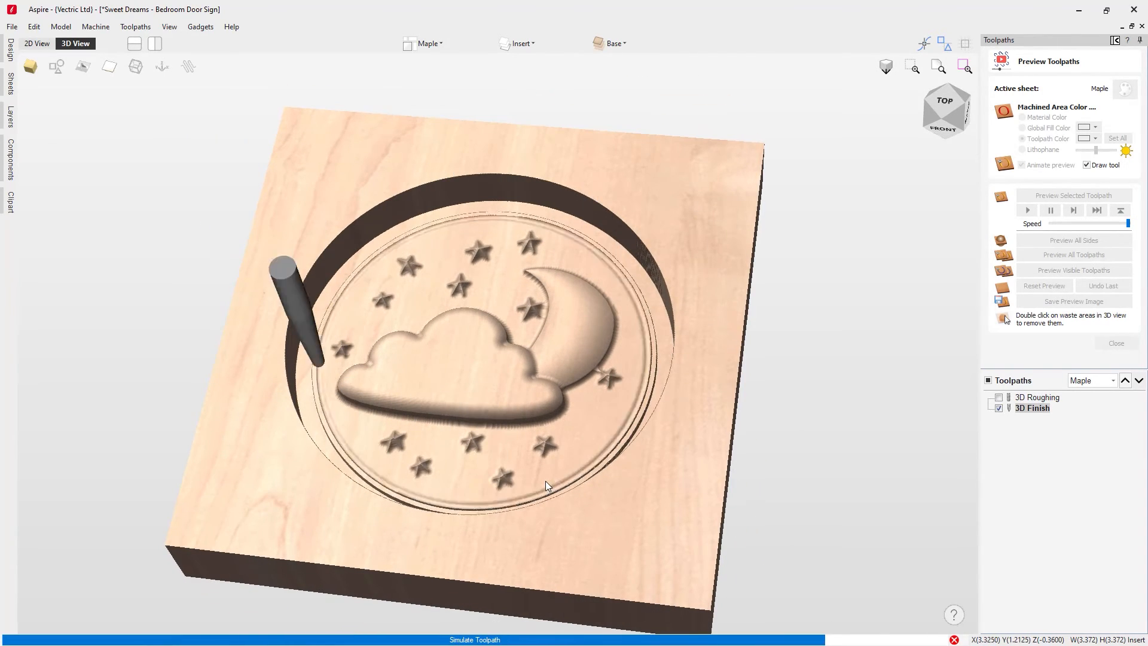
left_click_drag(421, 426, 508, 433)
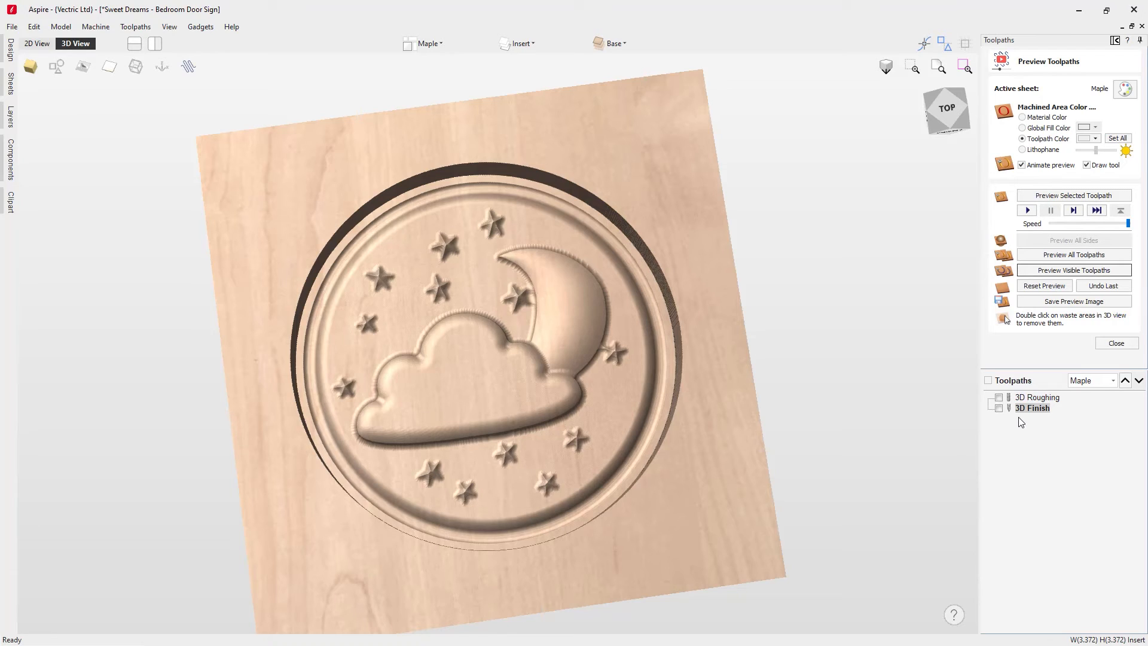
left_click(1116, 343)
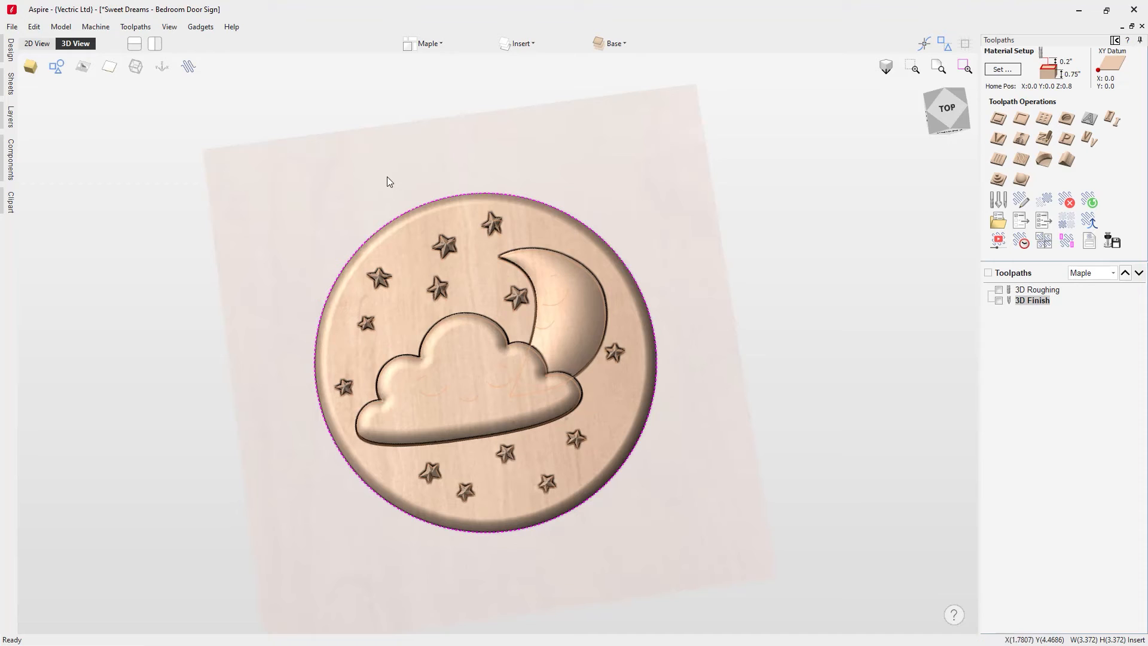
- Select the eye, eyebrow and mouth vectors of the cloud and moon from above, hiding the model while picking them
left_click(947, 109)
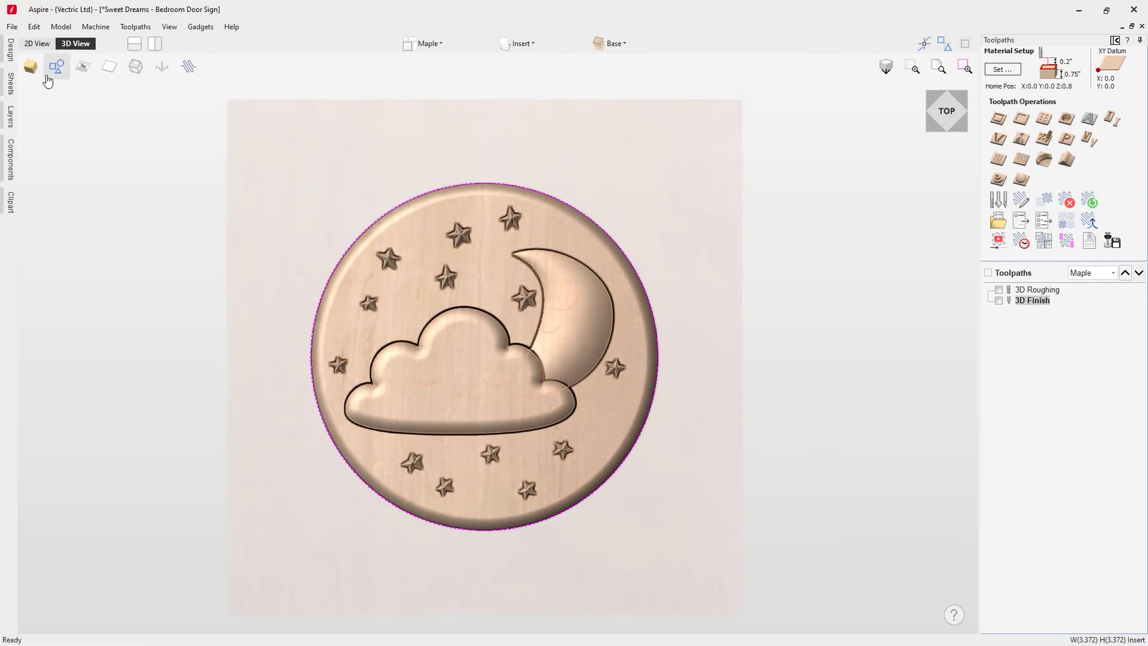
left_click(30, 66)
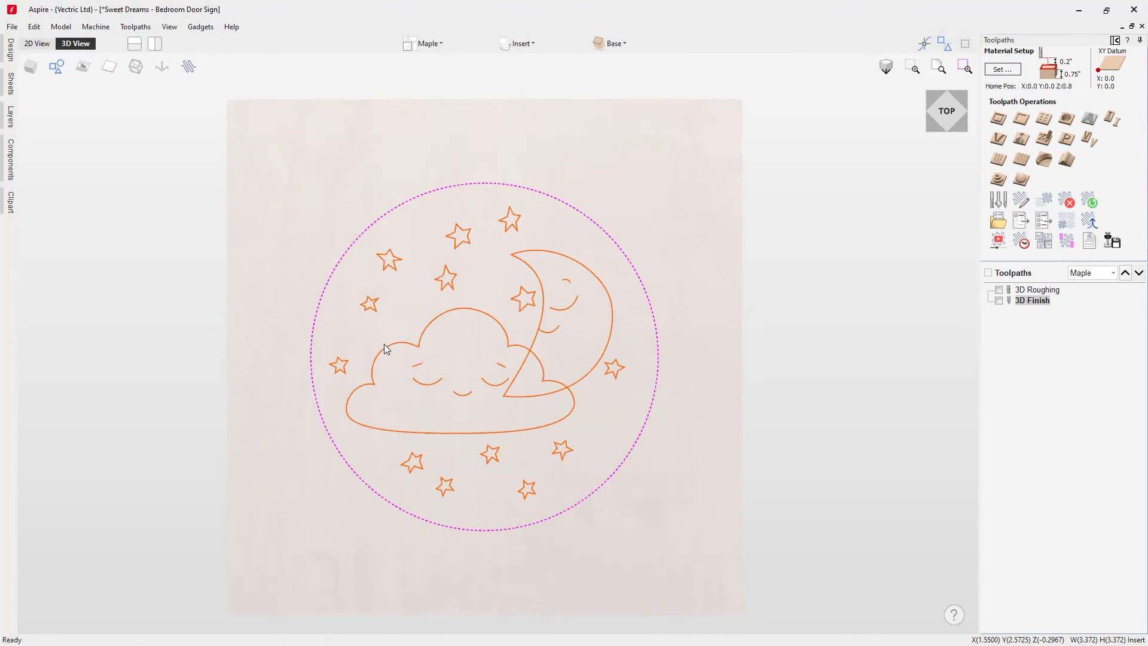
left_click_drag(485, 375, 524, 408)
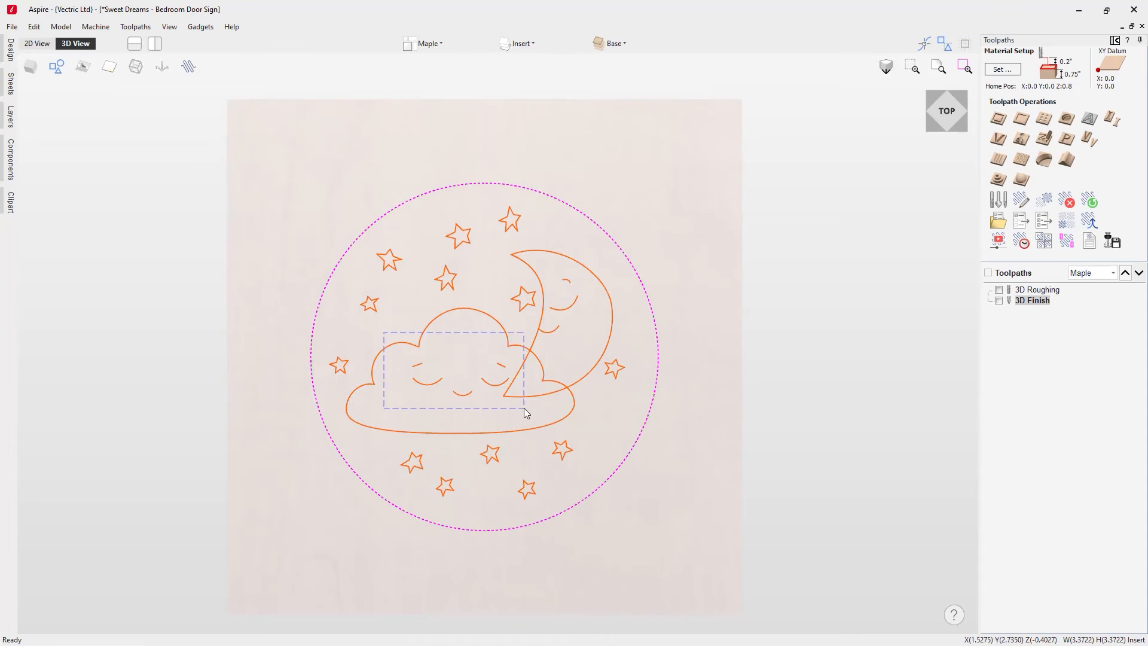
left_click(550, 331, "shift")
left_click(566, 298, "shift")
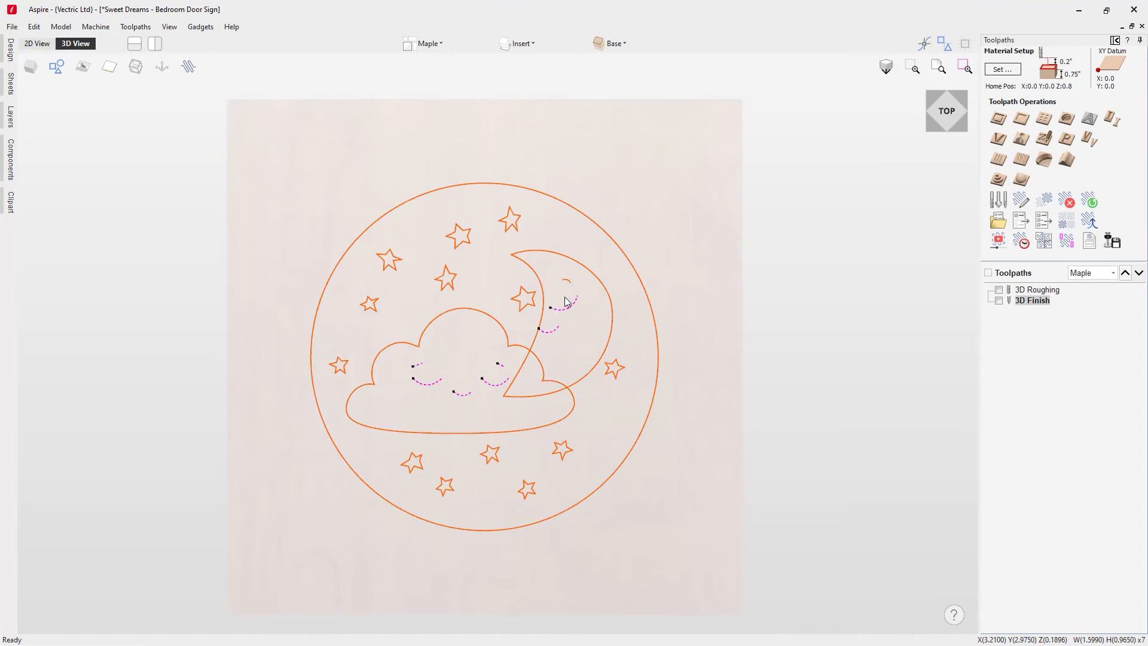
left_click(568, 281, "shift")
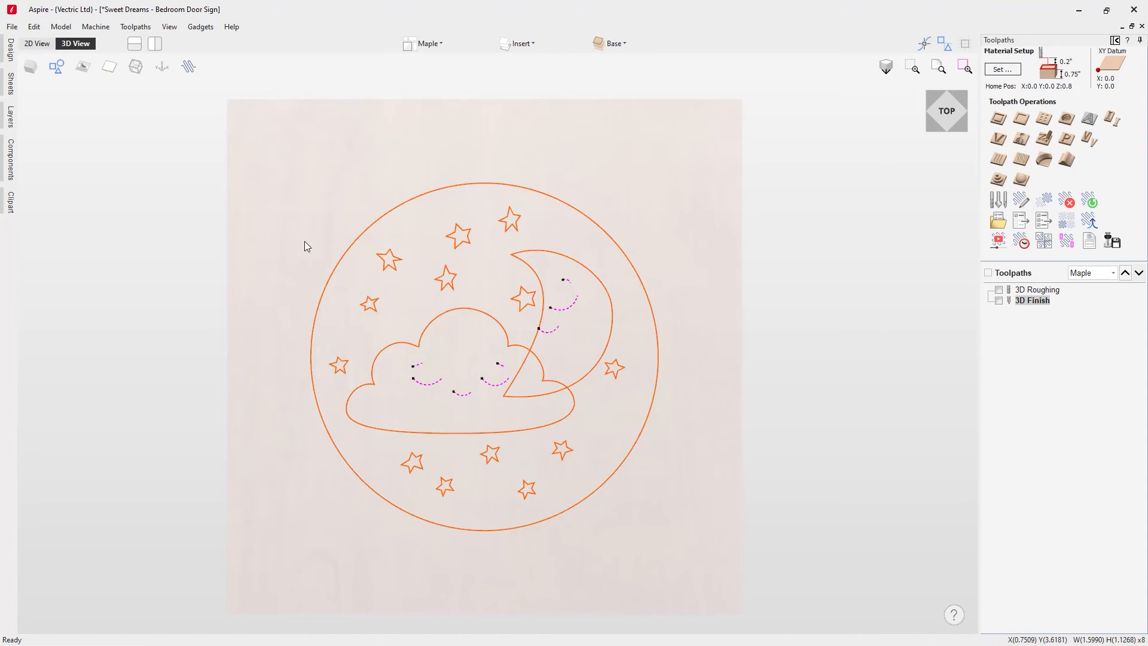
left_click(31, 66)
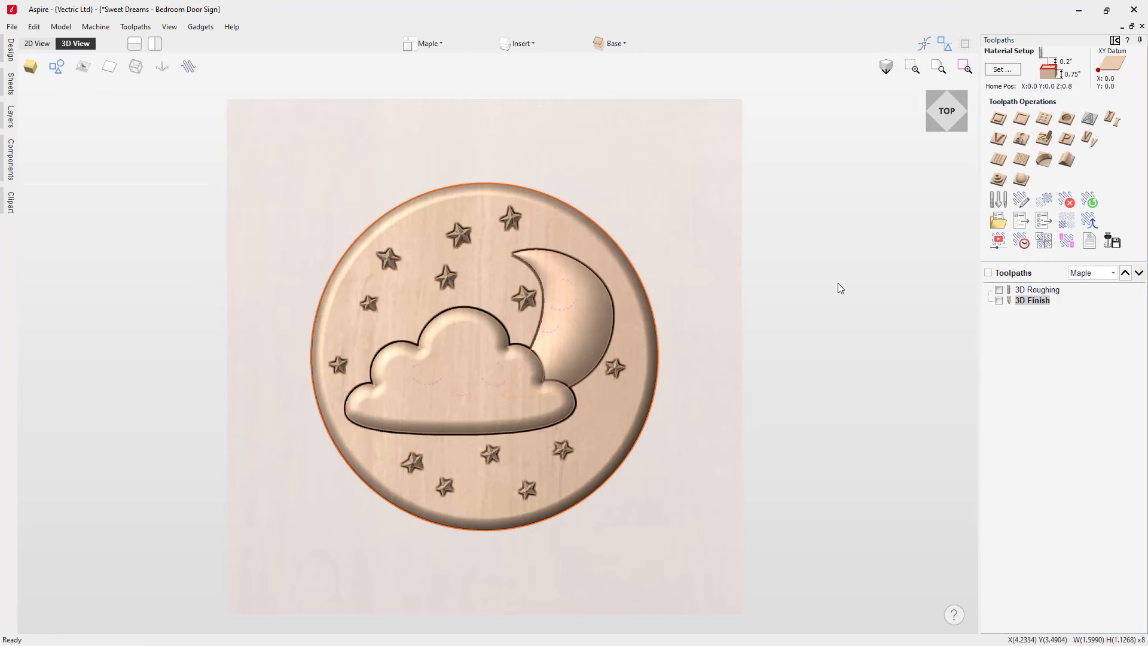
- Start a 2D profile toolpath with advanced options, a 0.02 inch cut depth and the Tapered Ball Nose (3.6°, Tip 0.0625 - 1/4")
left_click(998, 119)
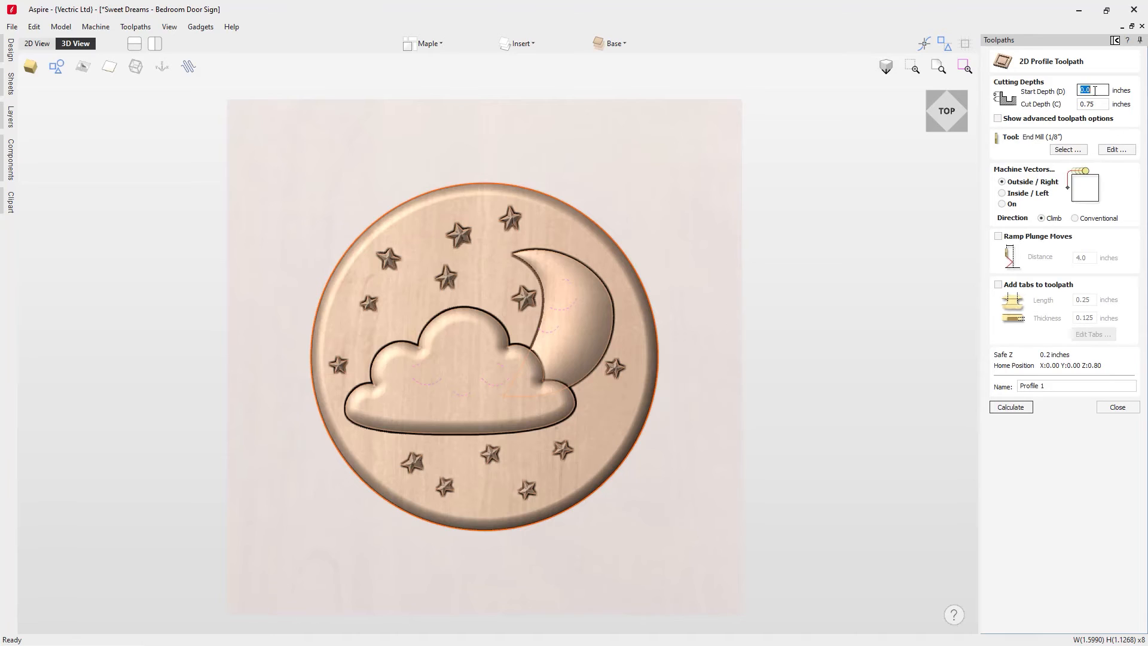
left_click(997, 118)
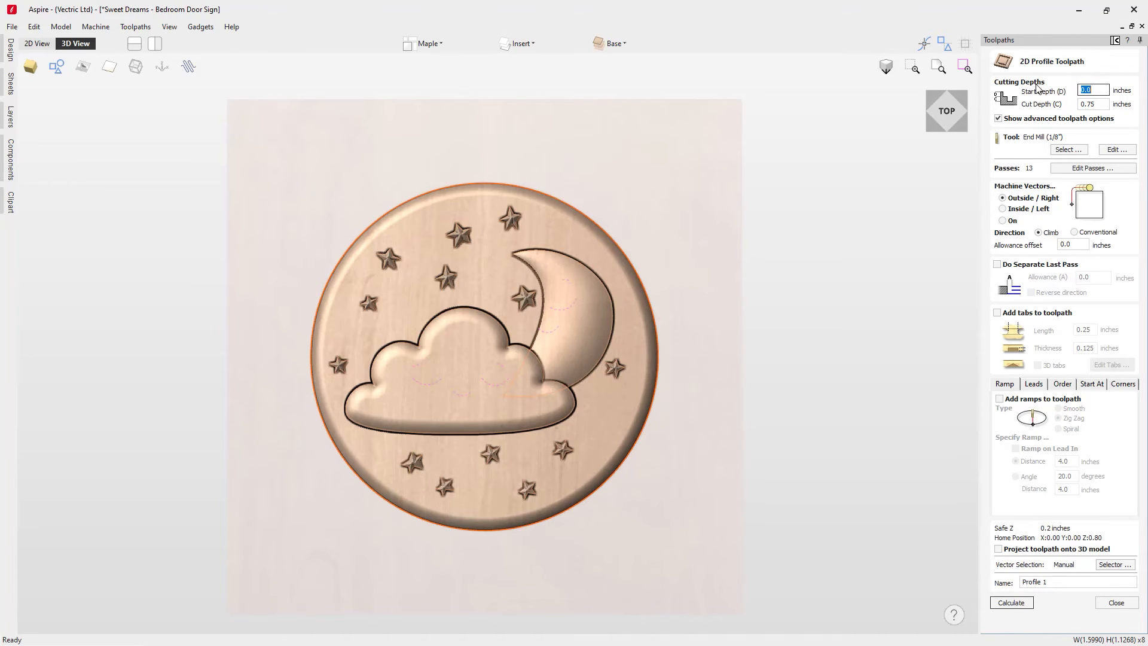
key("Tab")
type("0")
left_click(1076, 154)
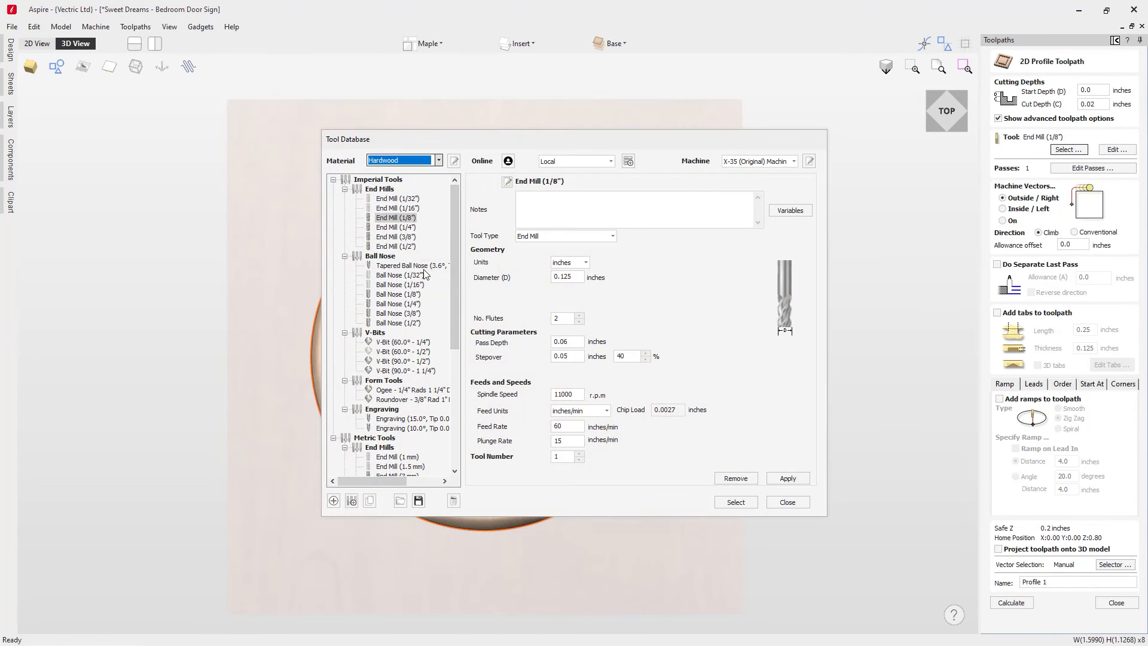
left_click(411, 265)
left_click(744, 504)
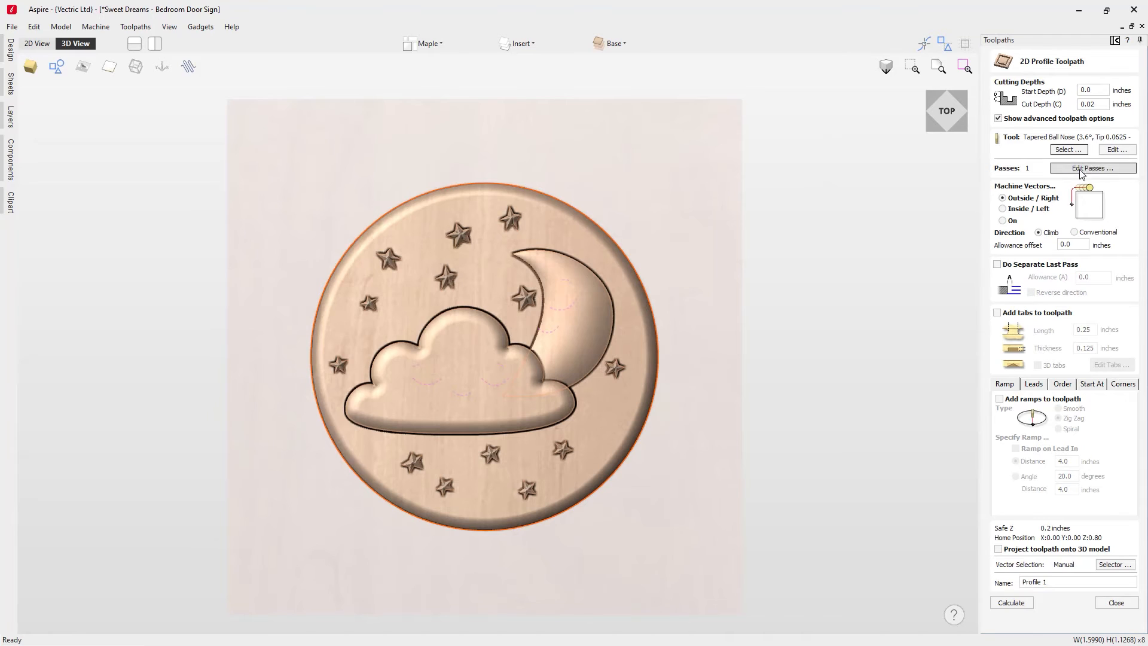
- Machine on the selected face vectors, project the profile toolpath onto the 3D model and calculate it
left_click(1003, 221)
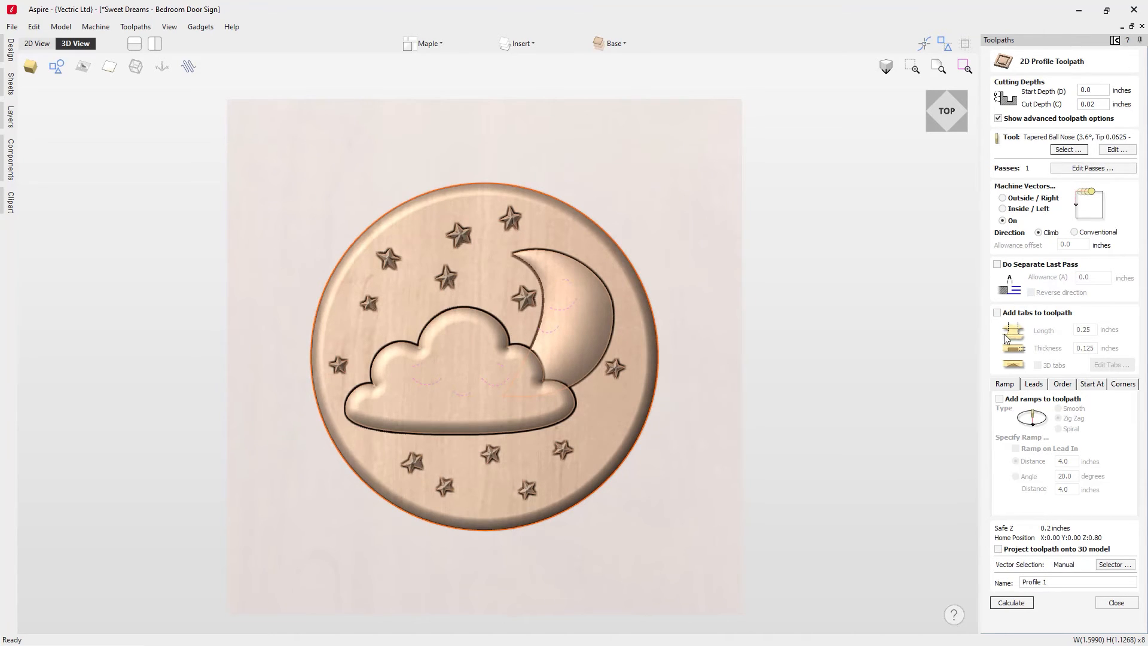
left_click(998, 549)
left_click_drag(422, 573, 568, 393)
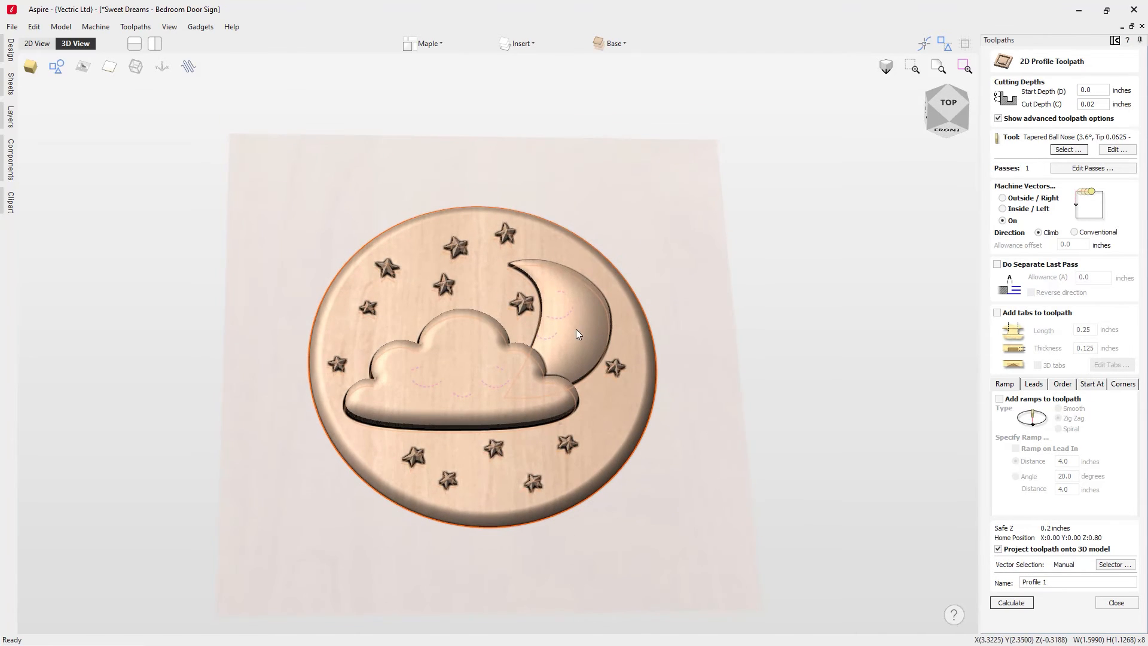
left_click_drag(484, 208, 541, 263)
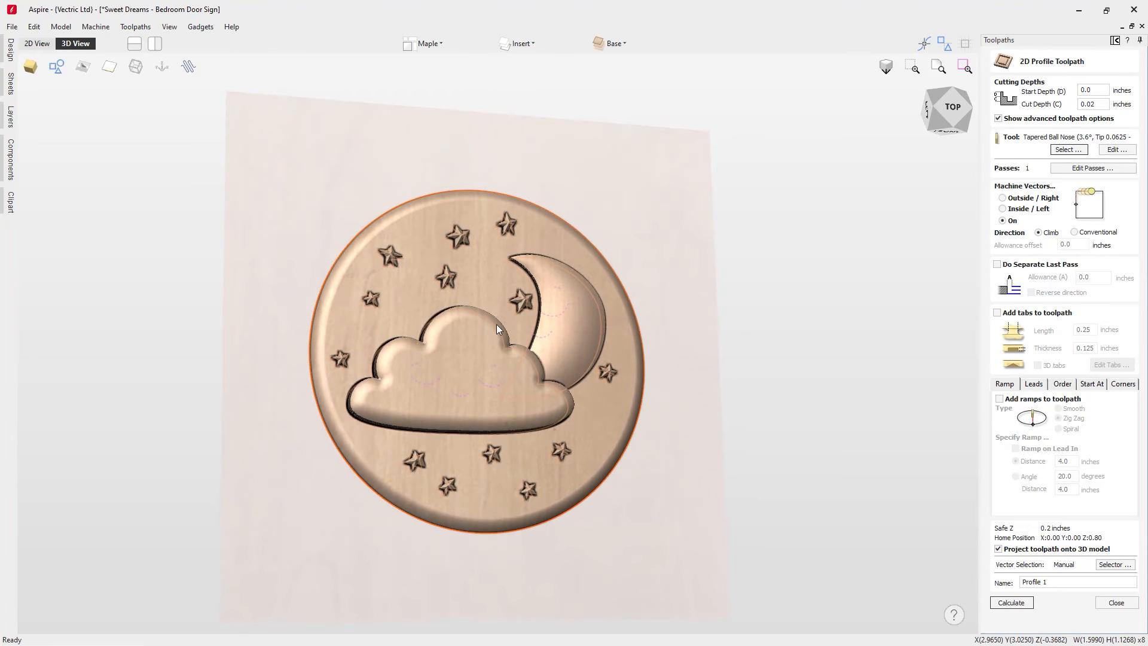
left_click_drag(506, 325, 551, 353)
left_click(946, 113)
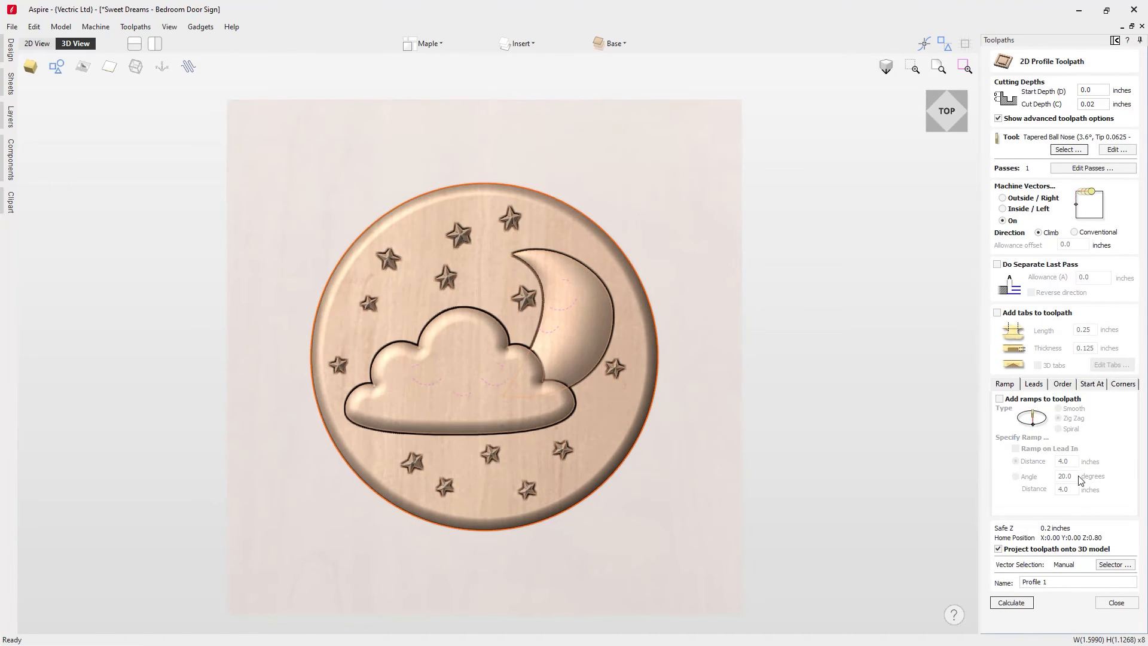
left_click(1011, 602)
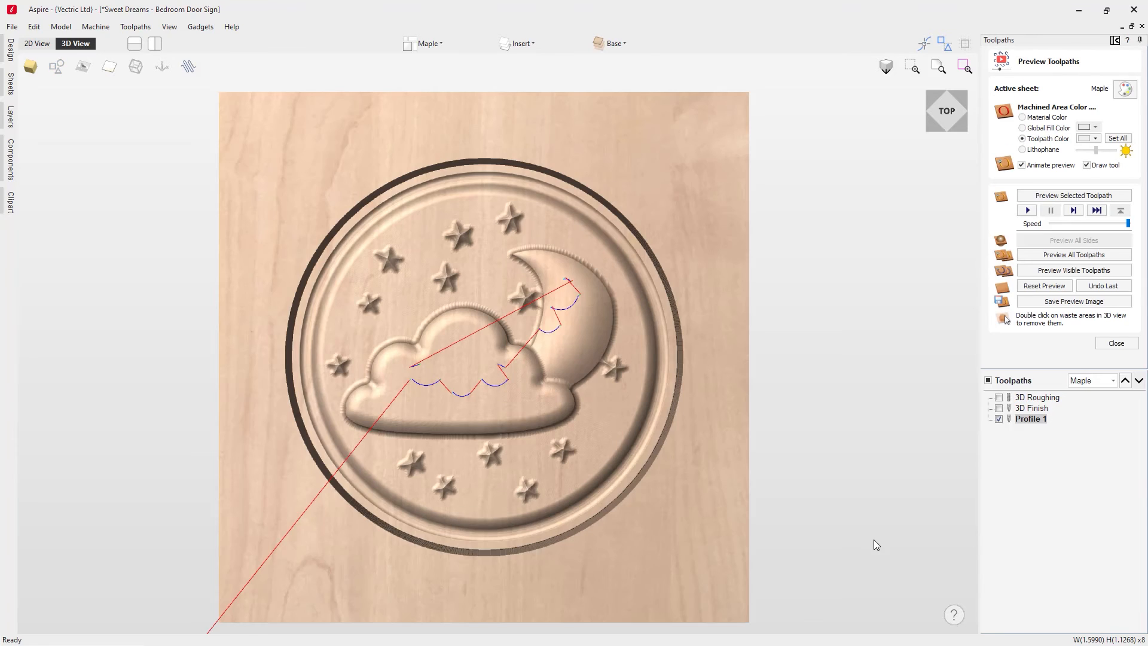
- Simulate the Profile 1 toolpath on the Maple sheet, inspect the carved faces and close the preview
left_click(1080, 270)
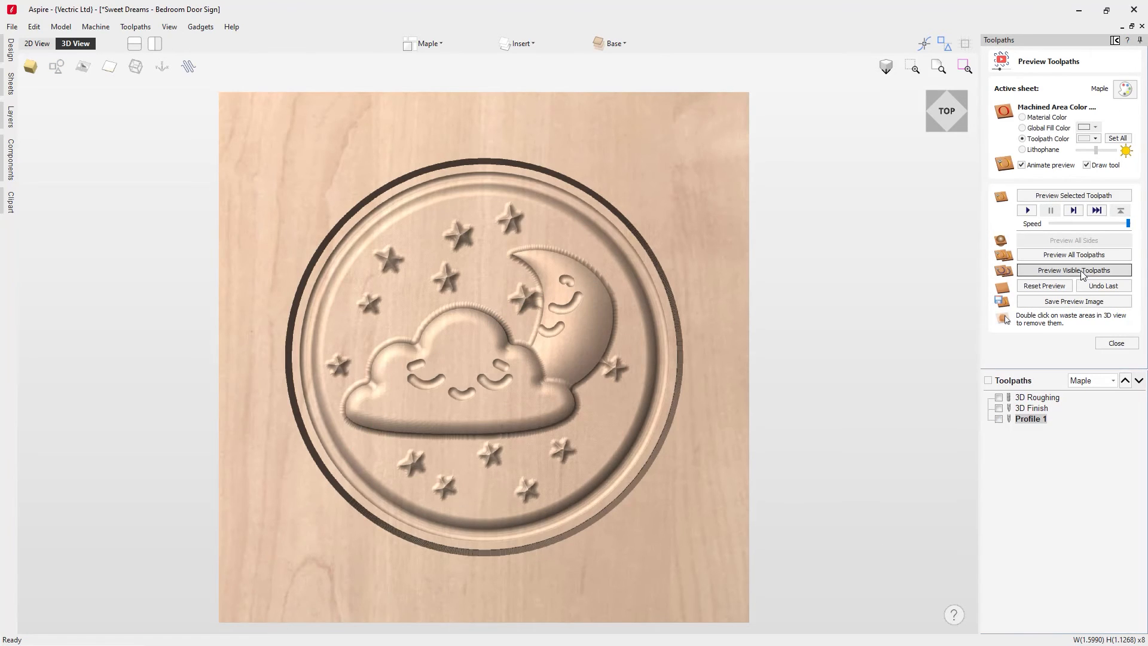
left_click_drag(626, 418, 508, 288)
left_click(1114, 344)
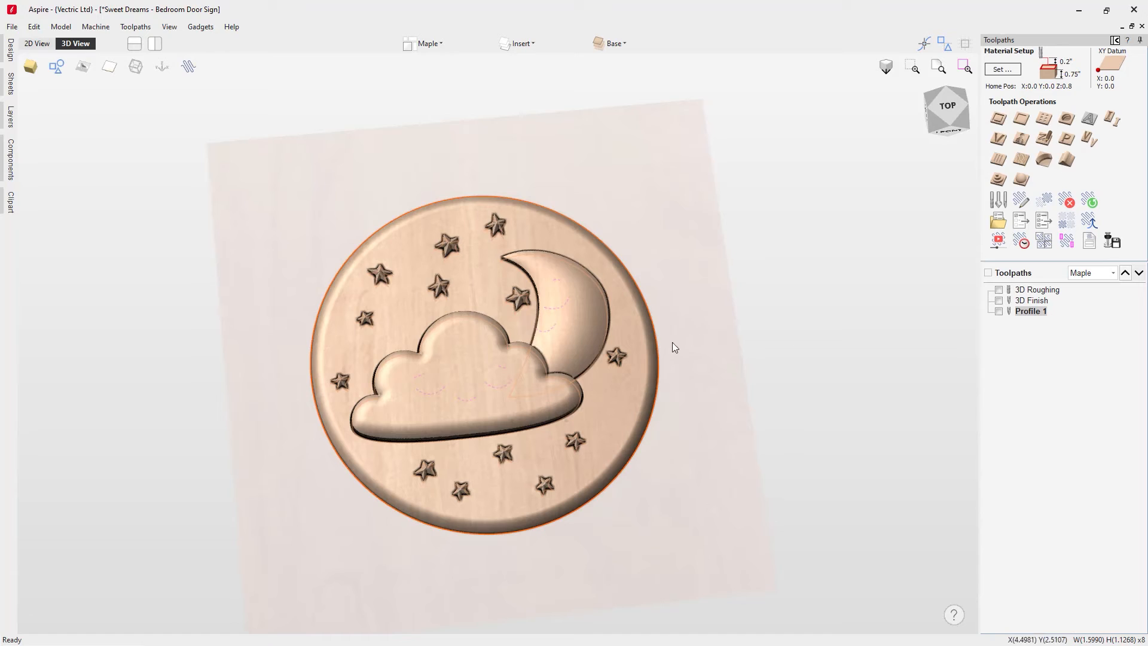
- Start a 2D profile toolpath on the disc's outer circle with cut depth z+.02 and the End Mill (1/8")
left_click(656, 349)
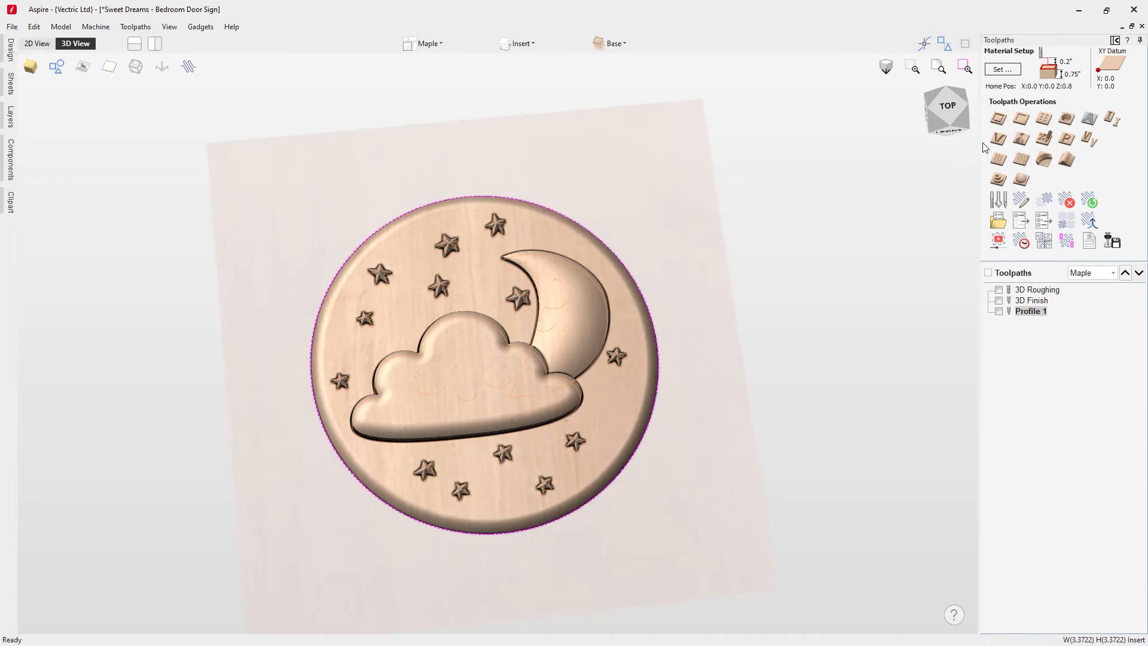
left_click(1001, 122)
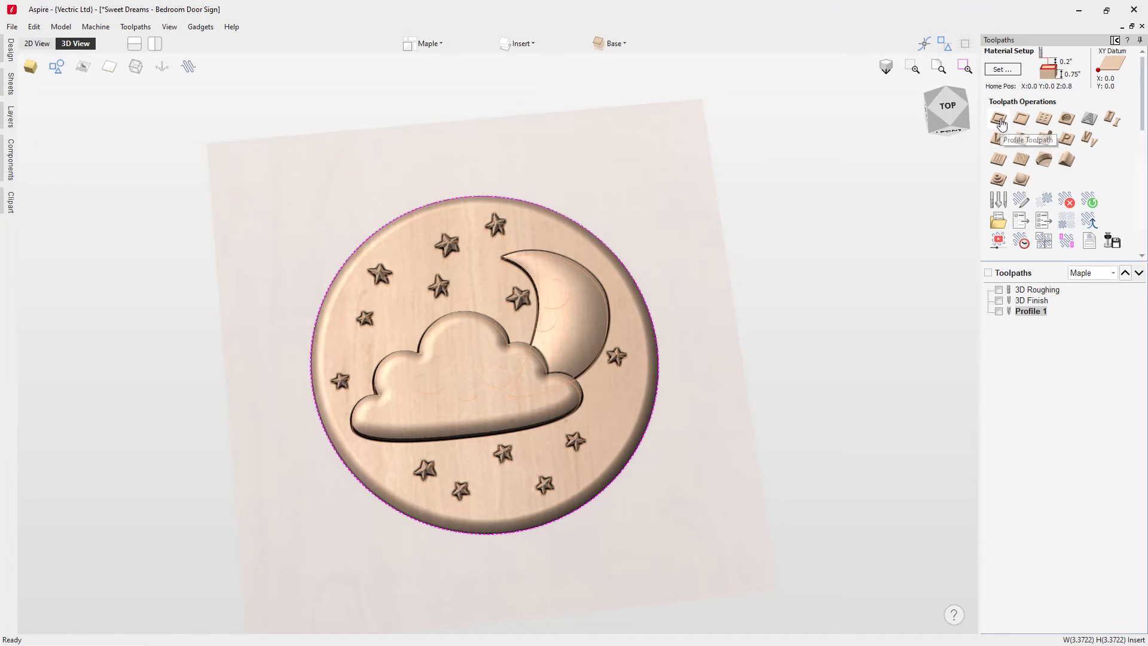
key("Tab")
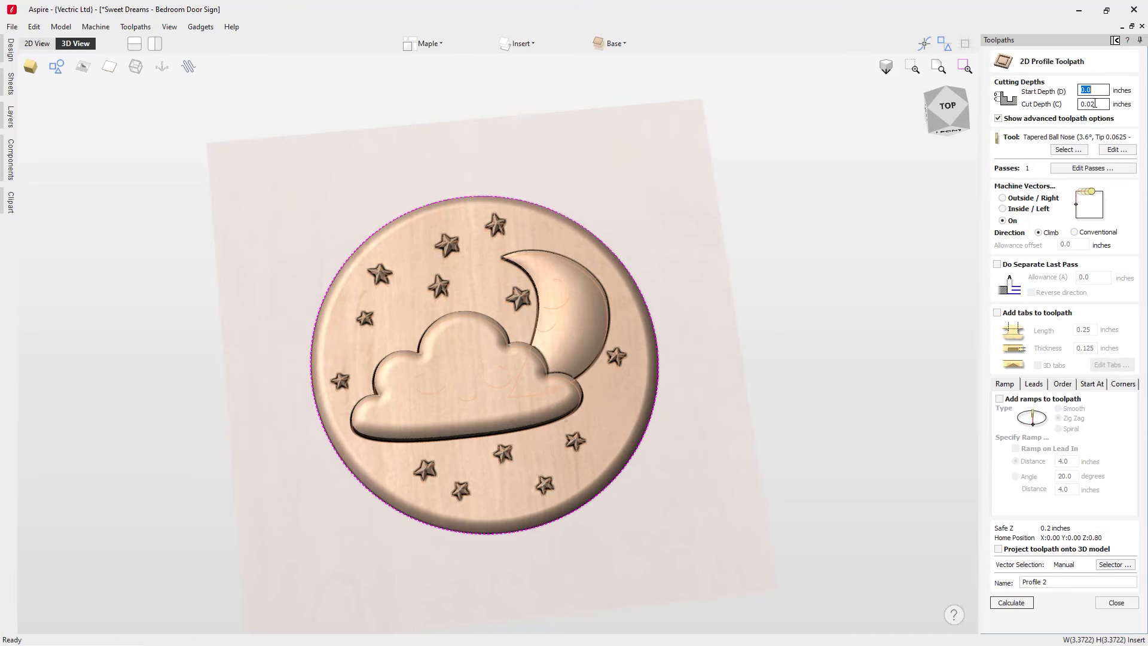
type("2")
left_click(1069, 150)
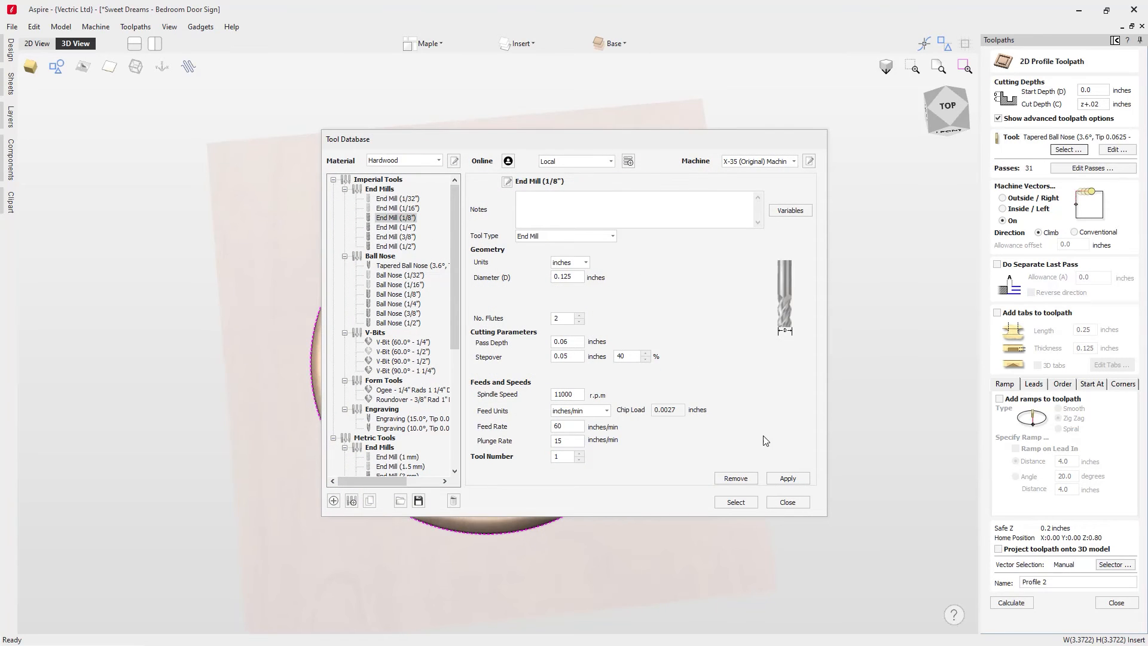
left_click(735, 502)
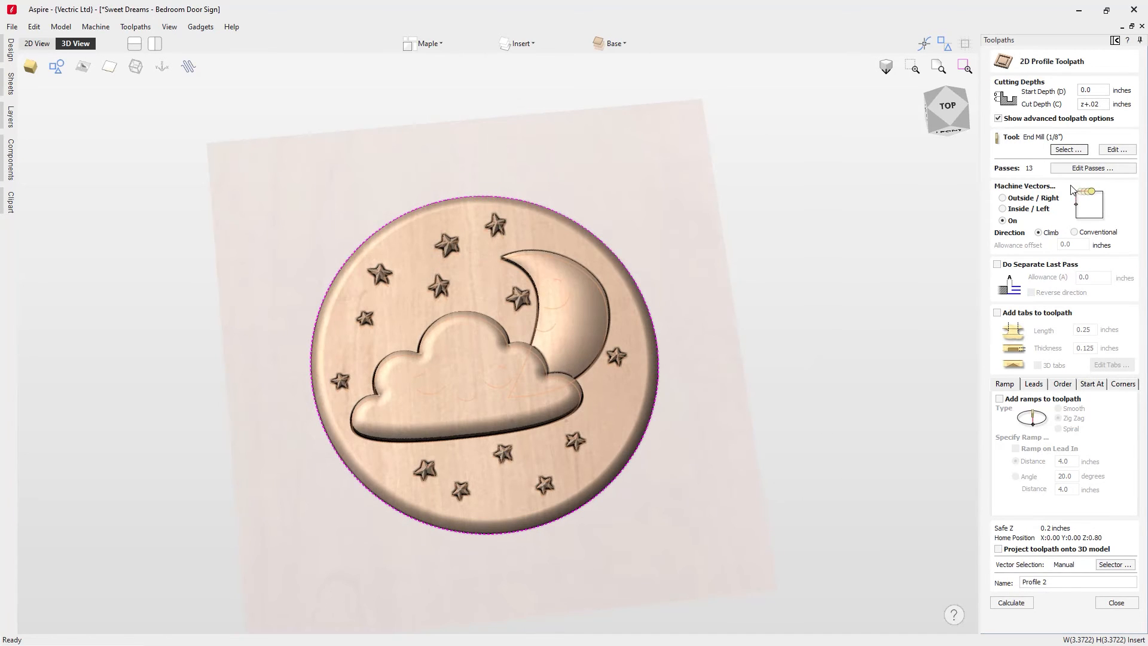
- Machine outside the circle and add four evenly distributed tabs, 0.25 inches long and 0.125 inches thick
left_click(1008, 198)
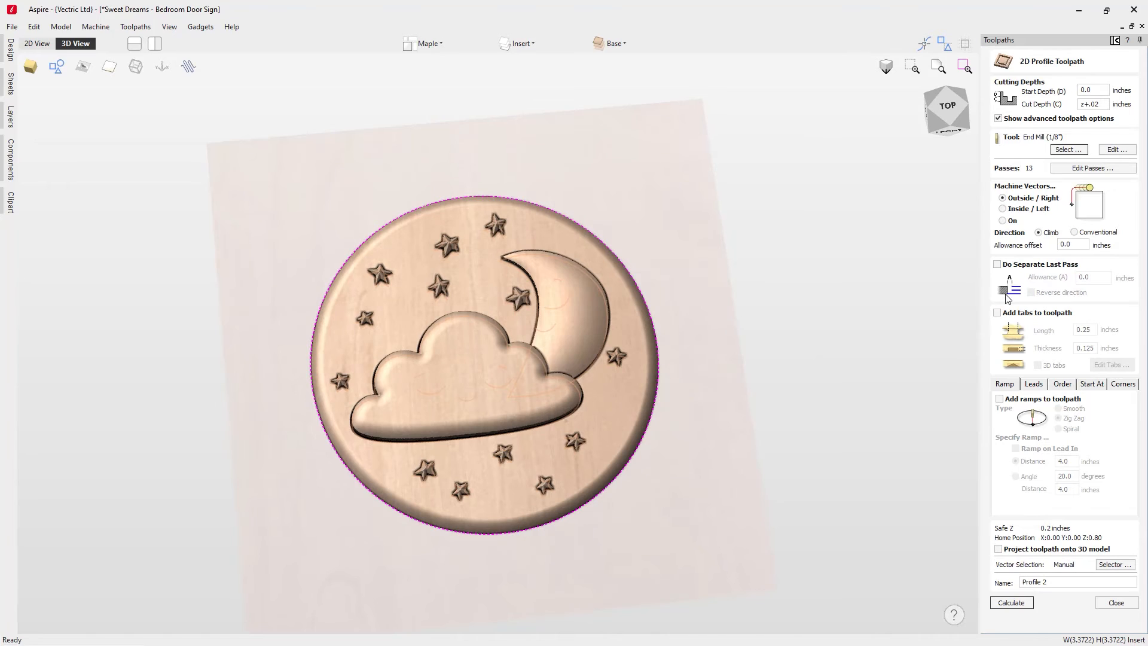
left_click(997, 312)
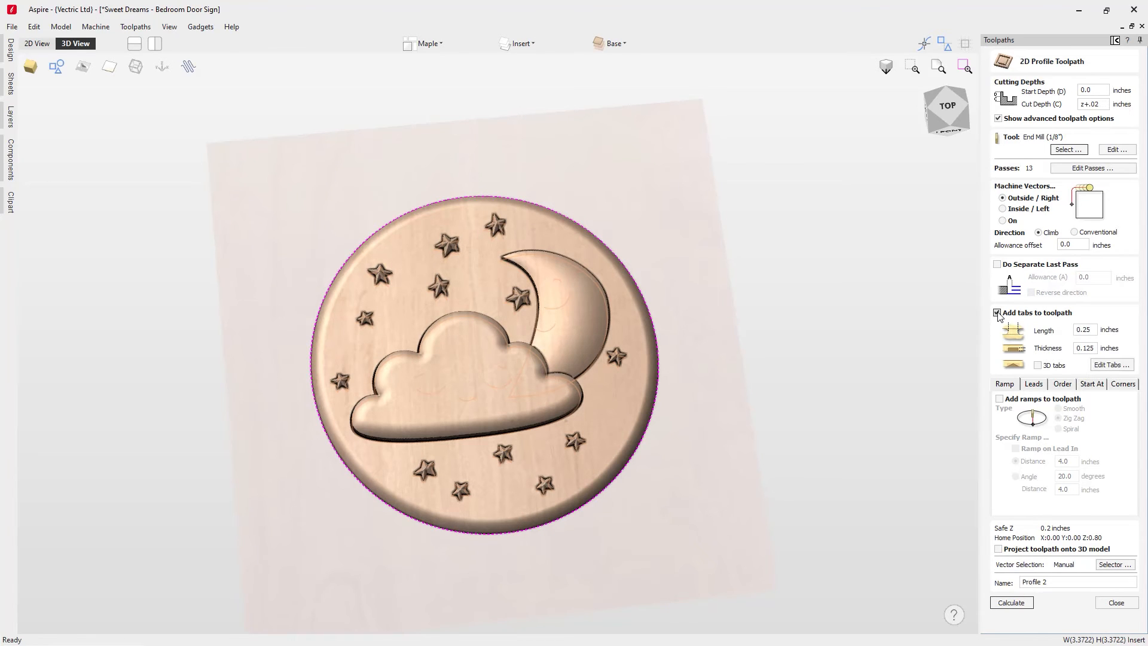
left_click(1112, 364)
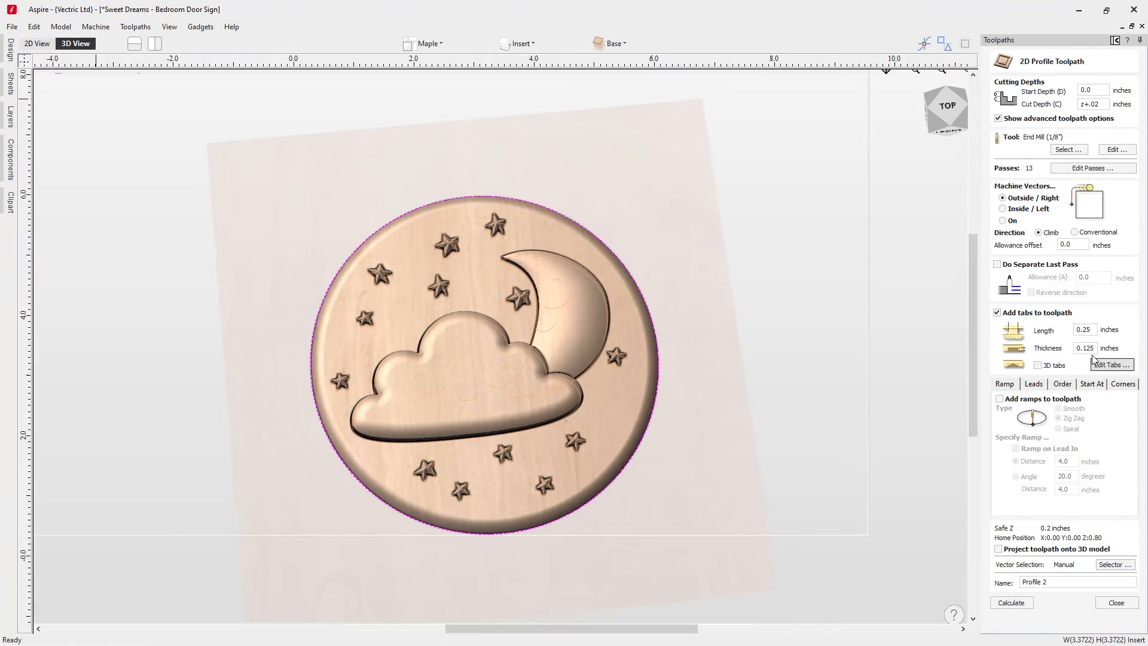
left_click(1089, 110)
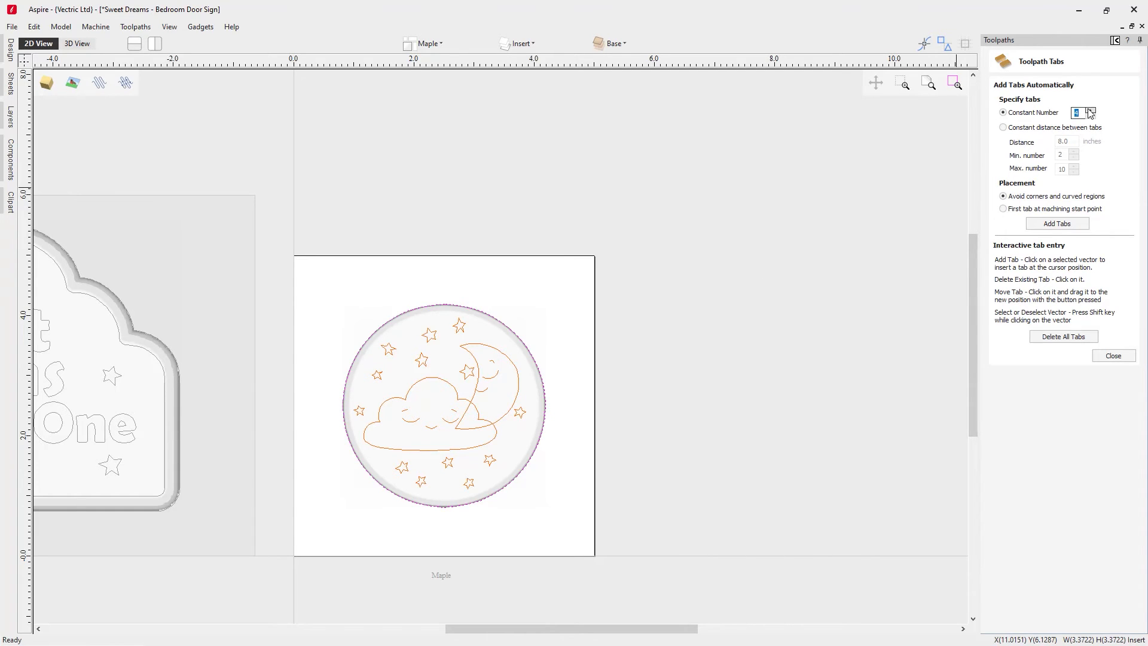
left_click(1057, 223)
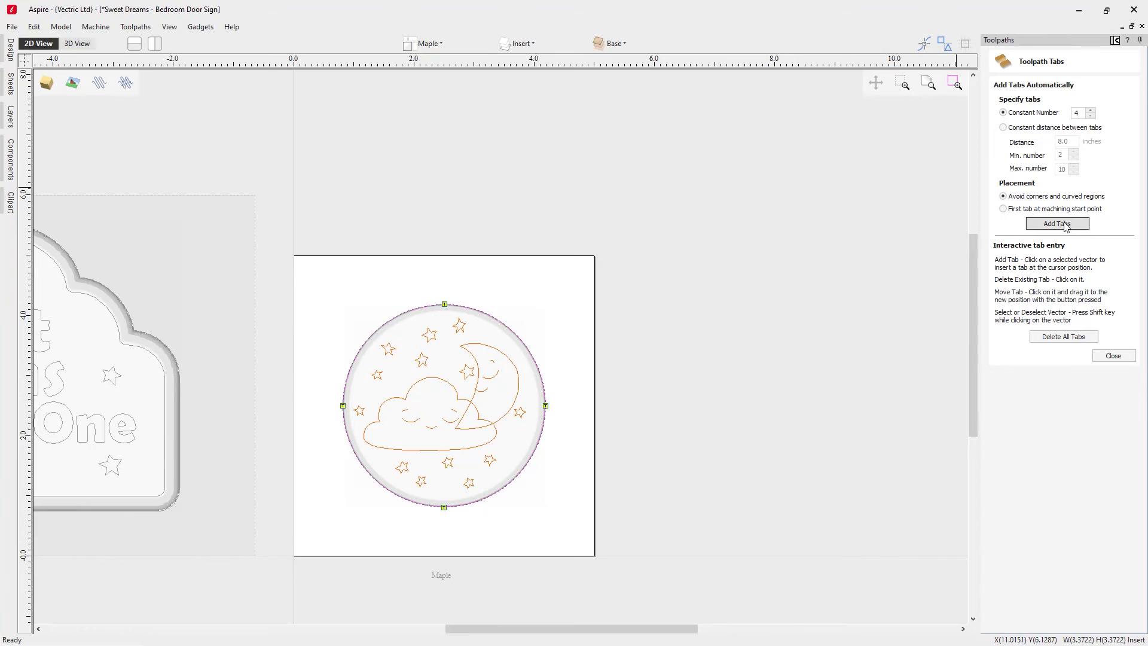
left_click(1113, 355)
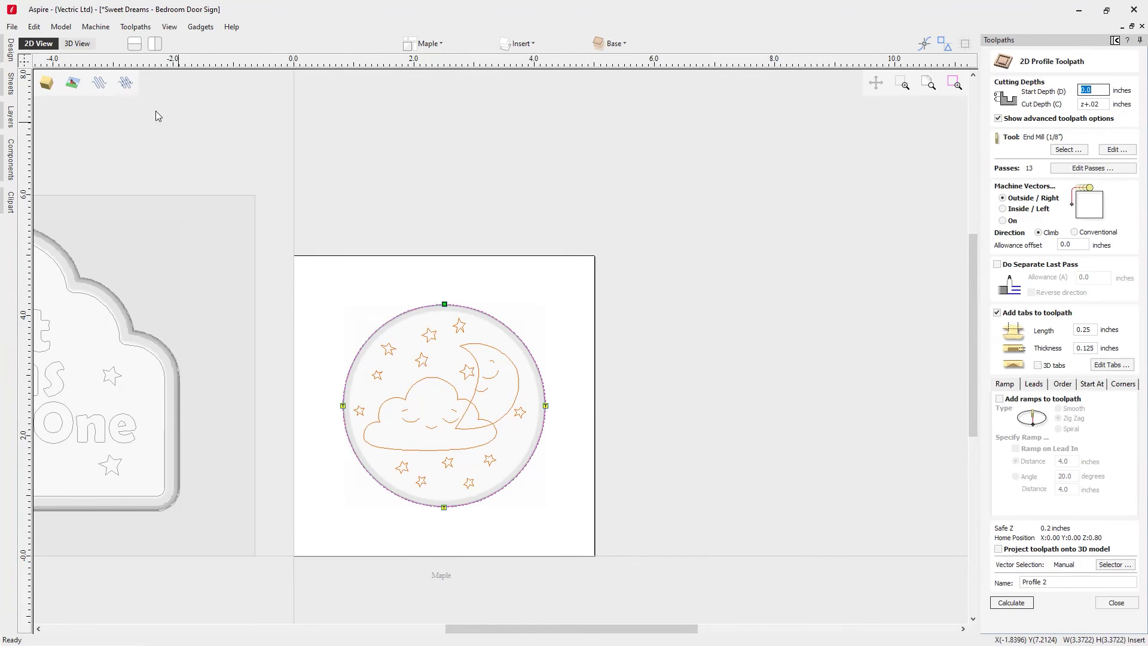
- Name the profile toolpath Cutout and calculate it, accepting that it cuts through the material
left_click(77, 44)
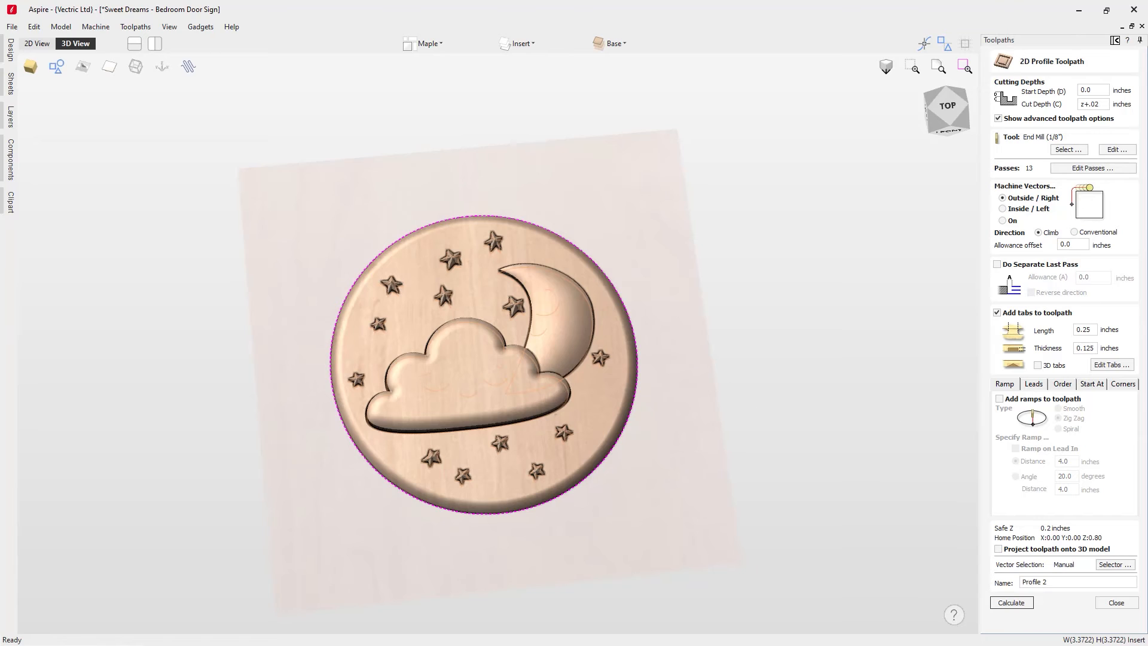
triple_click(1034, 581)
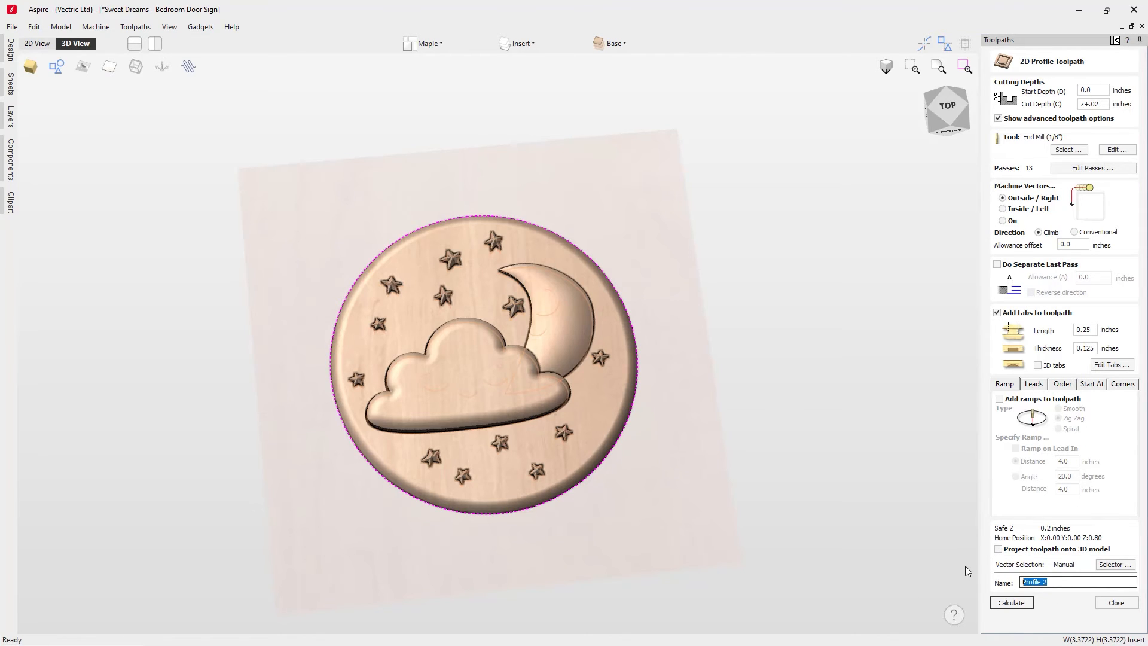
type("Cutout")
left_click(1010, 602)
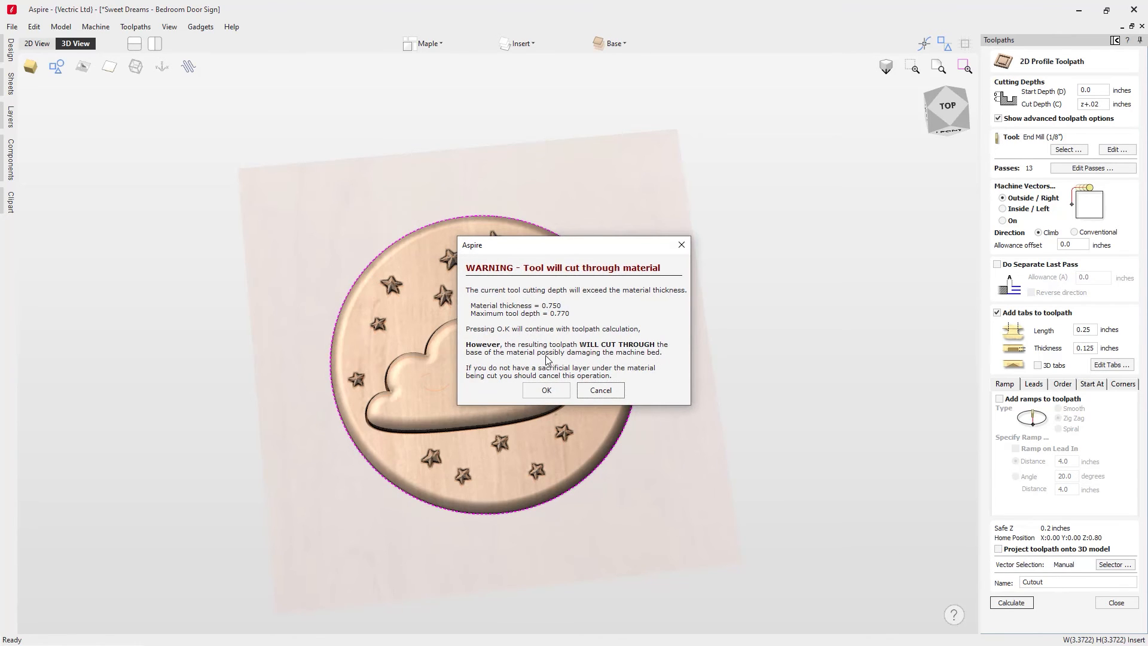
left_click(545, 389)
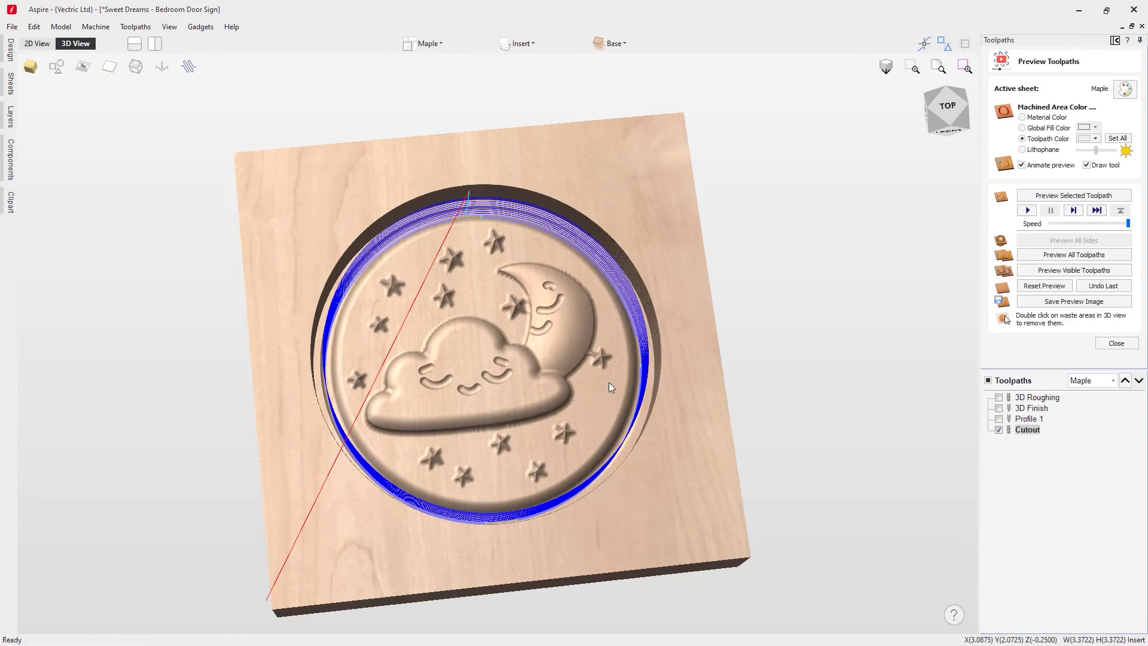
- Simulate the Cutout toolpath, inspect the tabbed disc from above and close the preview
left_click(1074, 270)
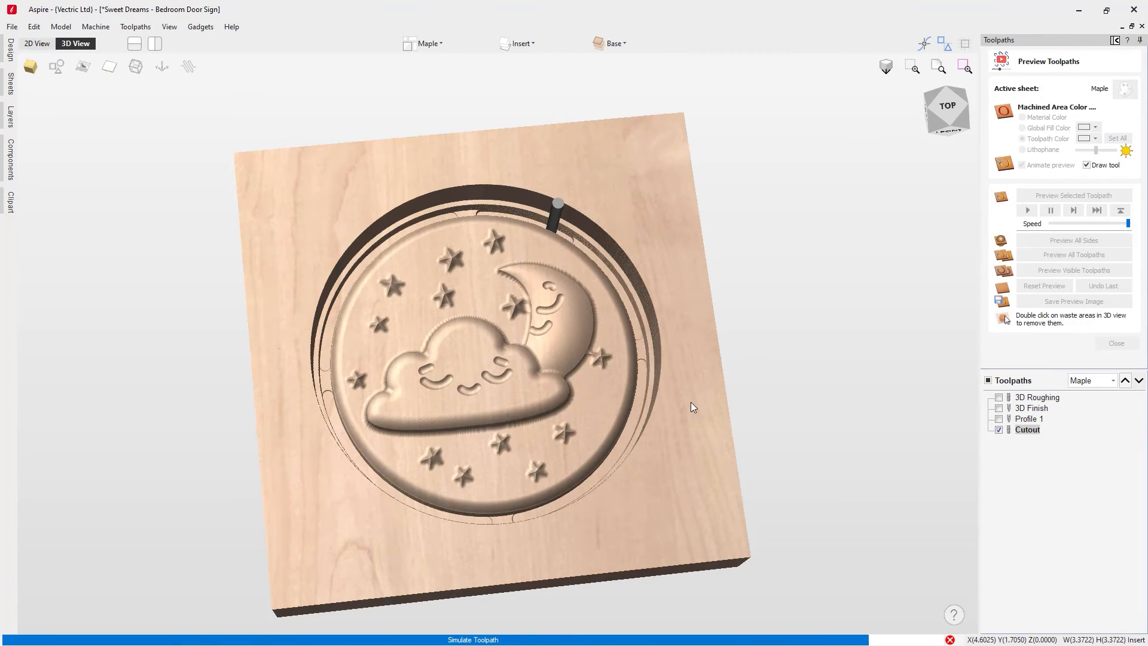
left_click_drag(501, 421, 454, 414)
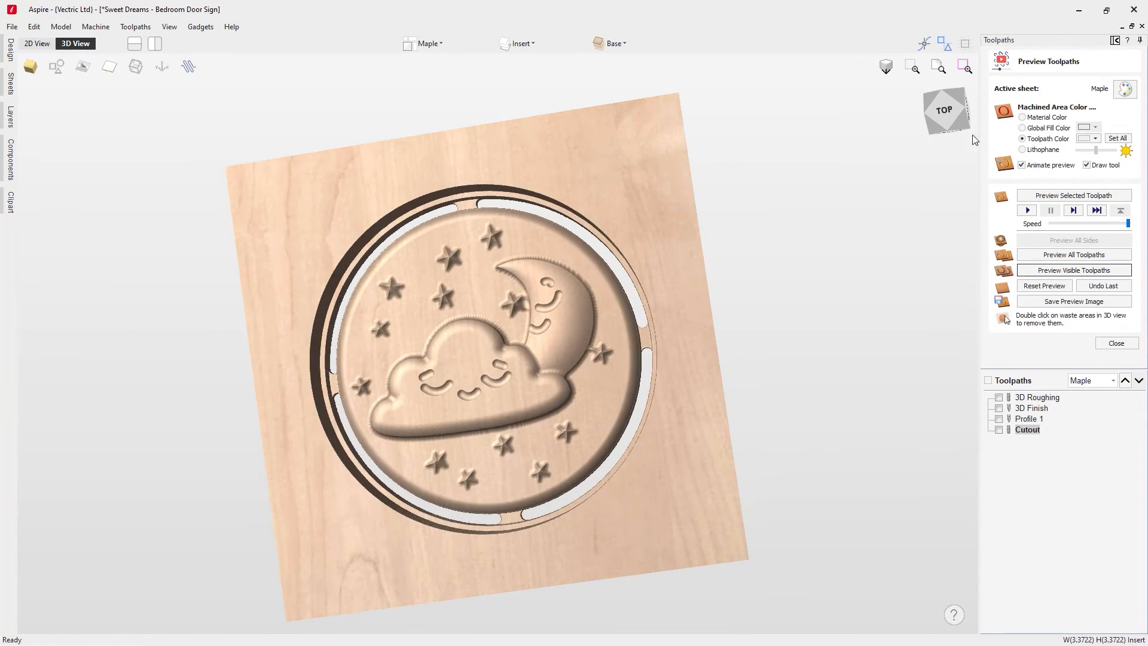
left_click(946, 111)
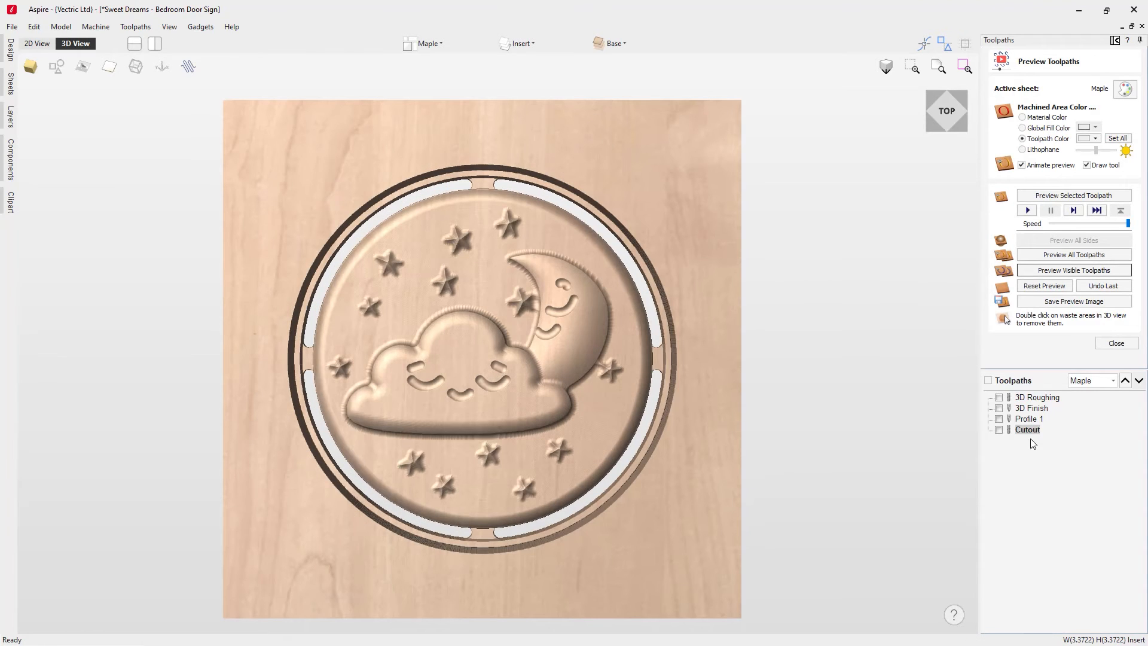
left_click(1116, 343)
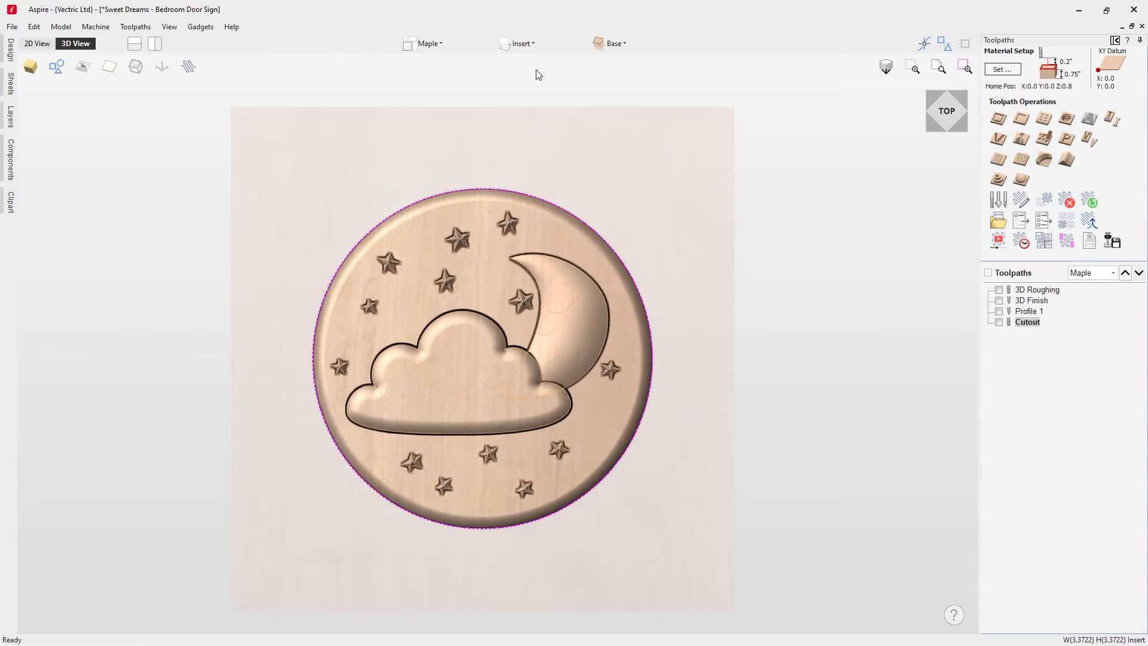
- Switch to the Walnut sheet and confirm its material setup with 0.75 inch thickness and a 0.0 inch gap above the model
left_click(443, 46)
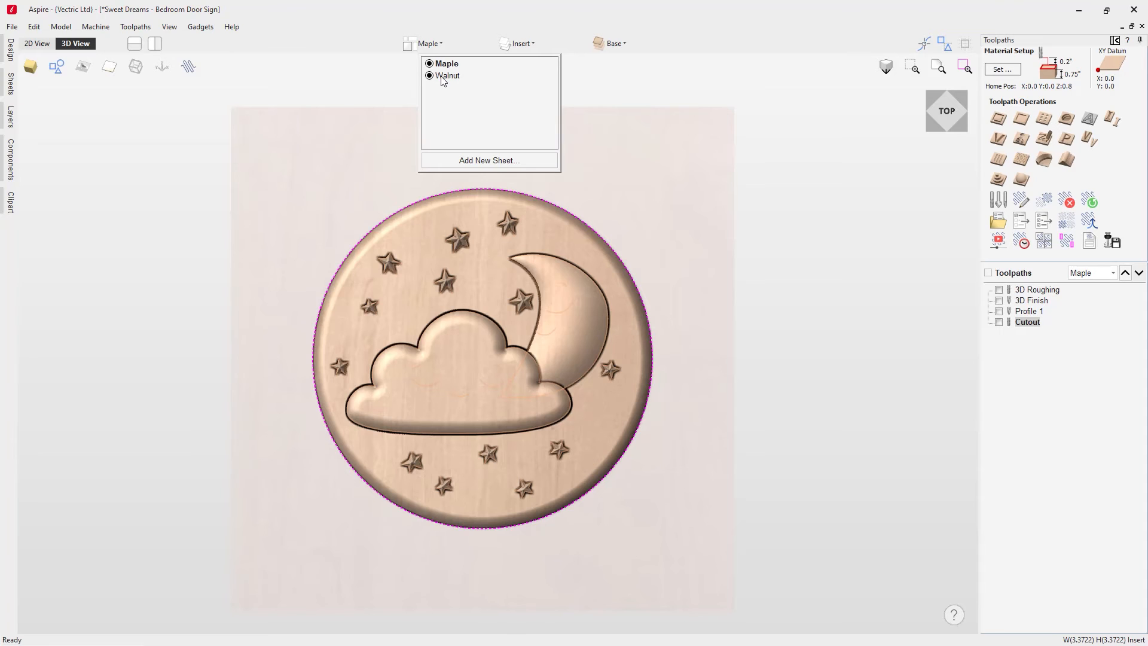
left_click(445, 76)
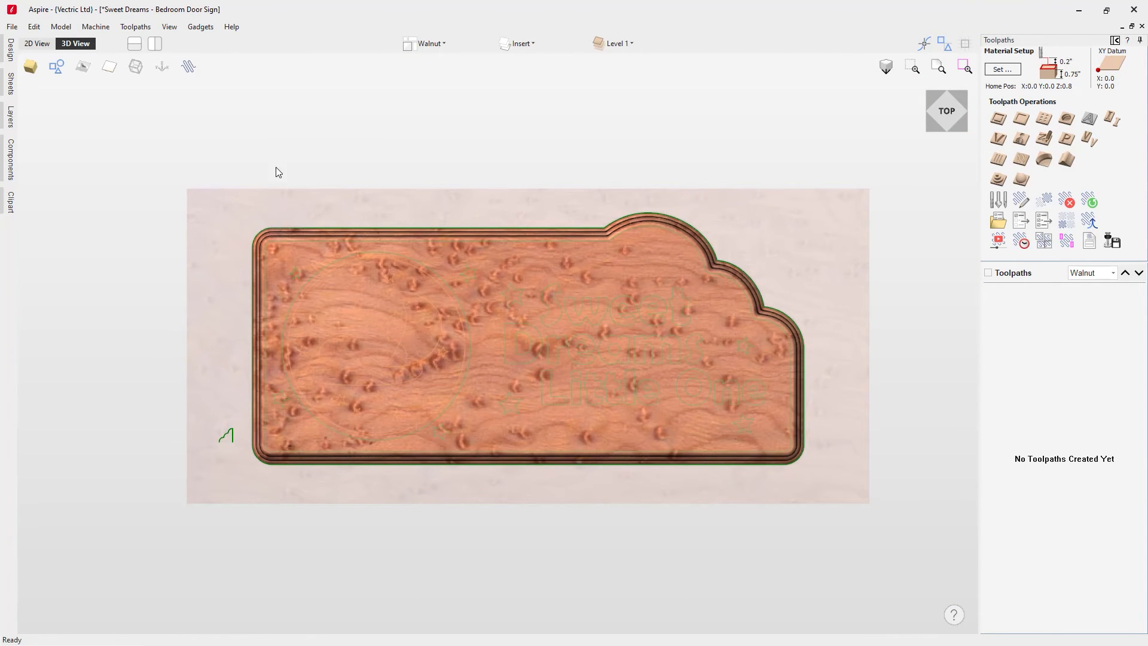
scroll(486, 298, "up", 1)
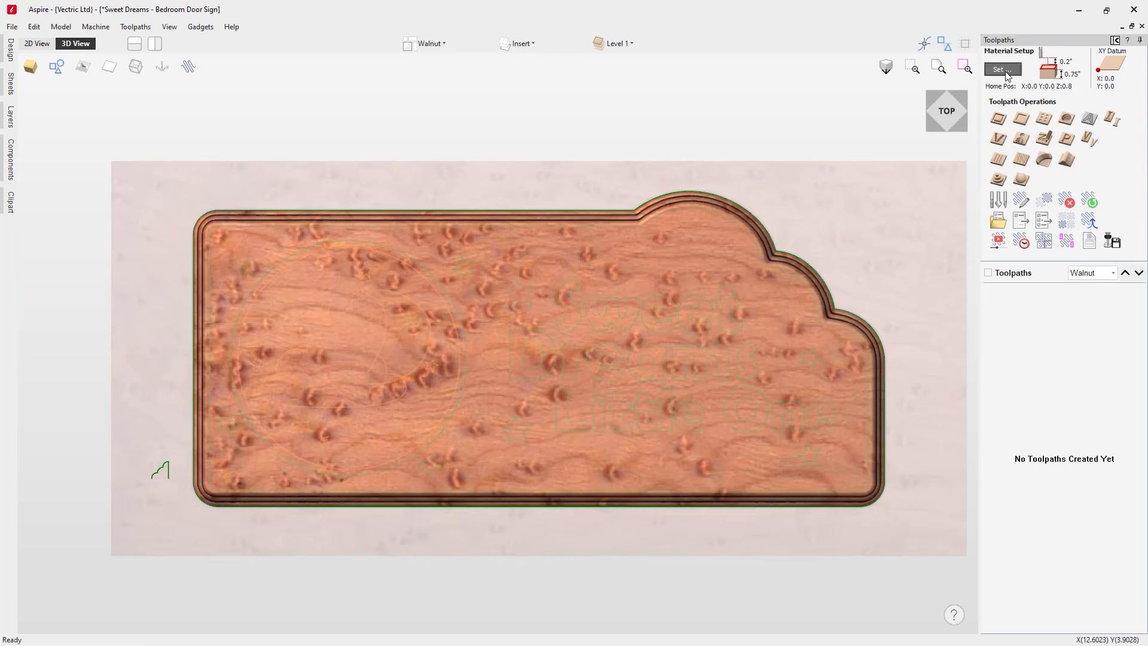
left_click(1002, 69)
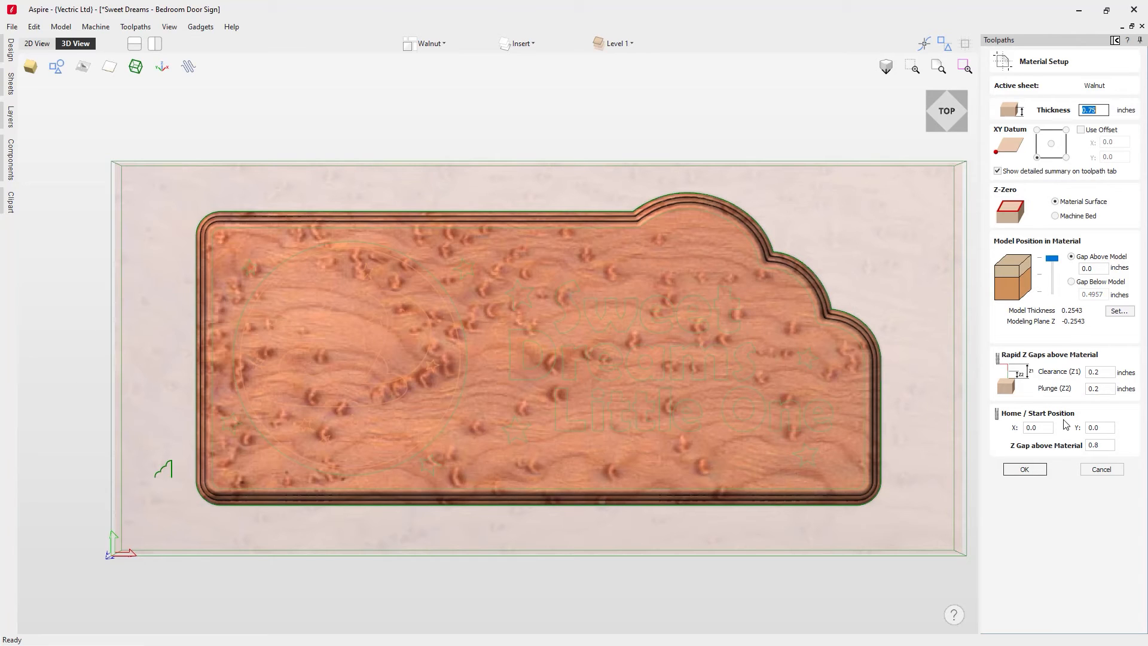
left_click(1025, 470)
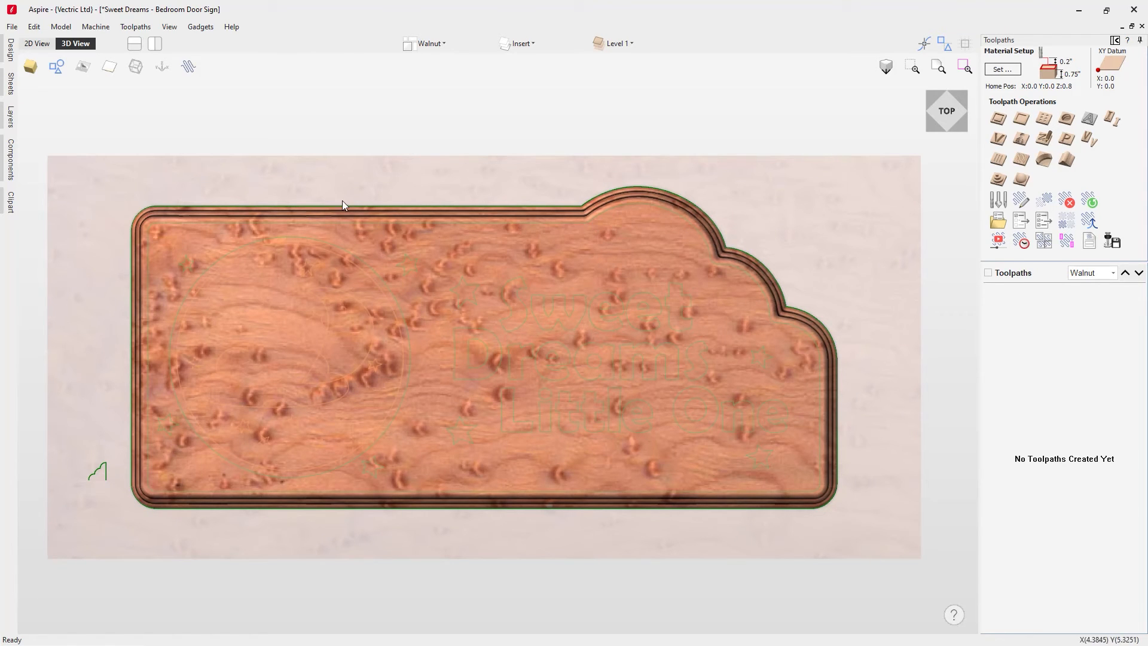
- Select the plaque's inner and outer border vectors, hiding the model while picking them and showing it again
left_click(30, 66)
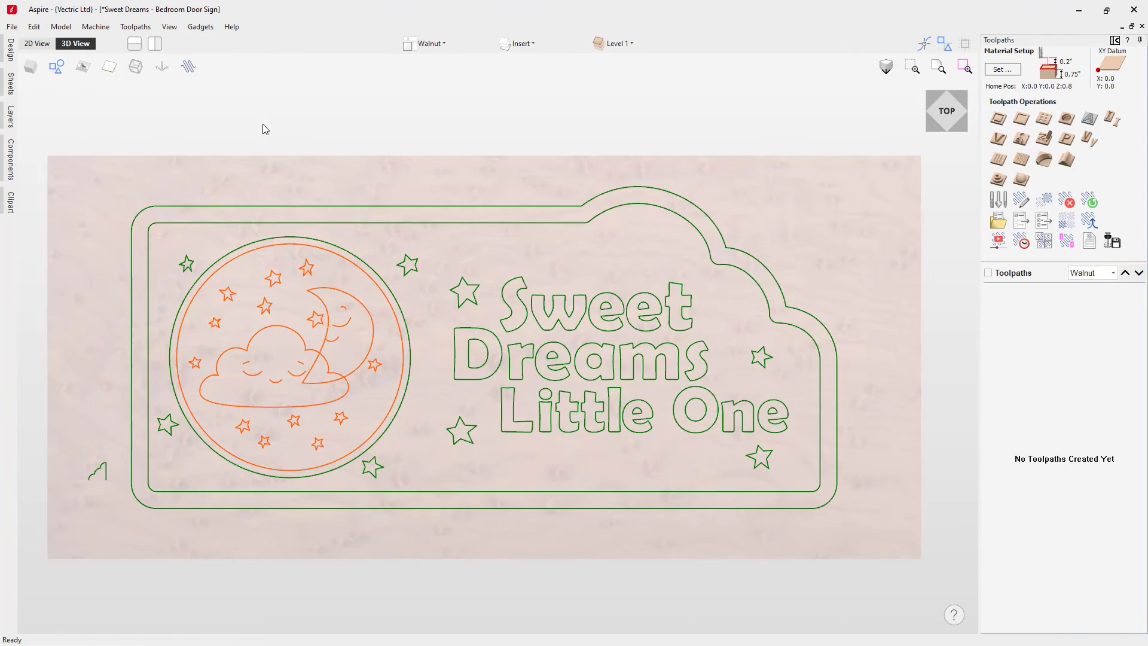
left_click(499, 223)
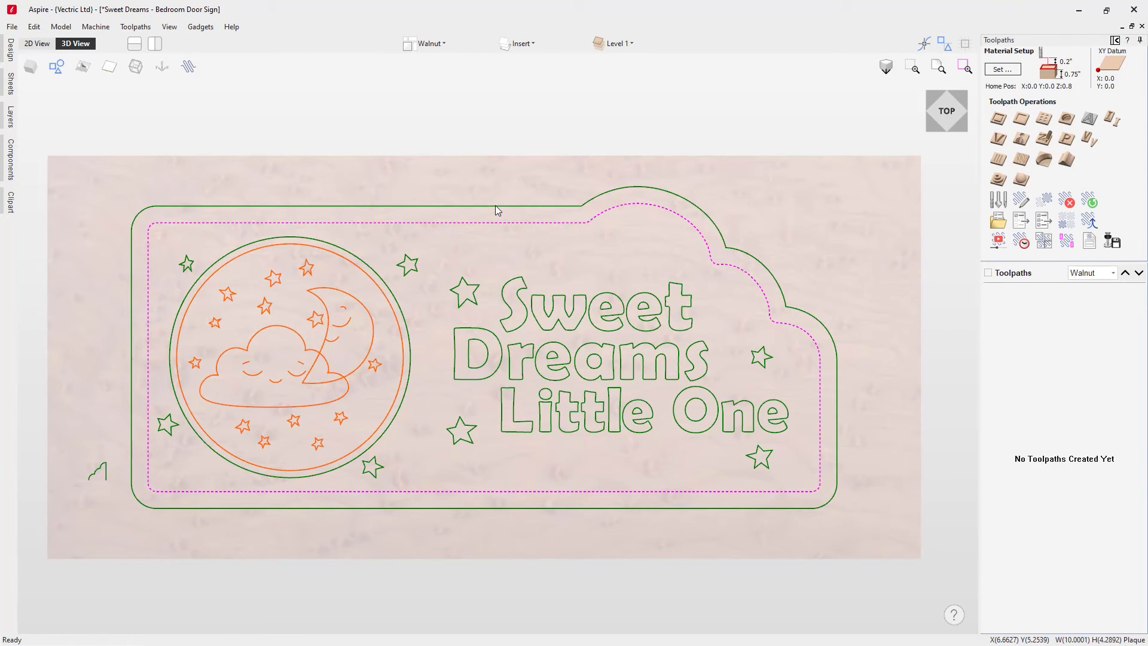
left_click(494, 205, "shift")
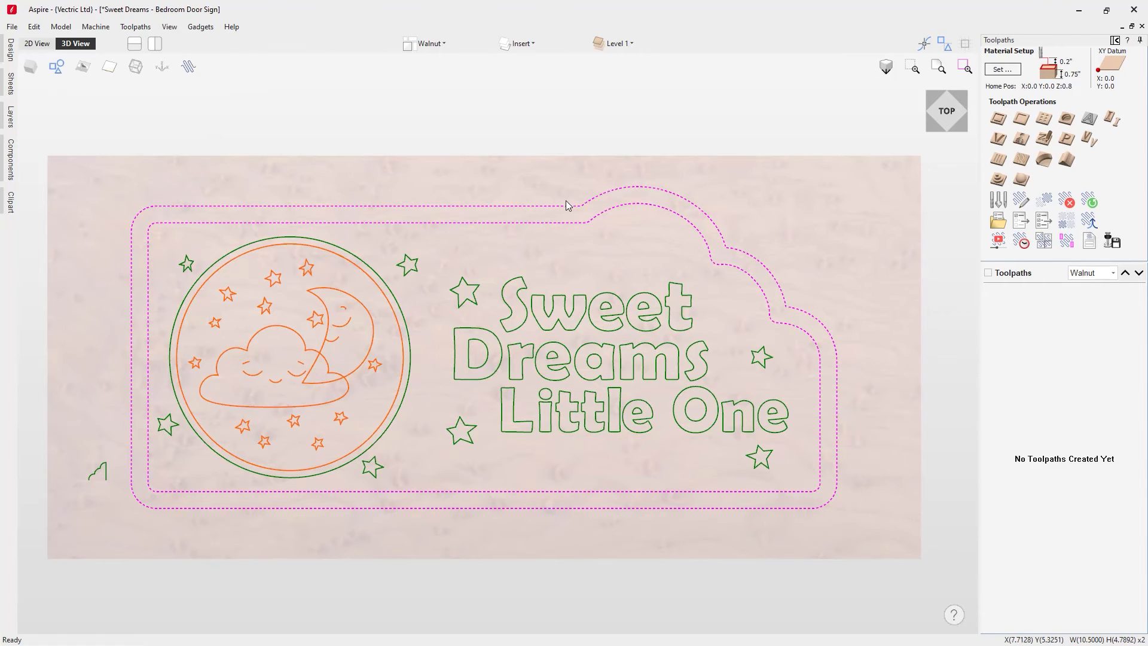
left_click(31, 67)
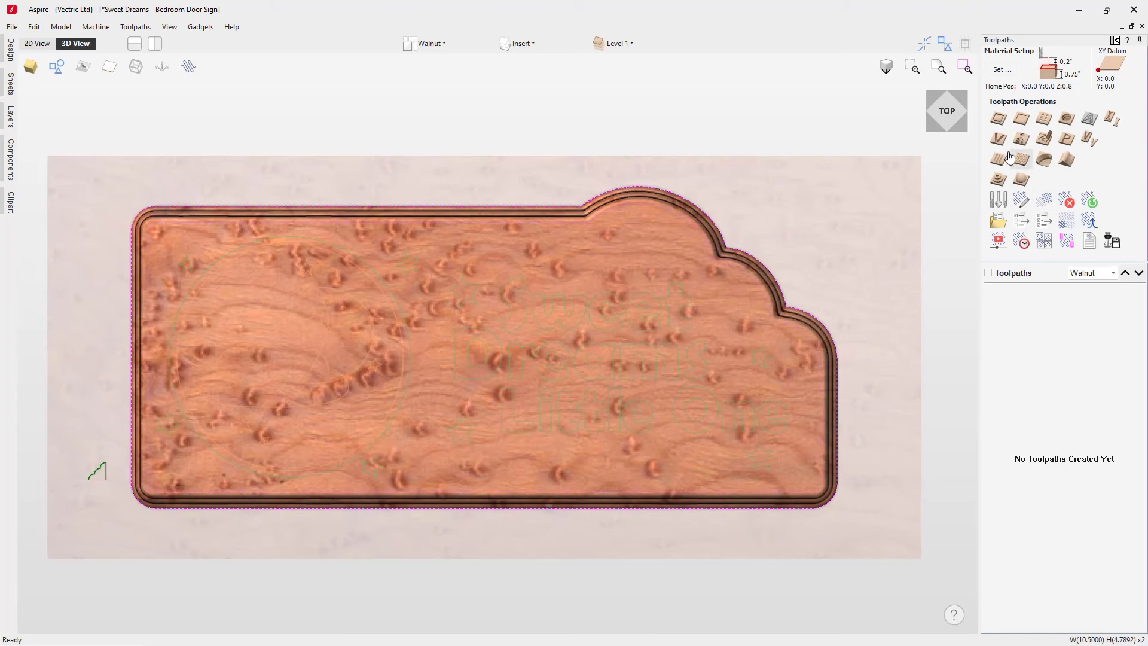
- Calculate a rough machining toolpath named 3D Roughing for the selected border vectors, check its simulation and close the preview
left_click(998, 179)
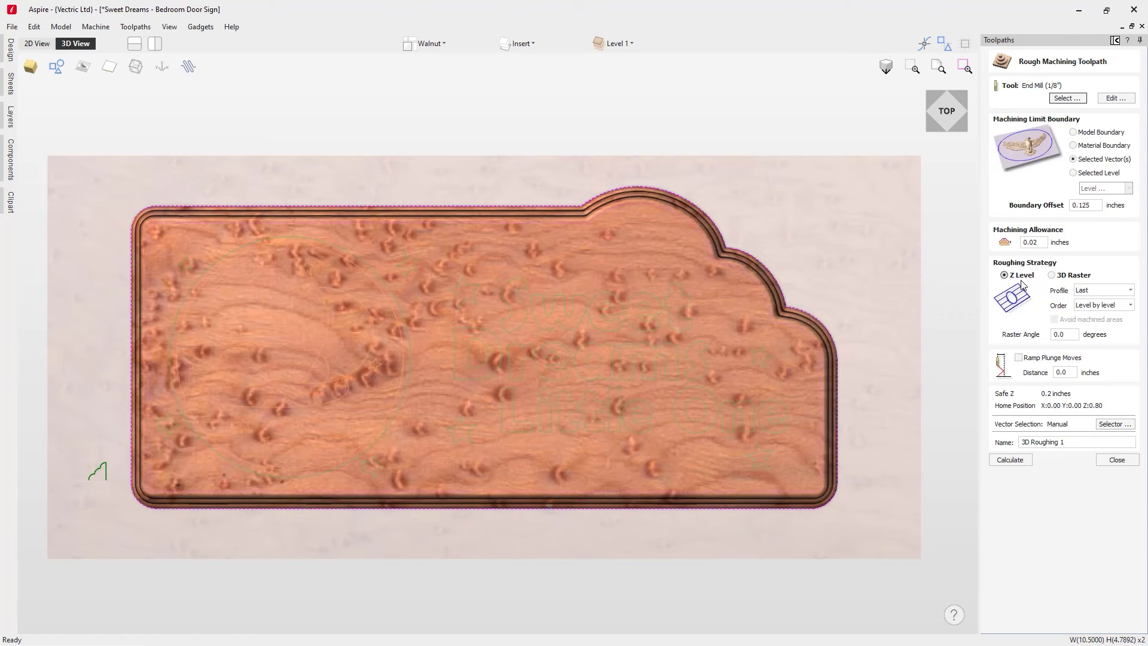
left_click_drag(1064, 442, 1058, 443)
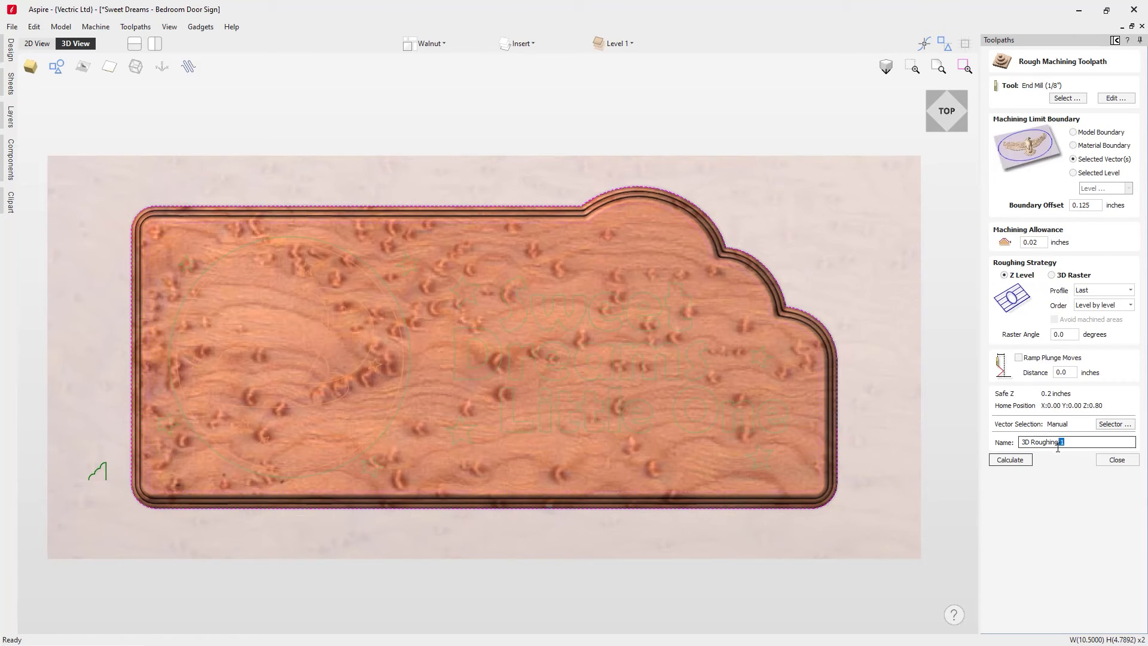
key("BackSpace")
left_click(1010, 460)
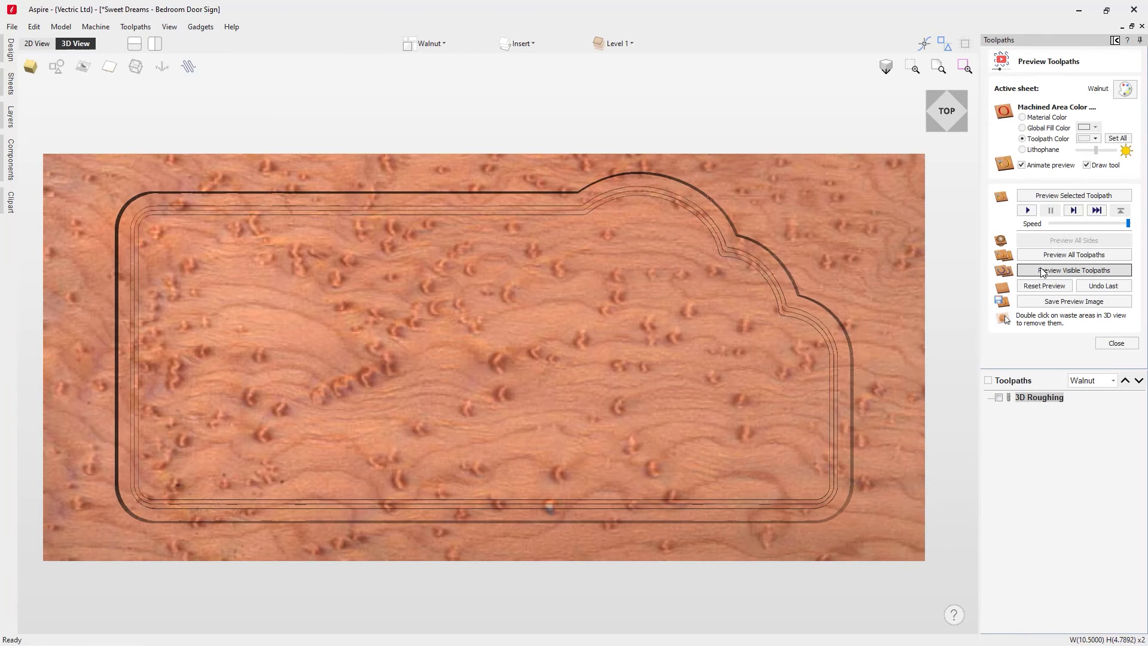
left_click(1116, 343)
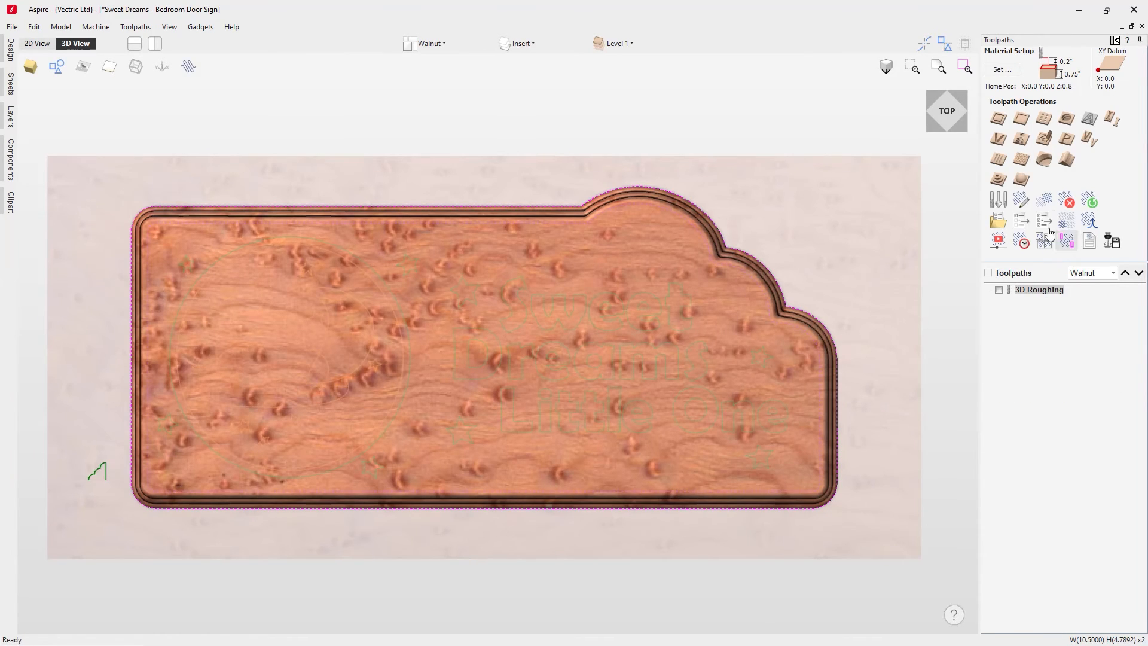
- Start a finish machining toolpath and replace its tool with the Tapered Ball Nose (3.6°, Tip 0.0625 - 1/4")
left_click(1020, 179)
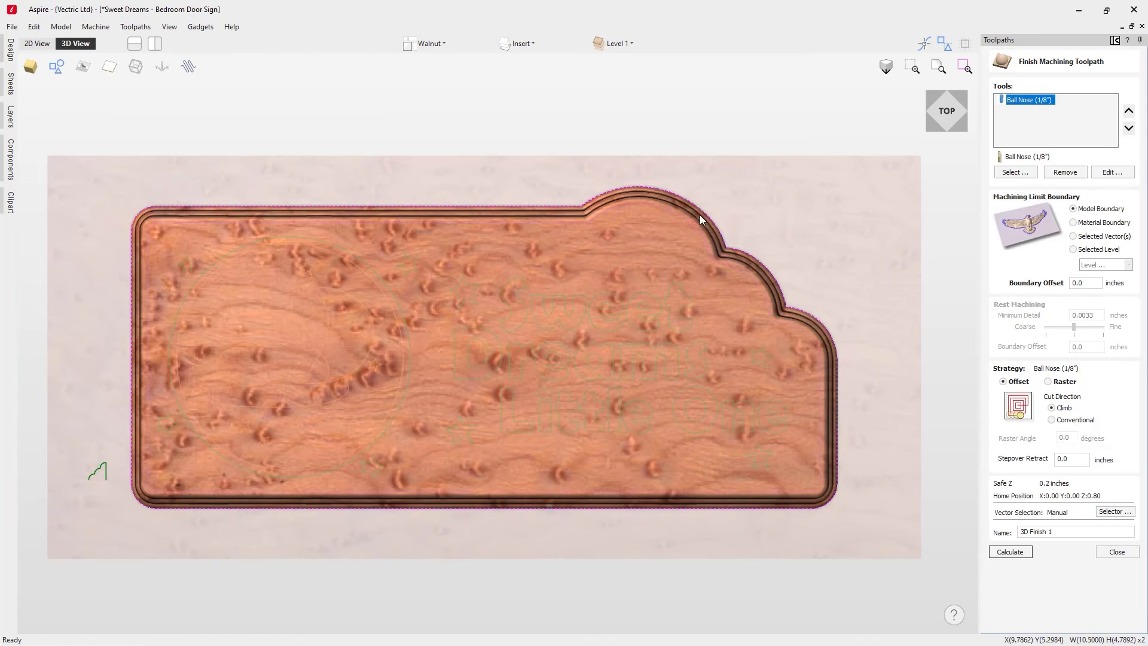
left_click(1065, 172)
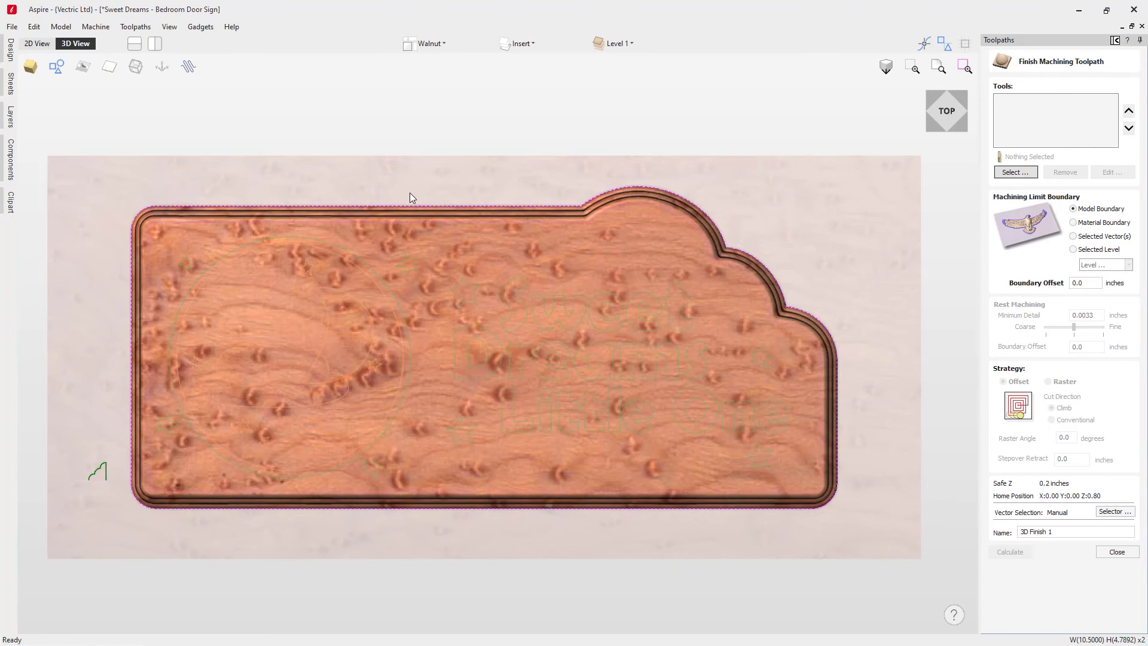
left_click(408, 265)
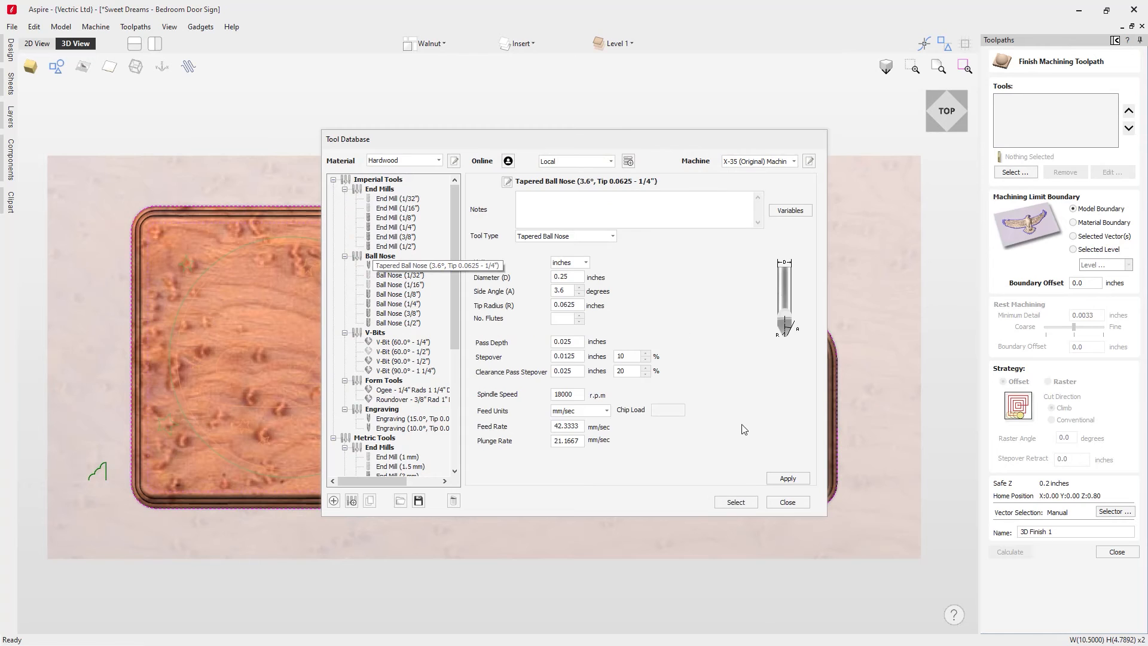
left_click(735, 502)
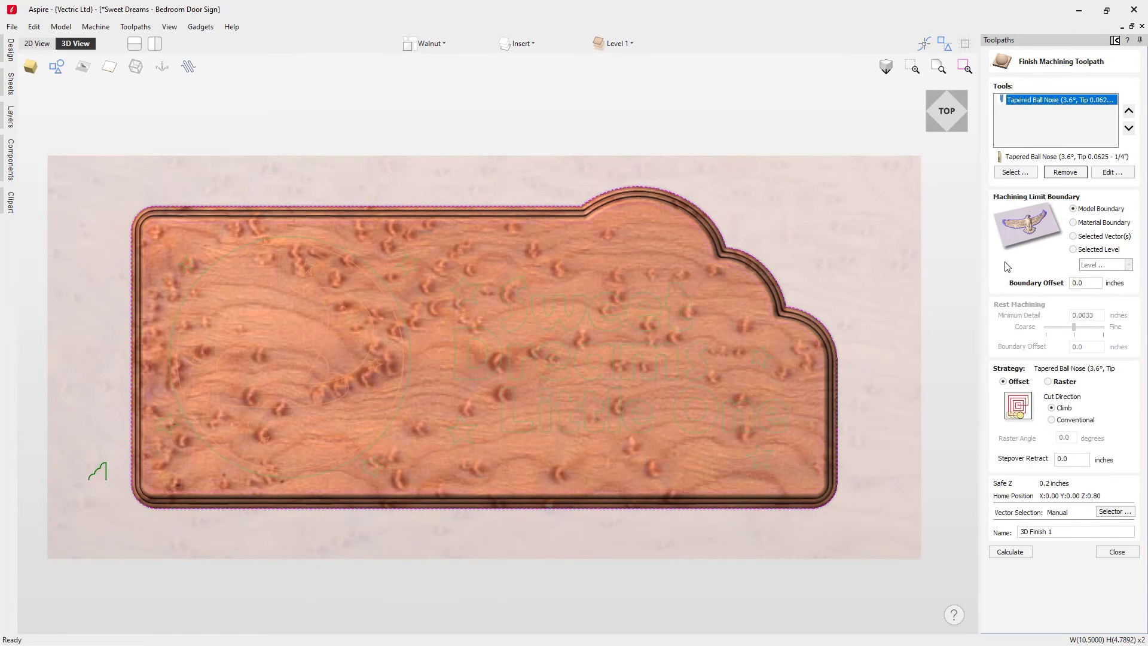
- Limit the finish to the selected vectors with 0.0625 inch boundary offset and Offset strategy, calculate it as 3D Finish and simulate it
left_click(1073, 236)
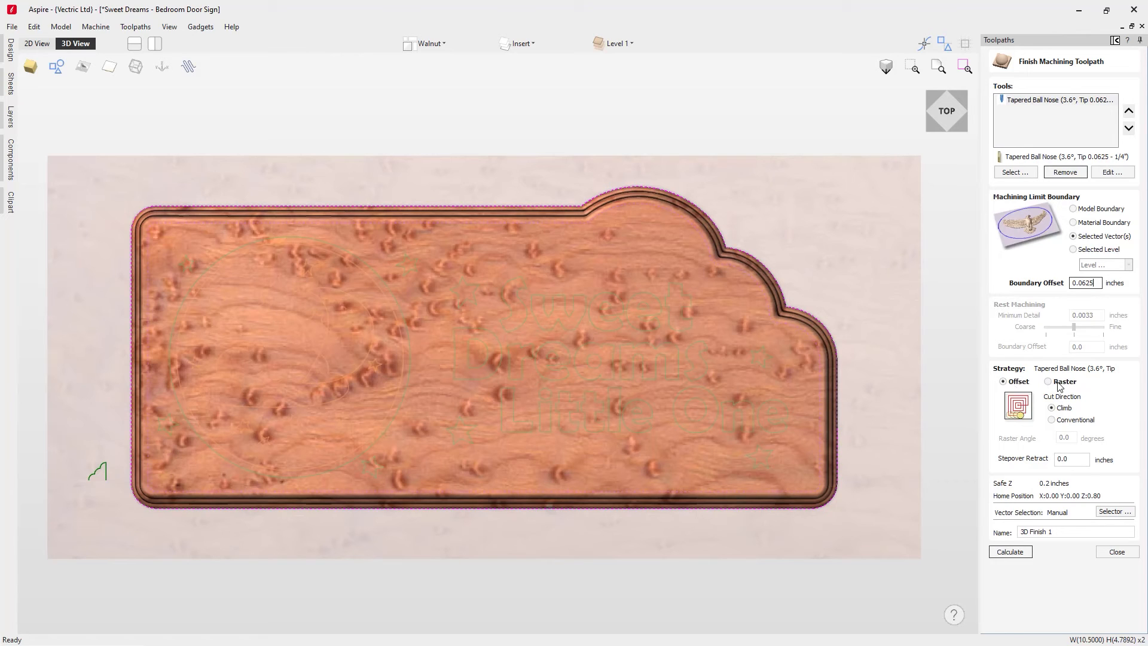
left_click(1047, 381)
left_click(1002, 382)
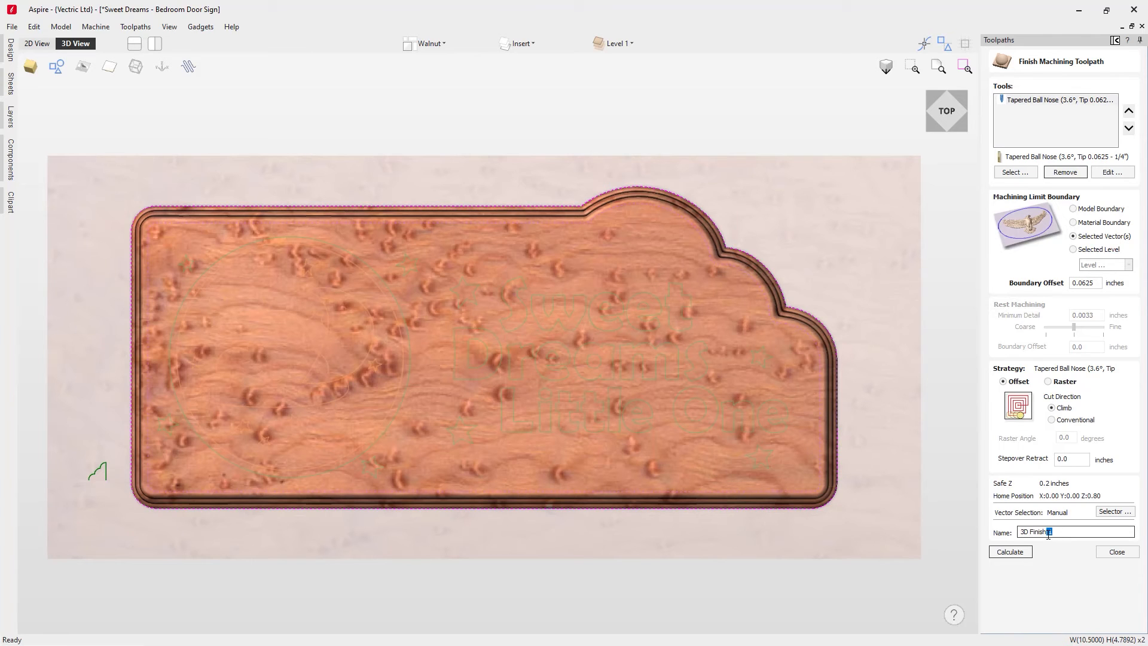
left_click(1024, 554)
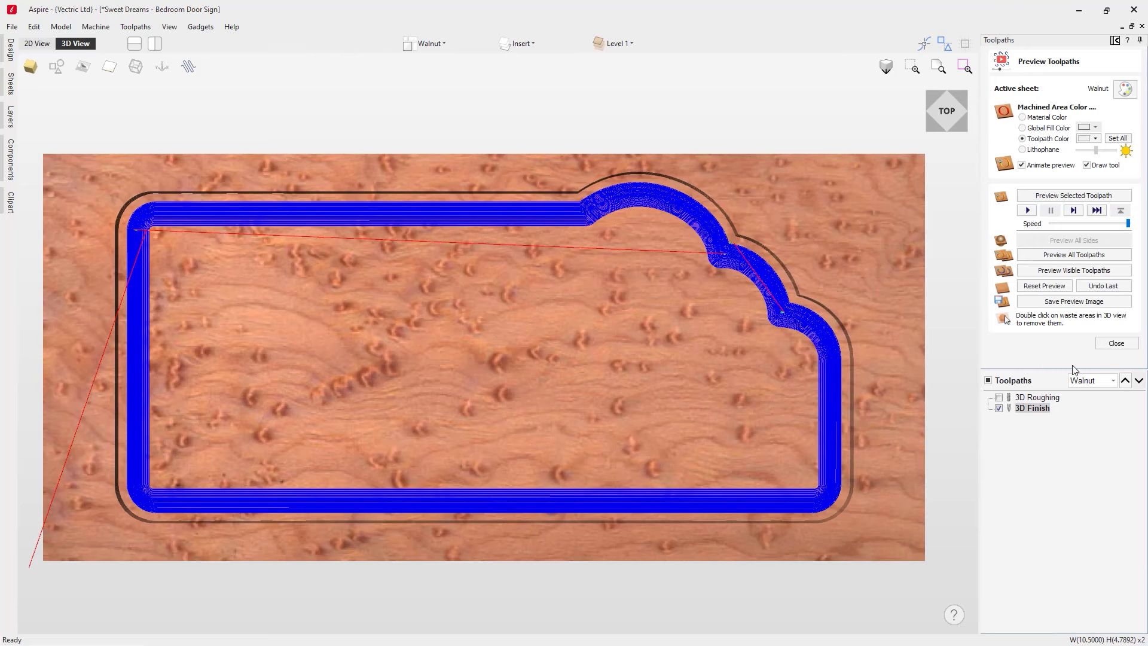
left_click(1064, 270)
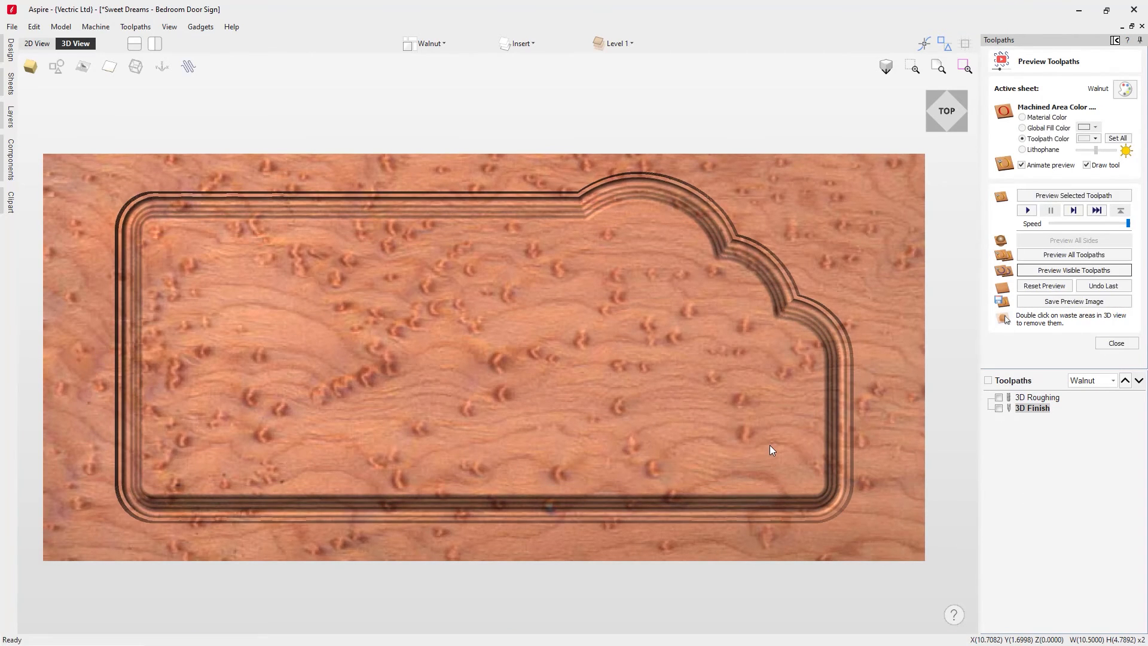
left_click(1124, 345)
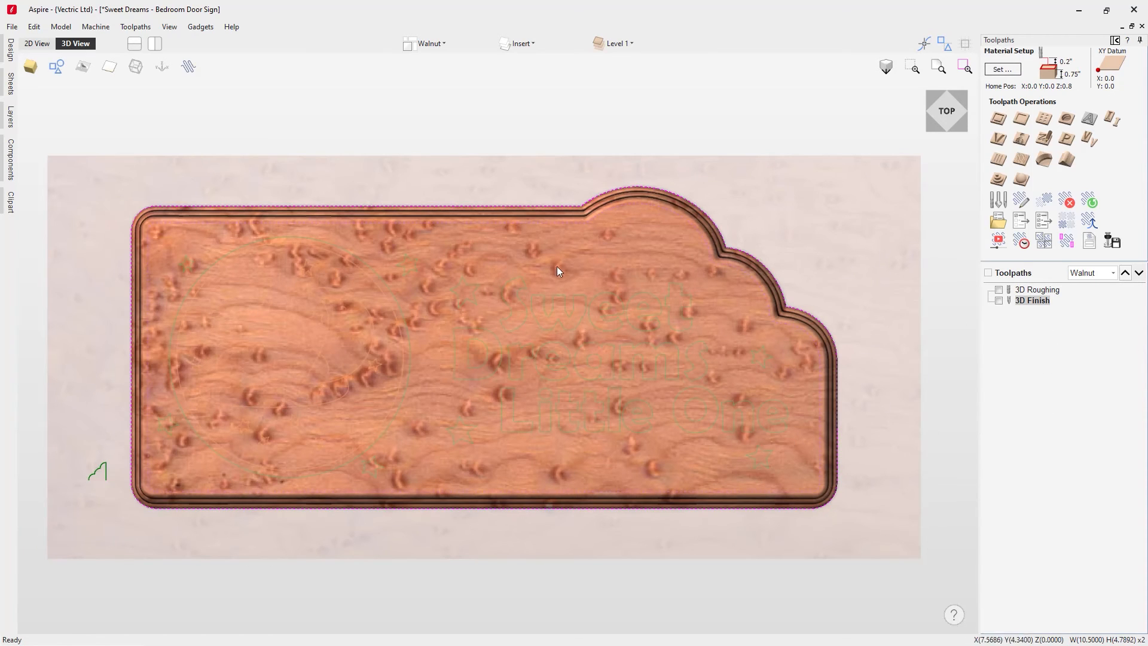
- Select the outer circle around the moon disc and calculate a 0.25 inch deep pocket toolpath named Pocket with the 1/8 inch end mill
left_click(30, 66)
left_click(260, 240)
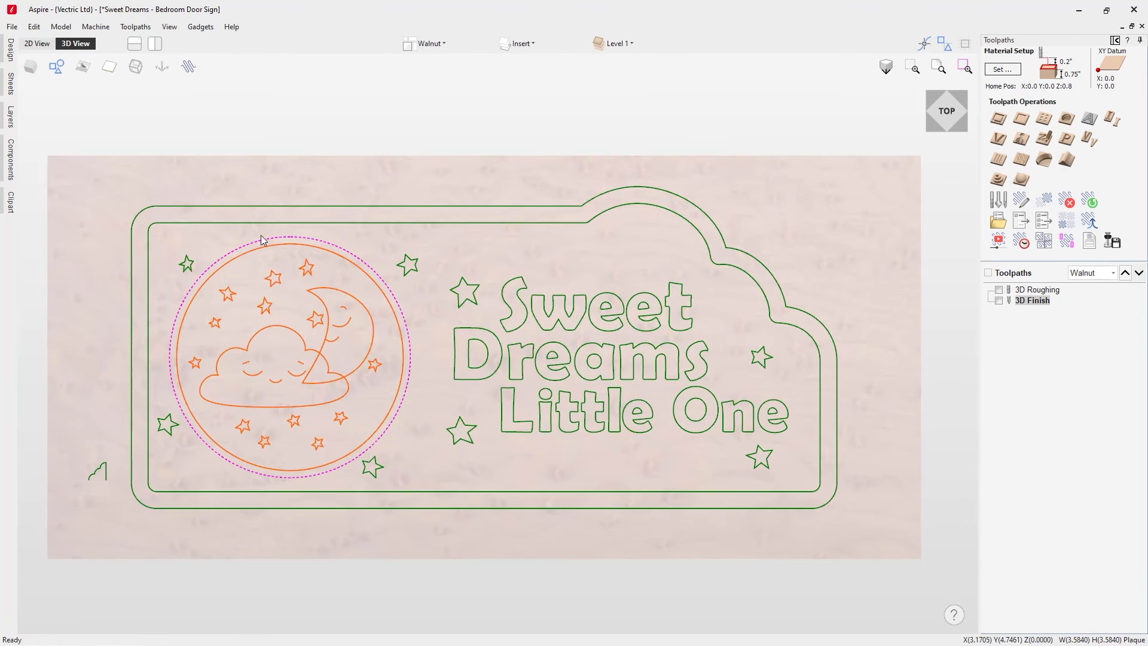
left_click(35, 68)
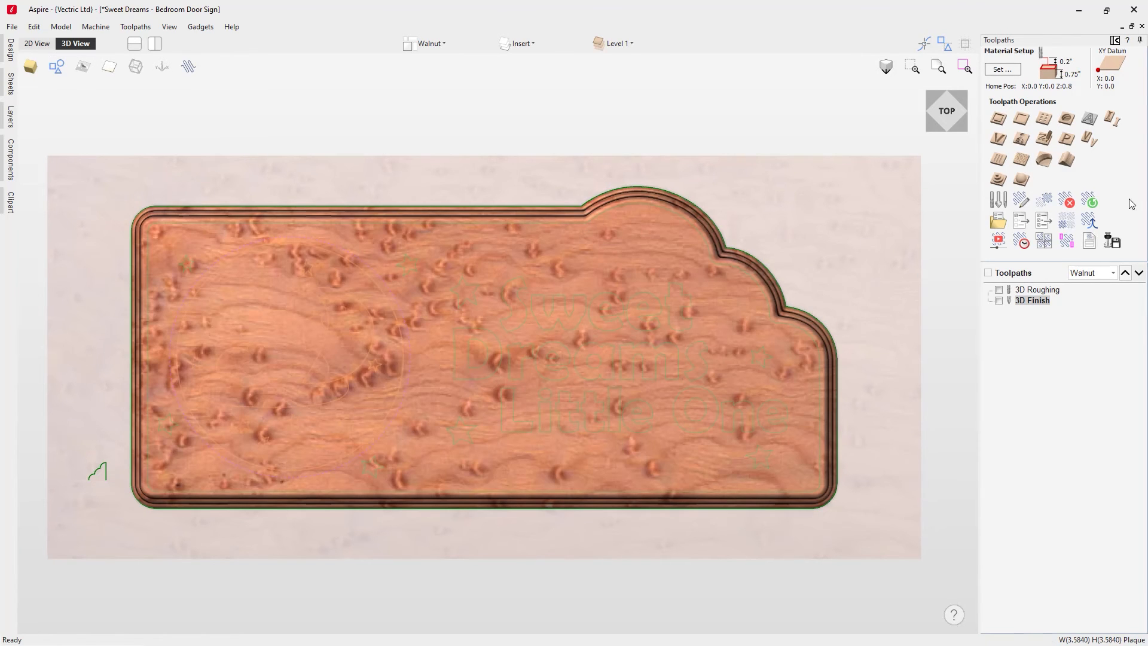
left_click(1021, 120)
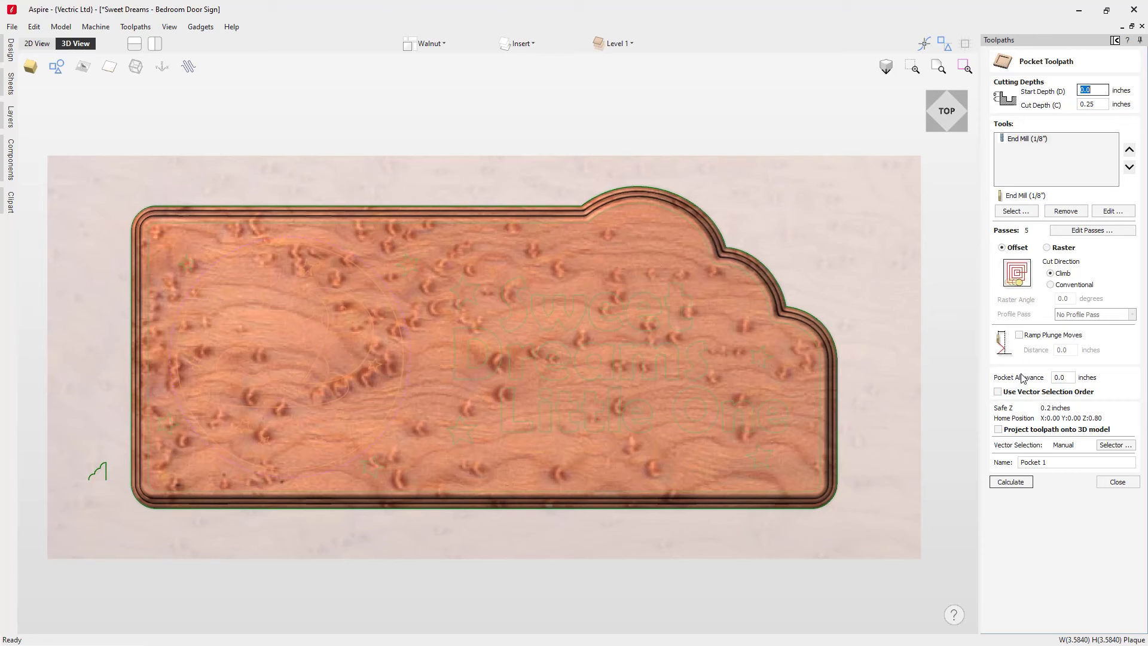
double_click(1044, 462)
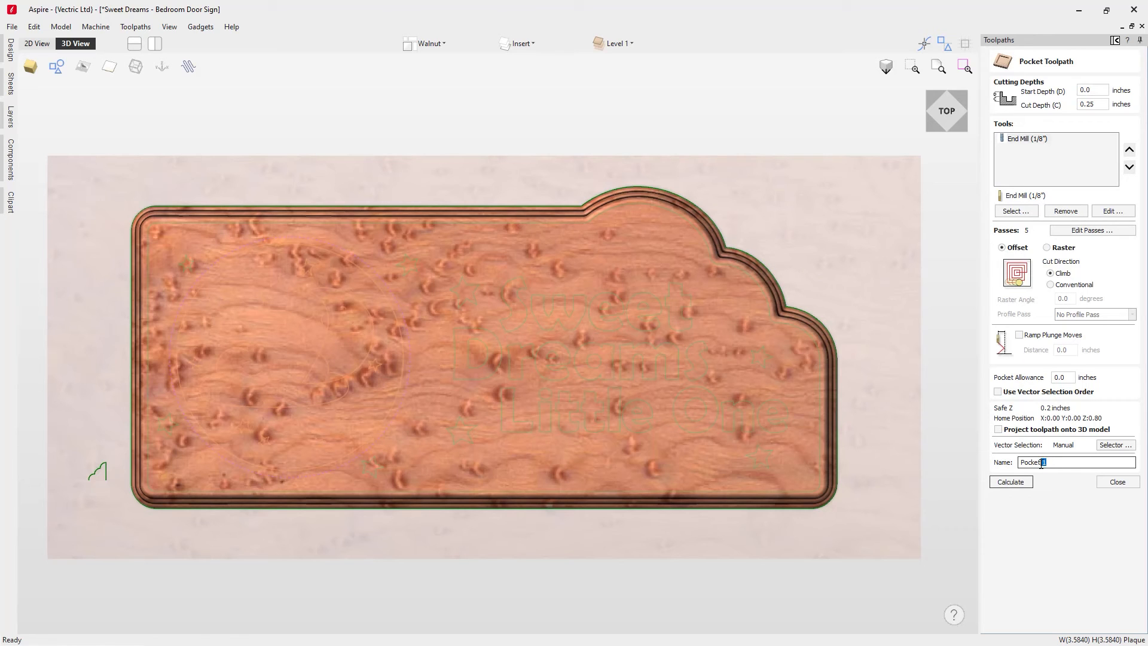
key("BackSpace")
left_click(1010, 482)
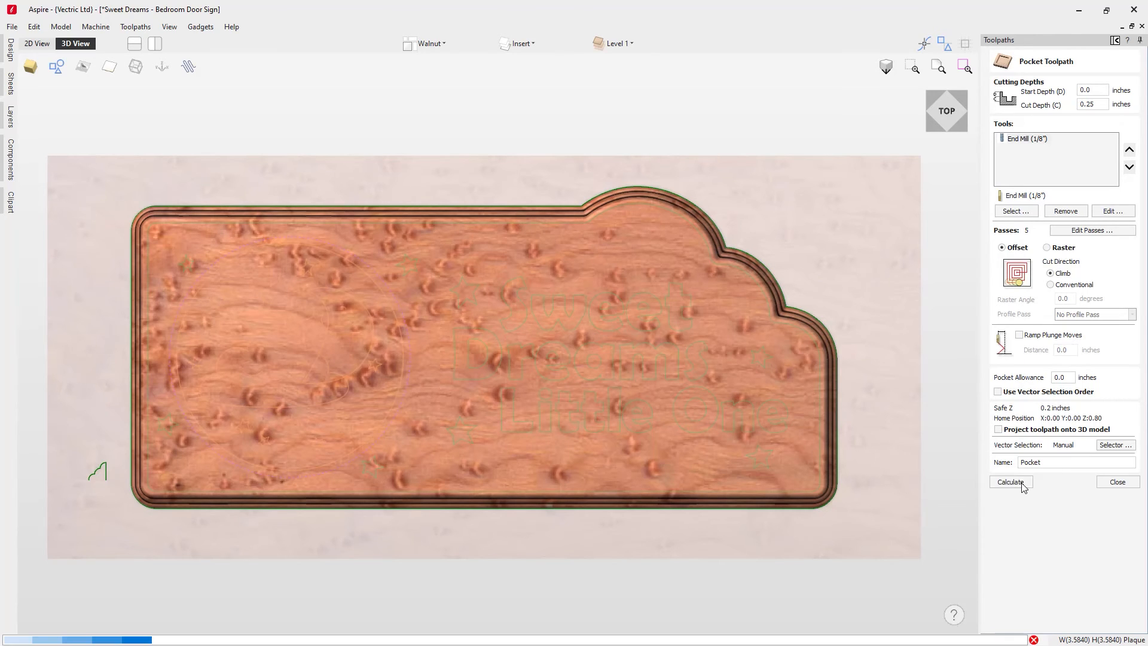
- Simulate the Pocket toolpath, inspect the circular recess at an angle and close the preview
left_click(1073, 274)
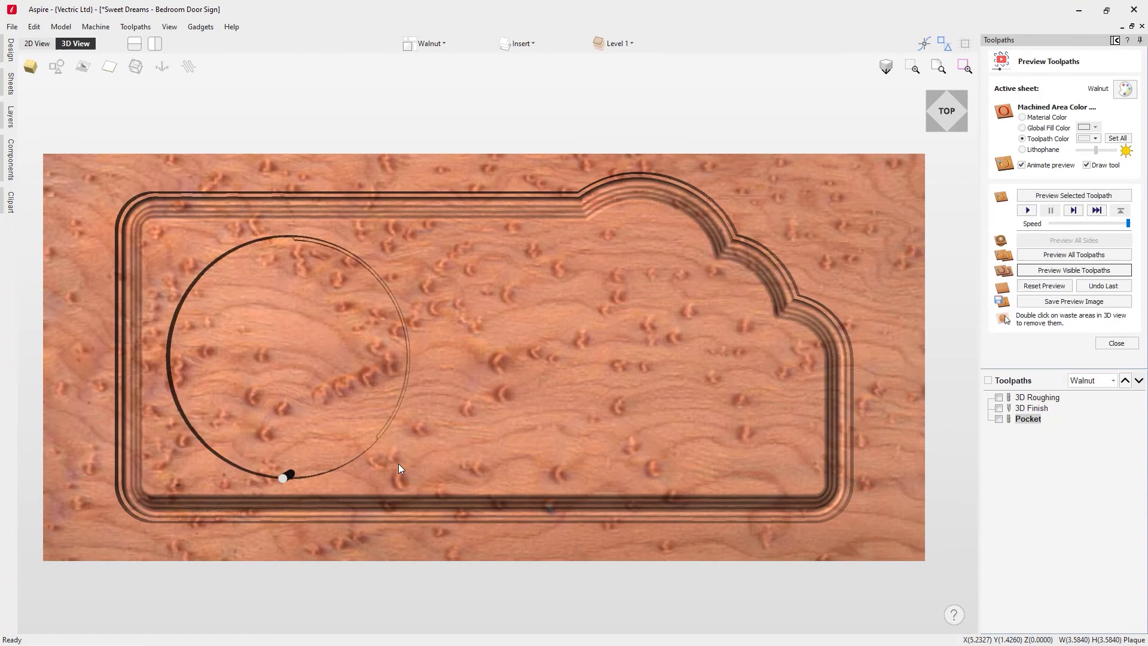
left_click_drag(490, 457, 502, 392)
left_click(1115, 343)
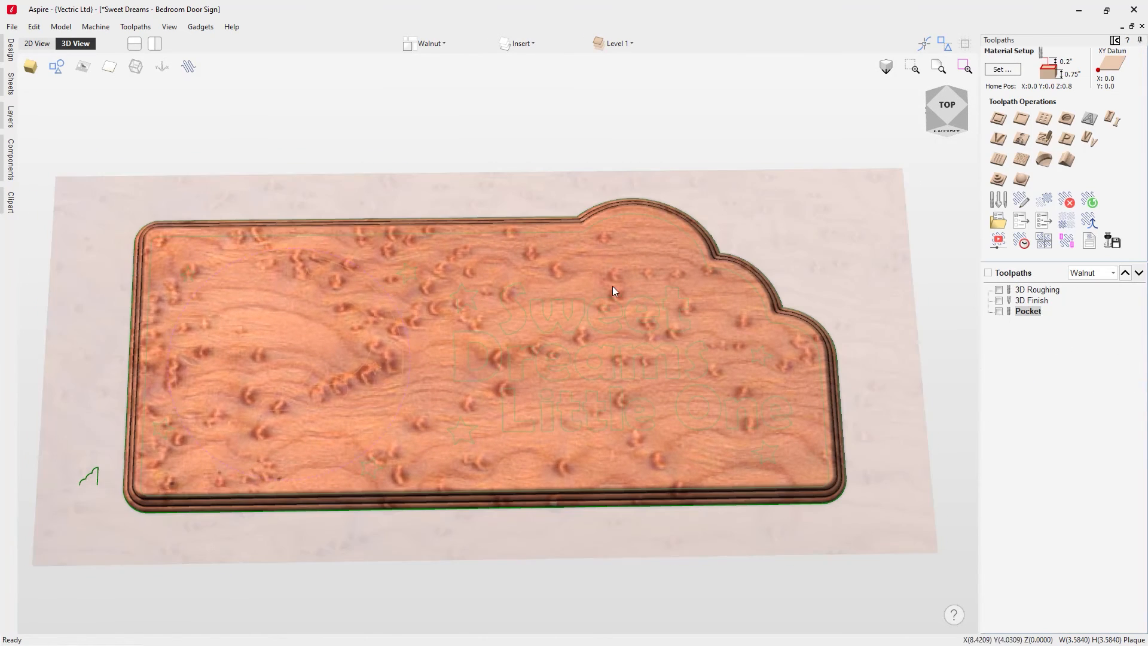
- Hide the model and select the stars outside the disc together with the Sweet Dreams Little One lettering
left_click(33, 68)
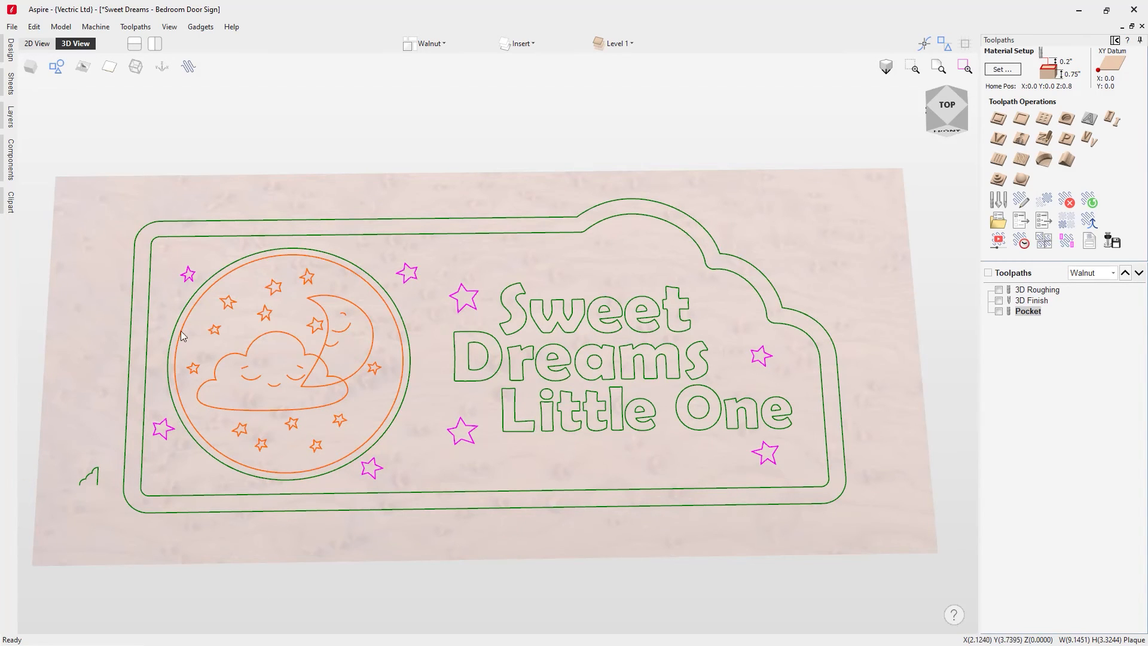
left_click(514, 408)
left_click(520, 380, "shift")
left_click(520, 335, "shift")
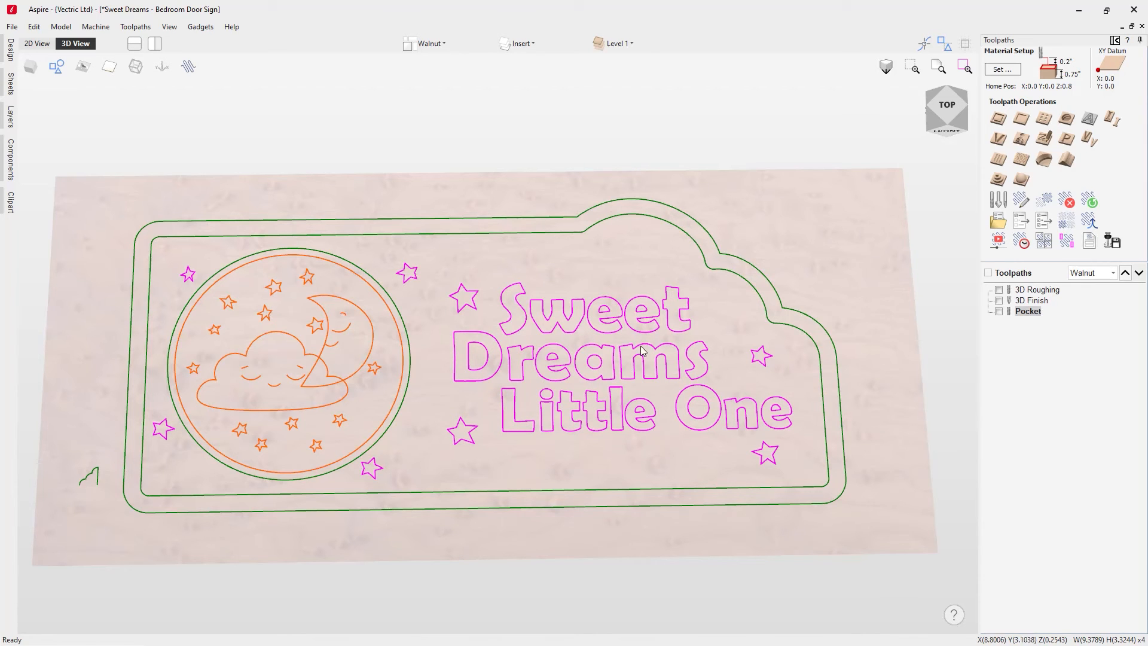
- Calculate a V-carve toolpath named V-Carveing with the 60° 1/4 inch V-bit for the selected vectors, continuing despite possible overlaps
left_click(1002, 142)
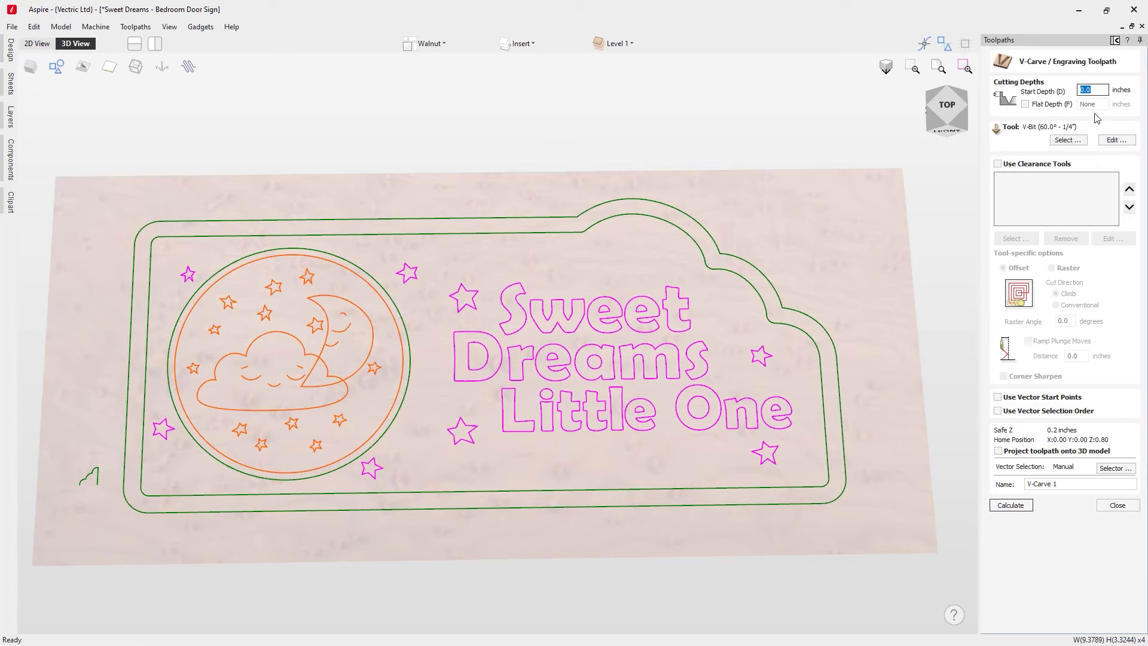
left_click(30, 67)
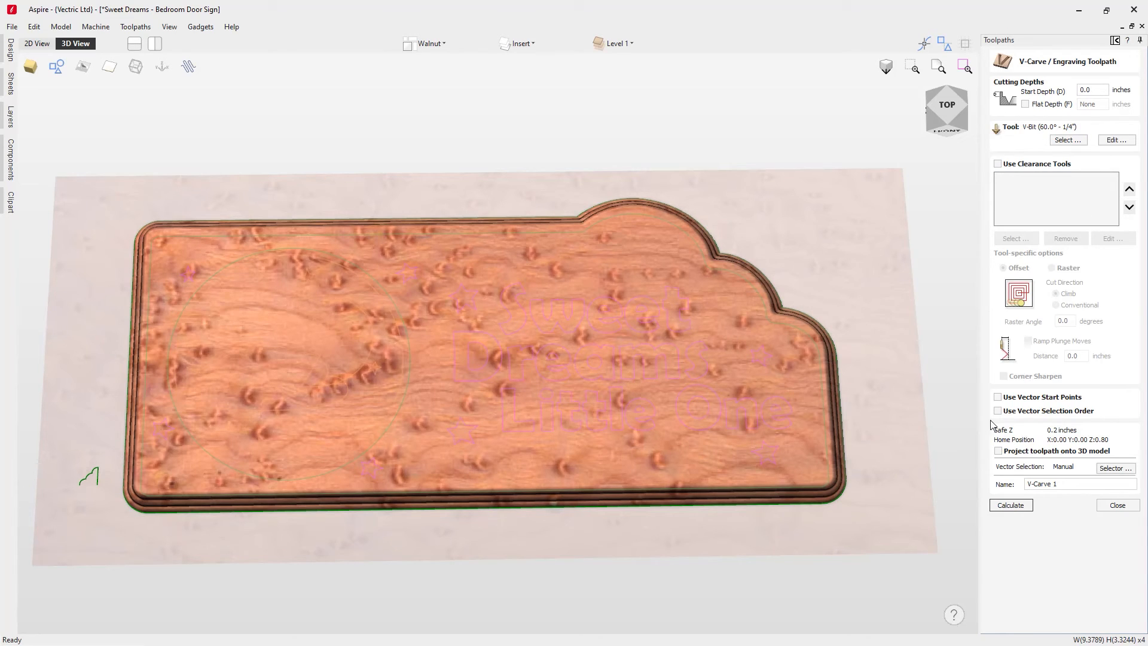
left_click(1067, 484)
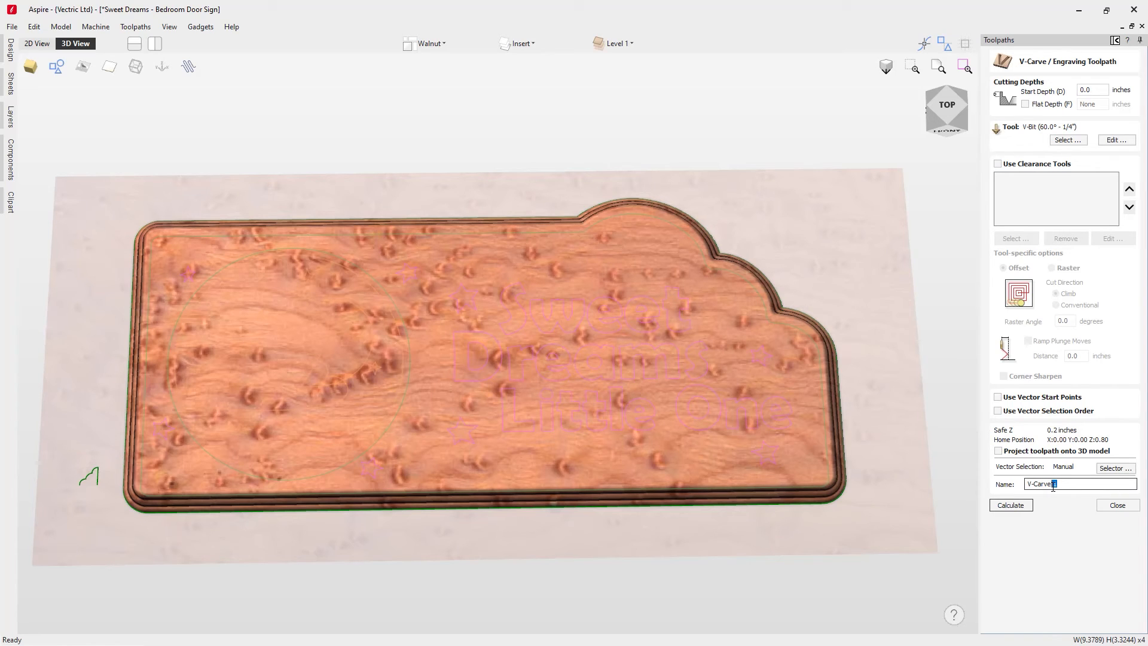
left_click(1022, 507)
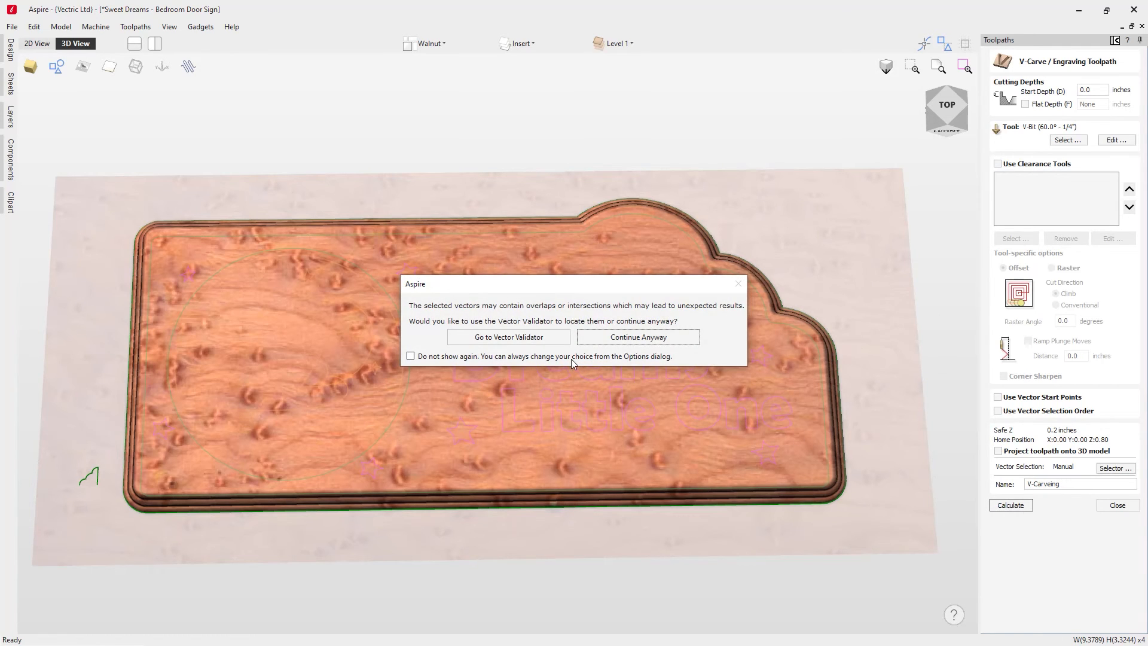
left_click(602, 336)
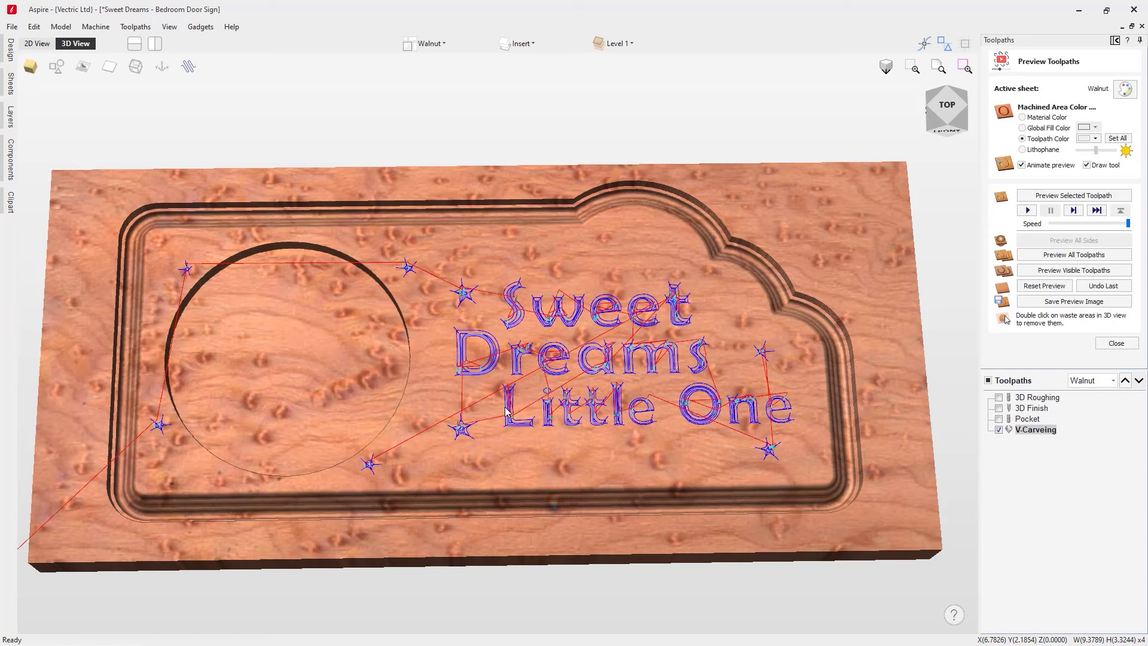
- Simulate the V-carve toolpath to inspect the carved lettering and stars
left_click_drag(338, 338, 340, 373)
left_click(1059, 291)
left_click(1060, 271)
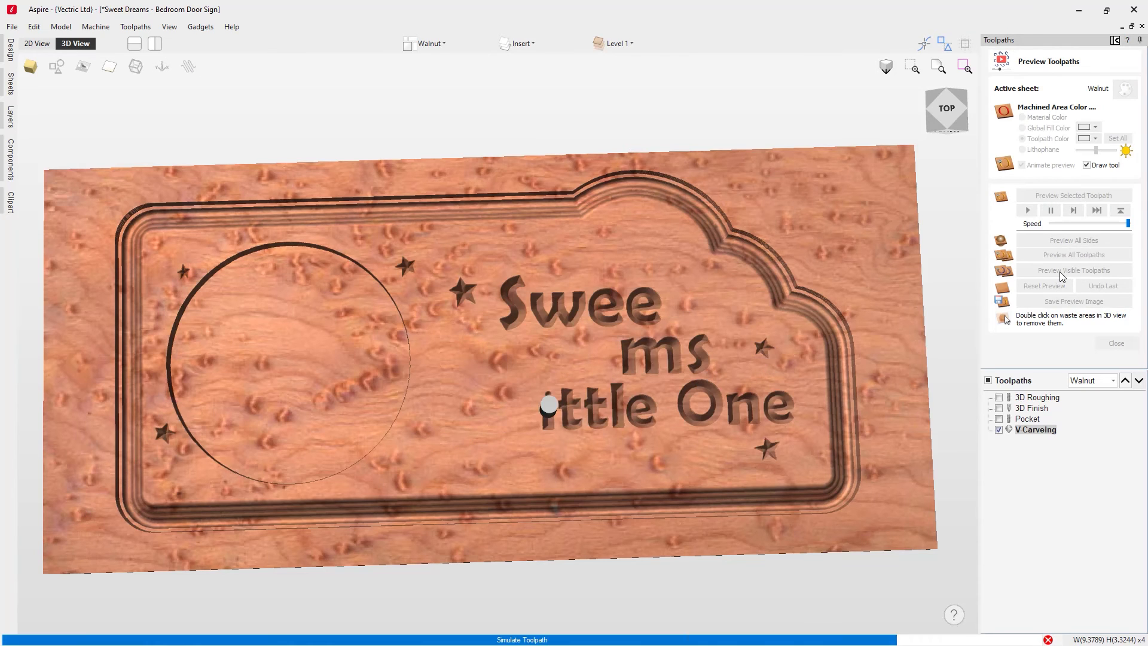
- Correct the V-carve toolpath's name to V-Carving and close the preview
right_click(1030, 434)
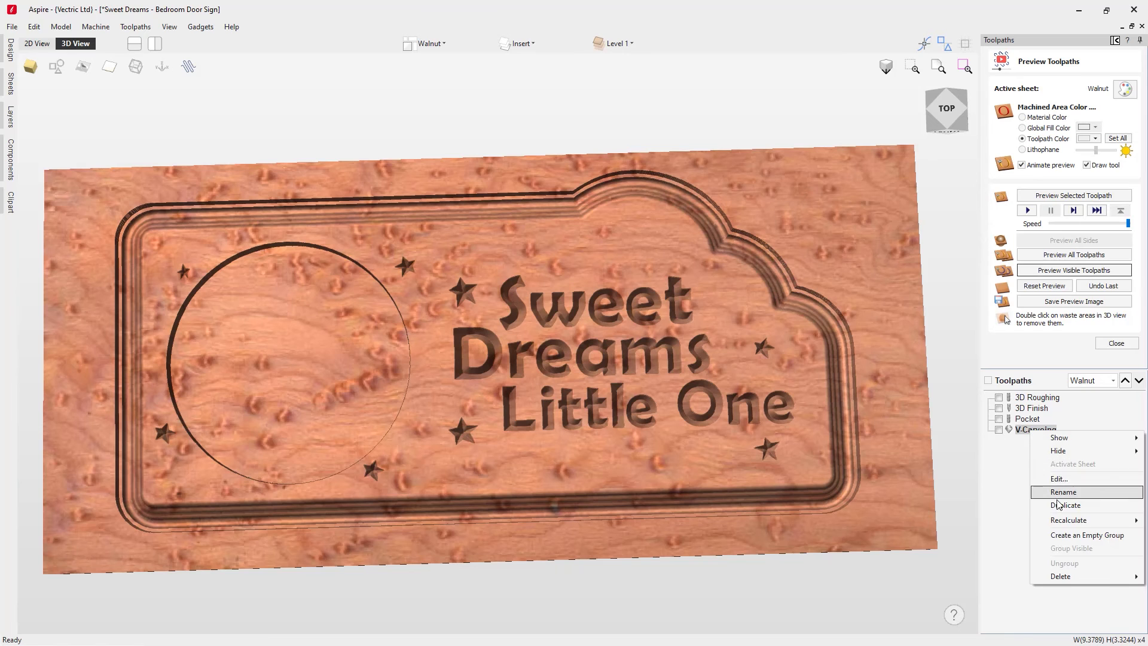
left_click(1059, 504)
left_click(1039, 428)
key("Delete")
key("Return")
left_click_drag(493, 471, 532, 526)
left_click(1116, 343)
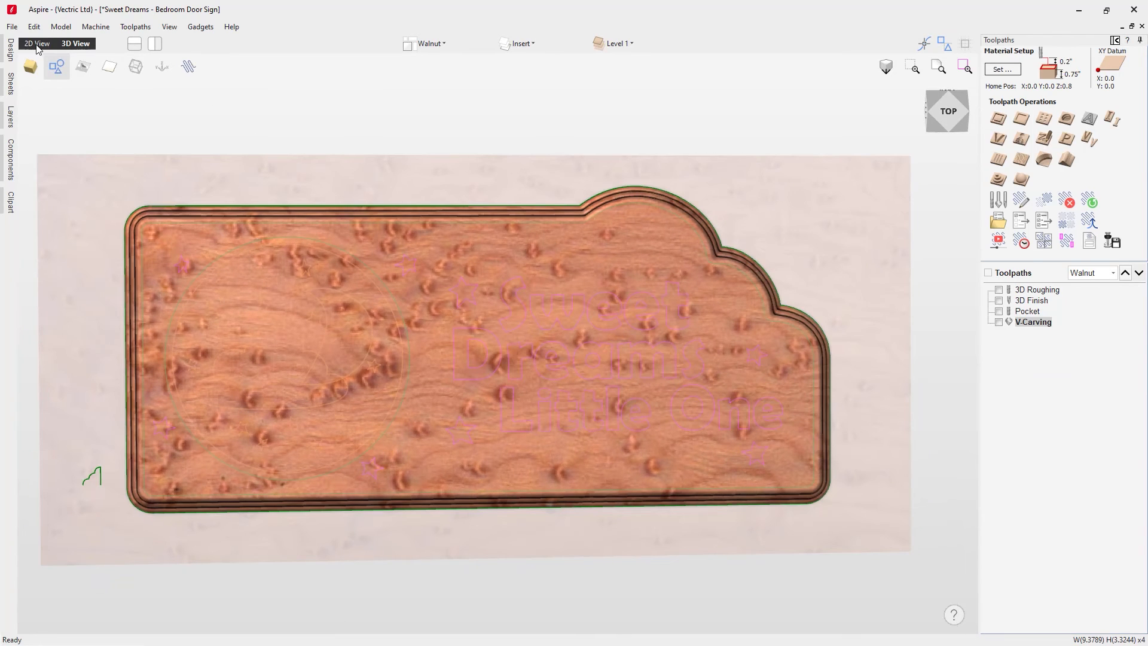
- Select only the plaque's outer border vector, hiding the model while picking it and showing it again
left_click(31, 66)
left_click(202, 204)
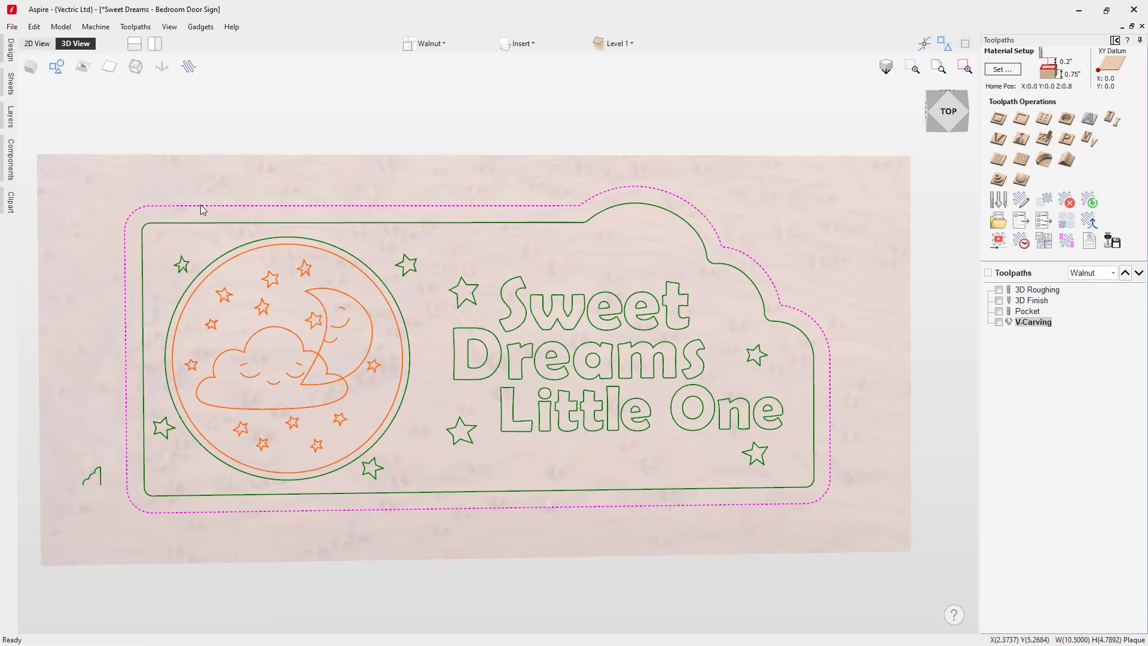
left_click(31, 66)
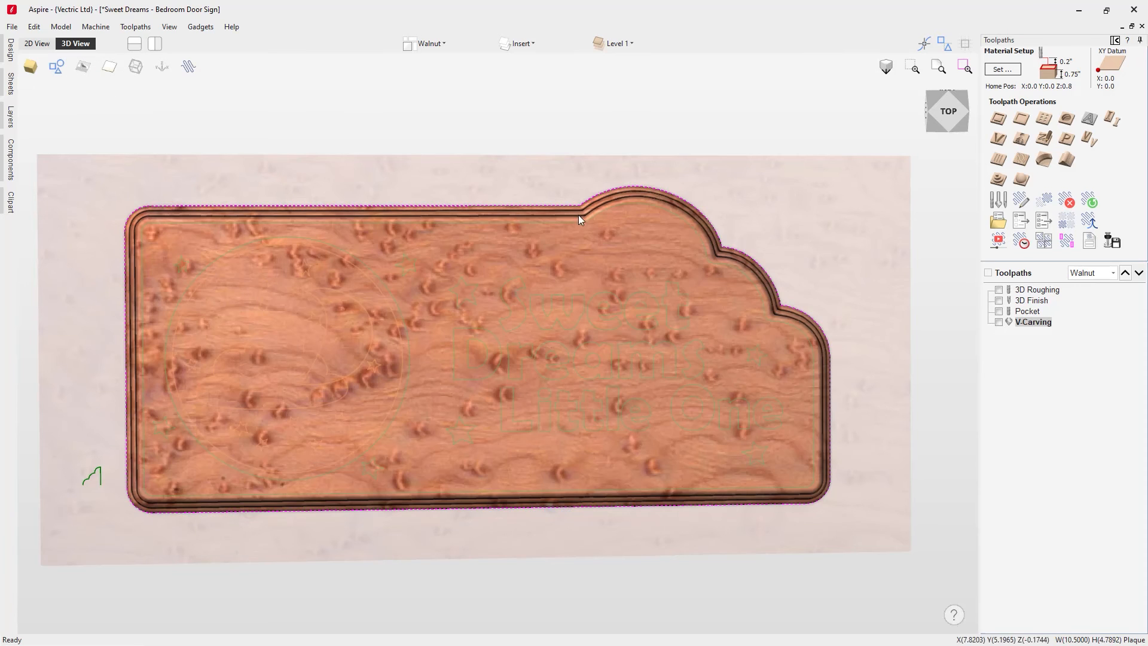
- Start an outside profile toolpath on the border with tabs enabled, and add 4 automatically placed tabs
left_click(998, 119)
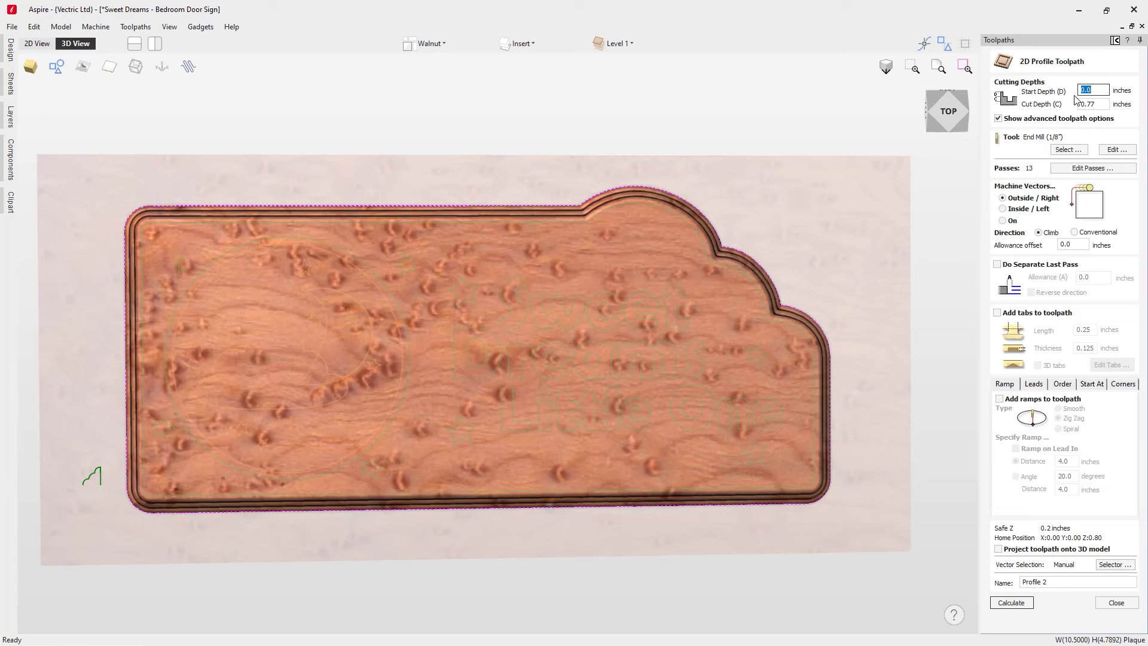
left_click(1098, 105)
left_click(996, 312)
left_click(1123, 367)
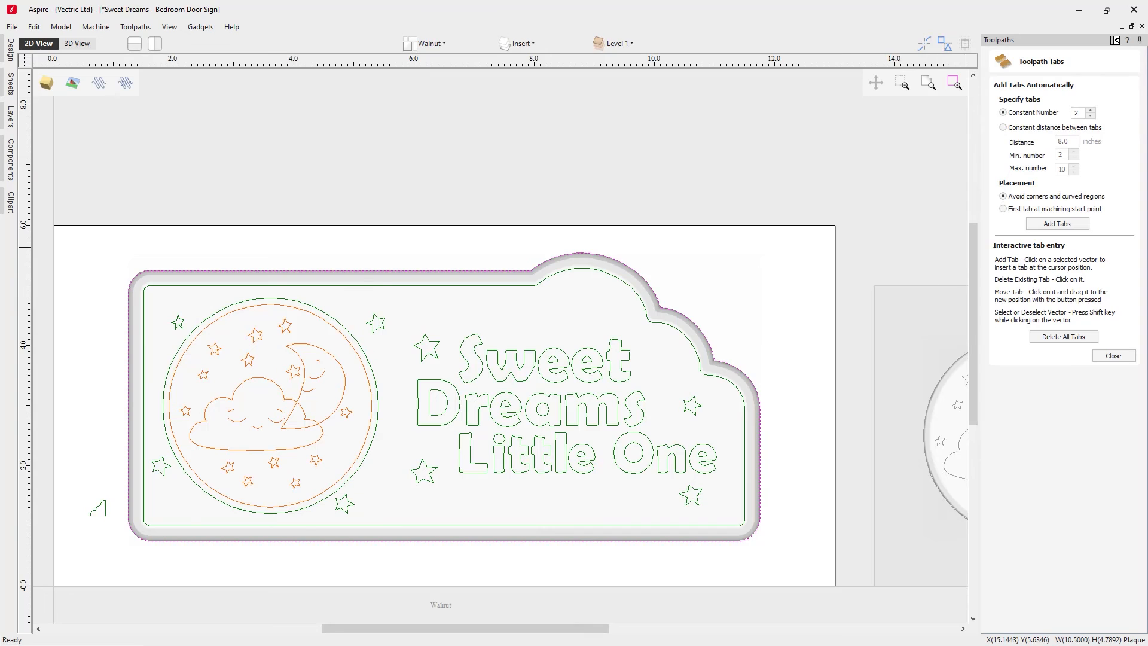
left_click(1091, 111)
left_click(1074, 221)
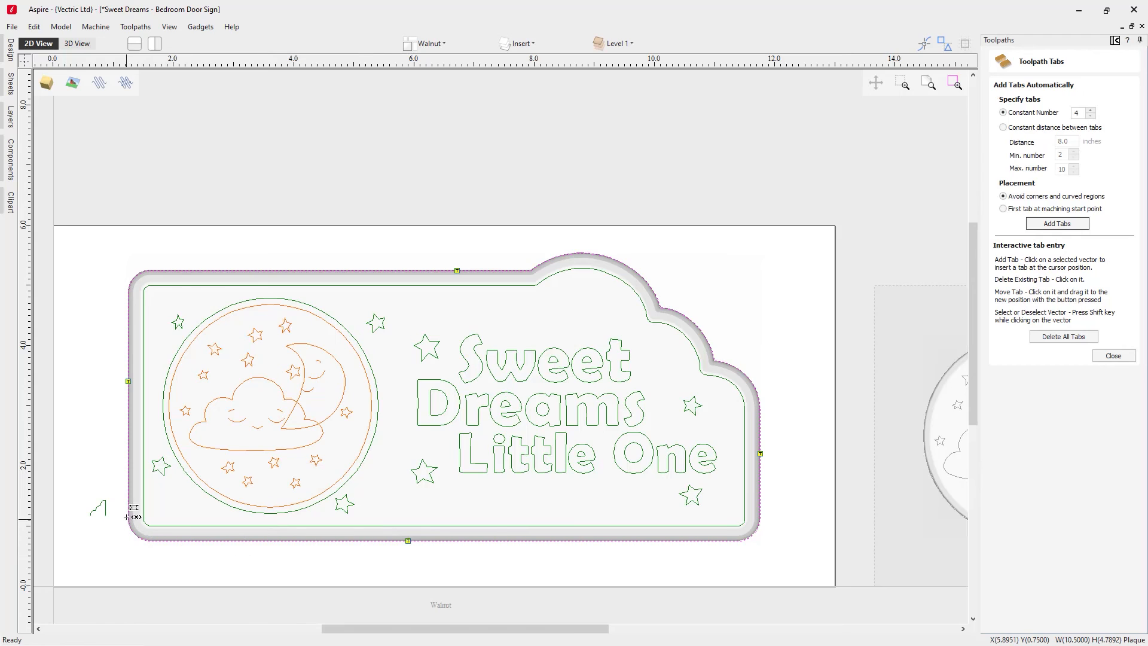
- Rearrange the border's tabs so the plaque's left, upper and right edges carry two each and its lower edge none, and finish tab editing
left_click(129, 500)
left_click_drag(129, 380, 128, 348)
left_click_drag(457, 271, 473, 270)
left_click_drag(763, 431, 761, 427)
left_click(1113, 355)
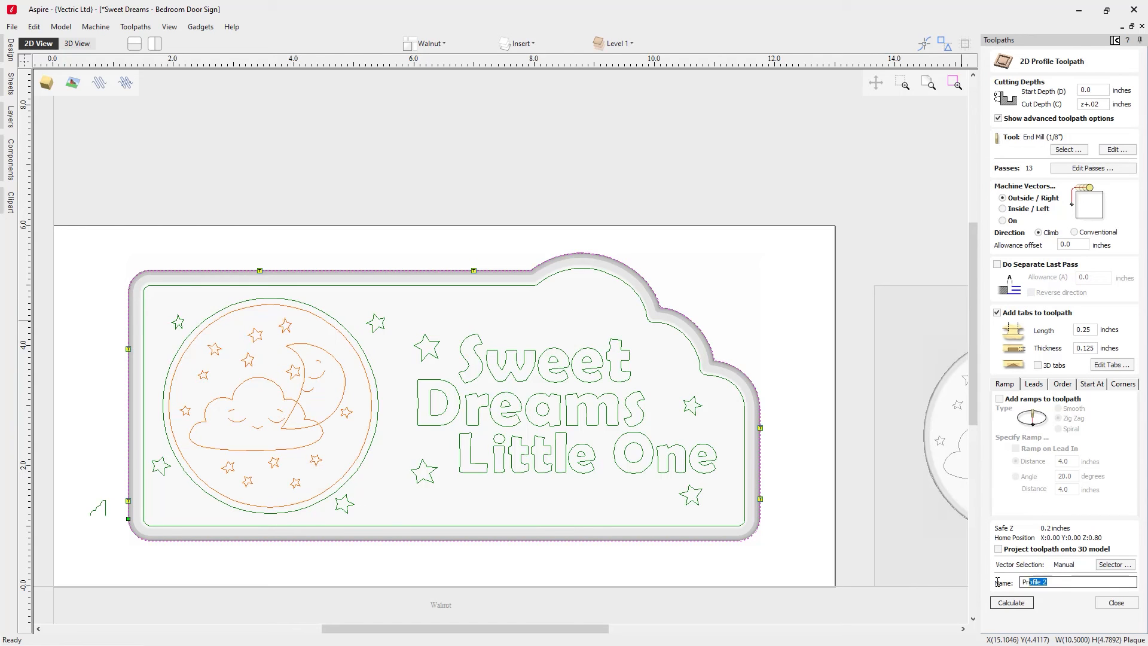
- Name the profile toolpath Cutout and calculate it, accepting the cut through the material
left_click_drag(997, 582, 979, 580)
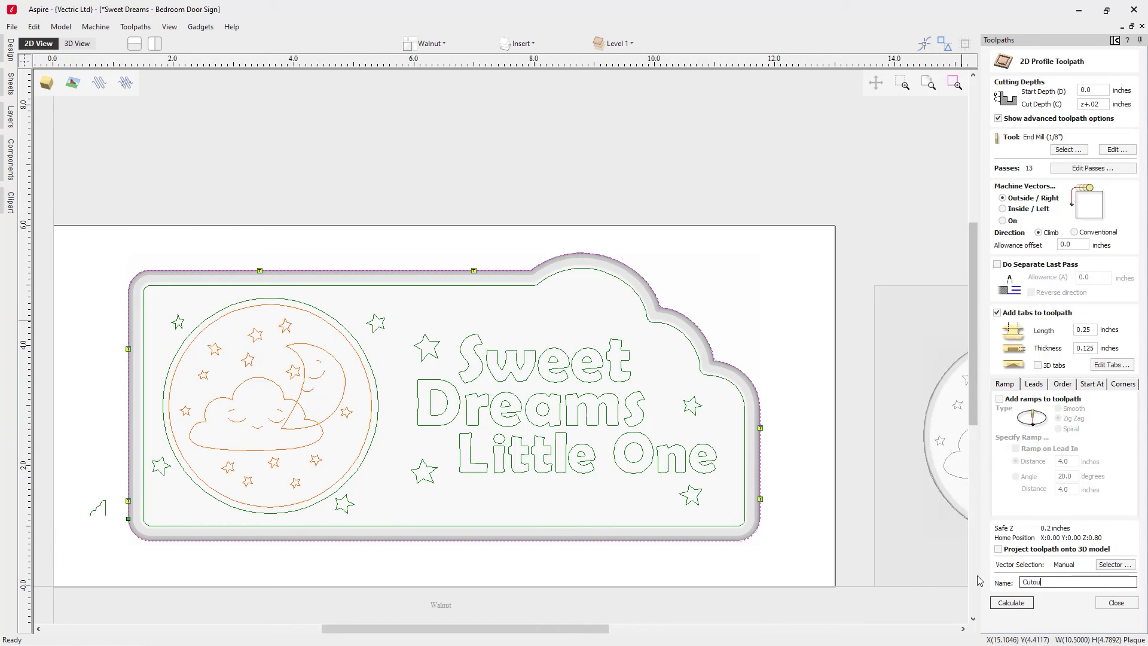
left_click(997, 602)
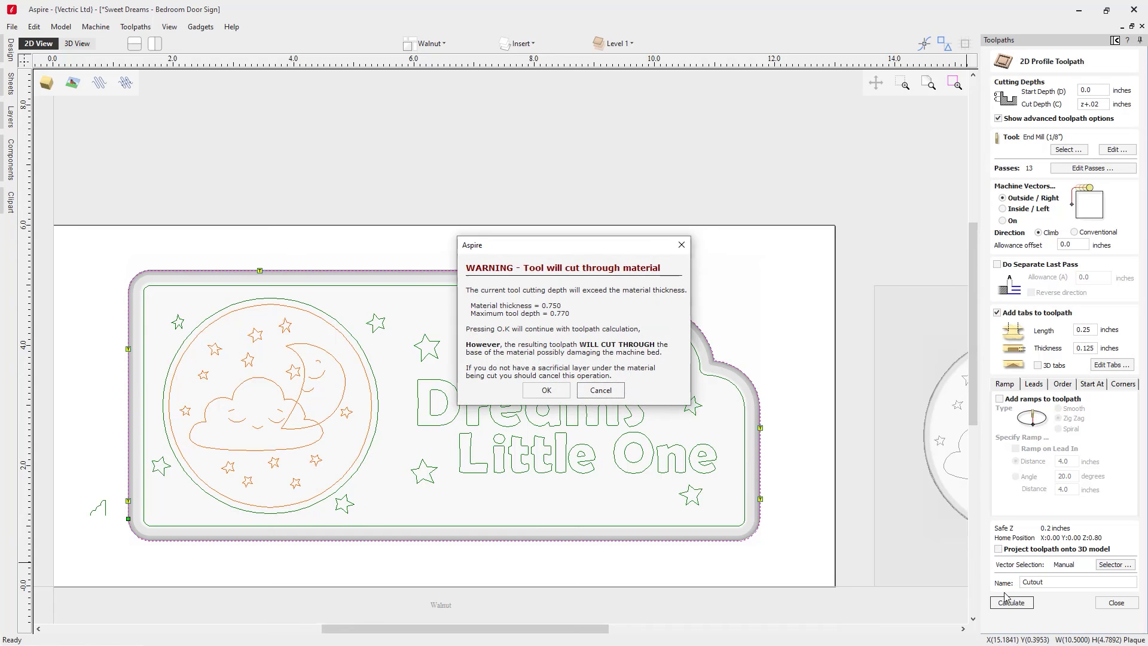
left_click(547, 390)
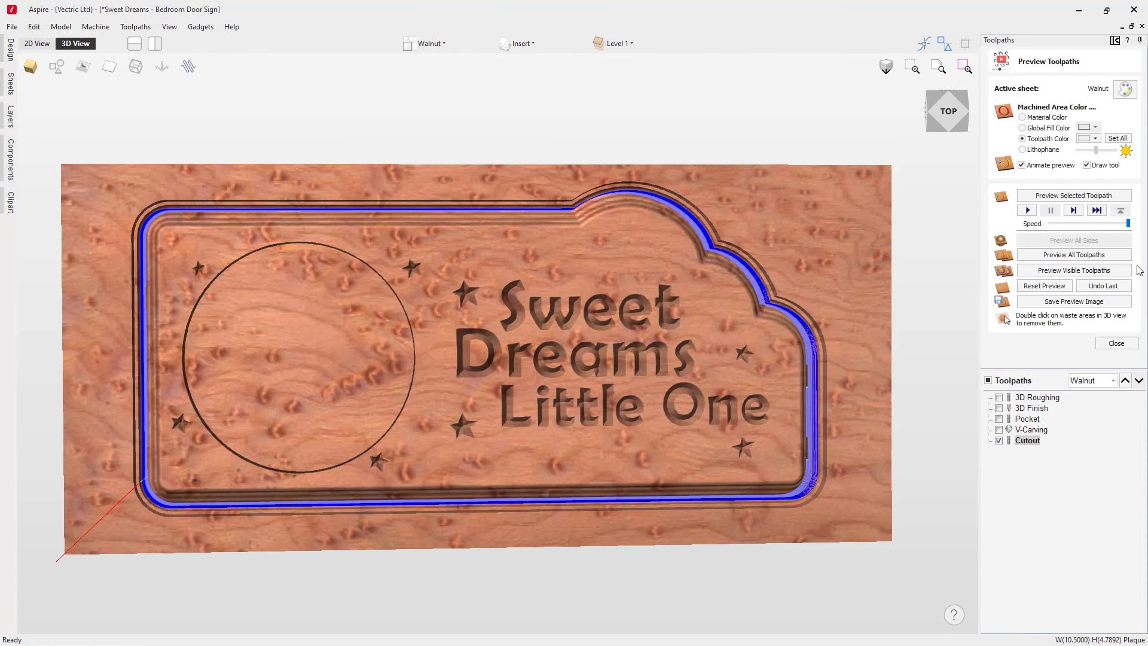
- Simulate the Cutout toolpath and inspect the cut edge and tabs around the plaque
left_click(1073, 270)
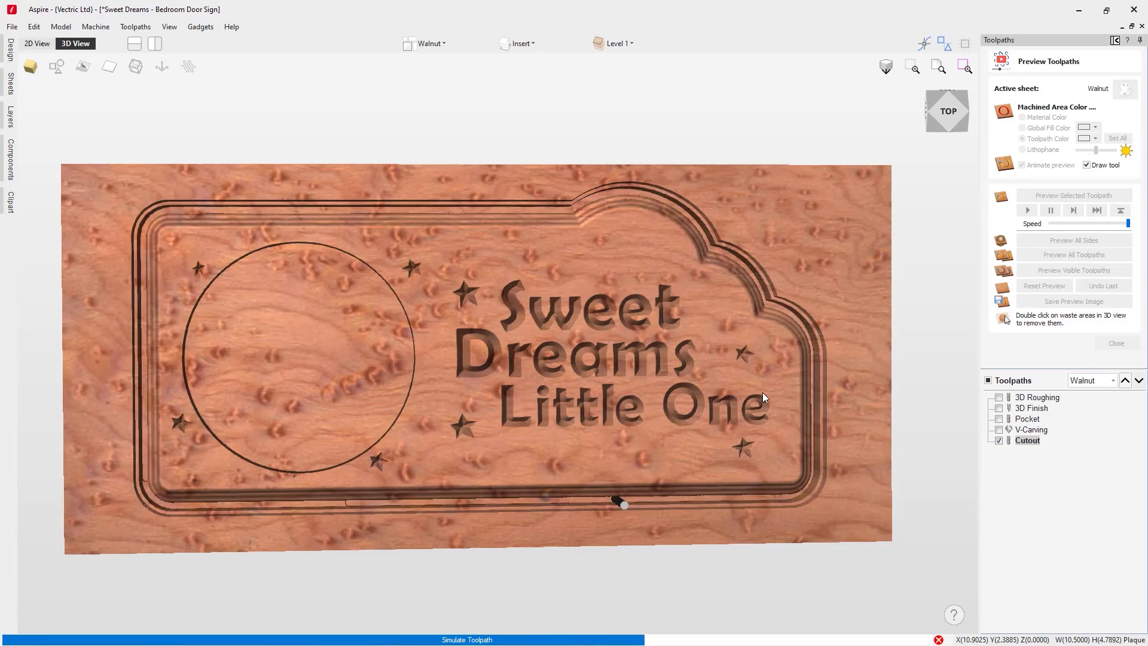
left_click_drag(658, 419, 573, 383)
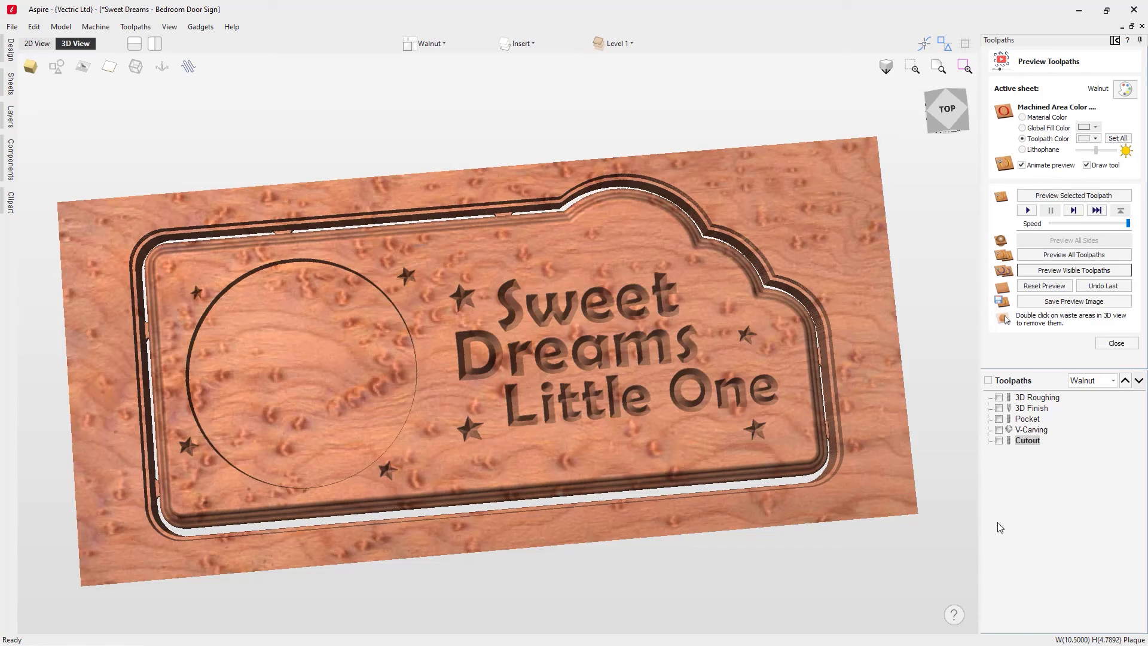
left_click_drag(870, 501, 698, 458)
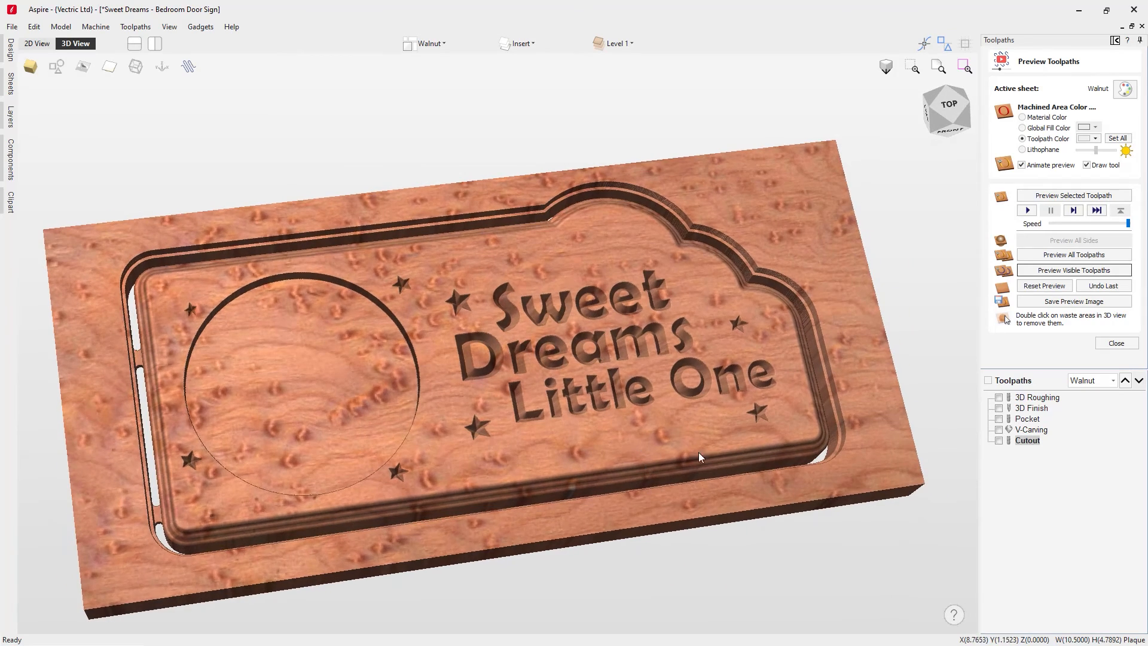